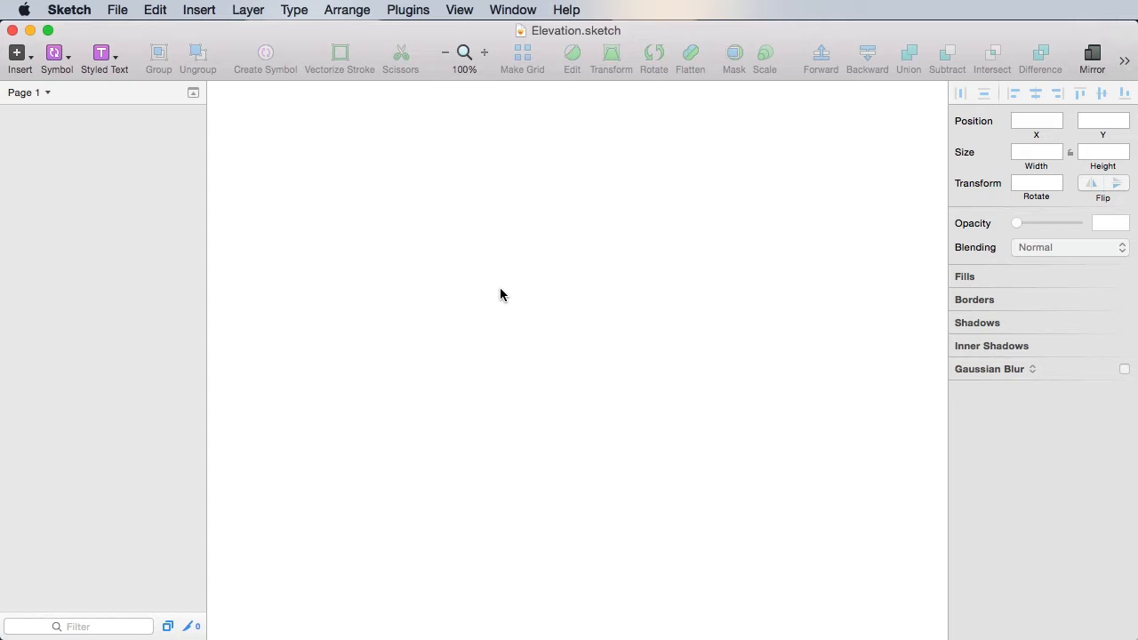
Step: Insert a Desktop HD artboard (1440 × 1024 px) and extend its bottom edge to a height of about 2515 px
{"action": "key", "text": "a"}
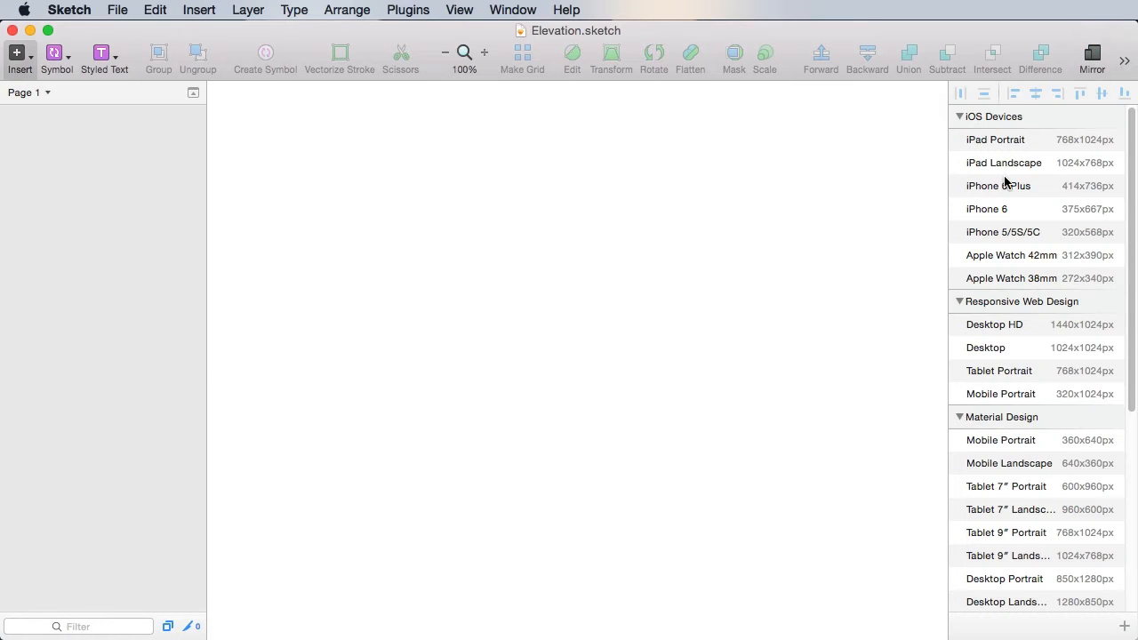
{"action": "left_click", "coordinate": [1094, 333]}
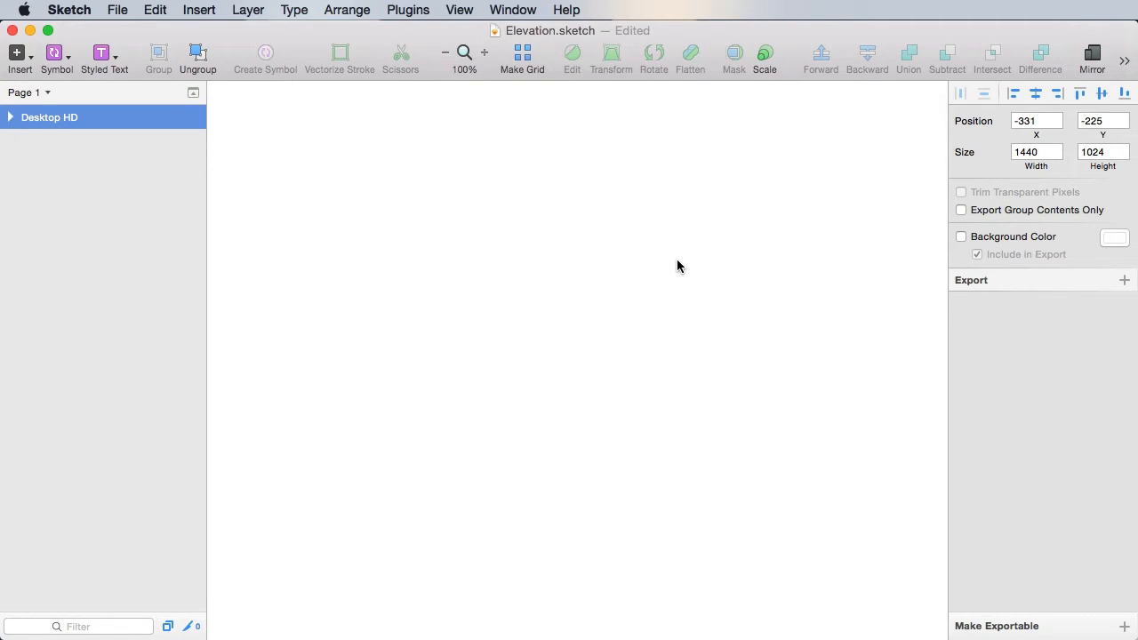
{"action": "key", "text": "super+minus"}
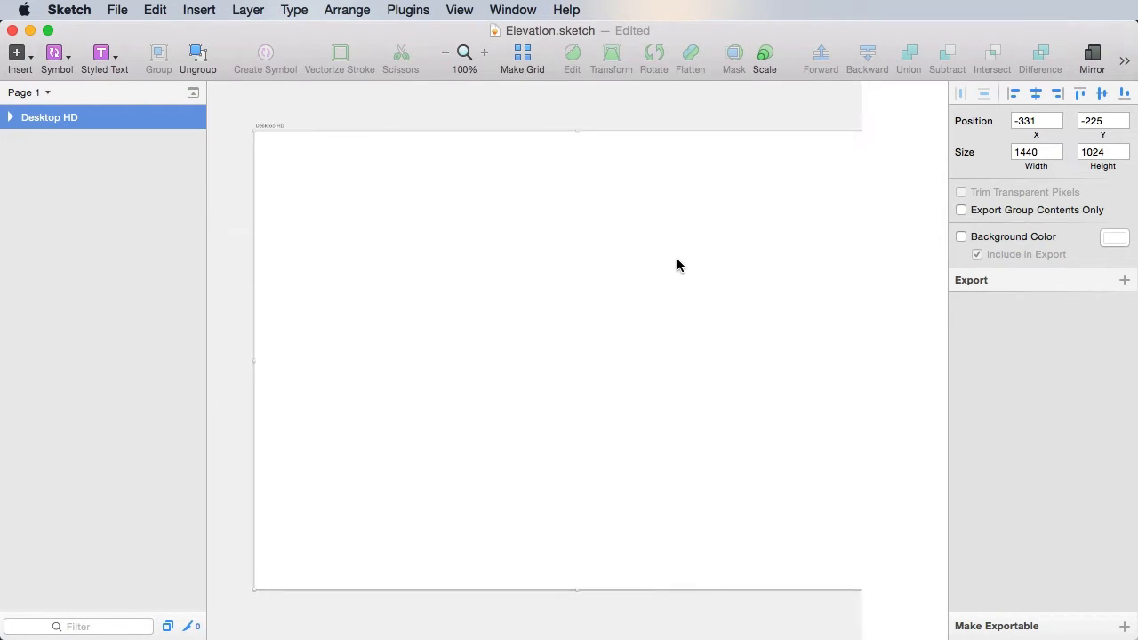
{"action": "scroll", "coordinate": [677, 265], "scroll_direction": "down", "scroll_amount": 10}
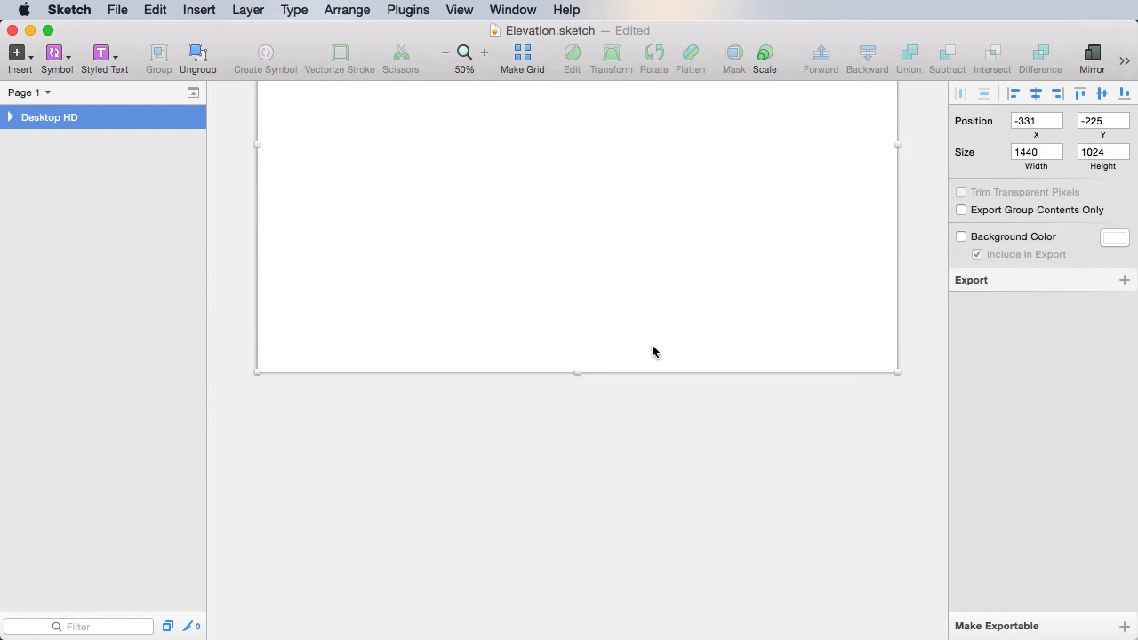
{"action": "left_click_drag", "start_coordinate": [576, 303], "coordinate": [652, 626]}
{"action": "left_click", "coordinate": [898, 320]}
{"action": "scroll", "coordinate": [635, 460], "scroll_direction": "up", "scroll_amount": 10}
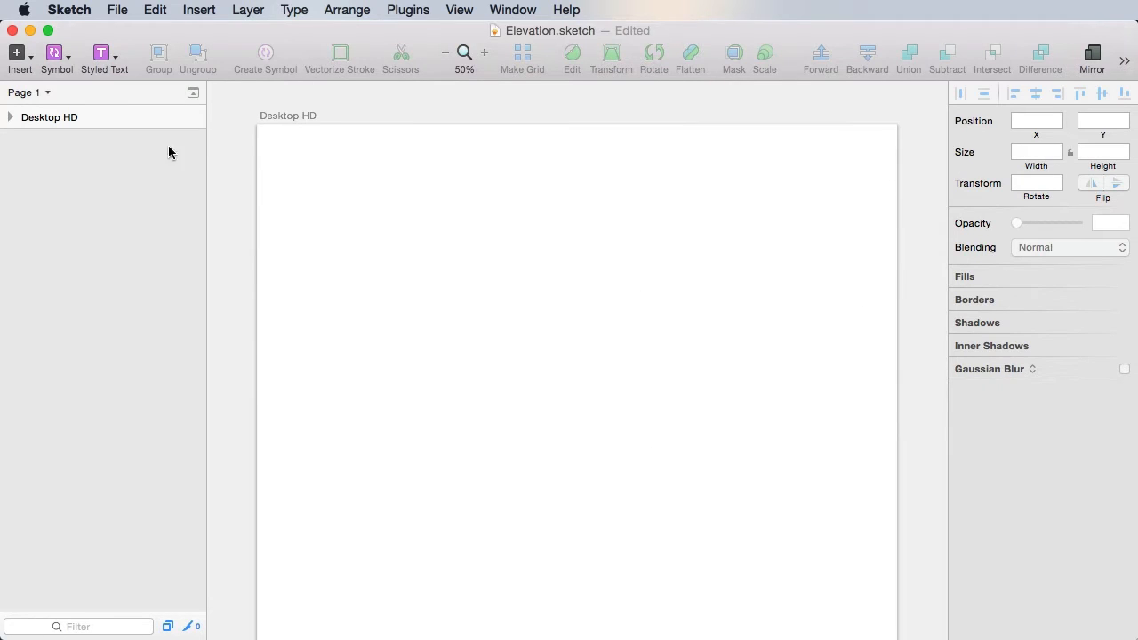
Step: Expand the page list, rename Page 1 as Index, and save the document
{"action": "left_click", "coordinate": [193, 93]}
{"action": "double_click", "coordinate": [31, 118]}
{"action": "type", "text": "Index"}
{"action": "key", "text": "Return"}
{"action": "key", "text": "super+s"}
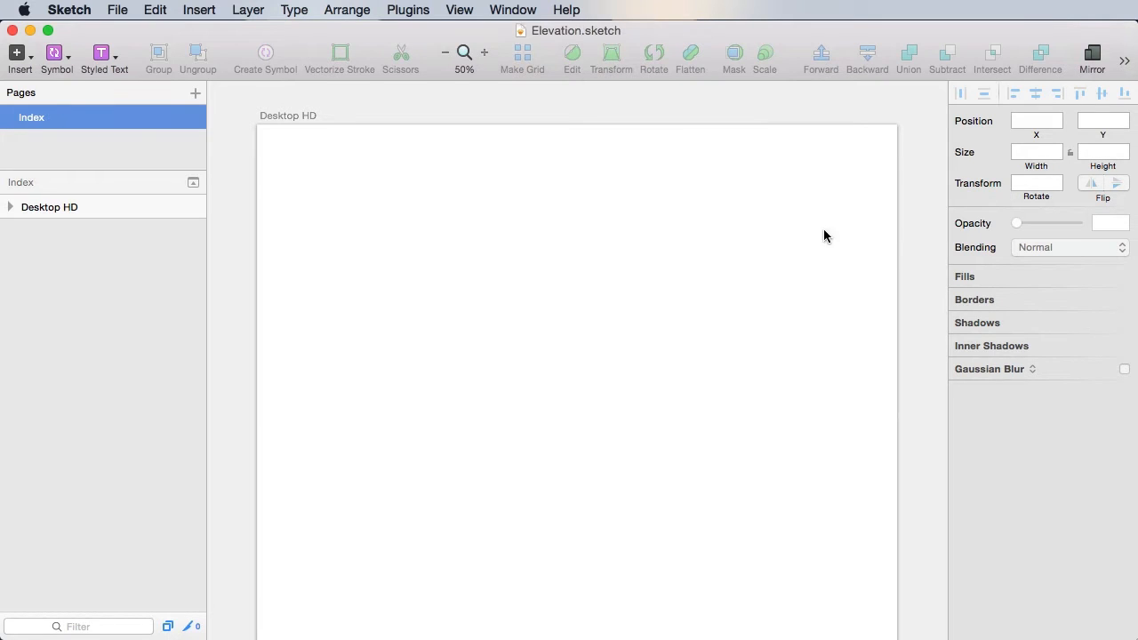
Step: In the Desktop HD artboard's layout settings, set a total width of 1260 px, a centred 90 px offset and 6 columns
{"action": "left_click", "coordinate": [548, 224]}
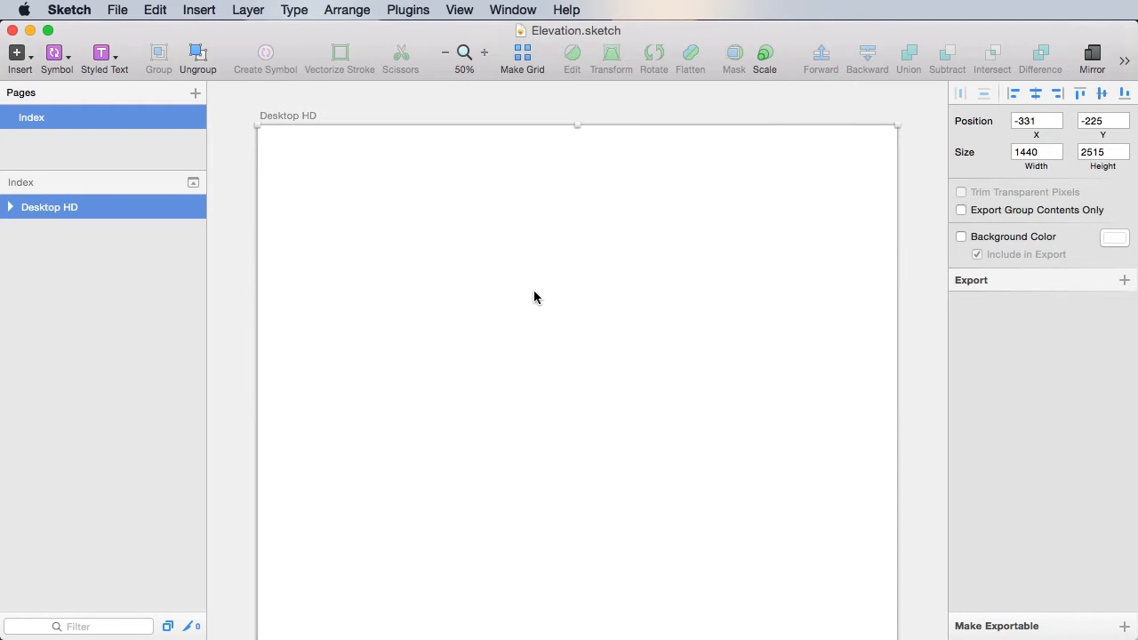
{"action": "left_click", "coordinate": [469, 8]}
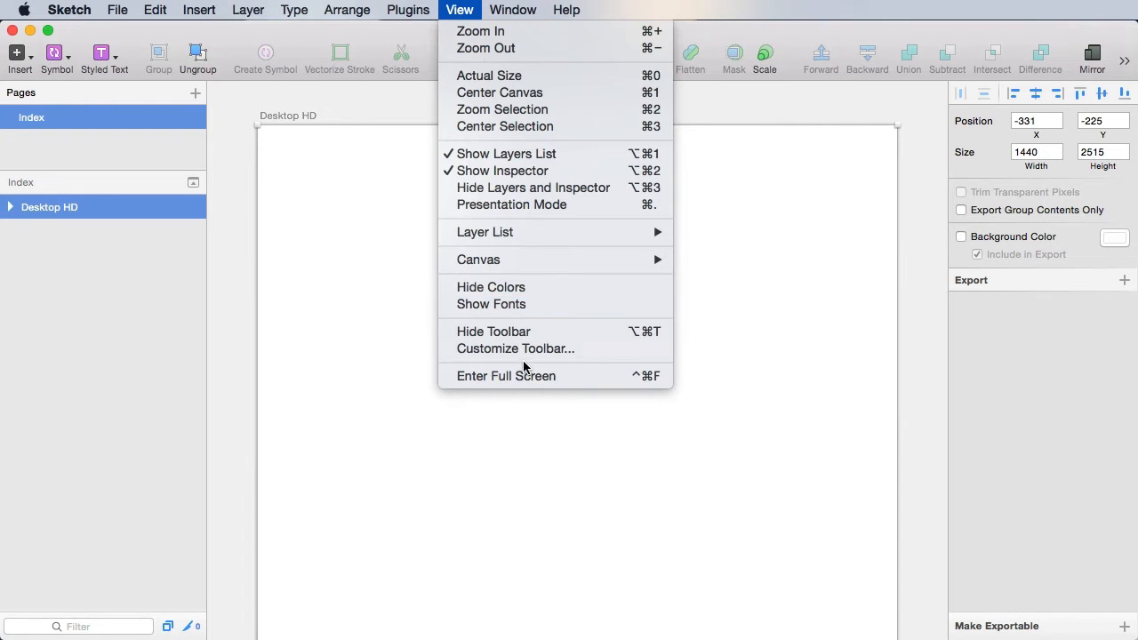
{"action": "mouse_move", "coordinate": [536, 258]}
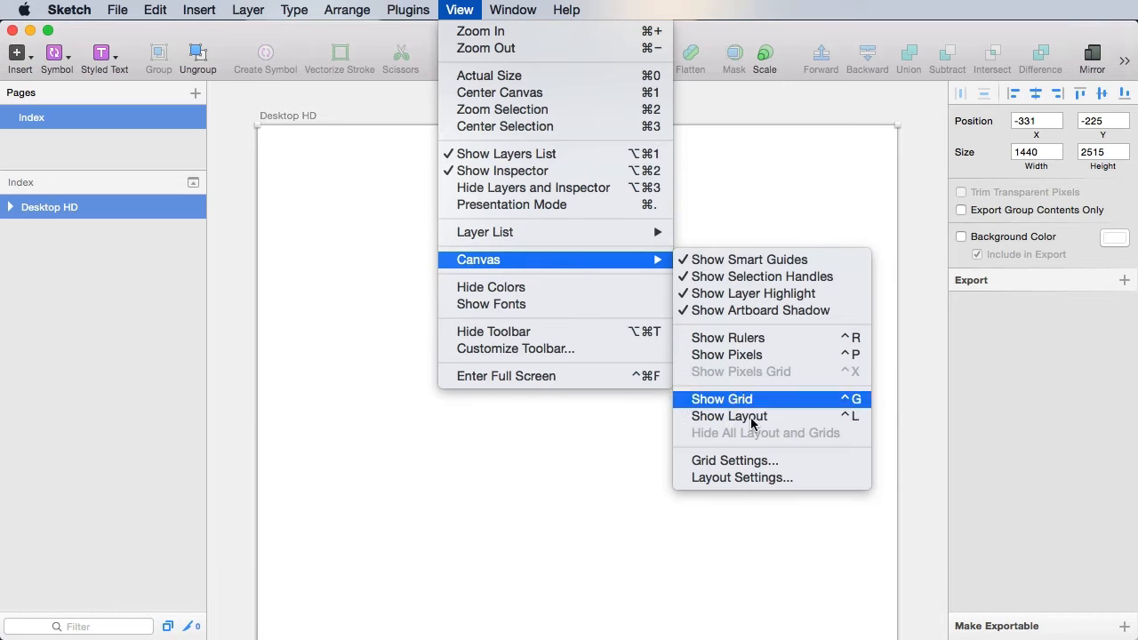
{"action": "left_click", "coordinate": [762, 478]}
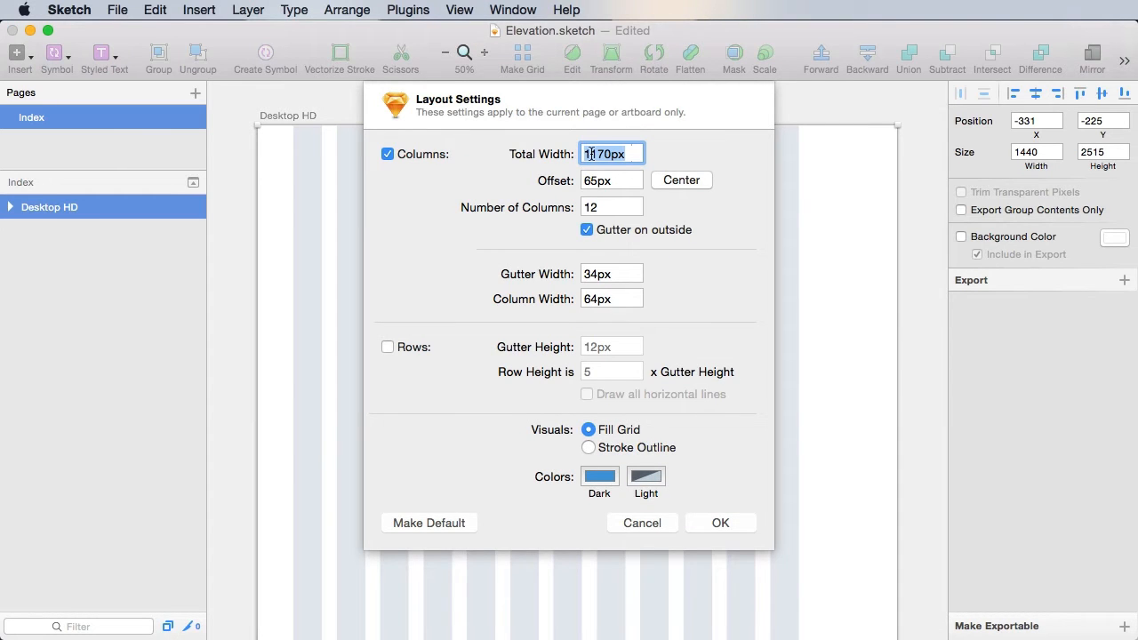
{"action": "type", "text": "1260"}
{"action": "key", "text": "Tab"}
{"action": "left_click", "coordinate": [607, 208]}
{"action": "double_click", "coordinate": [607, 208]}
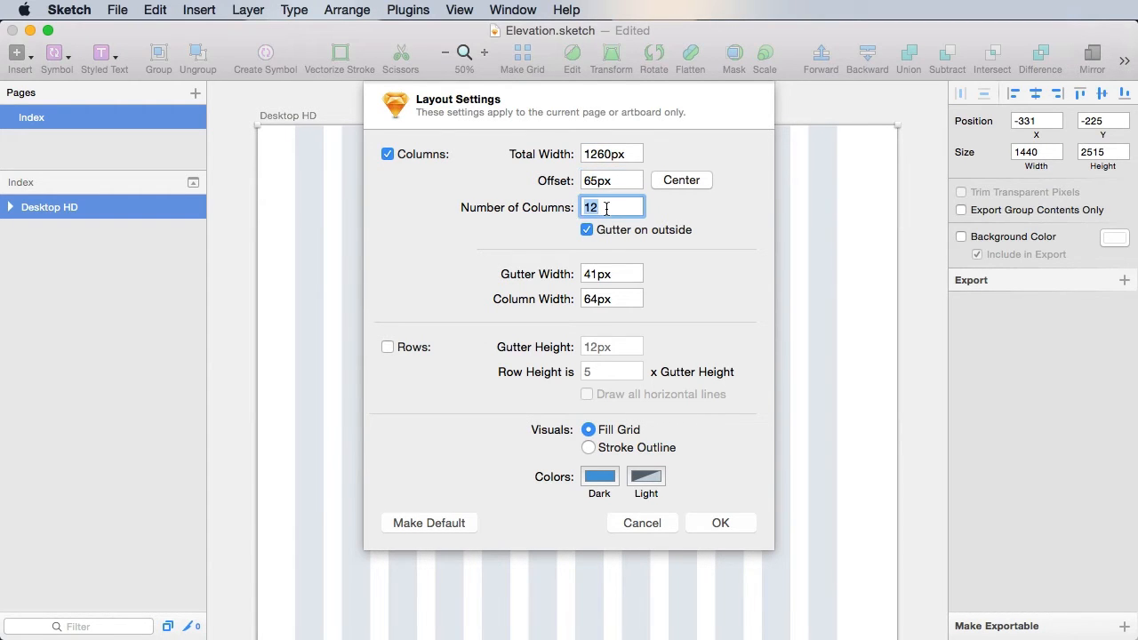
{"action": "type", "text": "6"}
{"action": "key", "text": "Tab"}
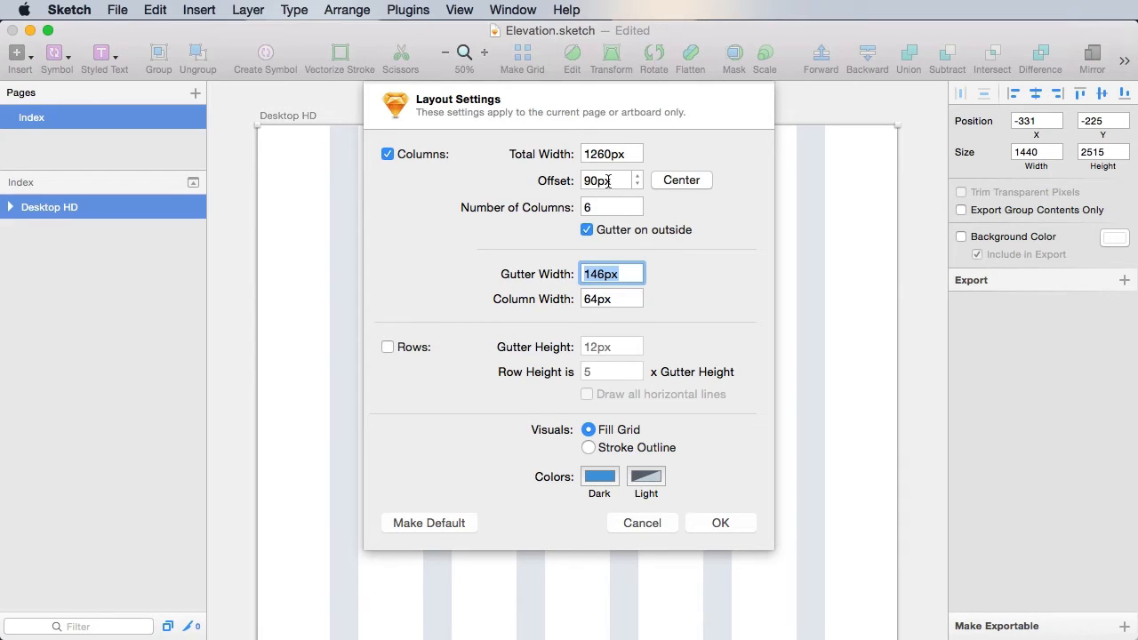
Step: Enter a 90 px gutter width and then a 135 px column width for the layout, and apply the settings
{"action": "type", "text": "90"}
{"action": "key", "text": "Tab"}
{"action": "type", "text": "13"}
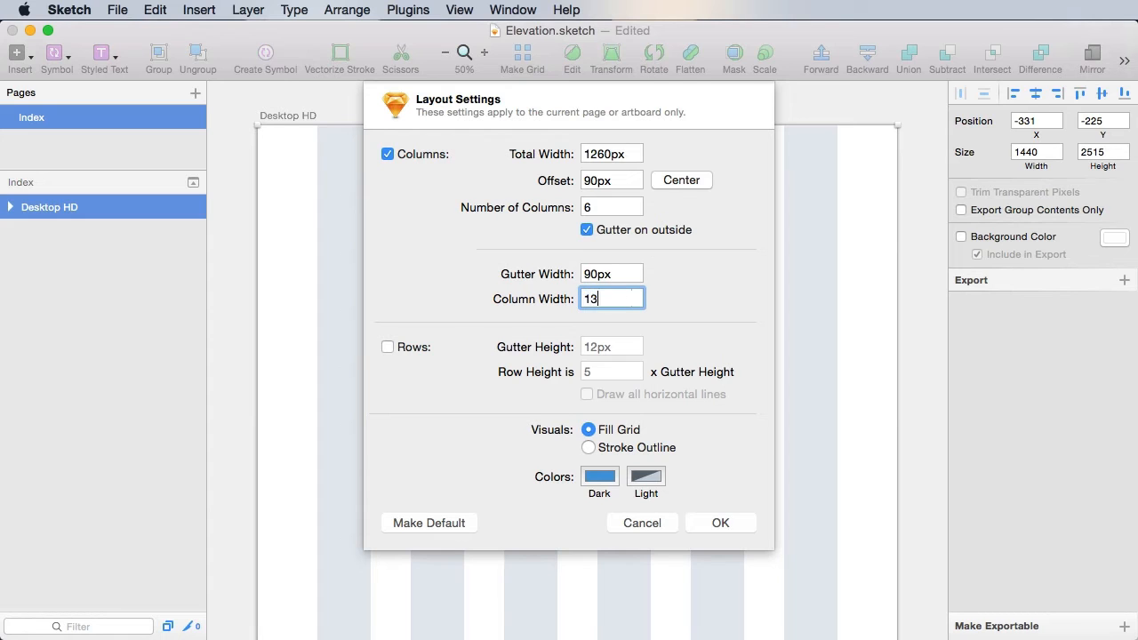
{"action": "type", "text": "5"}
{"action": "key", "text": "Tab"}
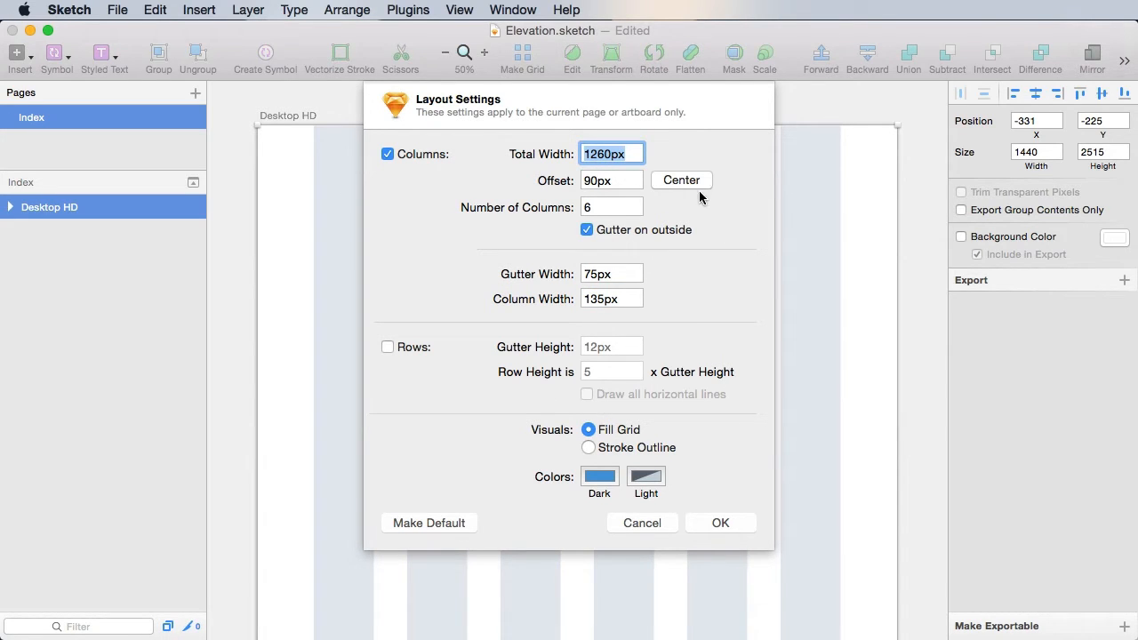
{"action": "left_click", "coordinate": [720, 524]}
{"action": "left_click", "coordinate": [910, 334]}
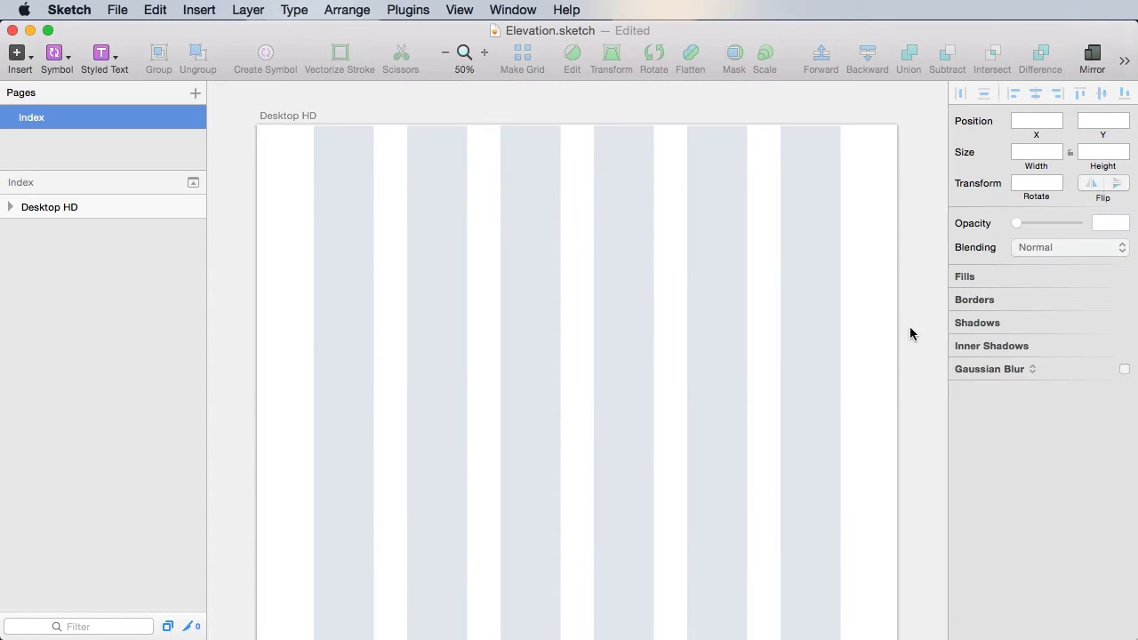
Step: Toggle the column layout overlay several times, leave it hidden, and save the document
{"action": "key", "text": "ctrl+l"}
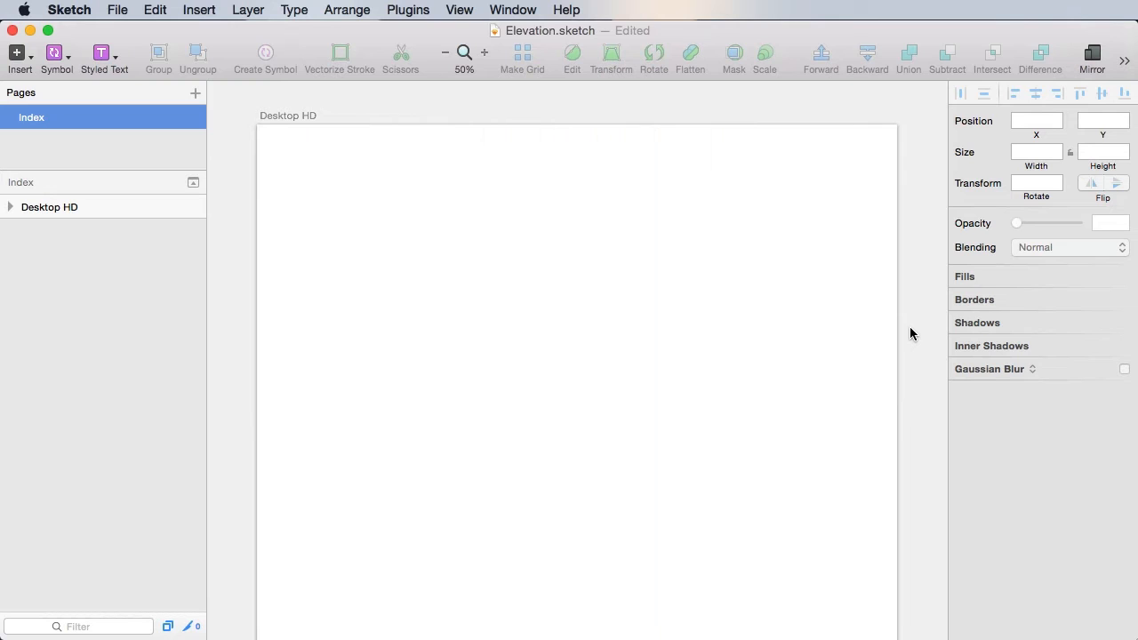
{"action": "key", "text": "ctrl+l"}
{"action": "key", "text": "ctrl+l"}
{"action": "key", "text": "ctrl+l"}
{"action": "key", "text": "ctrl+l"}
{"action": "key", "text": "ctrl+l"}
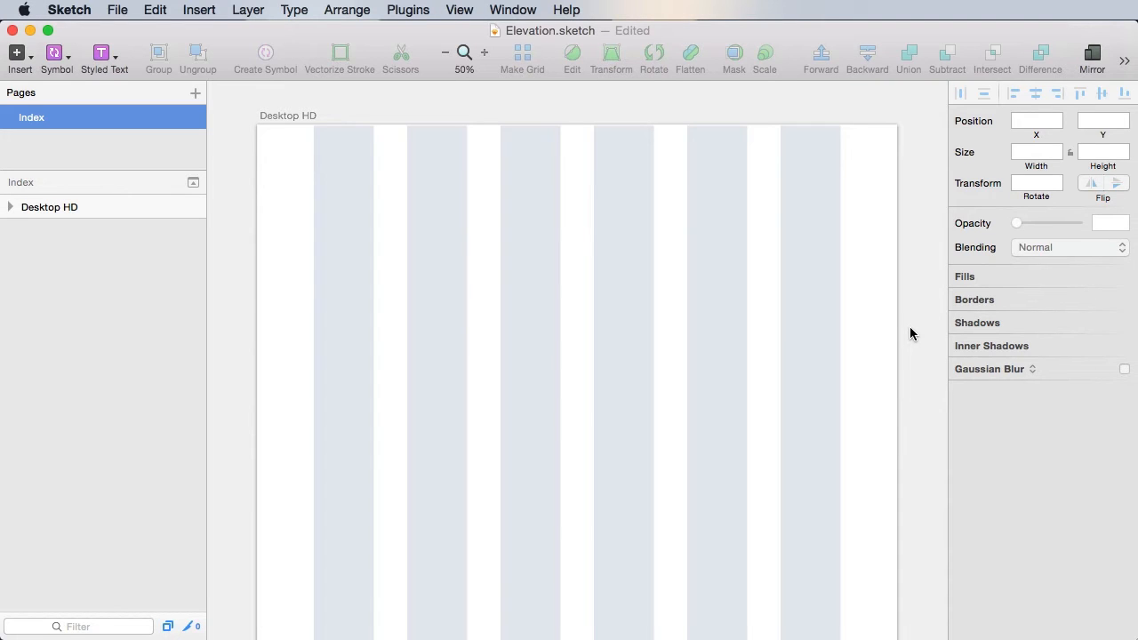
{"action": "key", "text": "ctrl+l"}
{"action": "key", "text": "super+s"}
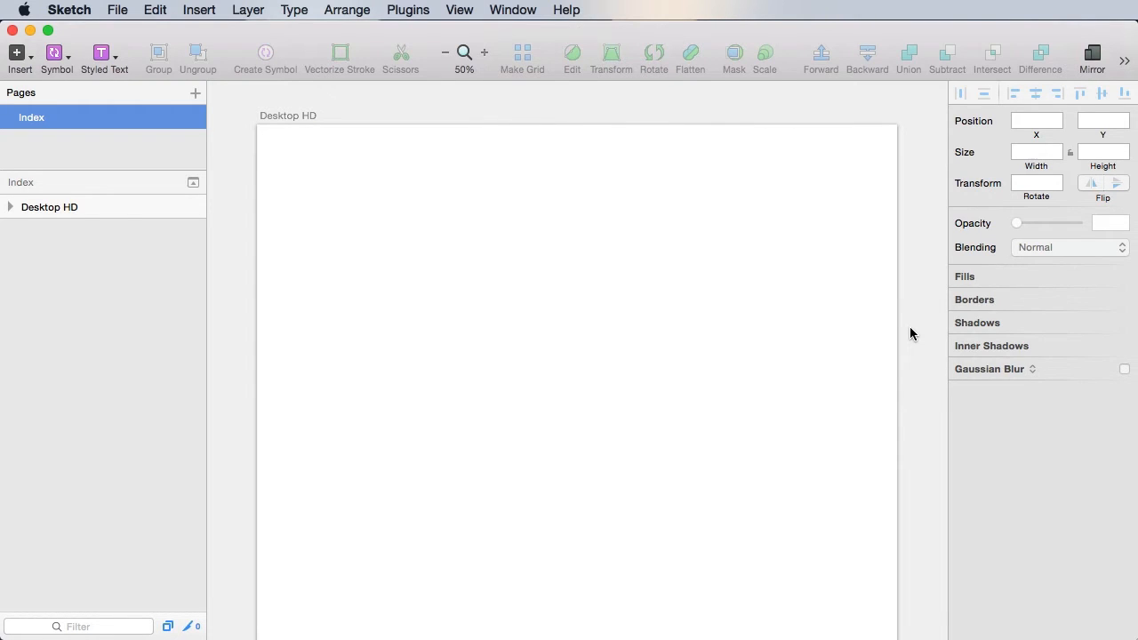
Step: Show the Colors panel, hide it, and bring it back again
{"action": "left_click", "coordinate": [766, 234]}
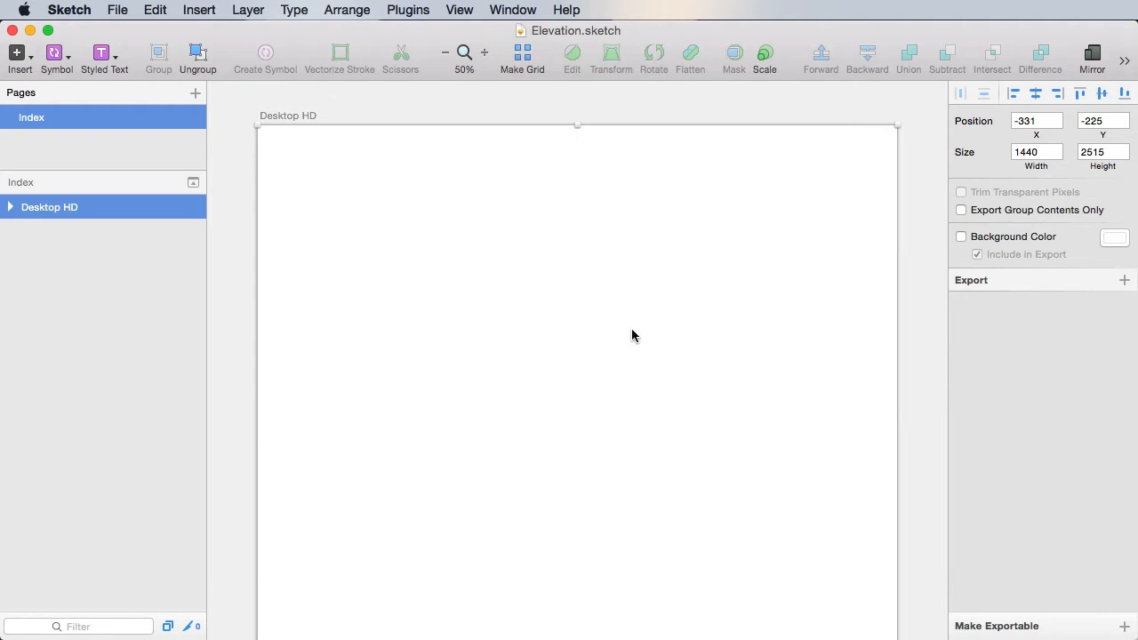
{"action": "left_click", "coordinate": [917, 256]}
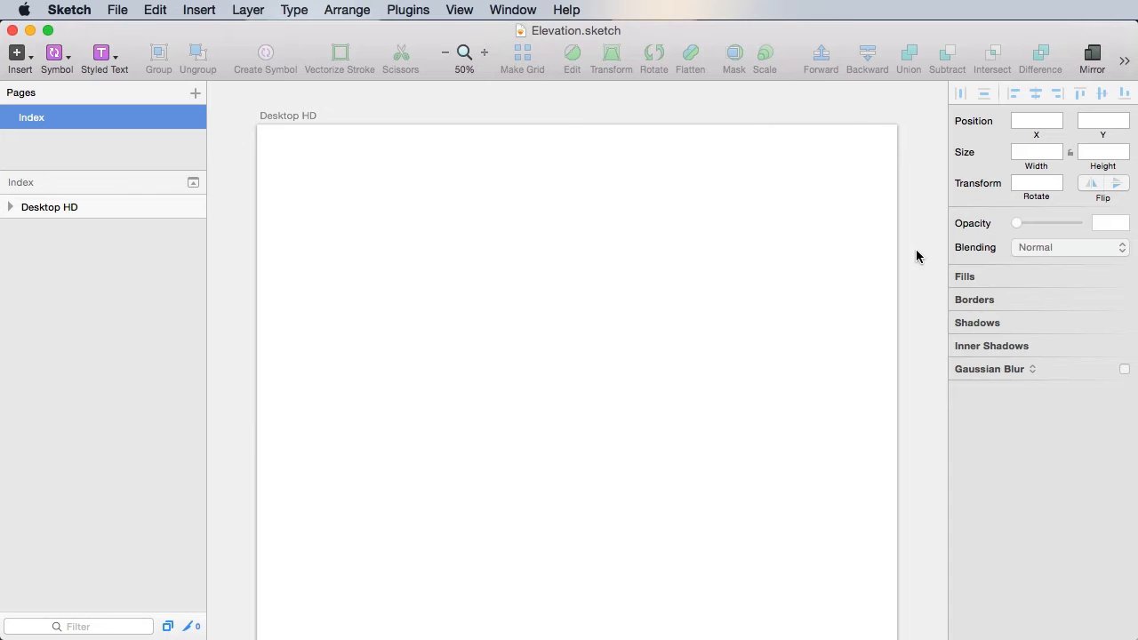
{"action": "key", "text": "super+shift+c"}
{"action": "left_click_drag", "start_coordinate": [689, 170], "coordinate": [702, 145]}
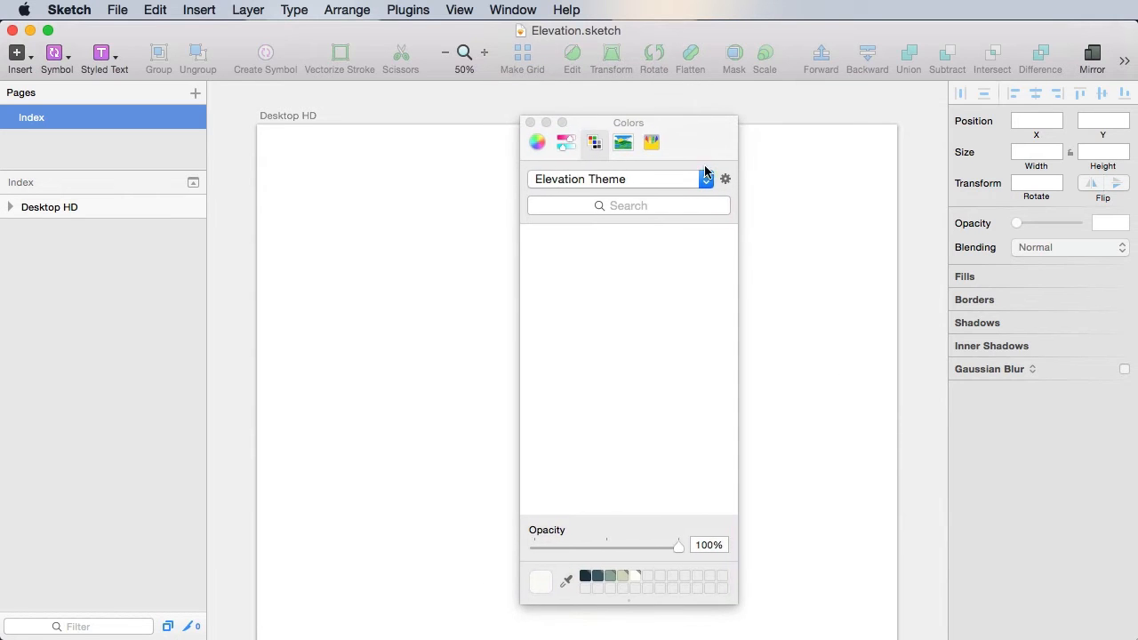
{"action": "left_click", "coordinate": [690, 132]}
{"action": "left_click", "coordinate": [511, 9]}
{"action": "mouse_move", "coordinate": [463, 11]}
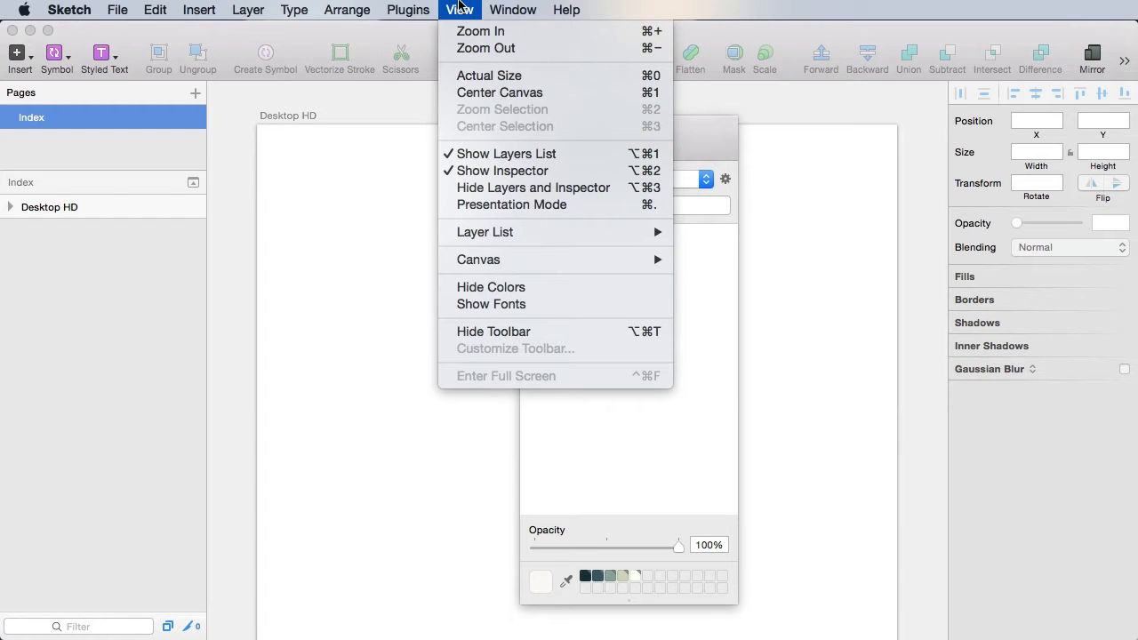
{"action": "left_click", "coordinate": [532, 289]}
{"action": "left_click", "coordinate": [464, 10]}
{"action": "left_click", "coordinate": [521, 287]}
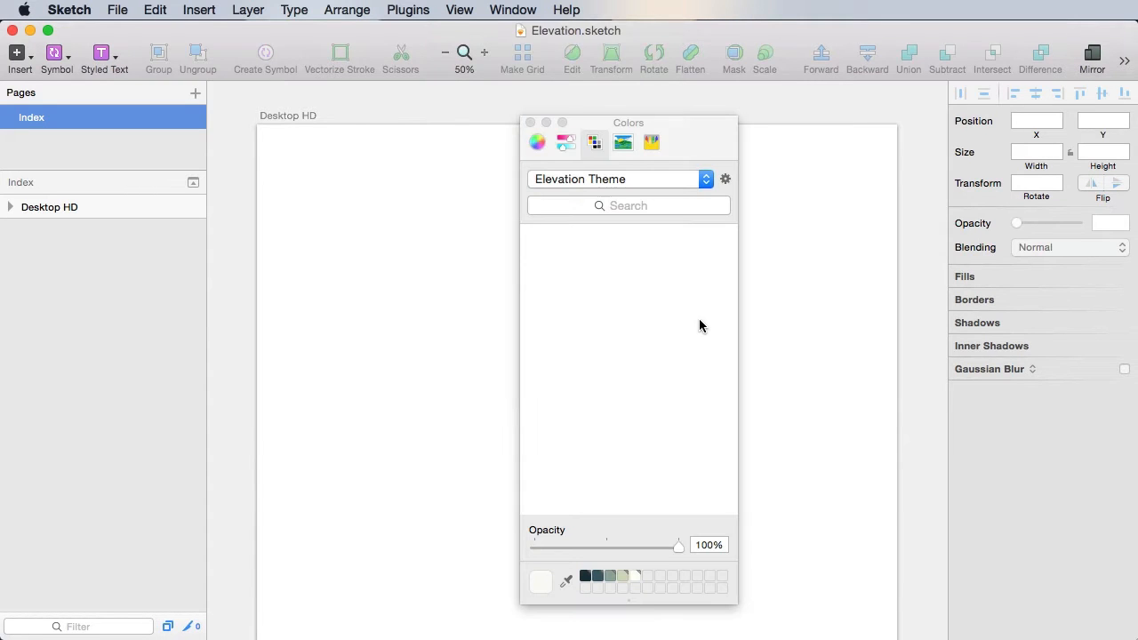
Step: Move the Colors panel around over the canvas and hide it
{"action": "left_click", "coordinate": [698, 149]}
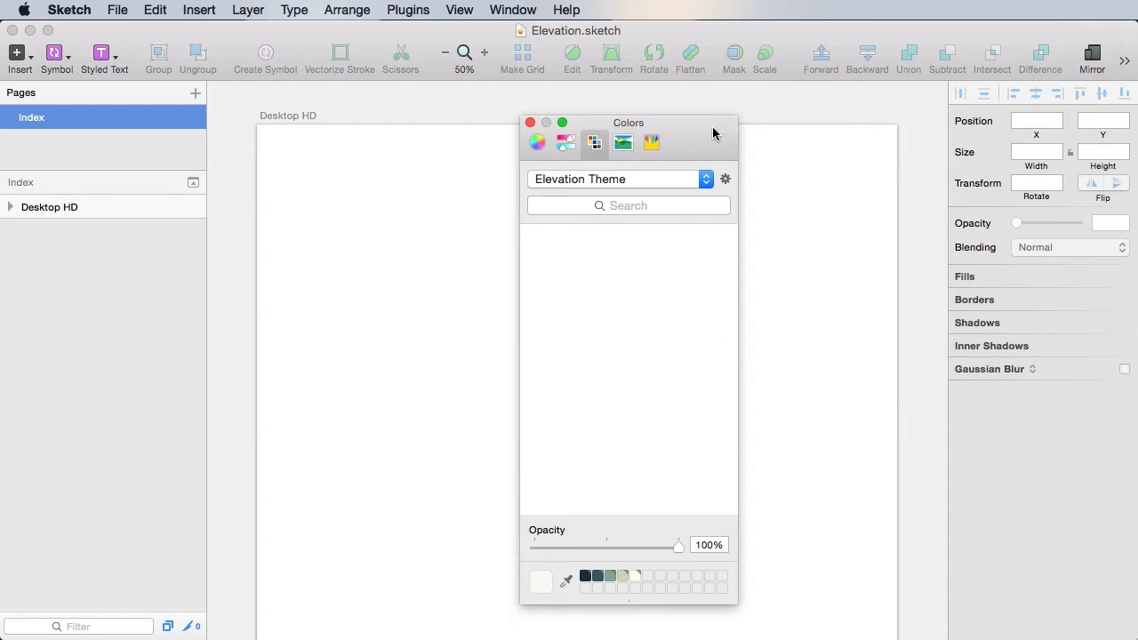
{"action": "left_click_drag", "start_coordinate": [706, 125], "coordinate": [706, 180]}
{"action": "left_click_drag", "start_coordinate": [869, 147], "coordinate": [800, 639]}
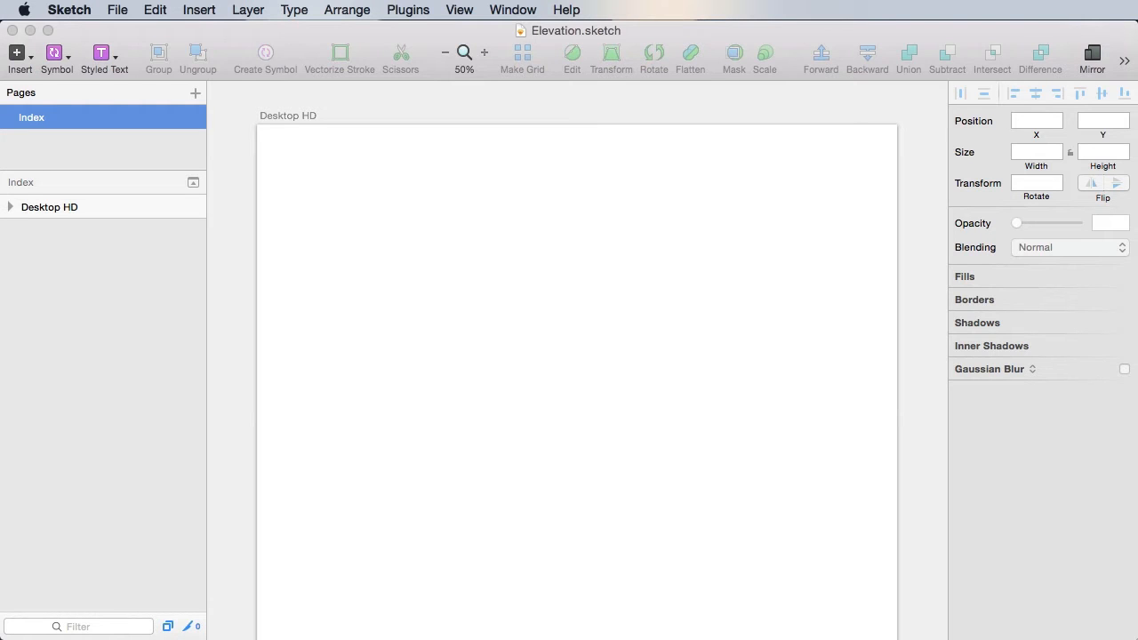
{"action": "mouse_move", "coordinate": [800, 639]}
{"action": "left_mouse_down"}
{"action": "mouse_move", "coordinate": [634, 157]}
{"action": "mouse_move", "coordinate": [641, 180]}
{"action": "left_mouse_up"}
{"action": "key", "text": "super+shift+c"}
Step: Draw a rectangle about 522 × 48 px near the artboard's upper edge and fill it with white (FFFFFF)
{"action": "left_click", "coordinate": [624, 250]}
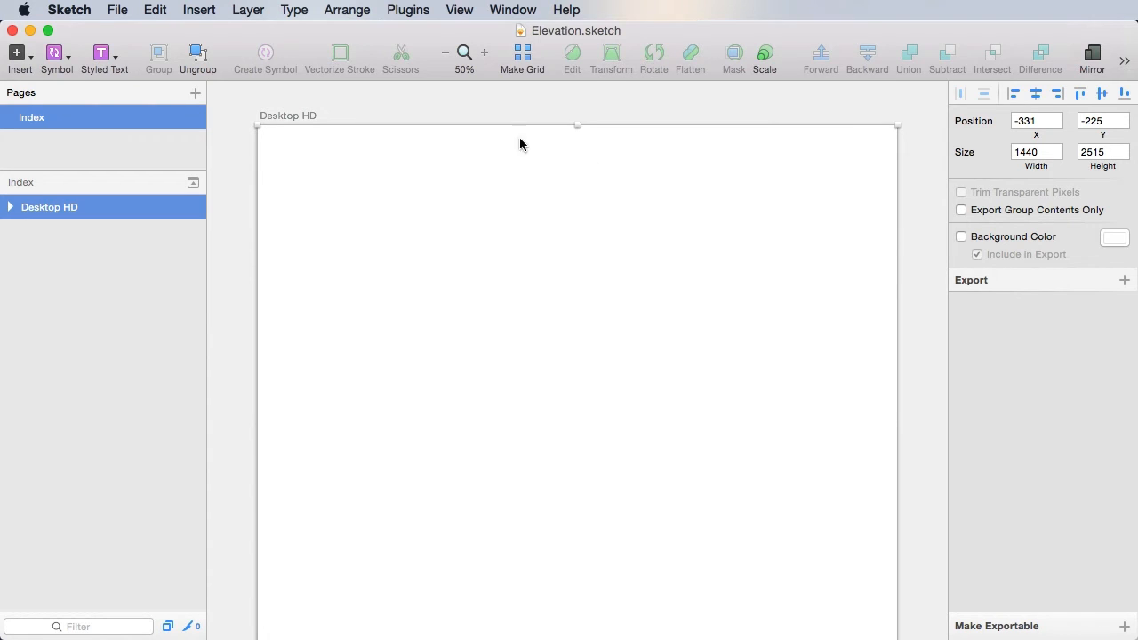
{"action": "key", "text": "r"}
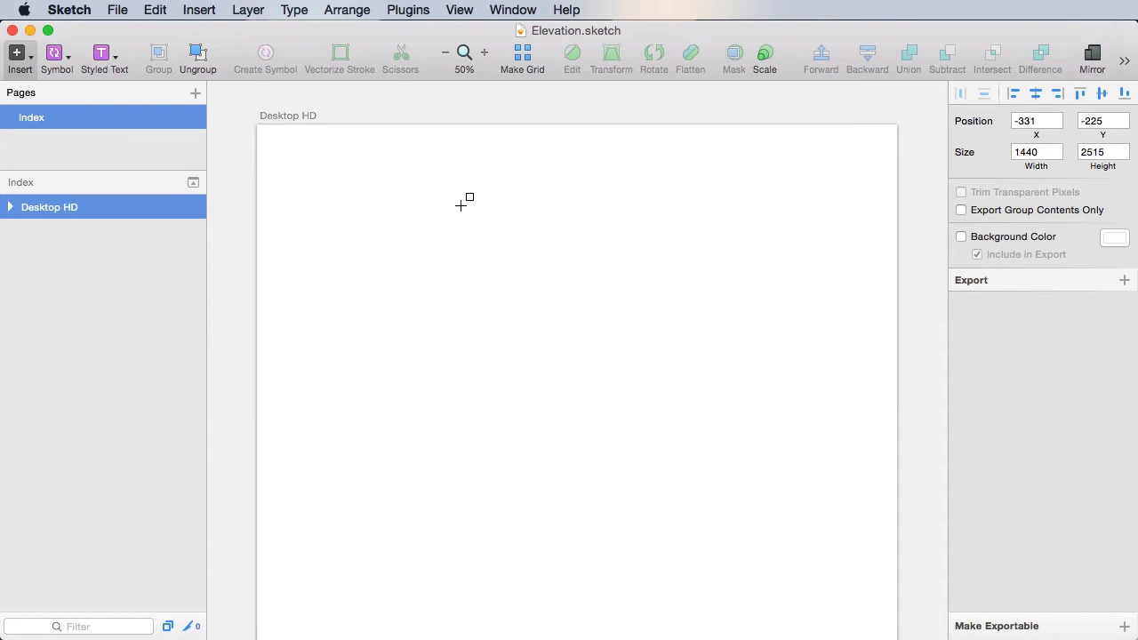
{"action": "left_click_drag", "start_coordinate": [289, 171], "coordinate": [523, 191]}
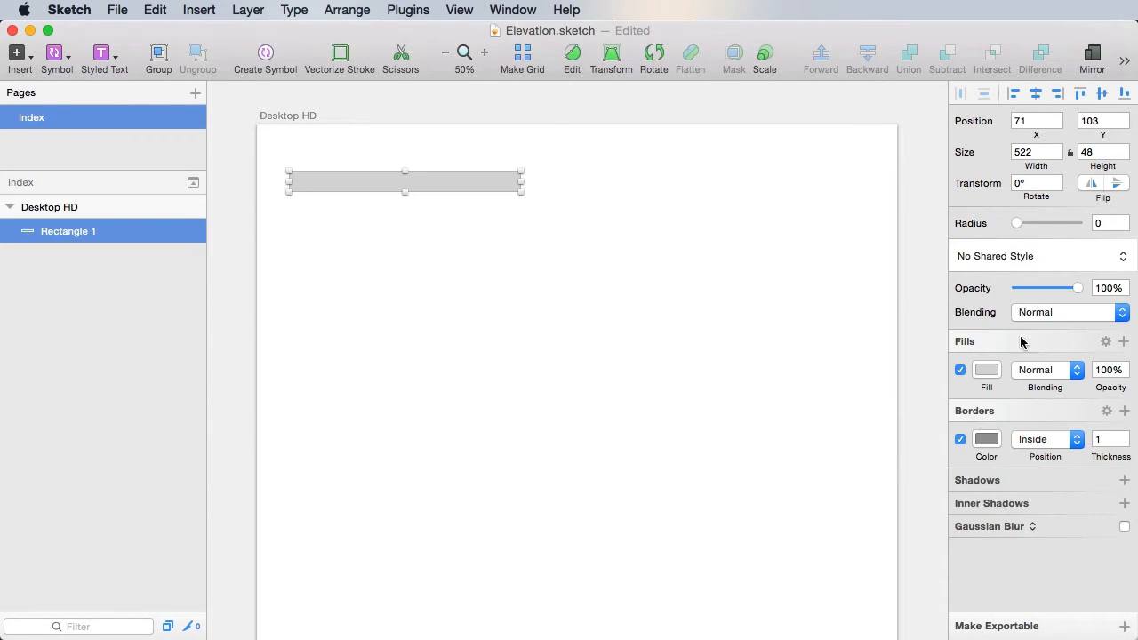
{"action": "left_click", "coordinate": [986, 371]}
{"action": "left_click_drag", "start_coordinate": [1032, 470], "coordinate": [889, 371]}
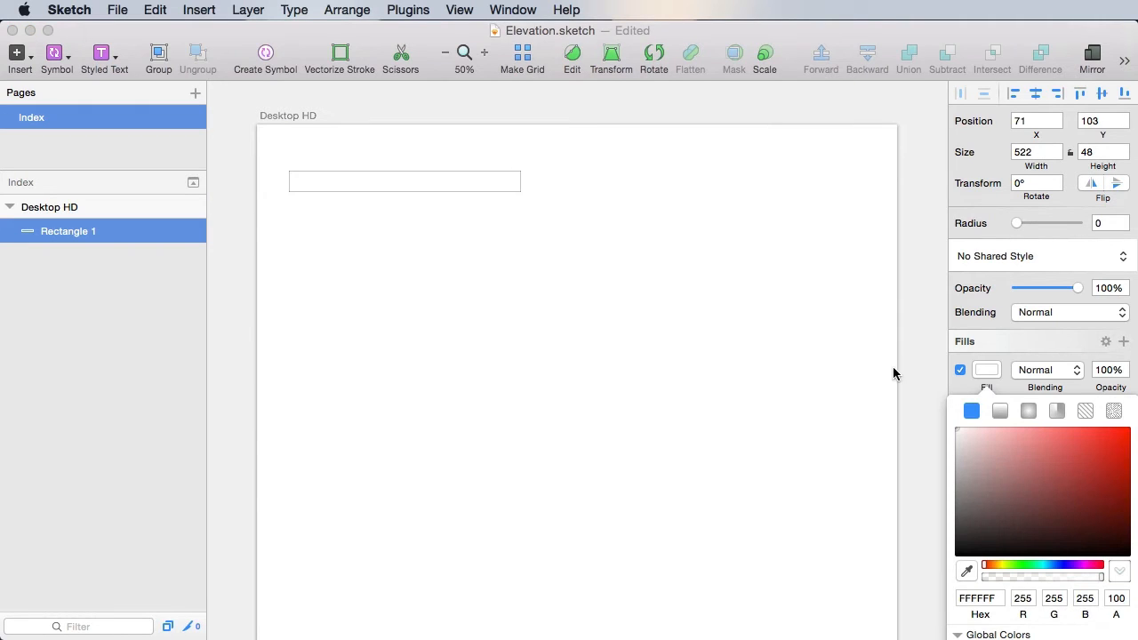
{"action": "left_click", "coordinate": [949, 363]}
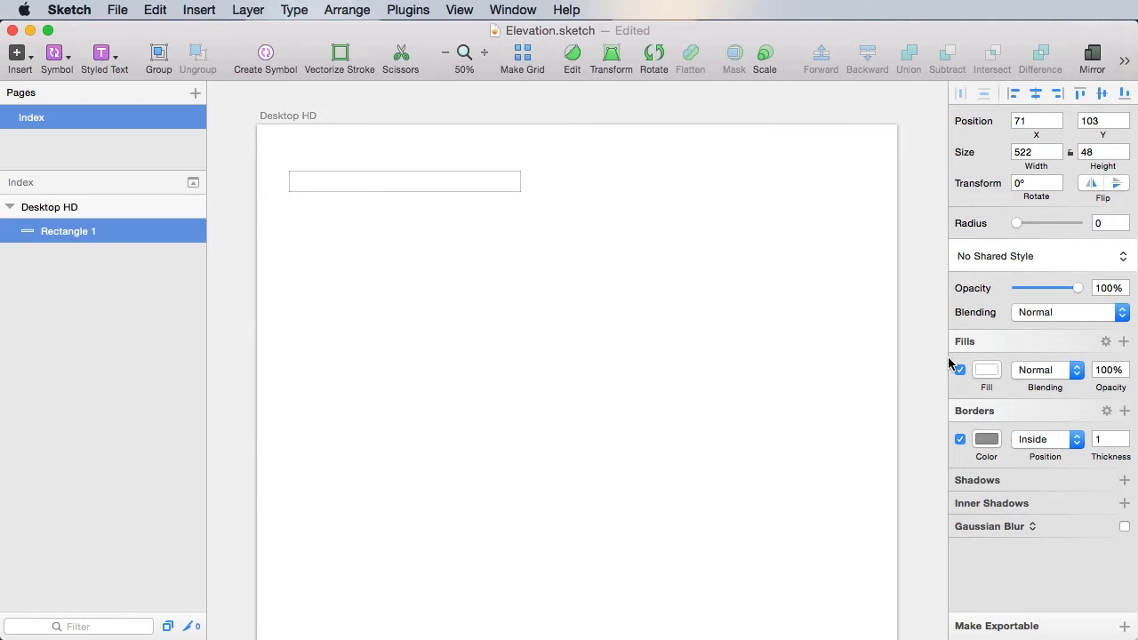
Step: Resize the rectangle to 1440 × 120 px and align it to the artboard's horizontal centre and top edge
{"action": "double_click", "coordinate": [1035, 151]}
{"action": "type", "text": "1440"}
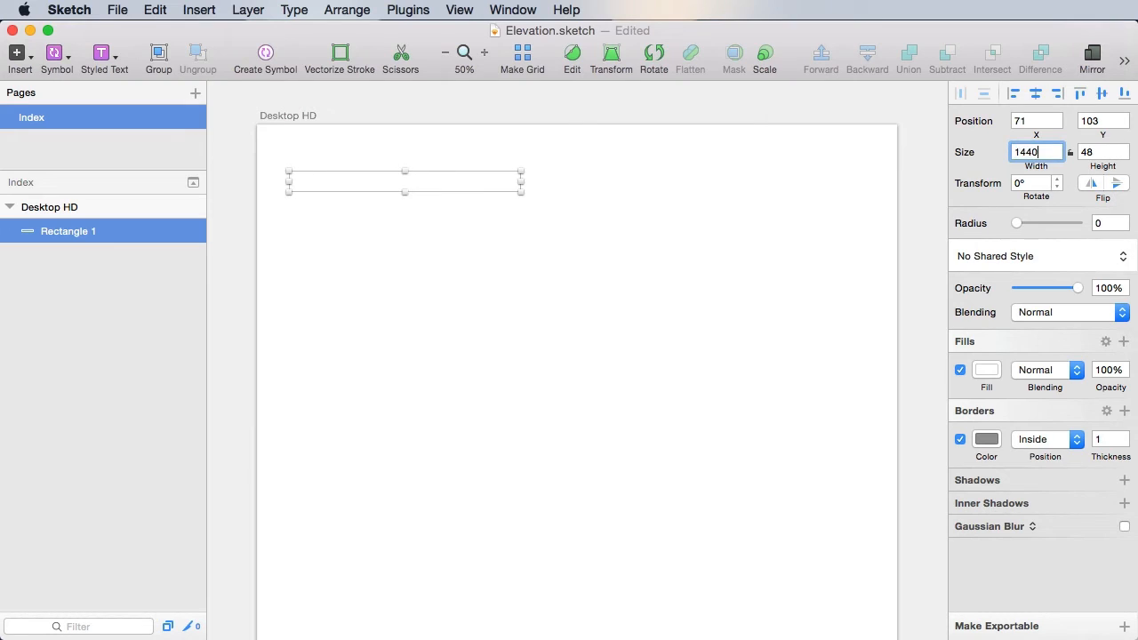
{"action": "key", "text": "Tab"}
{"action": "type", "text": "120"}
{"action": "key", "text": "Tab"}
{"action": "left_click", "coordinate": [1036, 98]}
{"action": "left_click", "coordinate": [1080, 93]}
{"action": "left_click", "coordinate": [933, 160]}
Step: Lighten the header rectangle's border colour to a very light grey
{"action": "left_click", "coordinate": [818, 158]}
{"action": "left_click", "coordinate": [988, 440]}
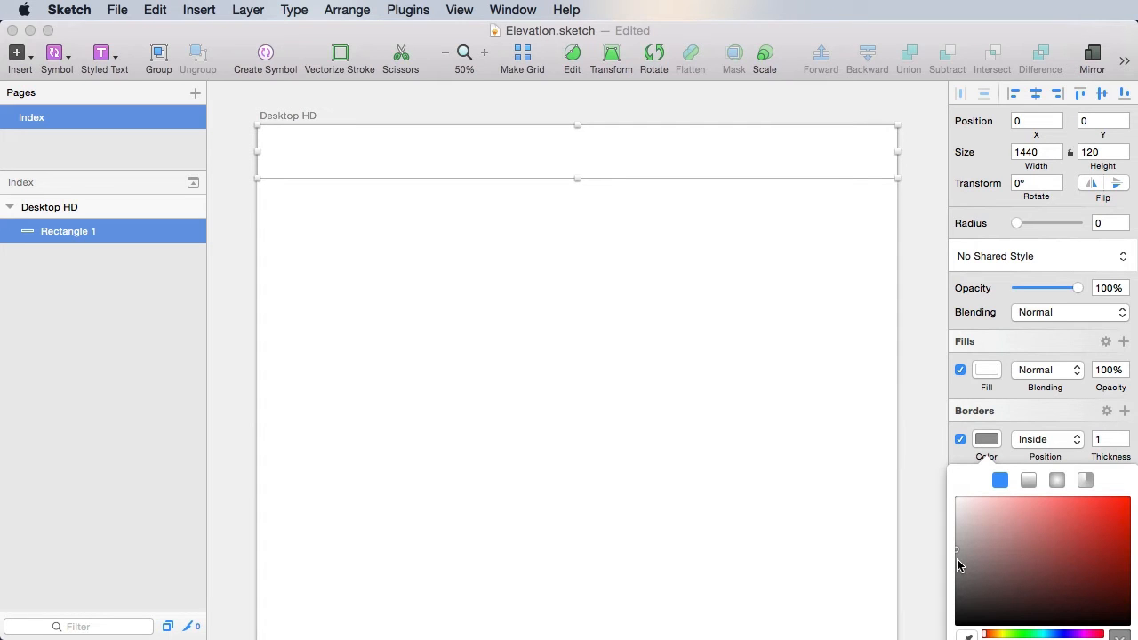
{"action": "left_click_drag", "start_coordinate": [957, 559], "coordinate": [956, 507]}
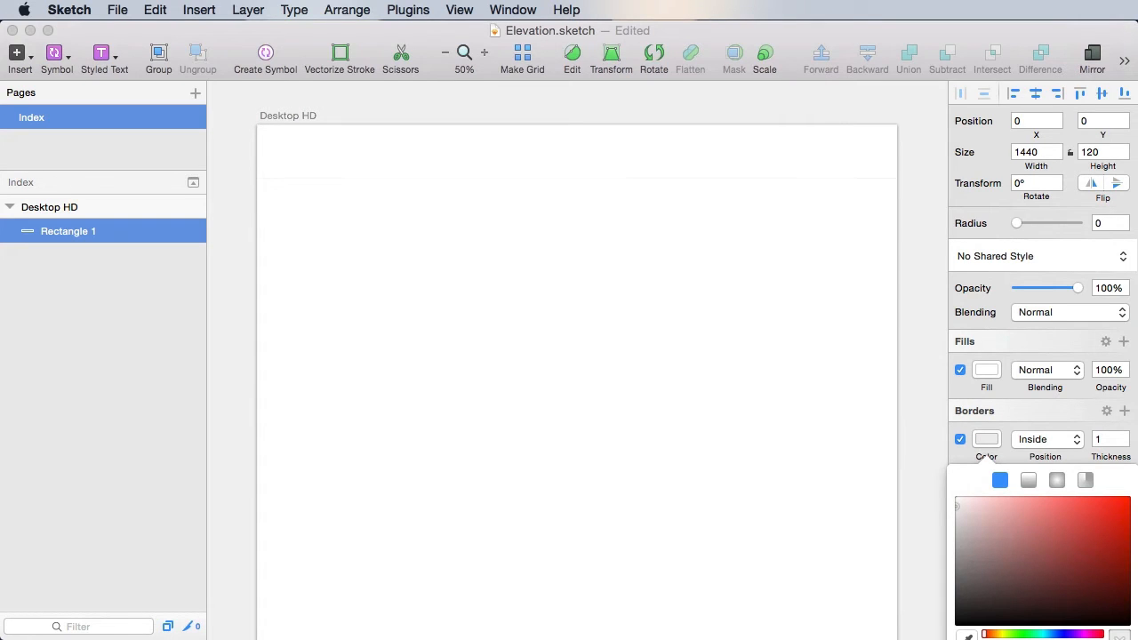
Step: Open the Colors panel and add the light grey border colour to the Elevation Theme palette
{"action": "left_click", "coordinate": [1118, 636]}
{"action": "left_click_drag", "start_coordinate": [741, 152], "coordinate": [754, 125]}
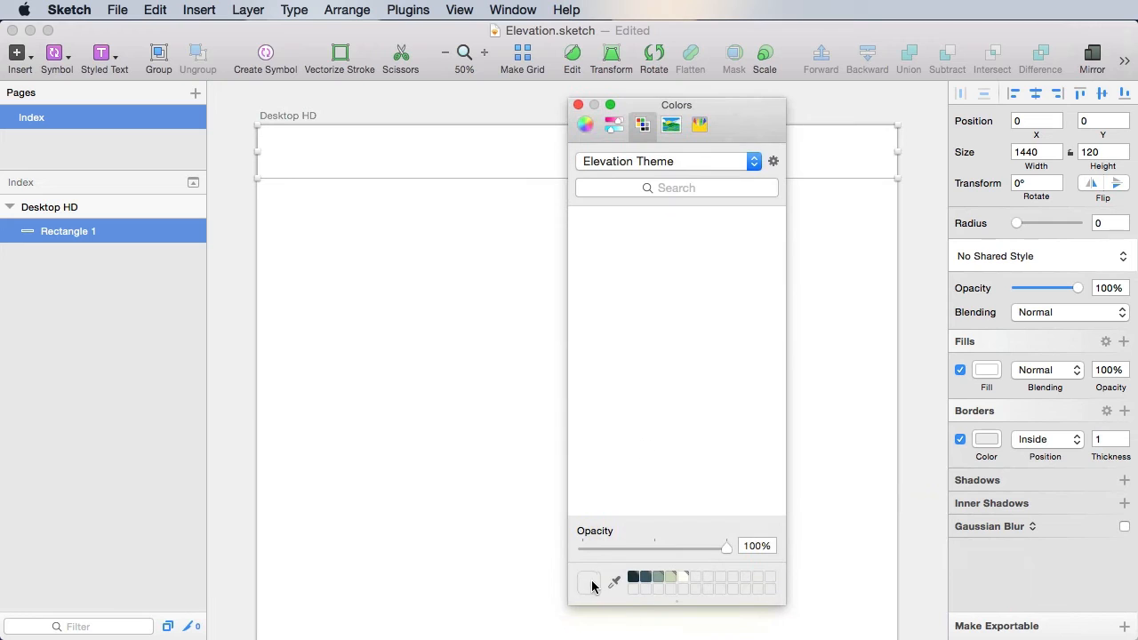
{"action": "left_click_drag", "start_coordinate": [589, 585], "coordinate": [636, 297]}
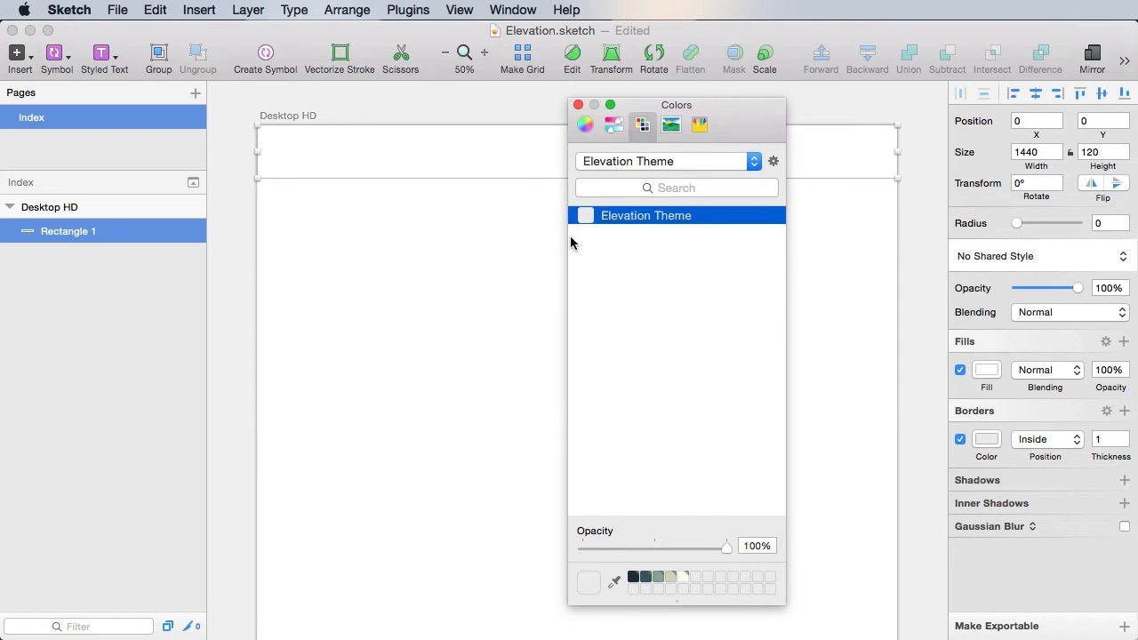
Step: Rename the new light grey colour in the Elevation Theme palette to Border and close the Colors panel
{"action": "double_click", "coordinate": [613, 220]}
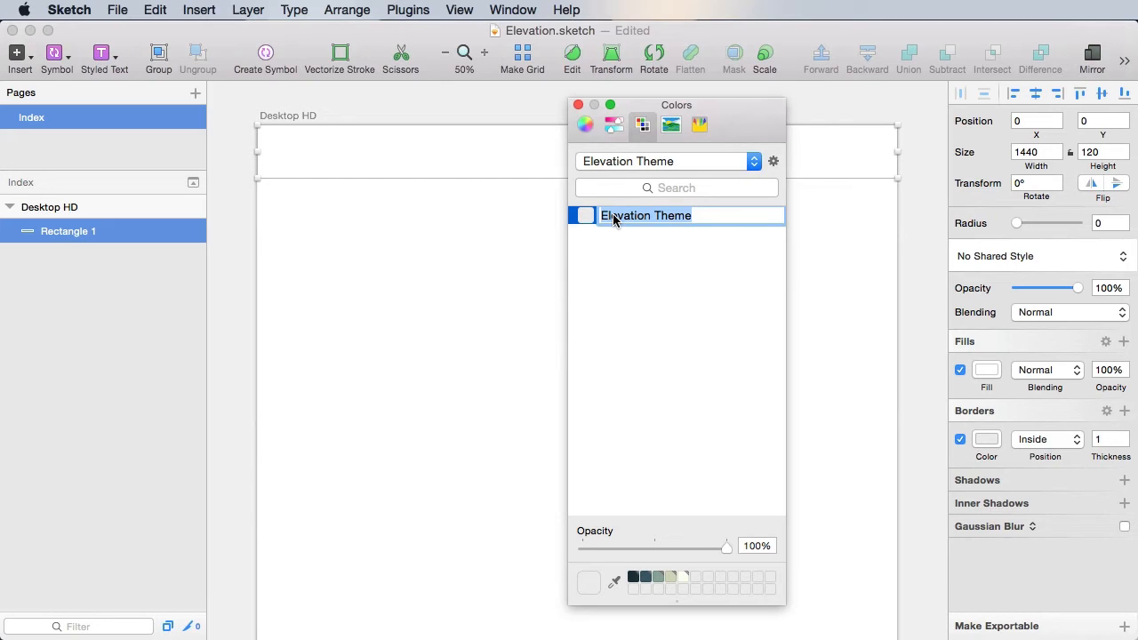
{"action": "type", "text": "Border"}
{"action": "key", "text": "Return"}
{"action": "key", "text": "Escape"}
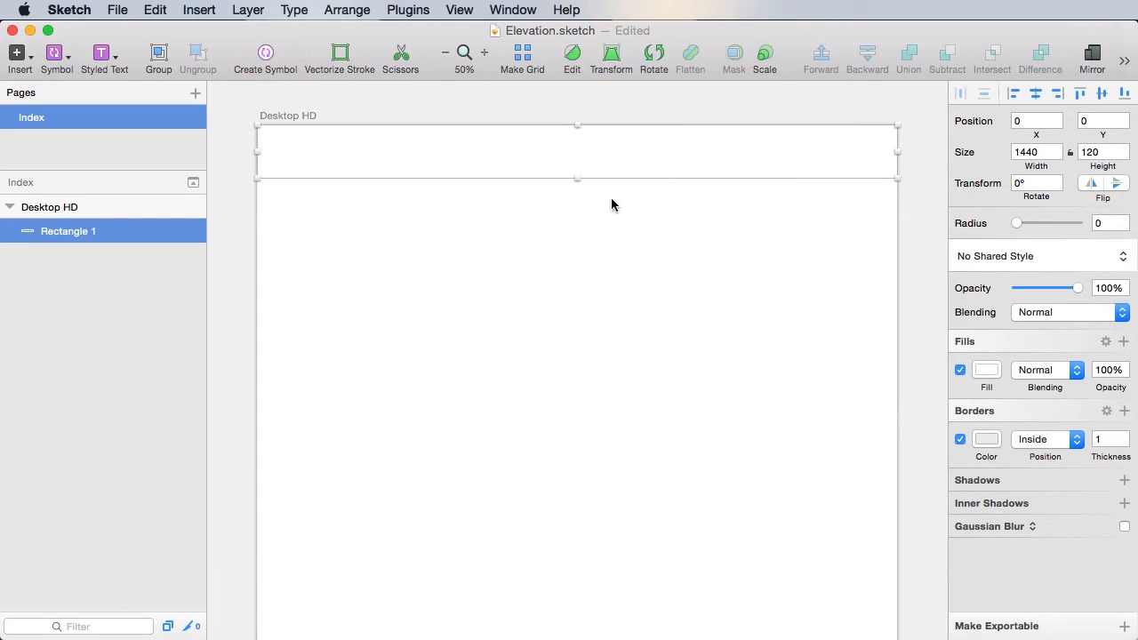
Step: Add a shadow to the header rectangle with X 0, Y 2, blur 4 and spread 0, and save the document
{"action": "key", "text": "z"}
{"action": "left_click_drag", "start_coordinate": [235, 94], "coordinate": [399, 259]}
{"action": "left_click", "coordinate": [757, 457]}
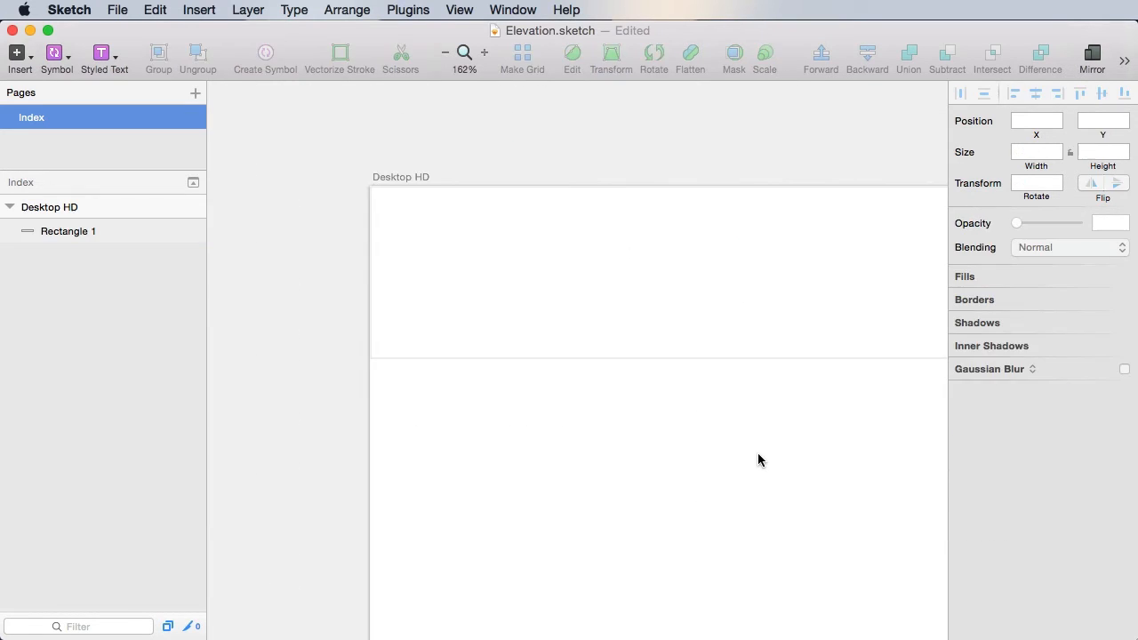
{"action": "scroll", "coordinate": [675, 462], "scroll_direction": "right", "scroll_amount": 4}
{"action": "scroll", "coordinate": [675, 463], "scroll_direction": "down", "scroll_amount": 1}
{"action": "left_click", "coordinate": [663, 285]}
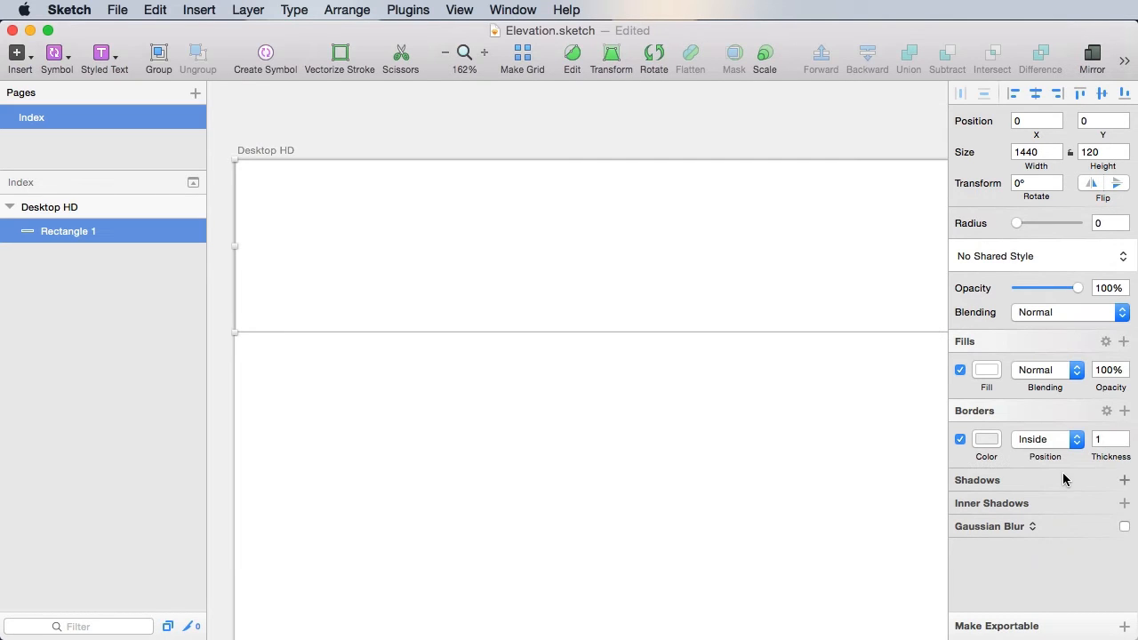
{"action": "left_click", "coordinate": [1006, 481]}
{"action": "left_click", "coordinate": [986, 508]}
{"action": "left_click", "coordinate": [1062, 564]}
{"action": "left_click", "coordinate": [1034, 593]}
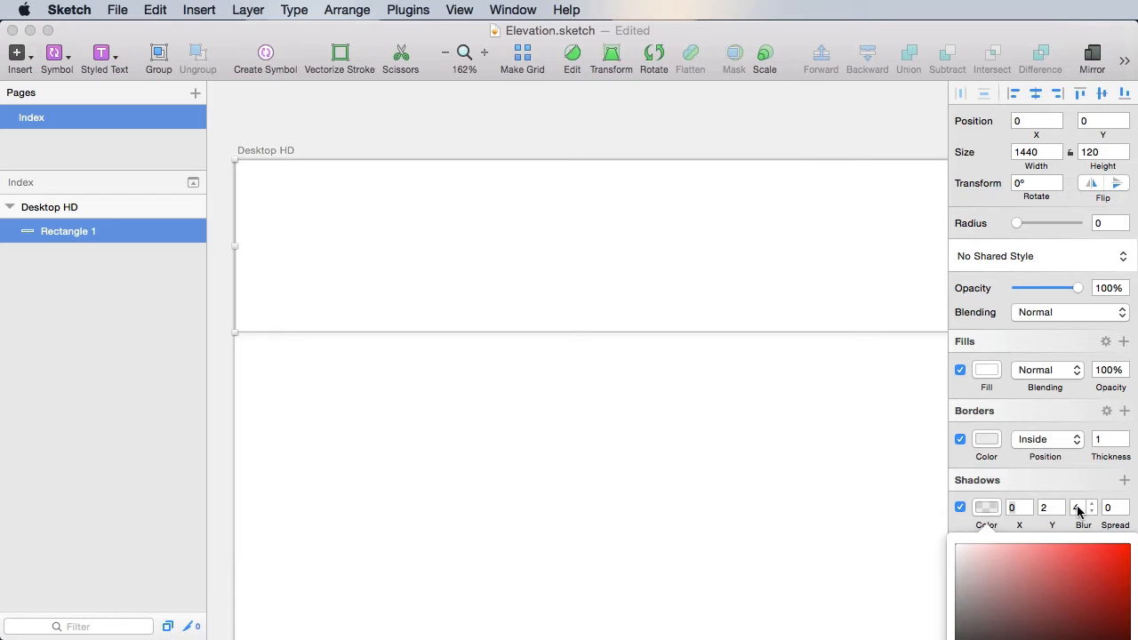
{"action": "left_click", "coordinate": [747, 414]}
{"action": "left_click", "coordinate": [745, 427]}
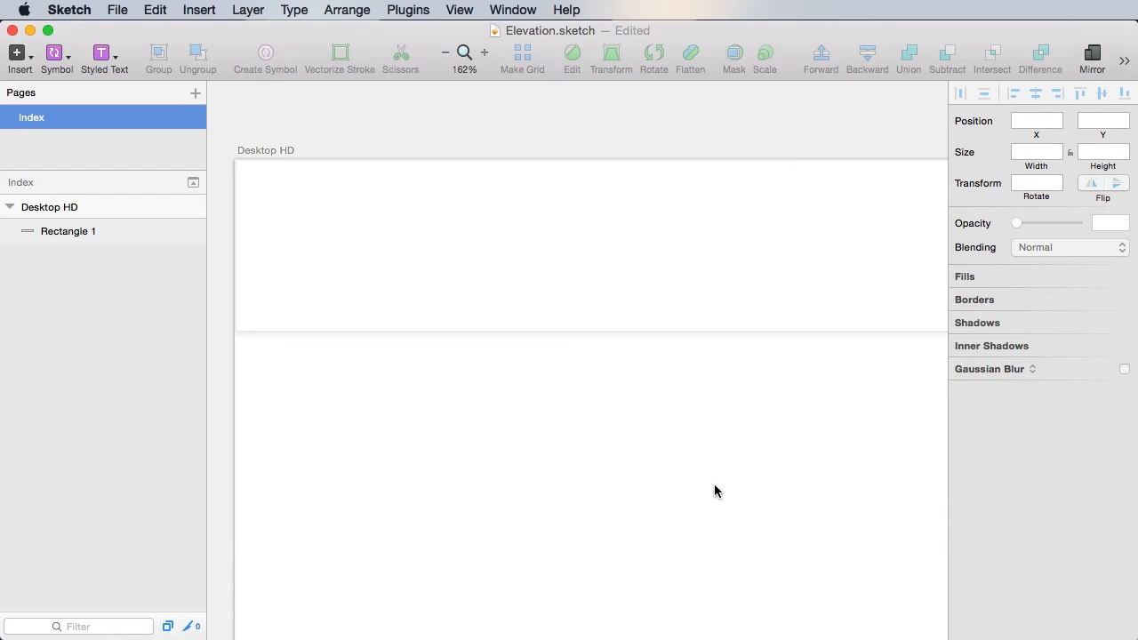
{"action": "key", "text": "super+s"}
{"action": "scroll", "coordinate": [818, 514], "scroll_direction": "down", "scroll_amount": 3}
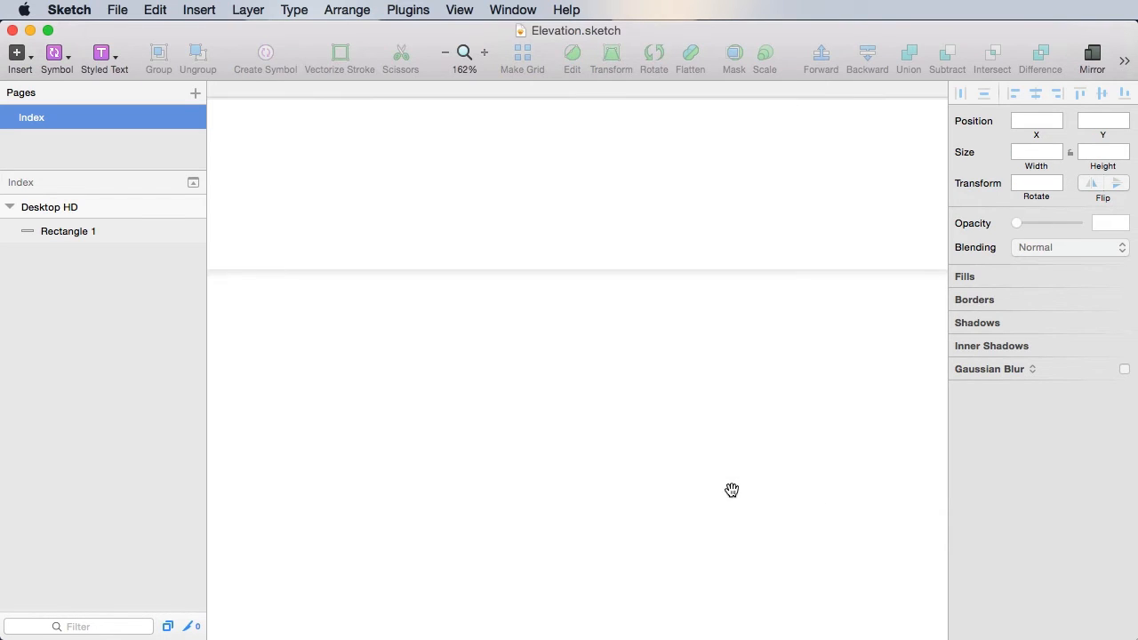
{"action": "scroll", "coordinate": [714, 472], "scroll_direction": "up", "scroll_amount": 2}
{"action": "scroll", "coordinate": [704, 478], "scroll_direction": "left", "scroll_amount": 3}
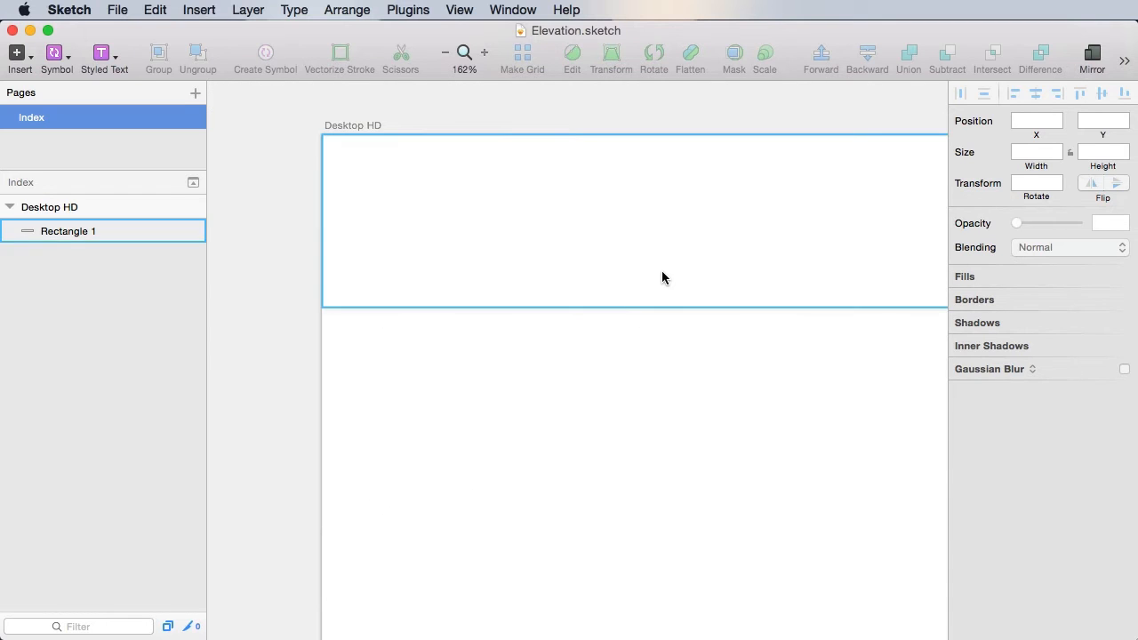
{"action": "left_click", "coordinate": [662, 270]}
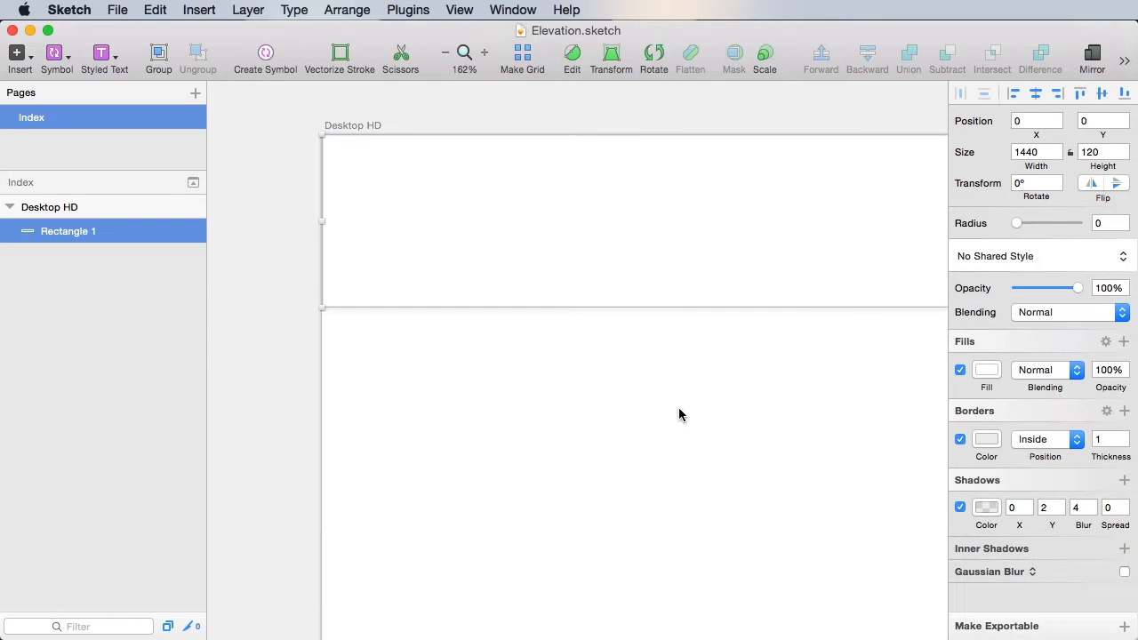
{"action": "left_click", "coordinate": [760, 441]}
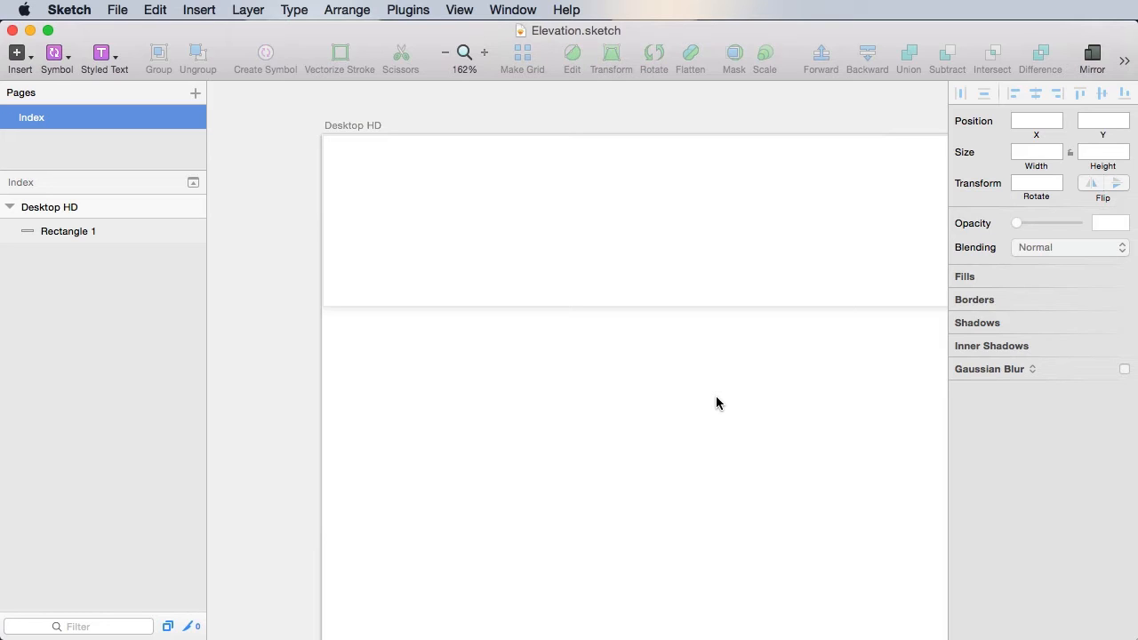
Step: Save the document and paste the copied Logo image onto the Desktop HD artboard
{"action": "key", "text": "super+s"}
{"action": "key", "text": "super+v"}
{"action": "scroll", "coordinate": [469, 402], "scroll_direction": "right", "scroll_amount": 3}
{"action": "scroll", "coordinate": [762, 450], "scroll_direction": "up", "scroll_amount": 2}
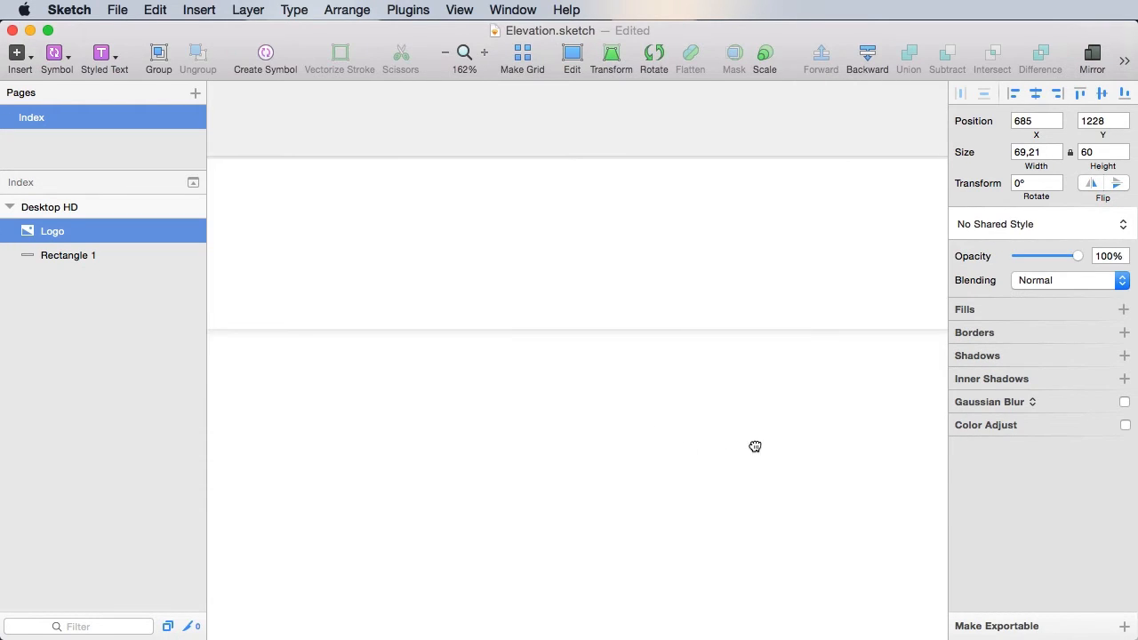
{"action": "key", "text": "super+0"}
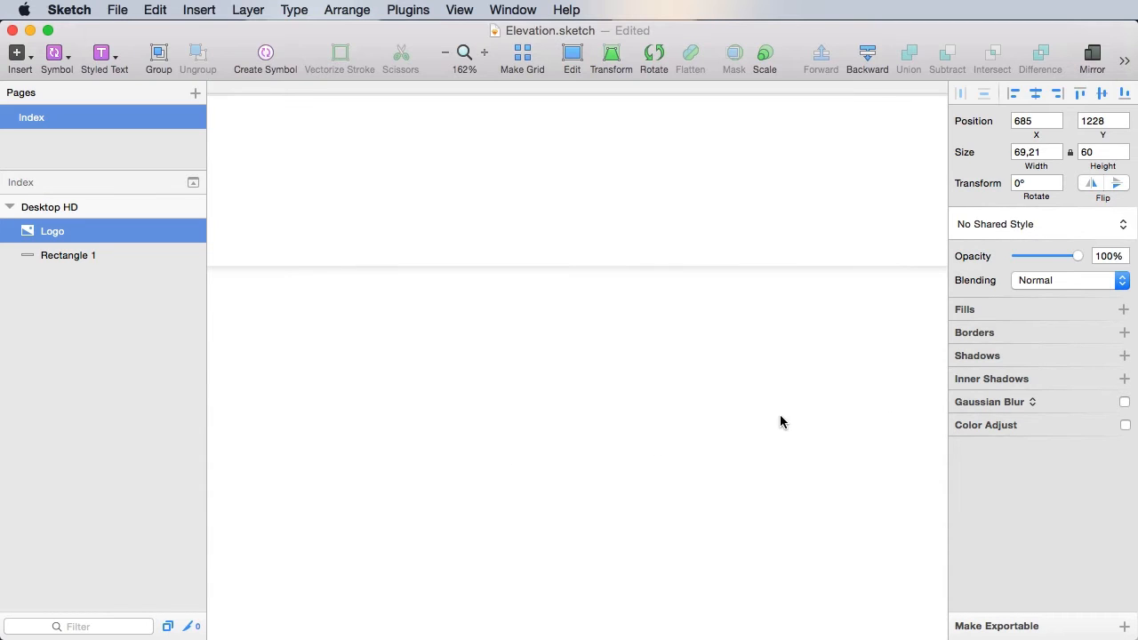
{"action": "key", "text": "super+1"}
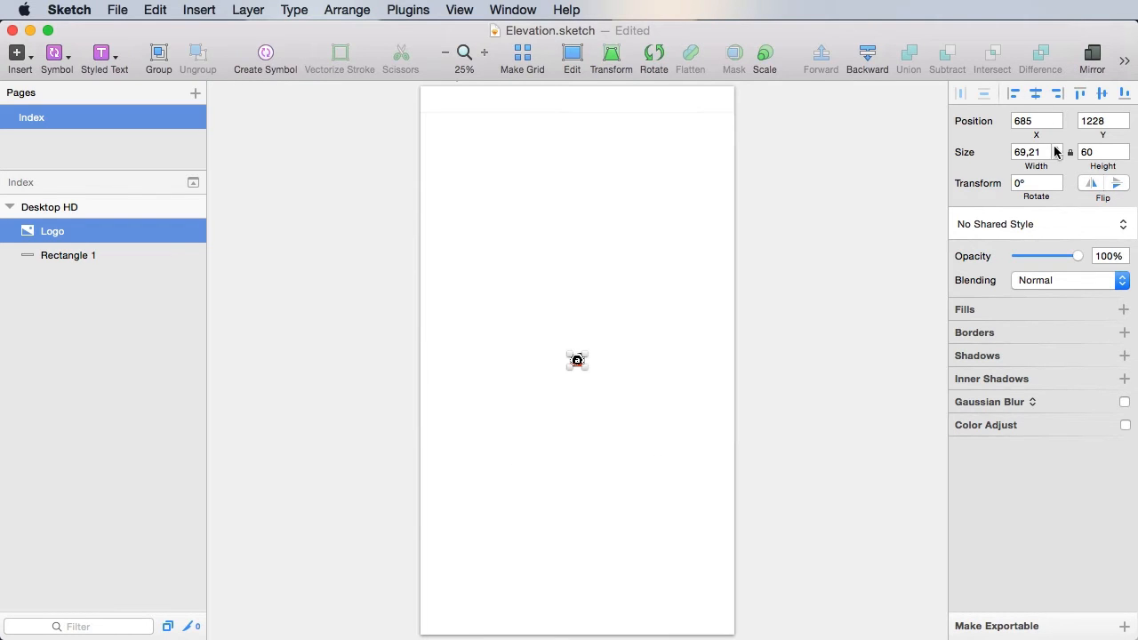
Step: Align the logo to the artboard's top edge and shift it down to Y 30, vertically centred in the header
{"action": "left_click", "coordinate": [1082, 94]}
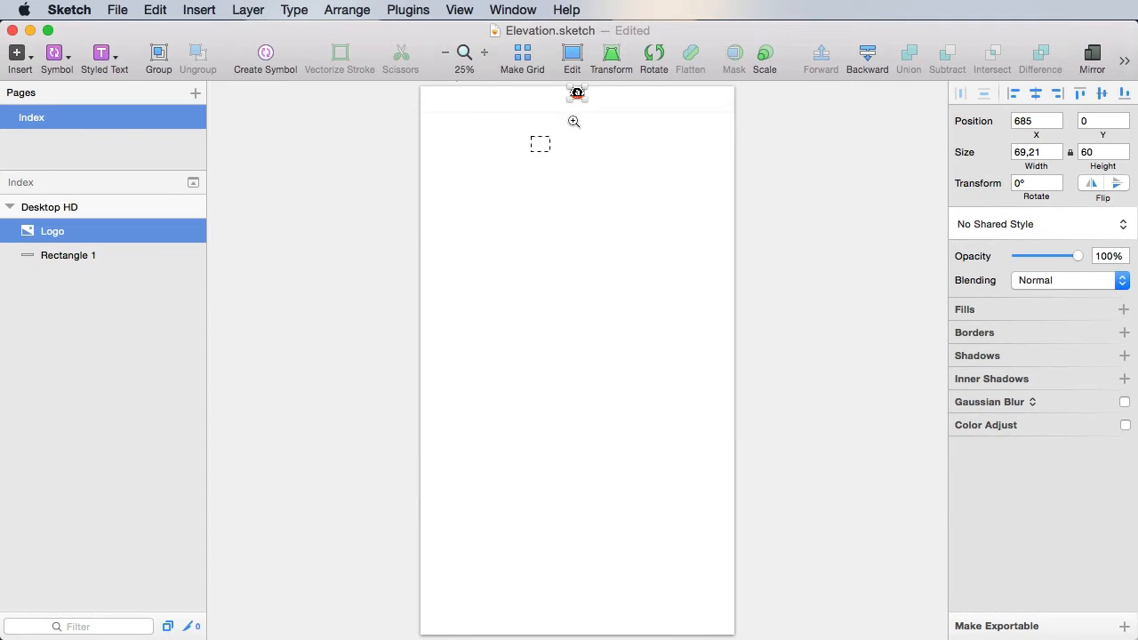
{"action": "left_click_drag", "start_coordinate": [546, 145], "coordinate": [627, 76]}
{"action": "key", "text": "shift+Down"}
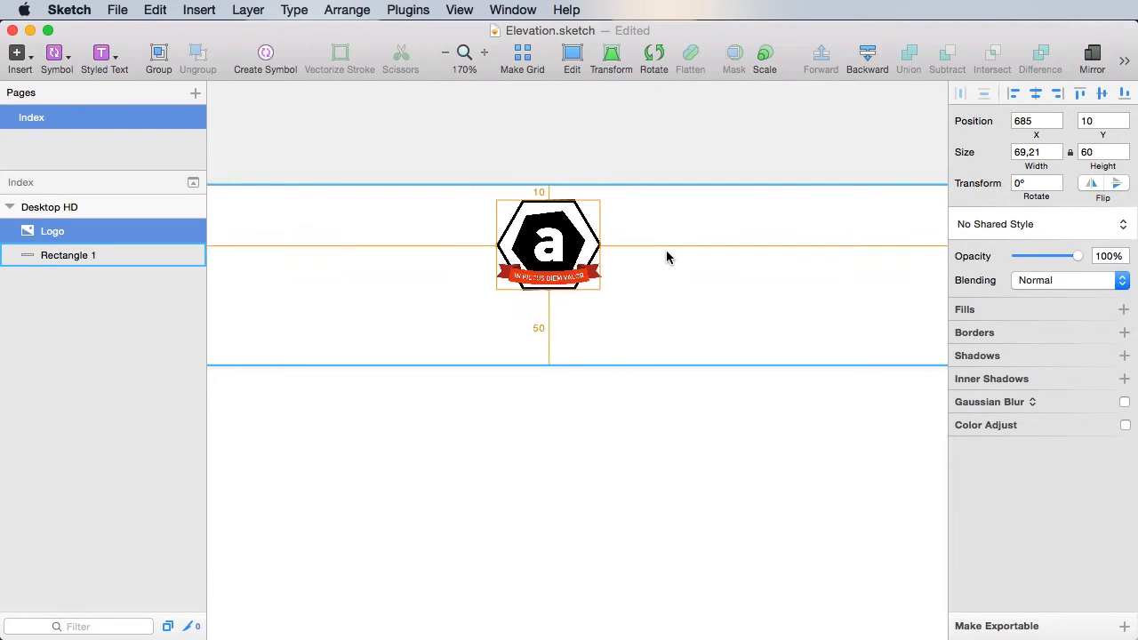
{"action": "key", "text": "shift+Down"}
{"action": "key", "text": "shift+Down"}
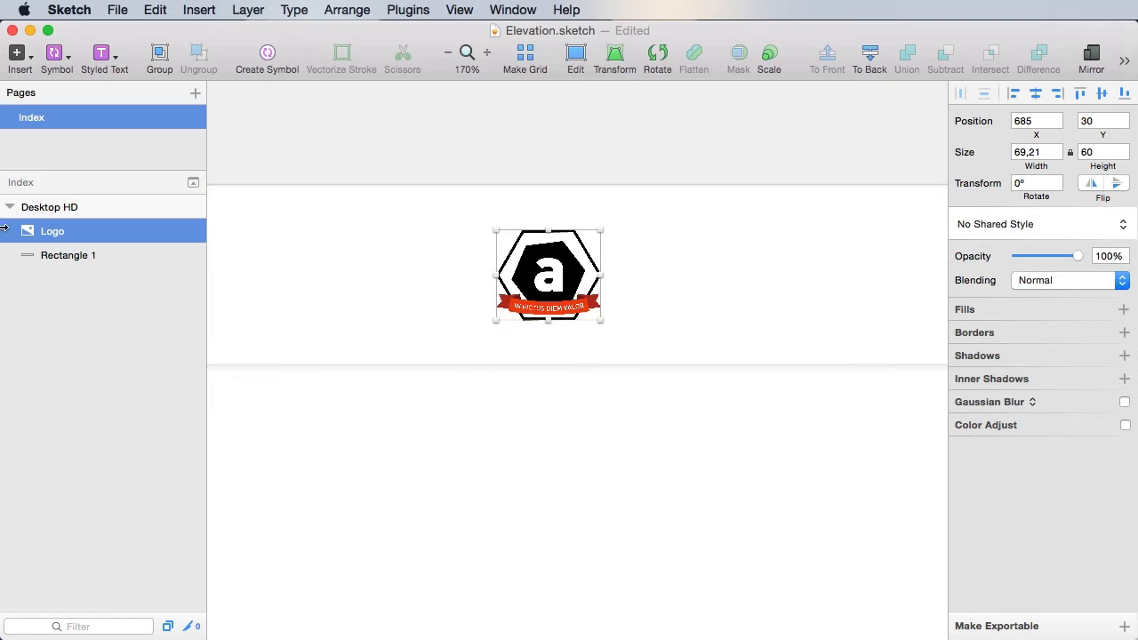
{"action": "key", "text": "alt"}
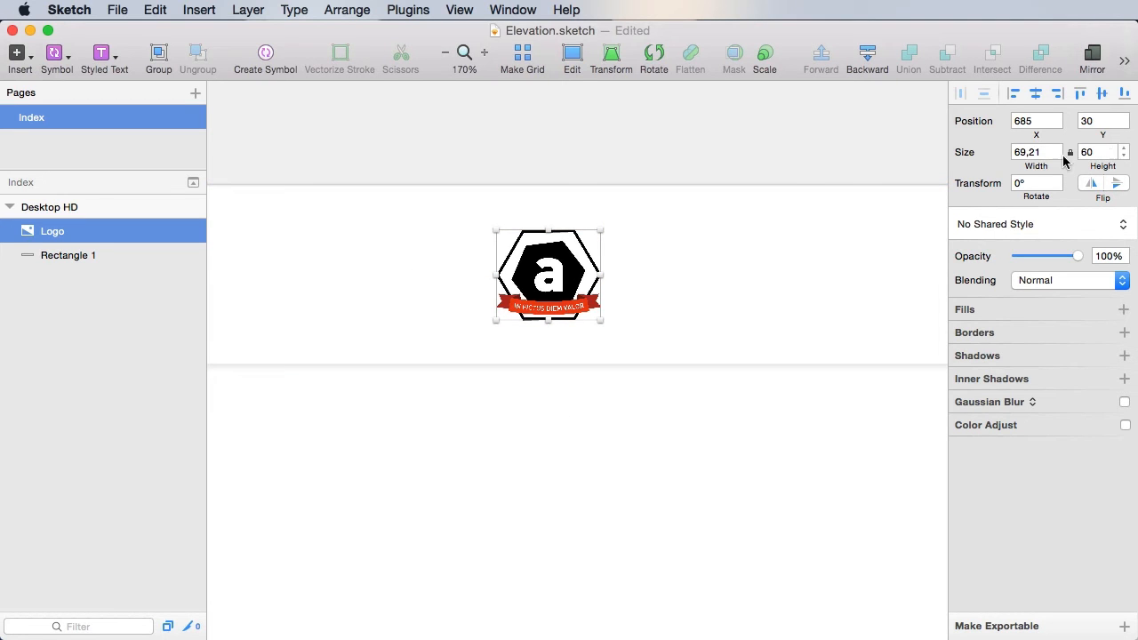
Step: Rename the header rectangle's layer to Header BG
{"action": "left_click", "coordinate": [78, 258]}
{"action": "double_click", "coordinate": [78, 256]}
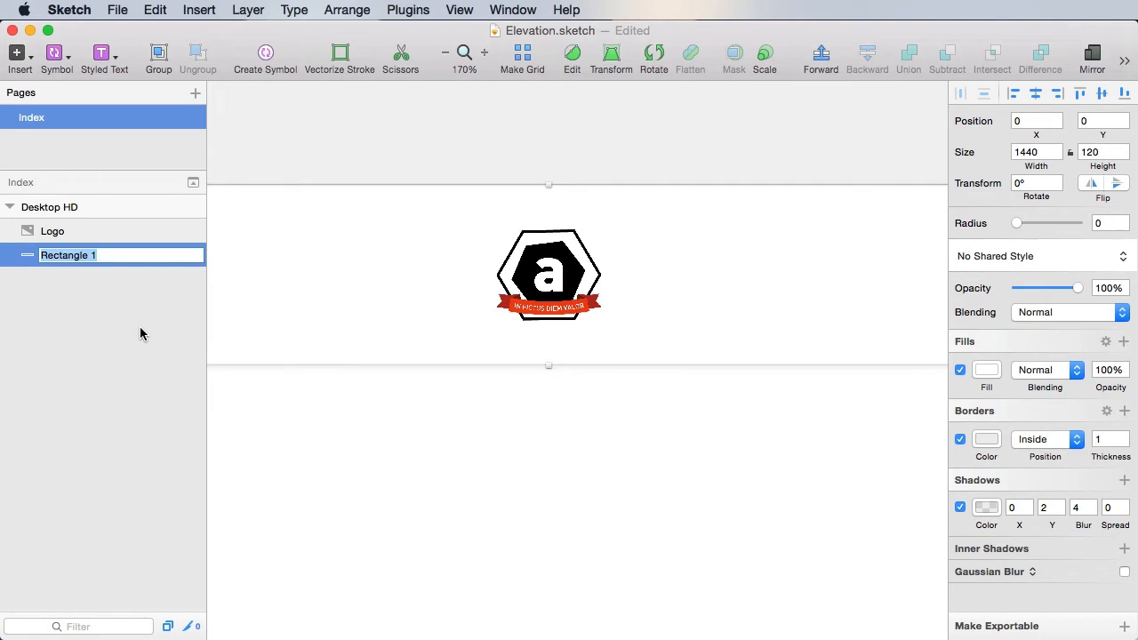
{"action": "type", "text": "Header BG"}
{"action": "key", "text": "Return"}
{"action": "left_click", "coordinate": [107, 330]}
Step: Group the Logo and Header BG layers, name the group HEADER and save the document
{"action": "left_click", "coordinate": [92, 258]}
{"action": "left_click", "coordinate": [96, 238], "text": "shift"}
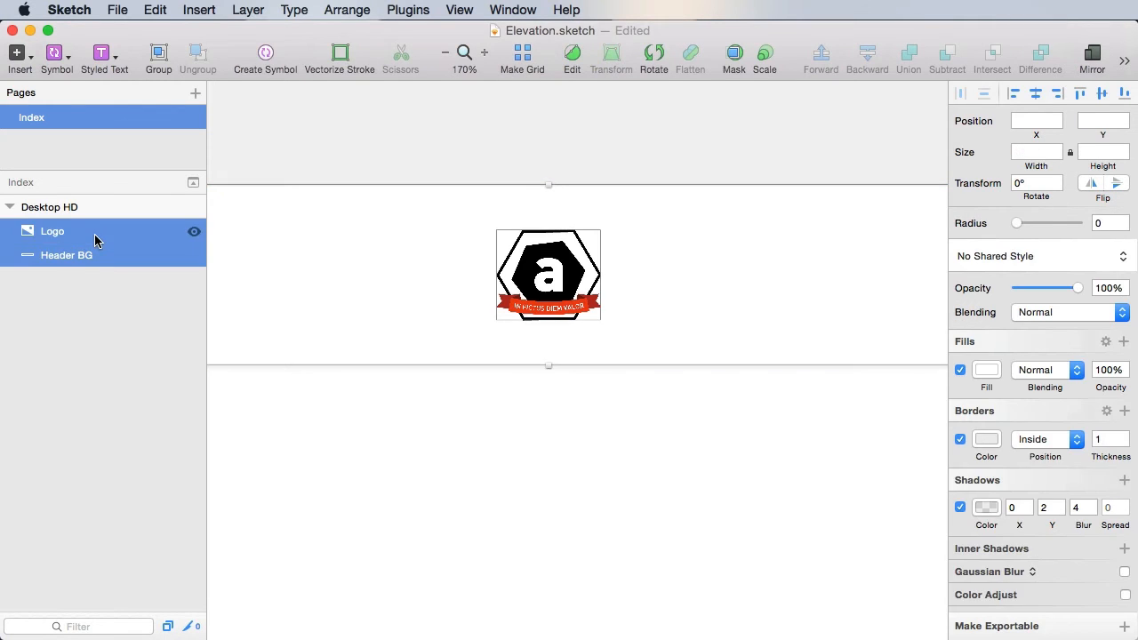
{"action": "key", "text": "super+g"}
{"action": "double_click", "coordinate": [87, 233]}
{"action": "type", "text": "HEADER"}
{"action": "key", "text": "Return"}
{"action": "key", "text": "super+s"}
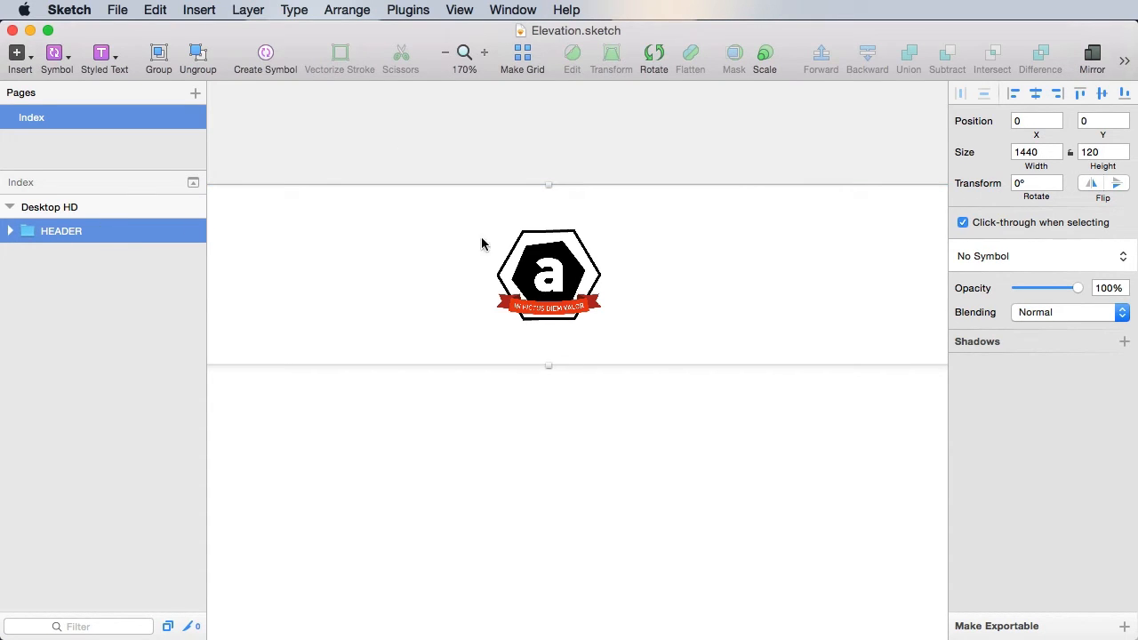
Step: Expand the HEADER group and add a text layer reading HOME in the header, at about X 120, Y 45
{"action": "left_click", "coordinate": [10, 232]}
{"action": "left_click", "coordinate": [96, 256]}
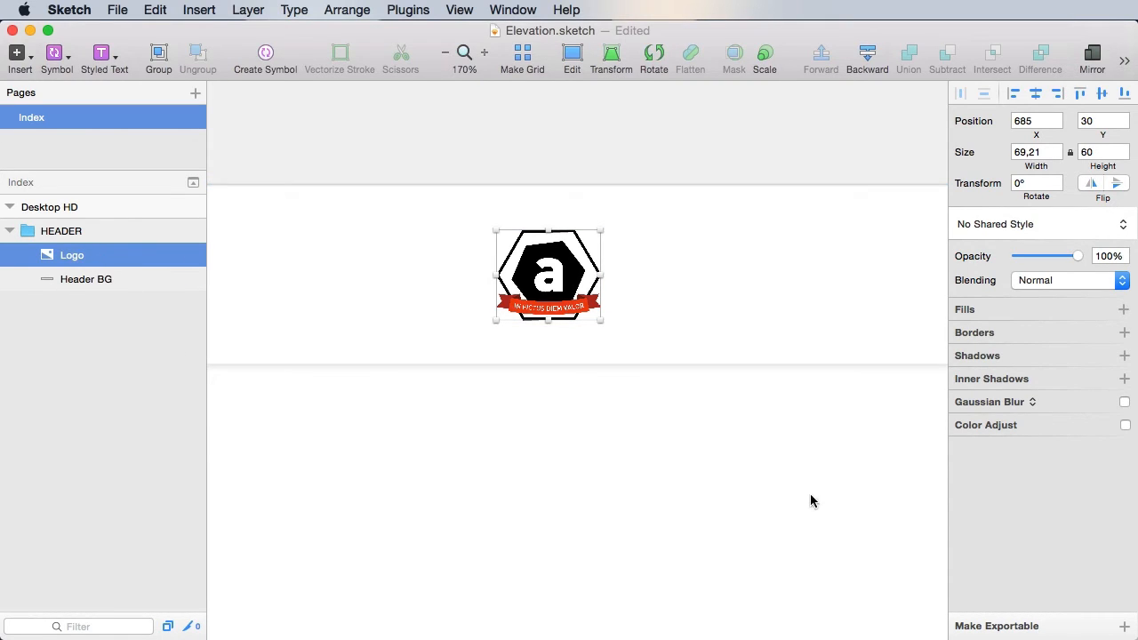
{"action": "left_click", "coordinate": [531, 455]}
{"action": "key", "text": "t"}
{"action": "left_click", "coordinate": [480, 246]}
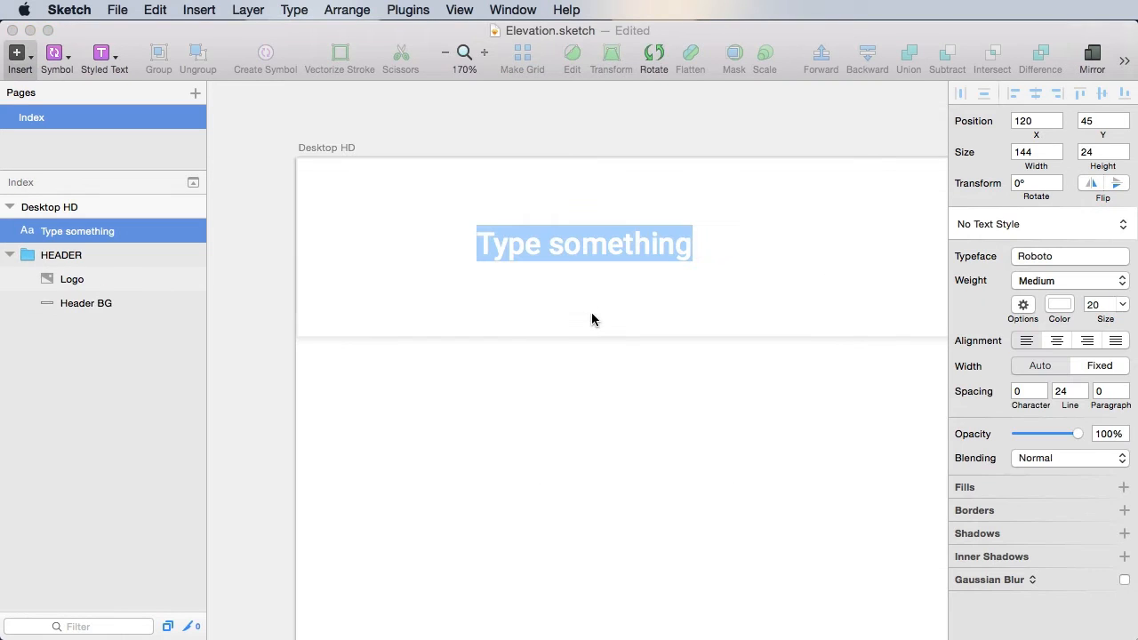
{"action": "type", "text": "HOME"}
{"action": "key", "text": "Escape"}
Step: Set the HOME text colour to 4F4F4F
{"action": "left_click", "coordinate": [1059, 305]}
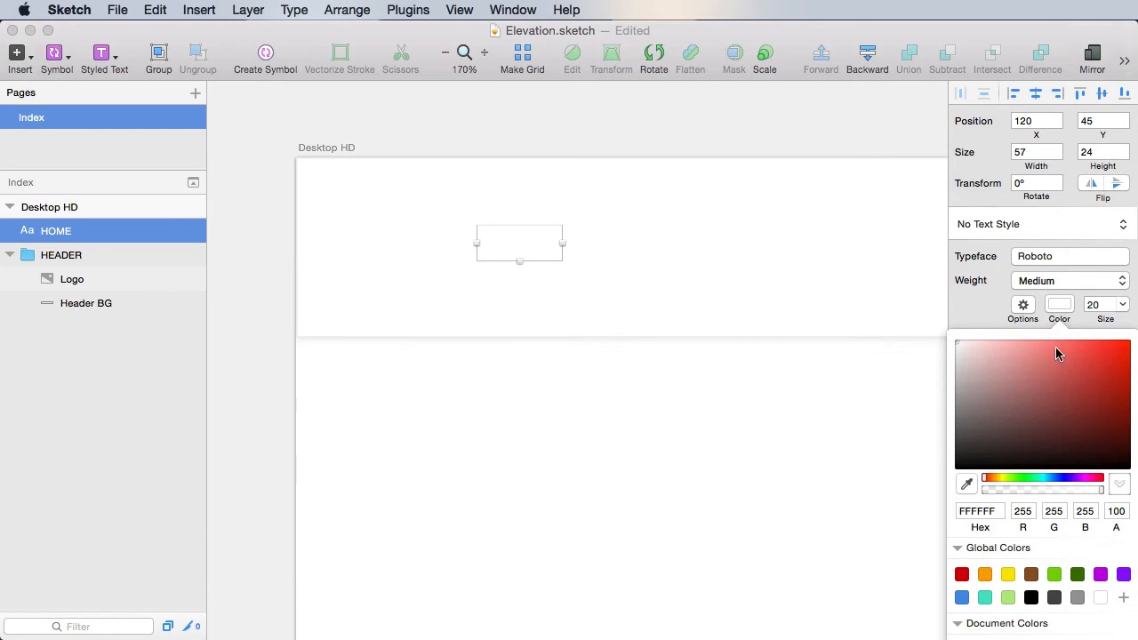
{"action": "left_click", "coordinate": [978, 511]}
{"action": "type", "text": "4F4F4F"}
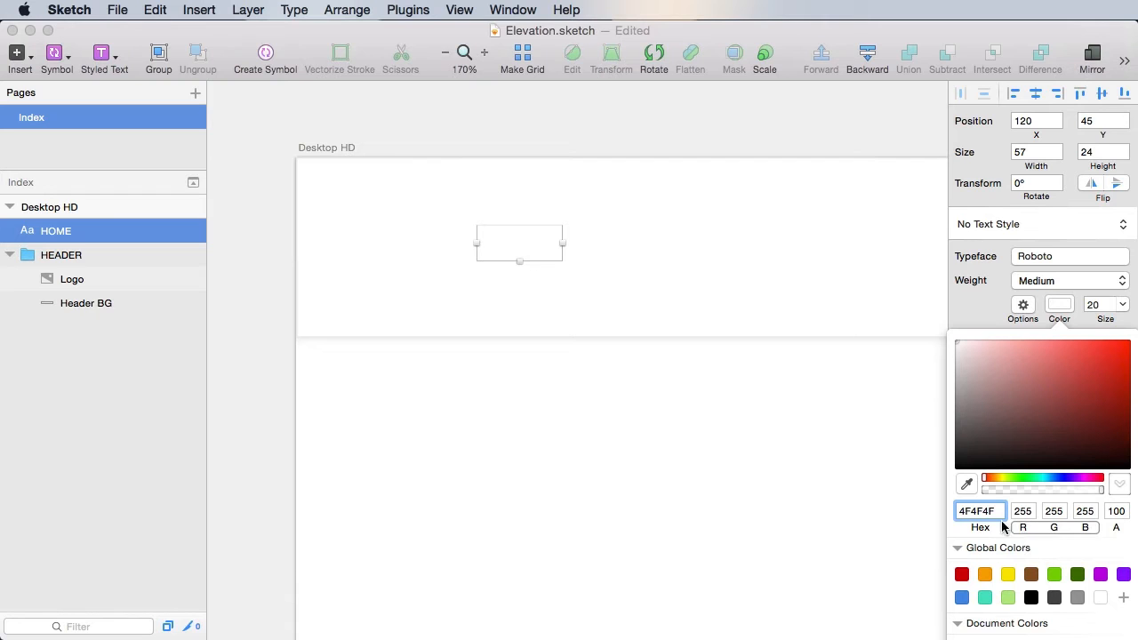
{"action": "key", "text": "Tab"}
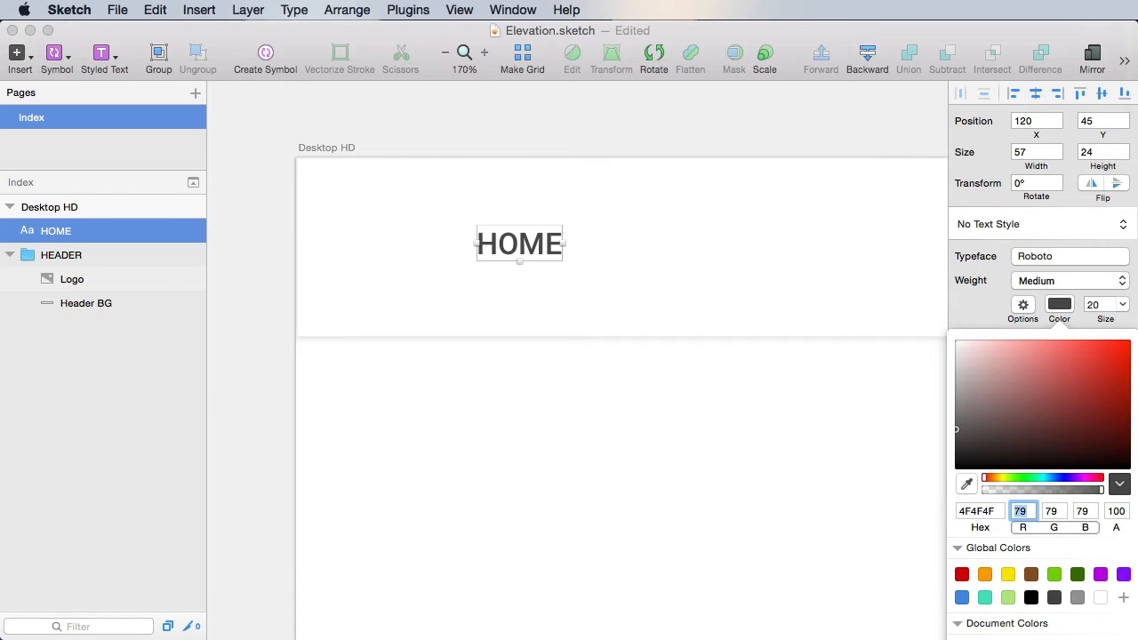
Step: Add the HOME text colour to the Elevation Theme palette as Text and move the Colors panel out of the way
{"action": "key", "text": "shift+super+c"}
{"action": "left_click_drag", "start_coordinate": [668, 594], "coordinate": [739, 305]}
{"action": "type", "text": "Text"}
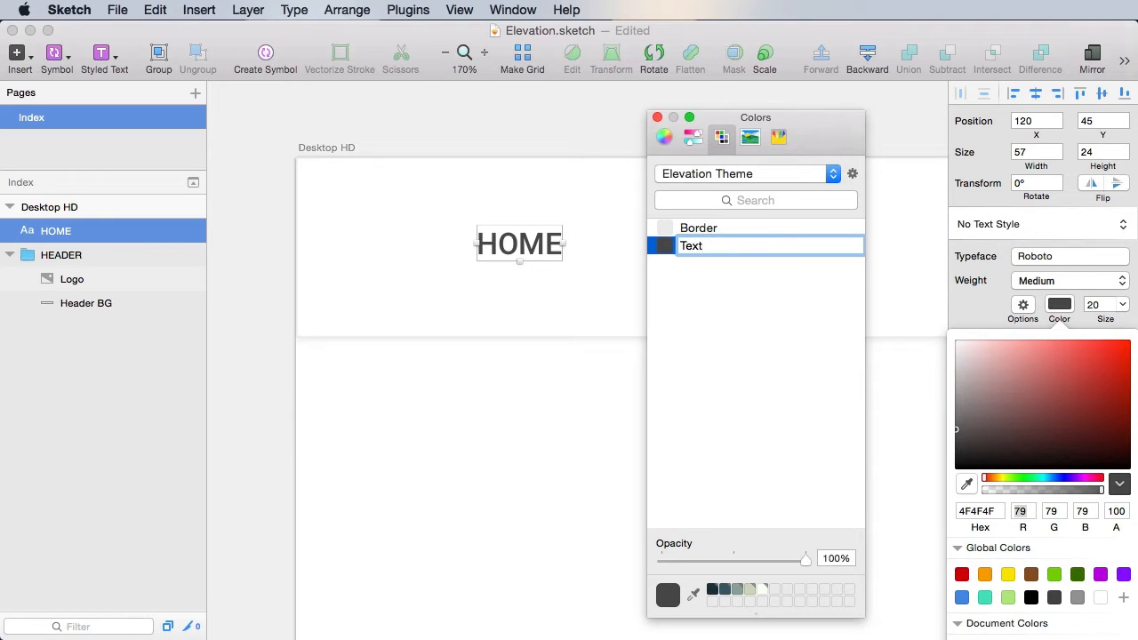
{"action": "key", "text": "Return"}
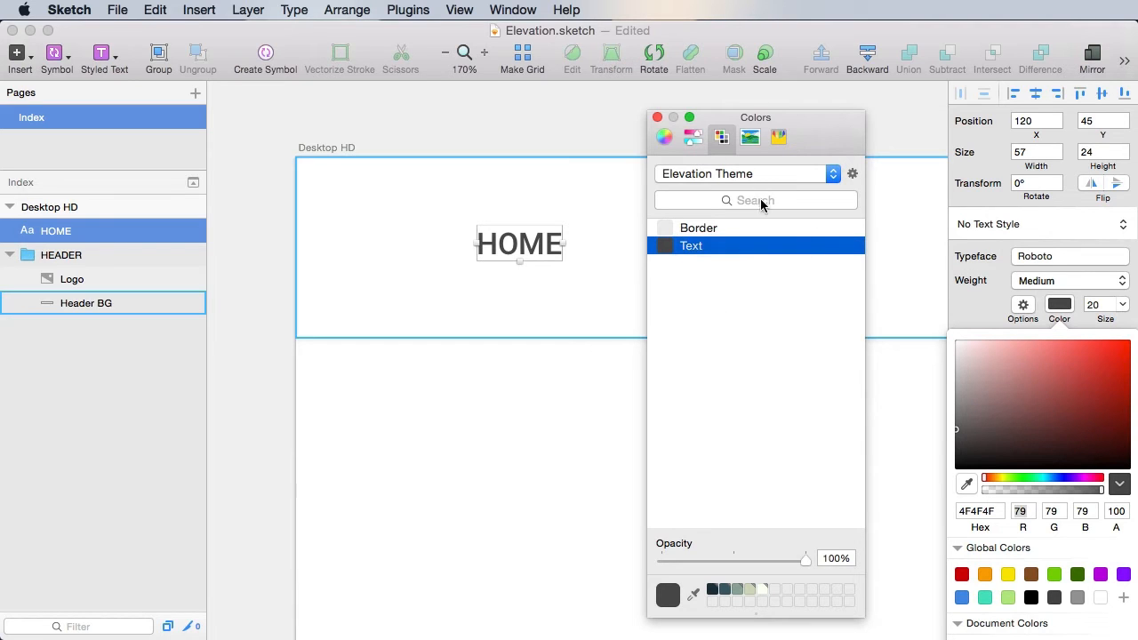
{"action": "left_click_drag", "start_coordinate": [841, 127], "coordinate": [818, 639]}
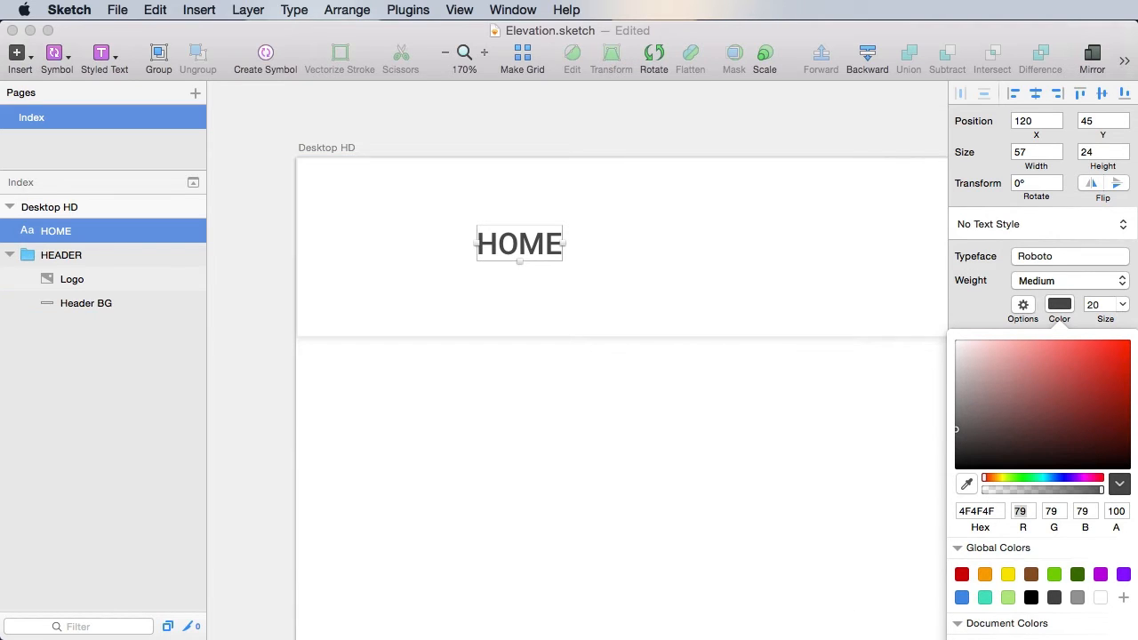
{"action": "left_click", "coordinate": [522, 252]}
{"action": "left_click", "coordinate": [1016, 225]}
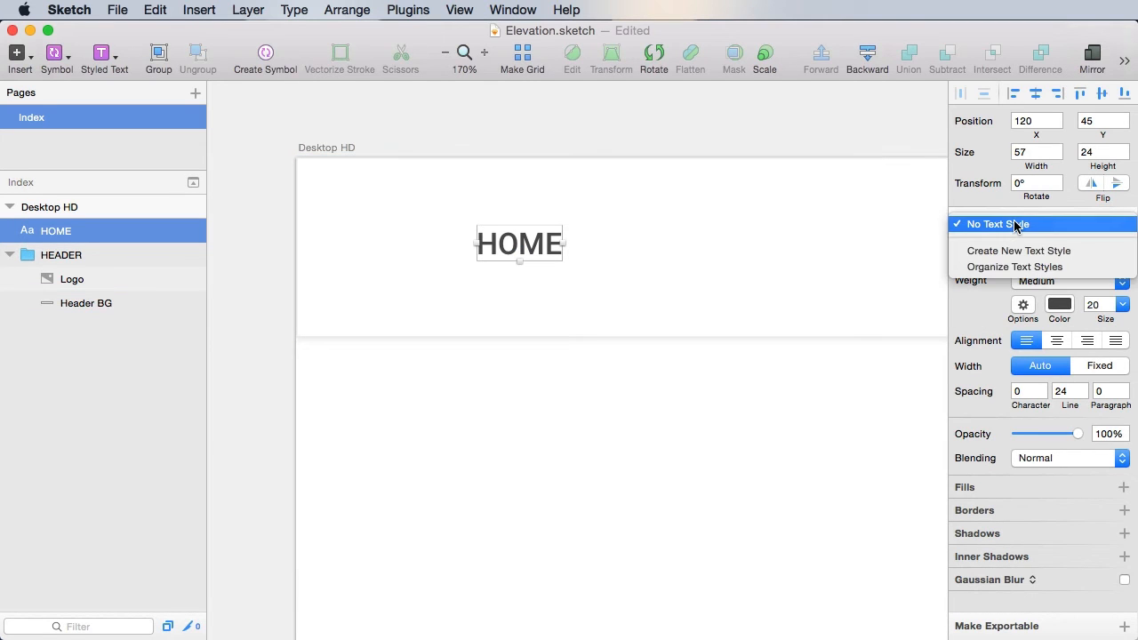
{"action": "left_click", "coordinate": [959, 310]}
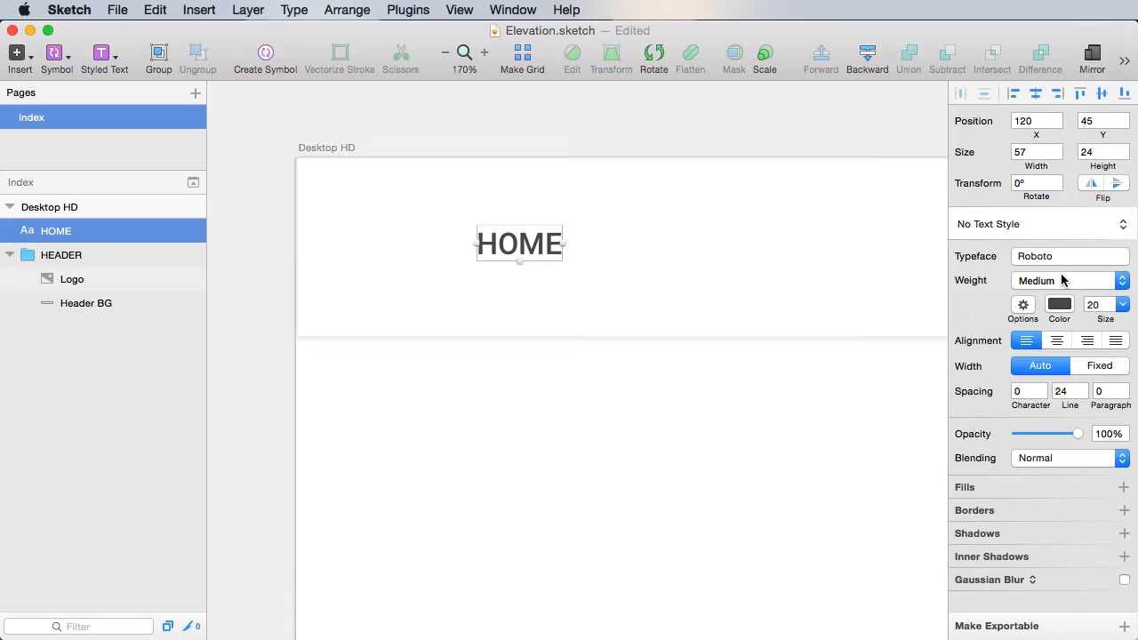
Step: Change the HOME text's typeface to Futura PT
{"action": "left_click", "coordinate": [1058, 259]}
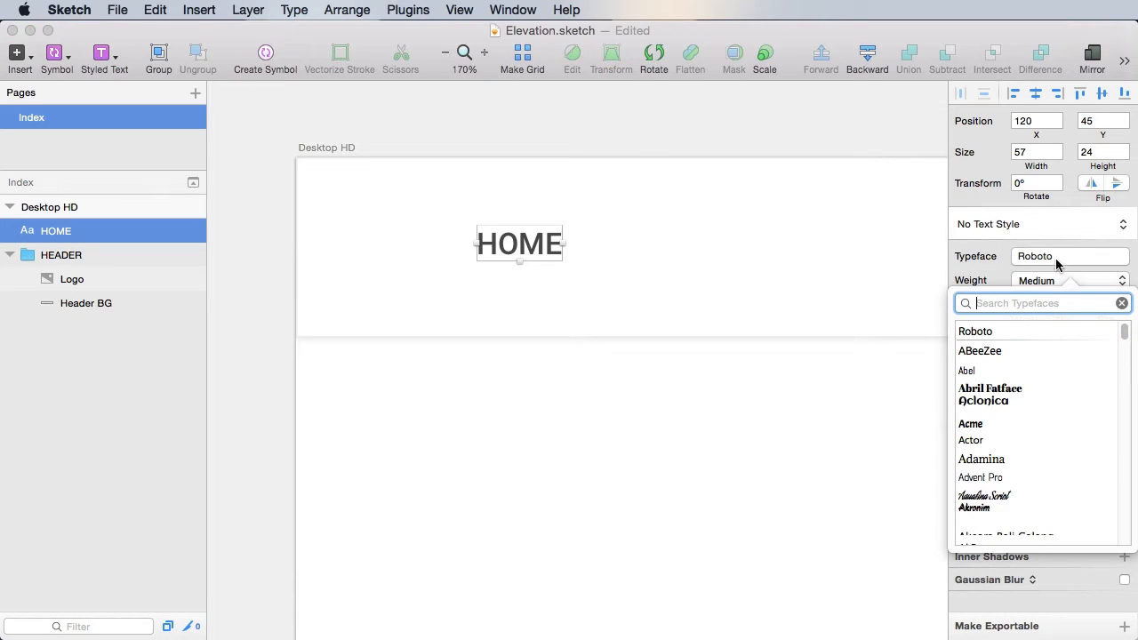
{"action": "type", "text": "future"}
{"action": "key", "text": "BackSpace"}
{"action": "type", "text": "a pt"}
{"action": "key", "text": "Return"}
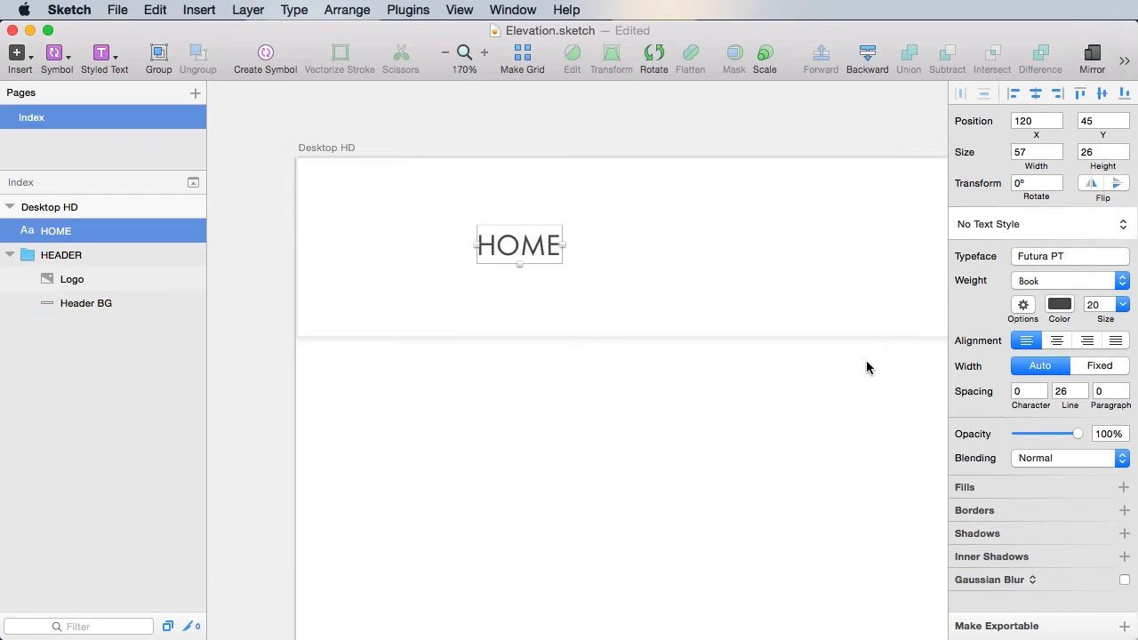
Step: Set the HOME text to size 16 and Heavy weight
{"action": "left_click", "coordinate": [1111, 307]}
{"action": "type", "text": "15"}
{"action": "key", "text": "BackSpace"}
{"action": "left_click", "coordinate": [1070, 280]}
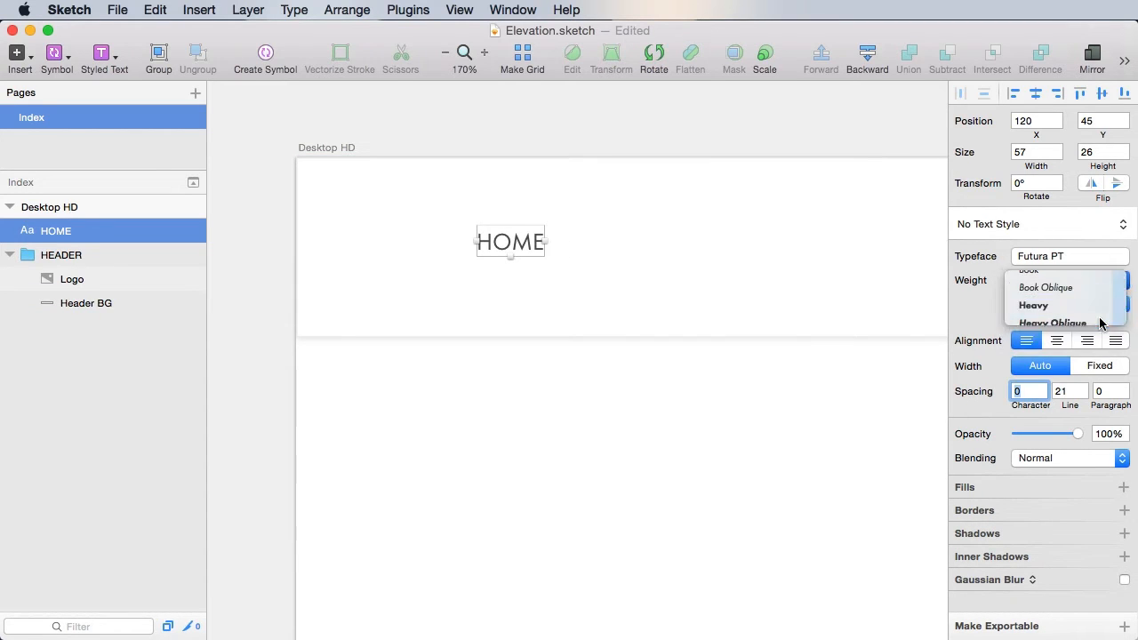
{"action": "left_click", "coordinate": [1031, 312]}
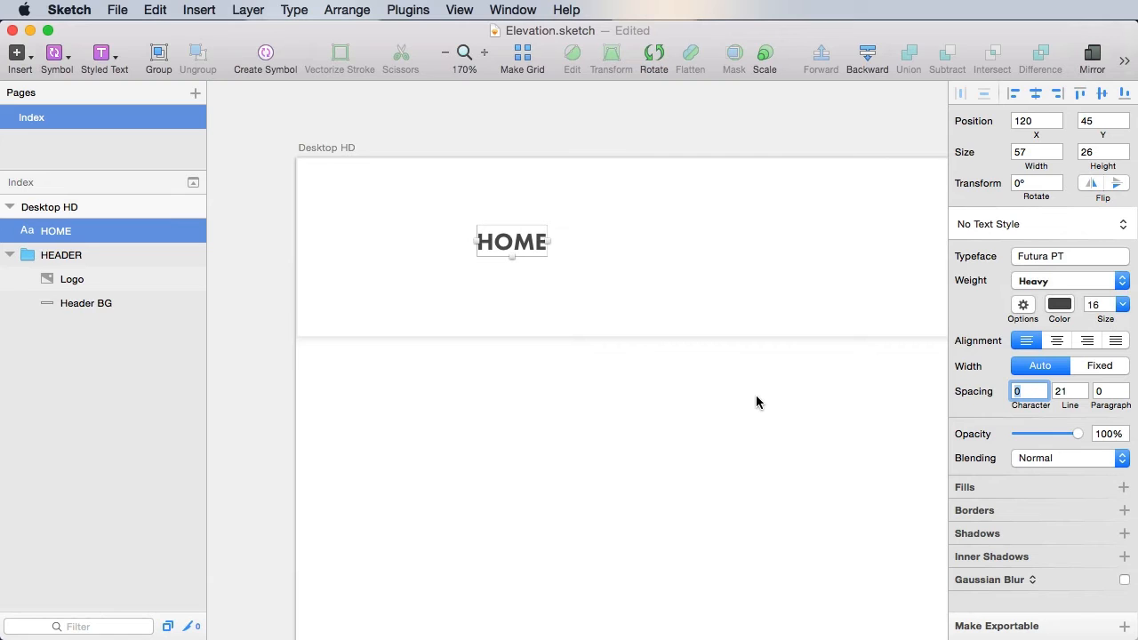
Step: Create a text style named "Menu item - active" from the HOME text
{"action": "left_click", "coordinate": [1008, 225]}
{"action": "left_click", "coordinate": [1018, 252]}
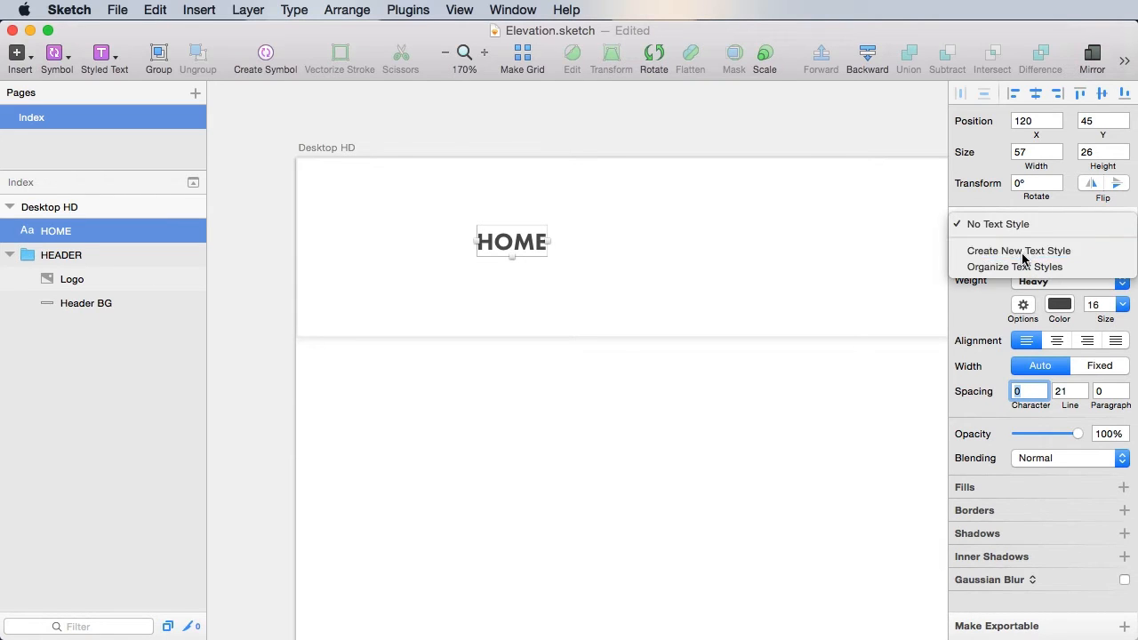
{"action": "type", "text": "Menu item active"}
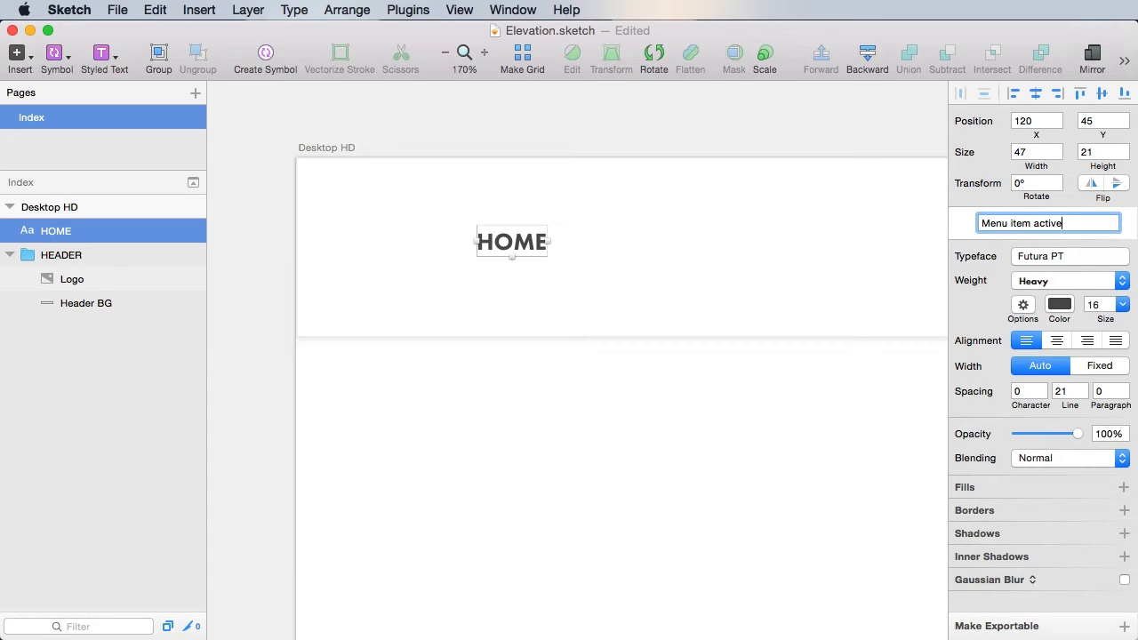
{"action": "key", "text": "Return"}
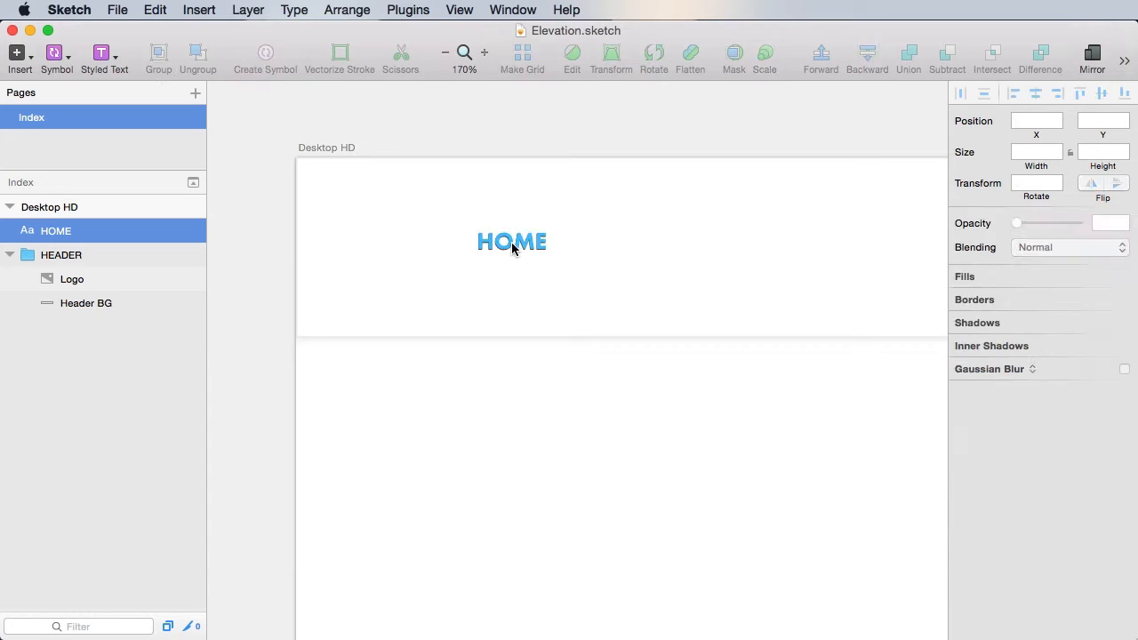
Step: Align the HOME text with the first layout column at X 127, Y 48, with the layout grid shown, and save the document
{"action": "mouse_move", "coordinate": [524, 248]}
{"action": "left_mouse_down"}
{"action": "mouse_move", "coordinate": [479, 258]}
{"action": "mouse_move", "coordinate": [525, 248]}
{"action": "mouse_move", "coordinate": [460, 246]}
{"action": "mouse_move", "coordinate": [500, 256]}
{"action": "mouse_move", "coordinate": [545, 246]}
{"action": "left_mouse_up"}
{"action": "key", "text": "ctrl+l"}
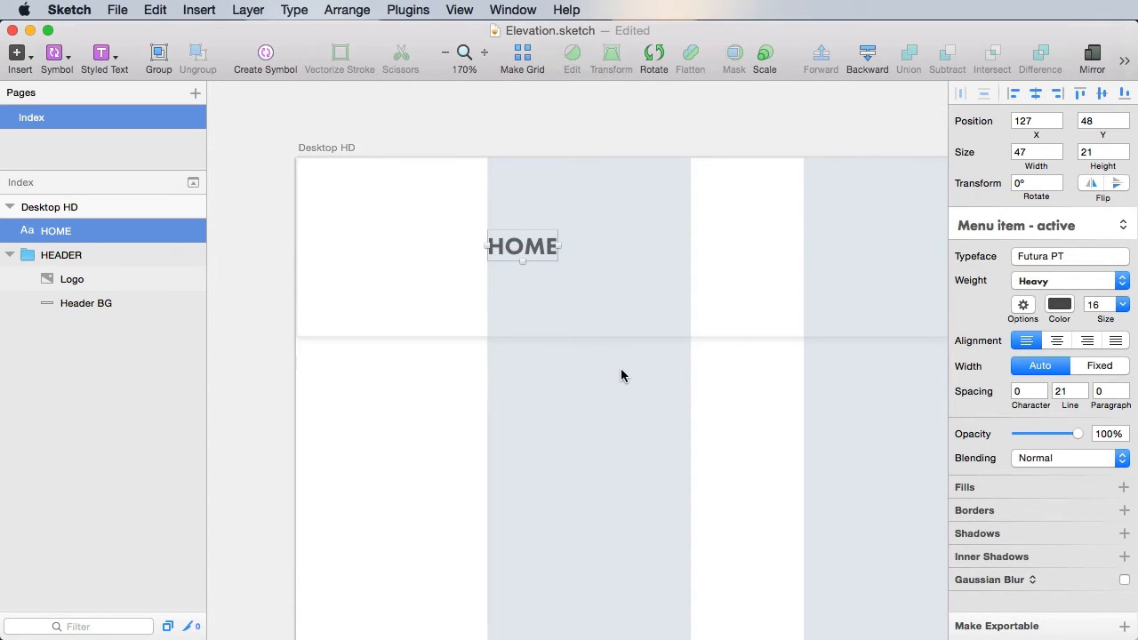
{"action": "key", "text": "super+s"}
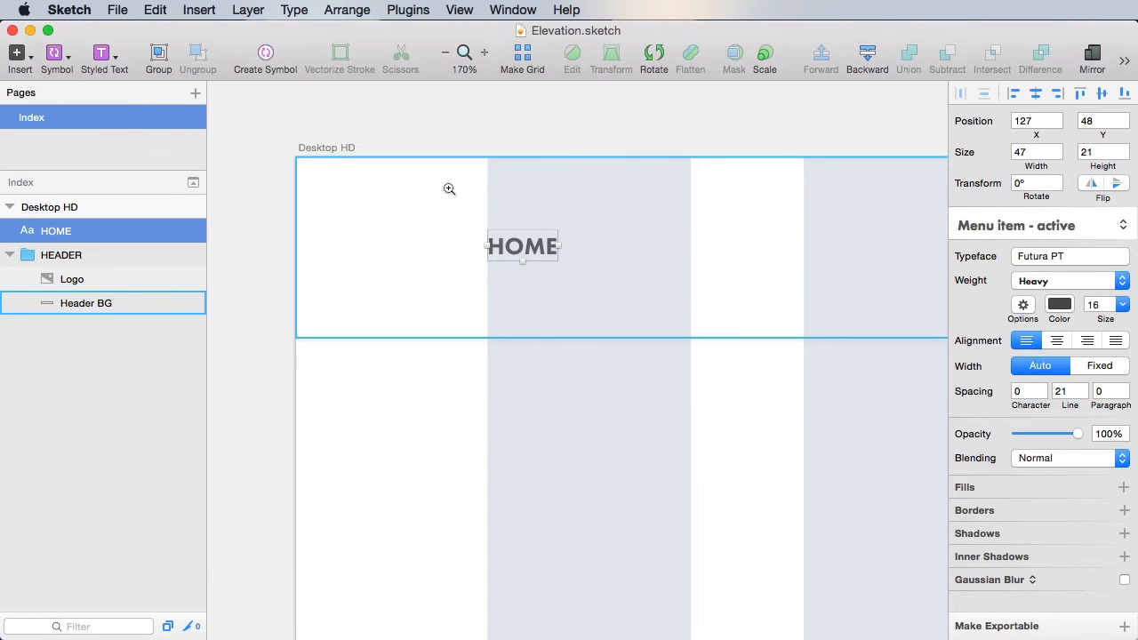
Step: Draw a horizontal line below HOME near the header's lower edge, starting at the column's edge, and set its length to 47
{"action": "scroll", "coordinate": [634, 248], "scroll_direction": "up", "scroll_amount": 5}
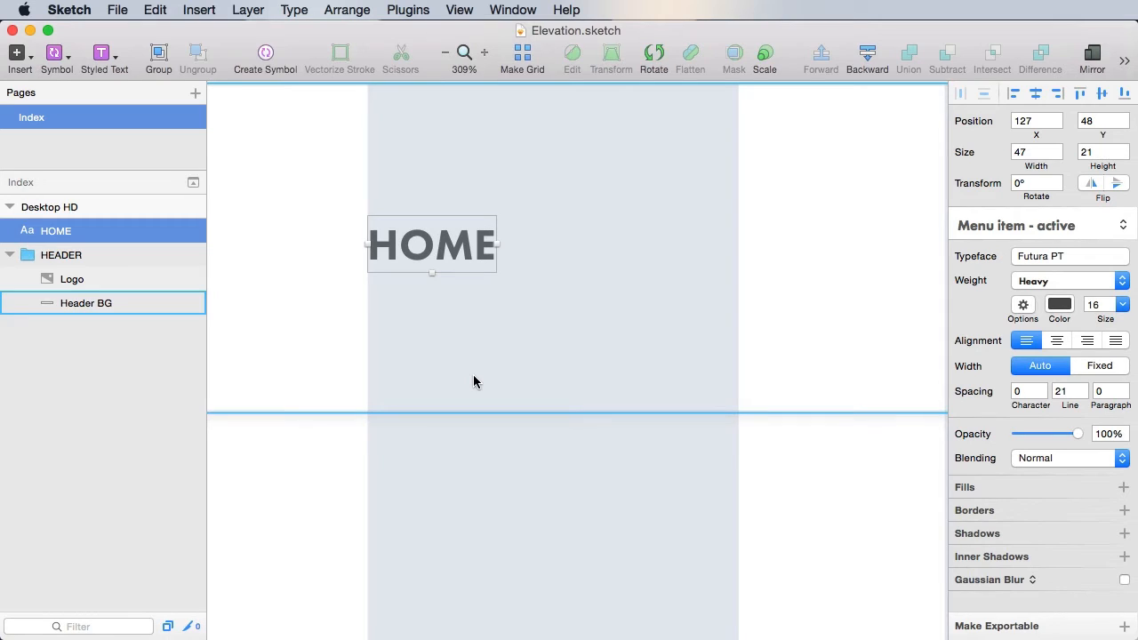
{"action": "key", "text": "r"}
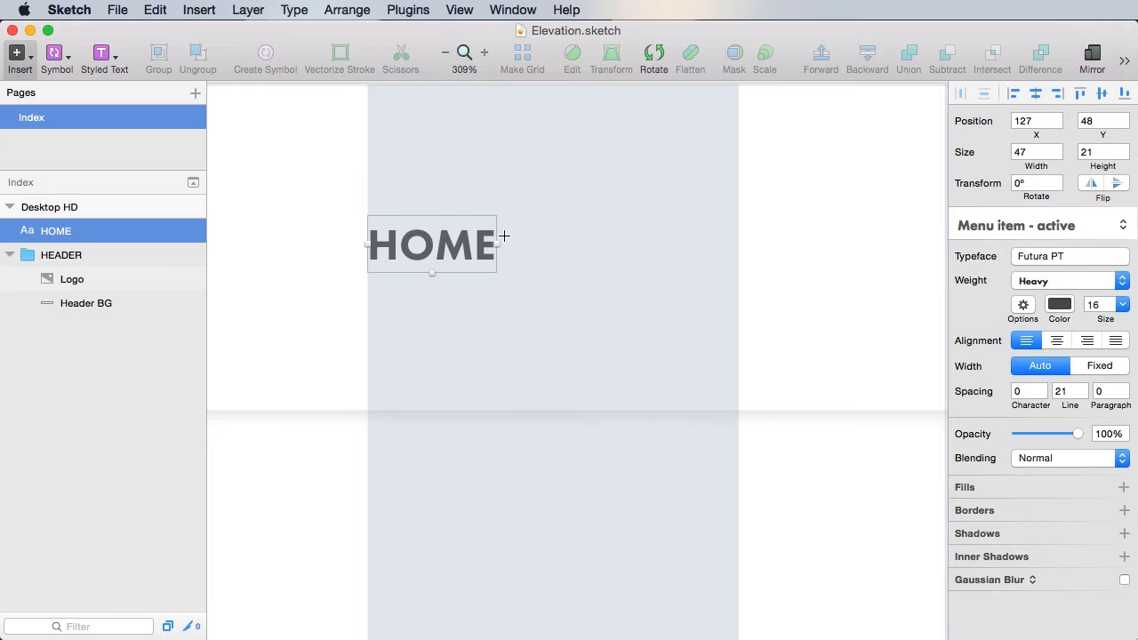
{"action": "left_click_drag", "start_coordinate": [366, 389], "coordinate": [737, 407]}
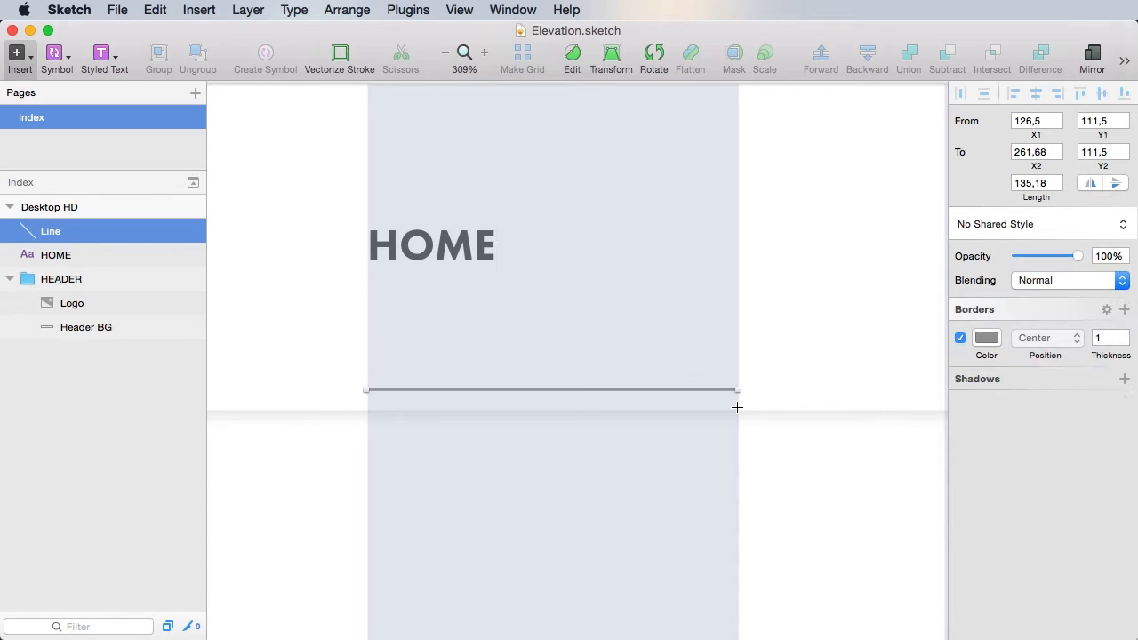
{"action": "type", "text": "34"}
{"action": "key", "text": "BackSpace"}
{"action": "type", "text": "47"}
{"action": "key", "text": "Return"}
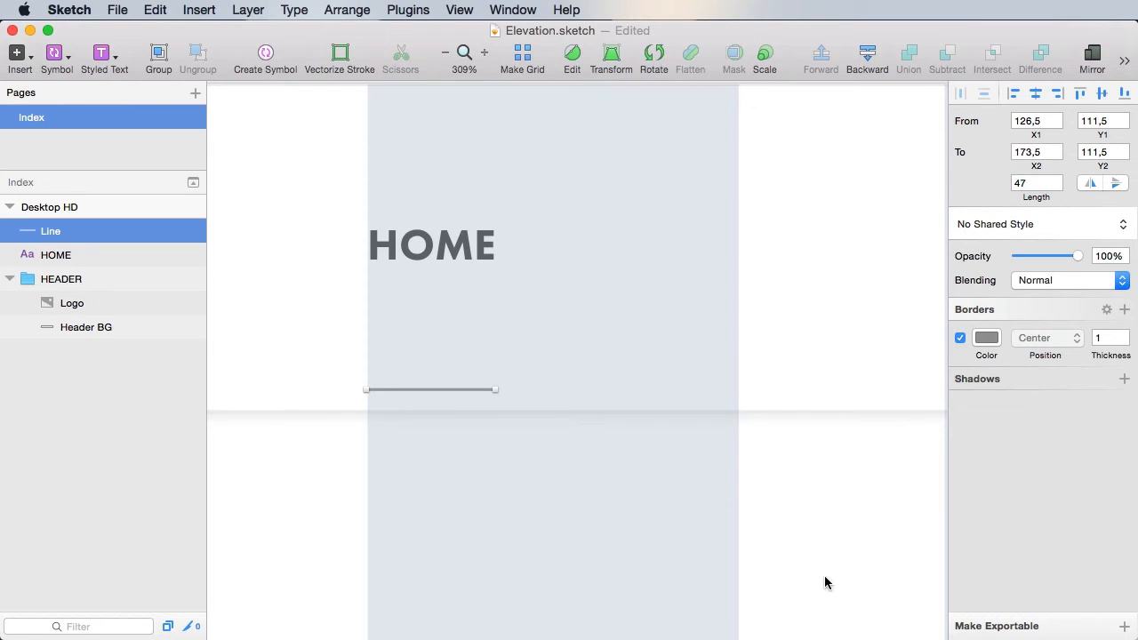
Step: Set the line's border colour to 4F4F4F
{"action": "left_click", "coordinate": [988, 339]}
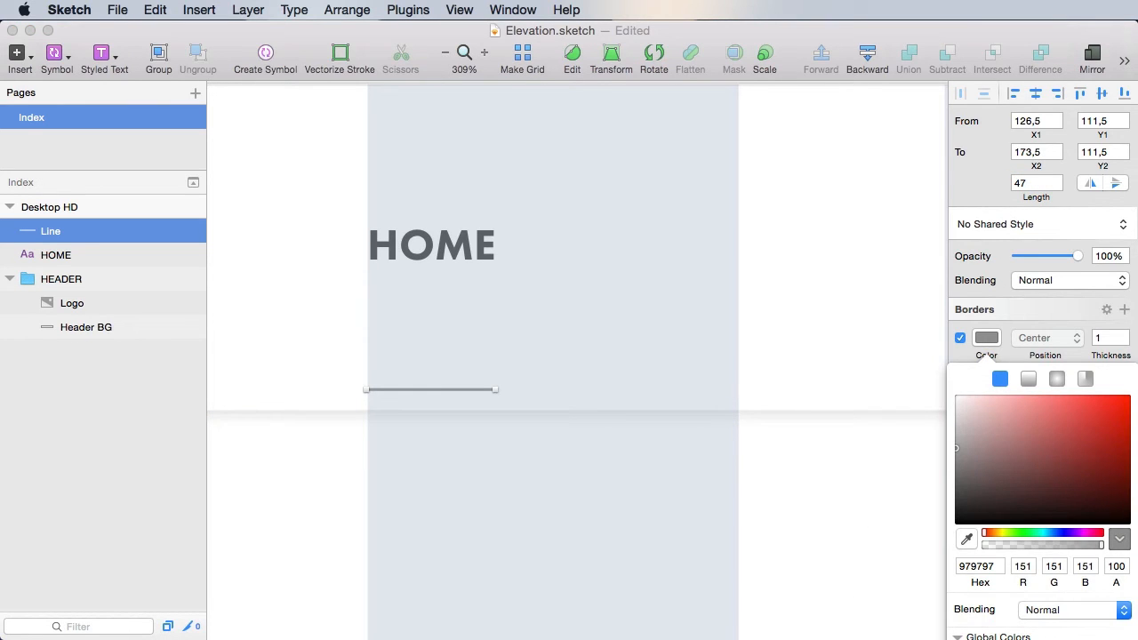
{"action": "left_click_drag", "start_coordinate": [956, 448], "coordinate": [956, 484]}
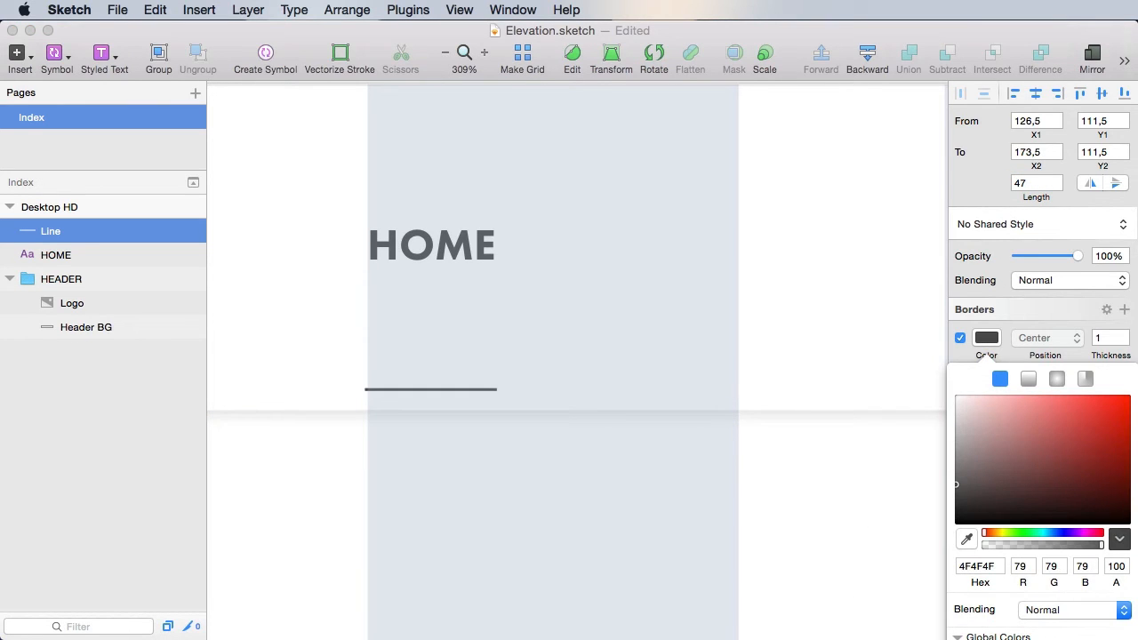
{"action": "left_click", "coordinate": [822, 488]}
Step: Nudge the line onto the header's lower edge under HOME, at X 127,5 and Y 119,5, and hide the layout grid
{"action": "key", "text": "z"}
{"action": "left_click_drag", "start_coordinate": [529, 429], "coordinate": [857, 594]}
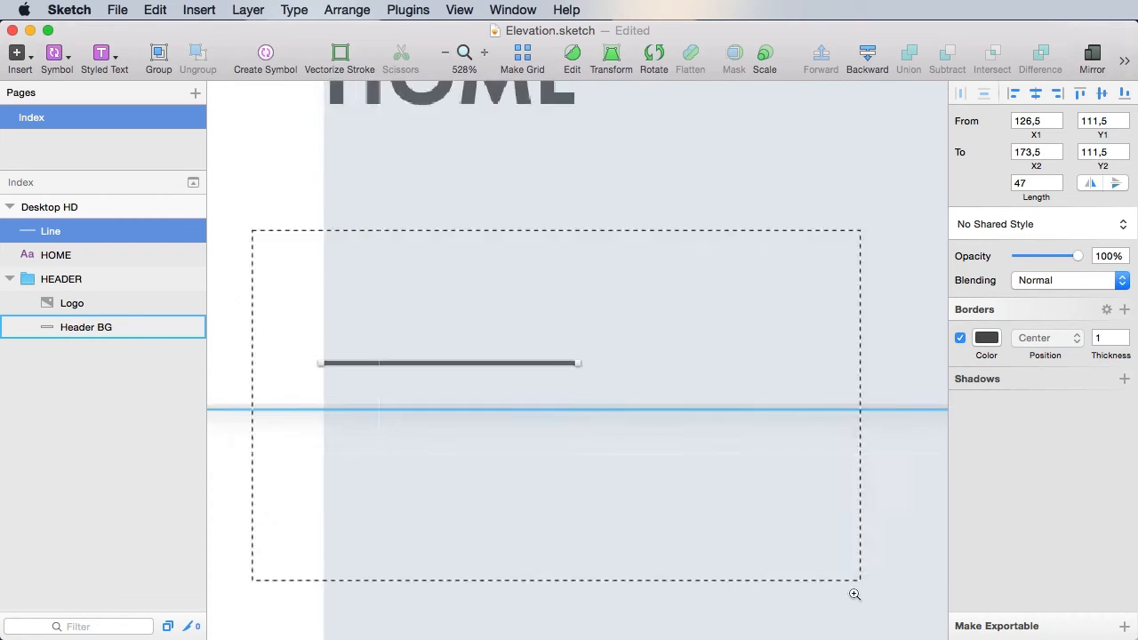
{"action": "key", "text": "Right"}
{"action": "key", "text": "Down"}
{"action": "key", "text": "Down"}
{"action": "key", "text": "Down"}
{"action": "key", "text": "Down"}
{"action": "key", "text": "Down"}
{"action": "key", "text": "Down"}
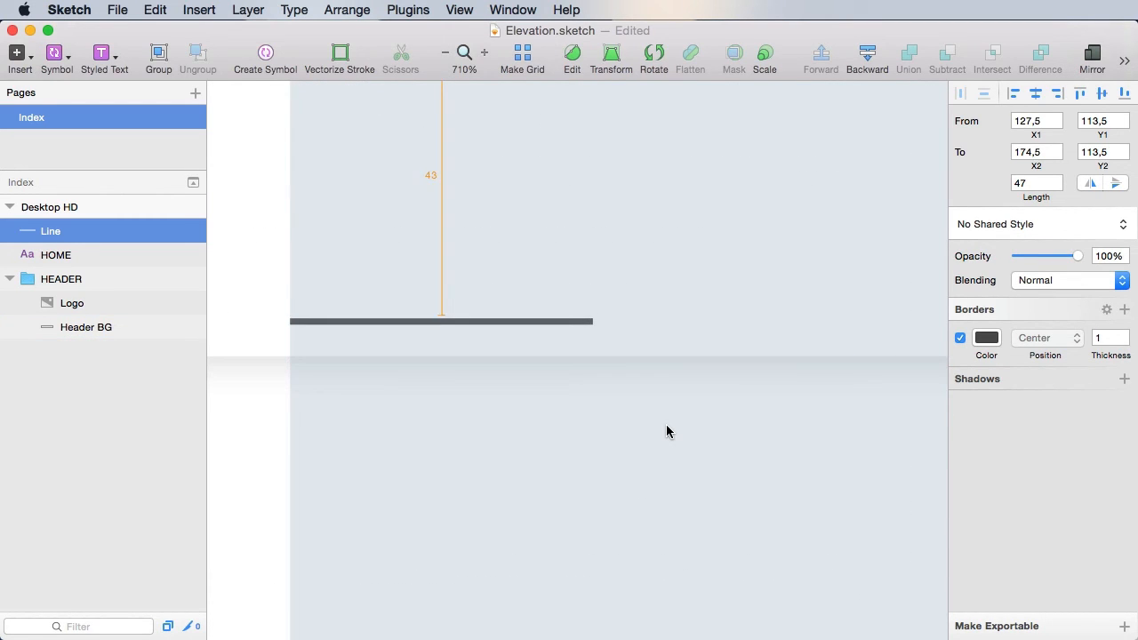
{"action": "key", "text": "Down"}
{"action": "key", "text": "Down"}
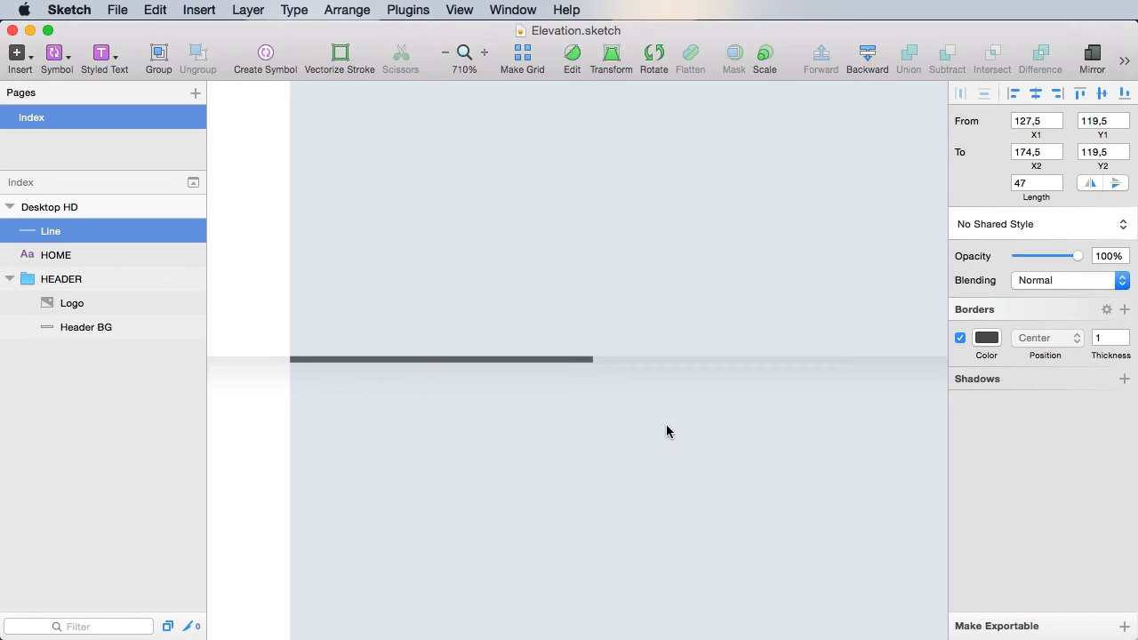
{"action": "key", "text": "Escape"}
{"action": "key", "text": "super+0"}
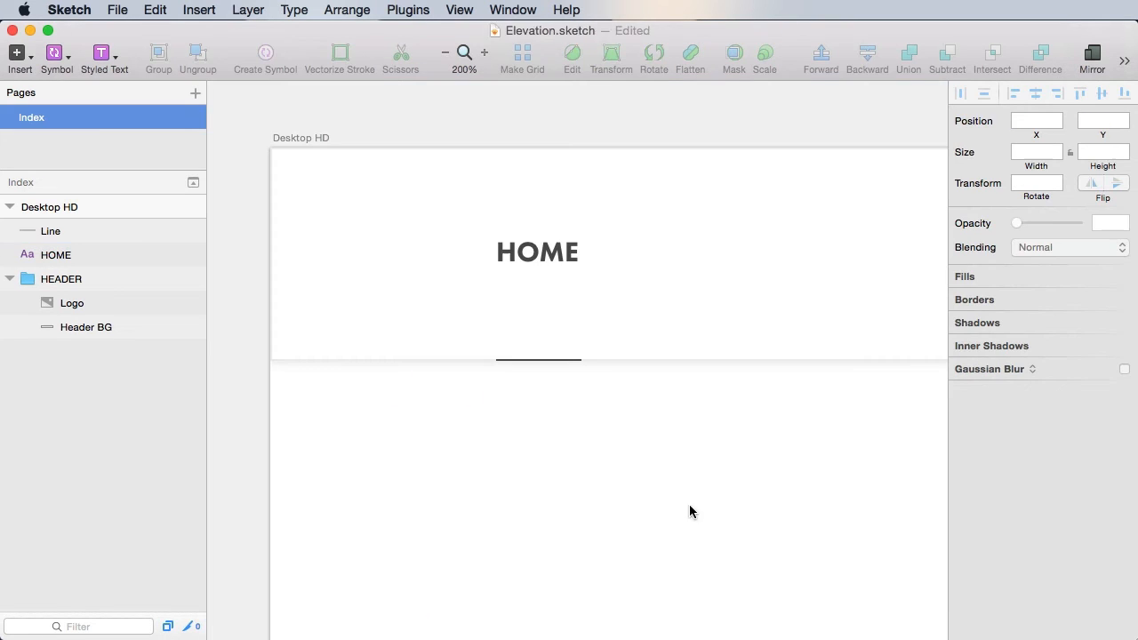
Step: Rename the line layer under HOME as "Active menu indicator"
{"action": "left_click", "coordinate": [520, 360]}
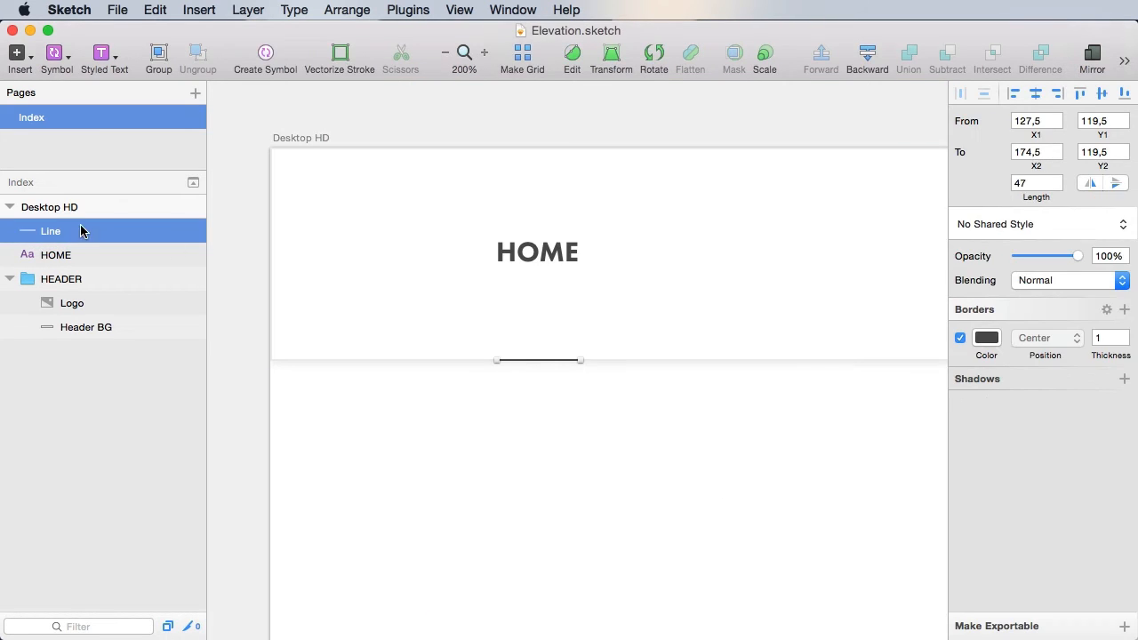
{"action": "double_click", "coordinate": [52, 232]}
{"action": "type", "text": "Ac"}
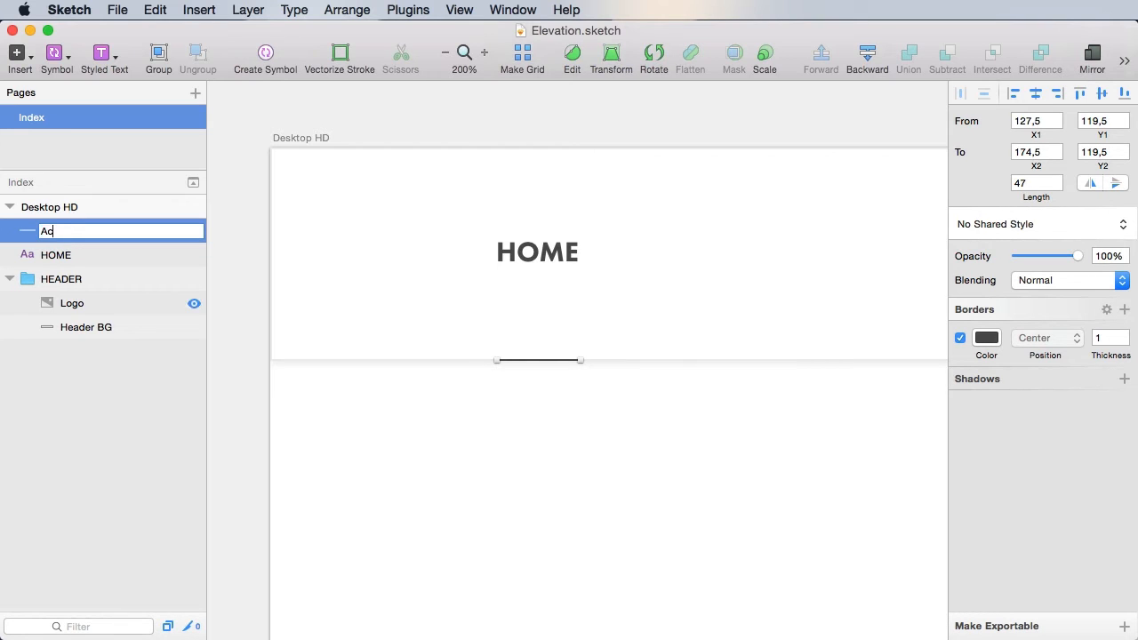
{"action": "type", "text": "tive menu indicator"}
{"action": "key", "text": "Return"}
Step: Group the HOME text with the active menu indicator and name the group "Menu"
{"action": "left_click", "coordinate": [84, 255], "text": "shift"}
{"action": "key", "text": "super+g"}
{"action": "double_click", "coordinate": [88, 233]}
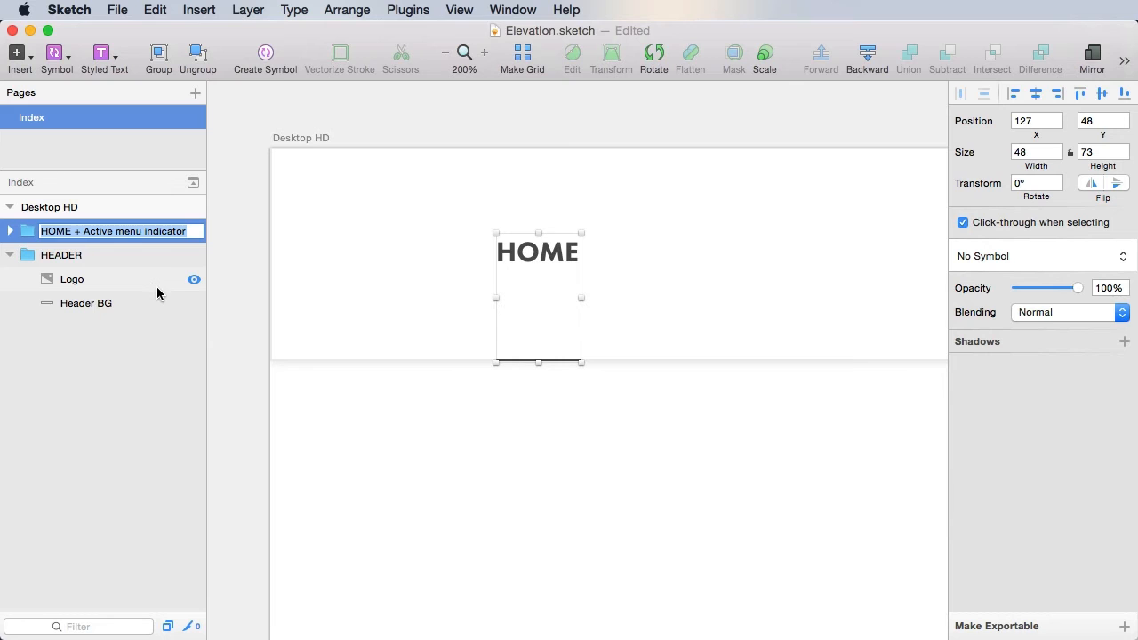
{"action": "type", "text": "Menu"}
{"action": "key", "text": "Return"}
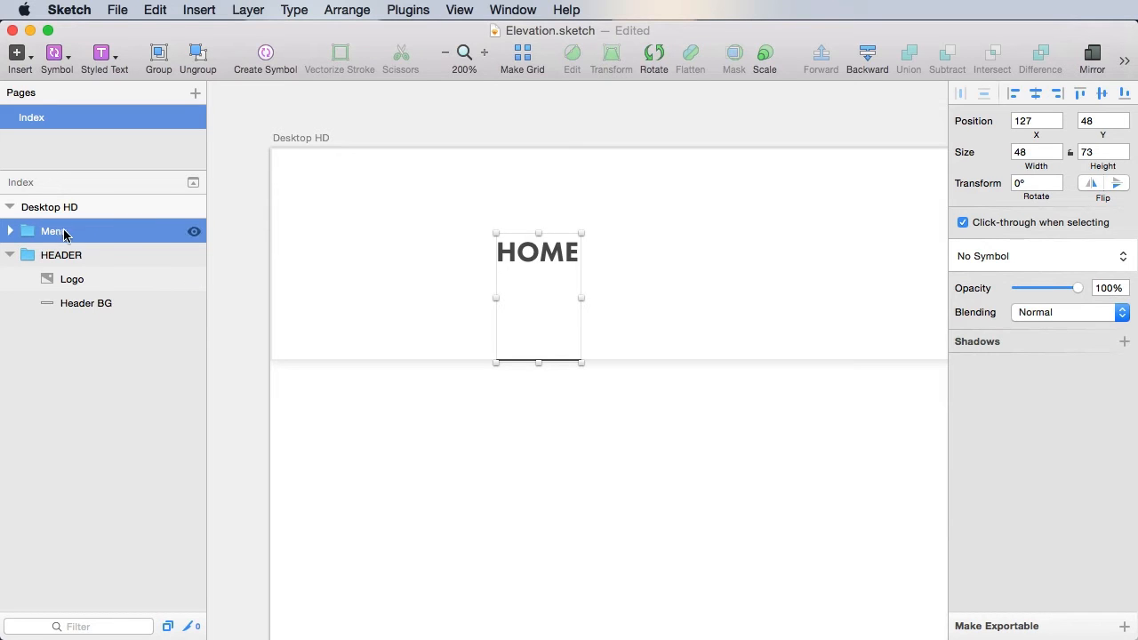
Step: Move the Menu group into the HEADER group above the Logo layer and save the document
{"action": "left_click_drag", "start_coordinate": [62, 233], "coordinate": [74, 256]}
{"action": "left_click", "coordinate": [606, 454]}
{"action": "key", "text": "super+s"}
Step: Duplicate the HOME text horizontally inside the Menu group, placing the copy at X 204, Y 48
{"action": "scroll", "coordinate": [703, 460], "scroll_direction": "right", "scroll_amount": 3}
{"action": "scroll", "coordinate": [703, 461], "scroll_direction": "down", "scroll_amount": 1}
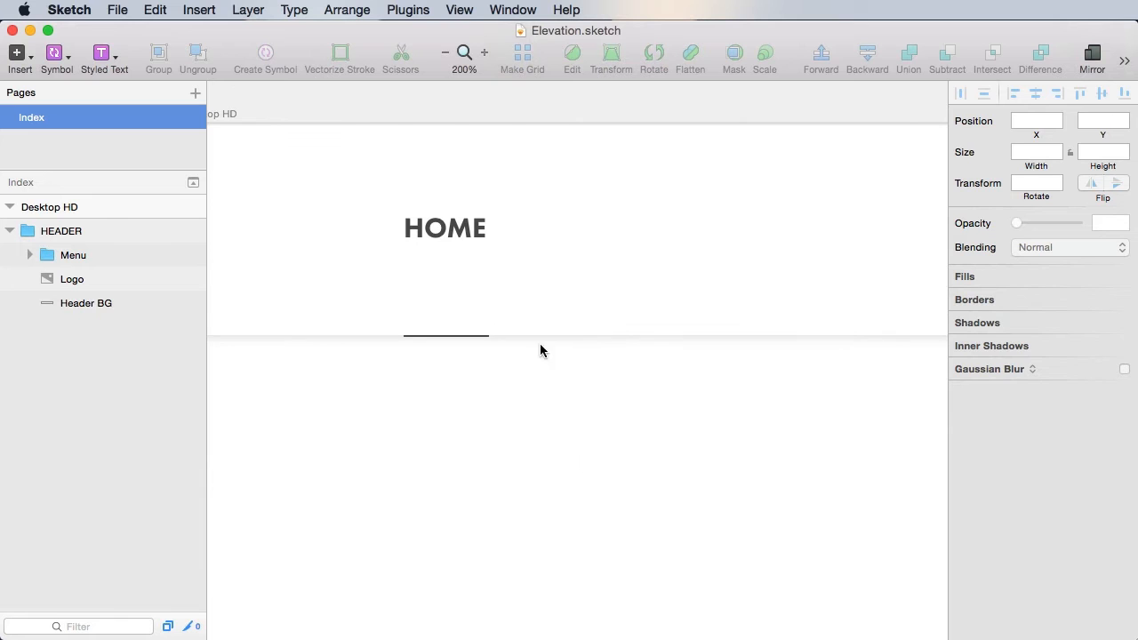
{"action": "left_click", "coordinate": [440, 230]}
{"action": "left_click_drag", "start_coordinate": [462, 238], "coordinate": [600, 232], "text": "alt"}
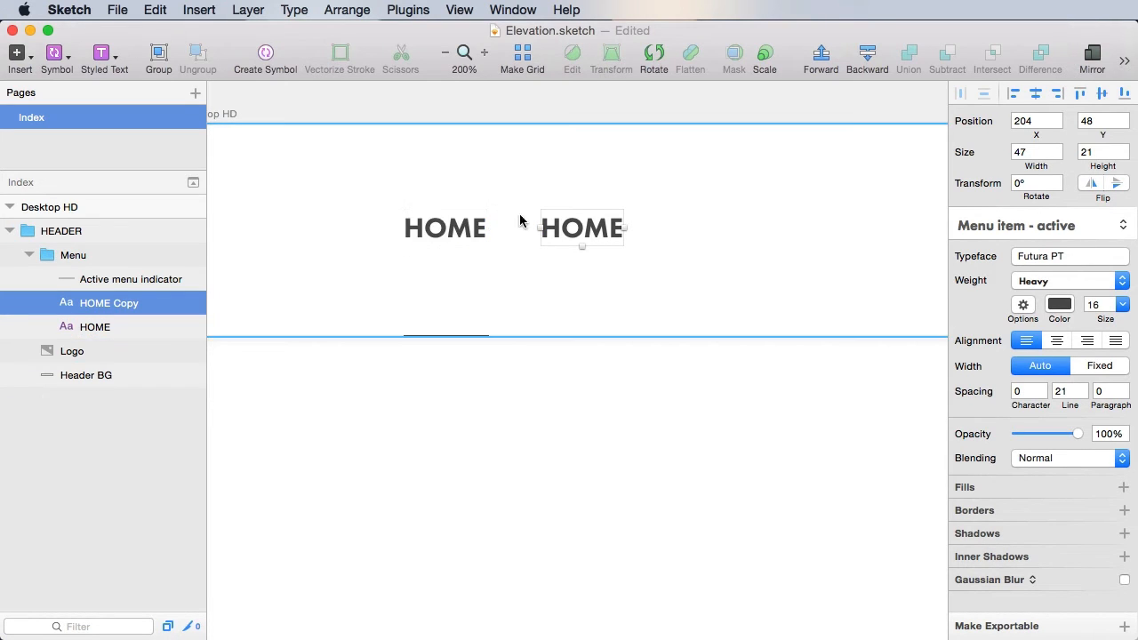
Step: Detach the HOME copy from its text style and set its weight to Book
{"action": "left_click", "coordinate": [1016, 225]}
{"action": "left_click", "coordinate": [1063, 298]}
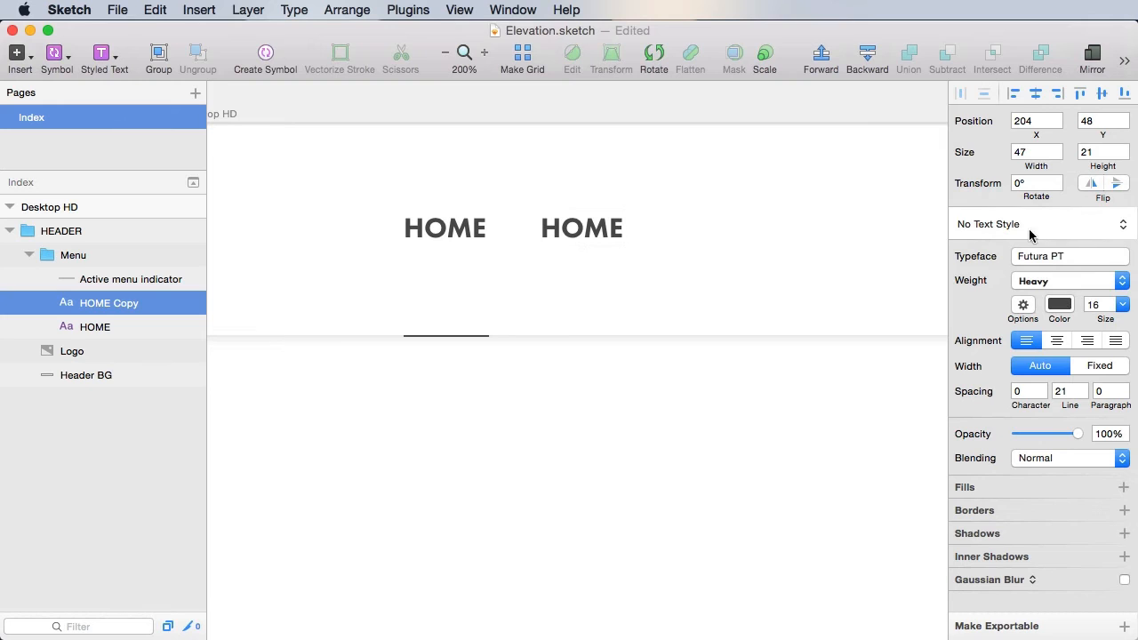
{"action": "left_click", "coordinate": [1055, 281]}
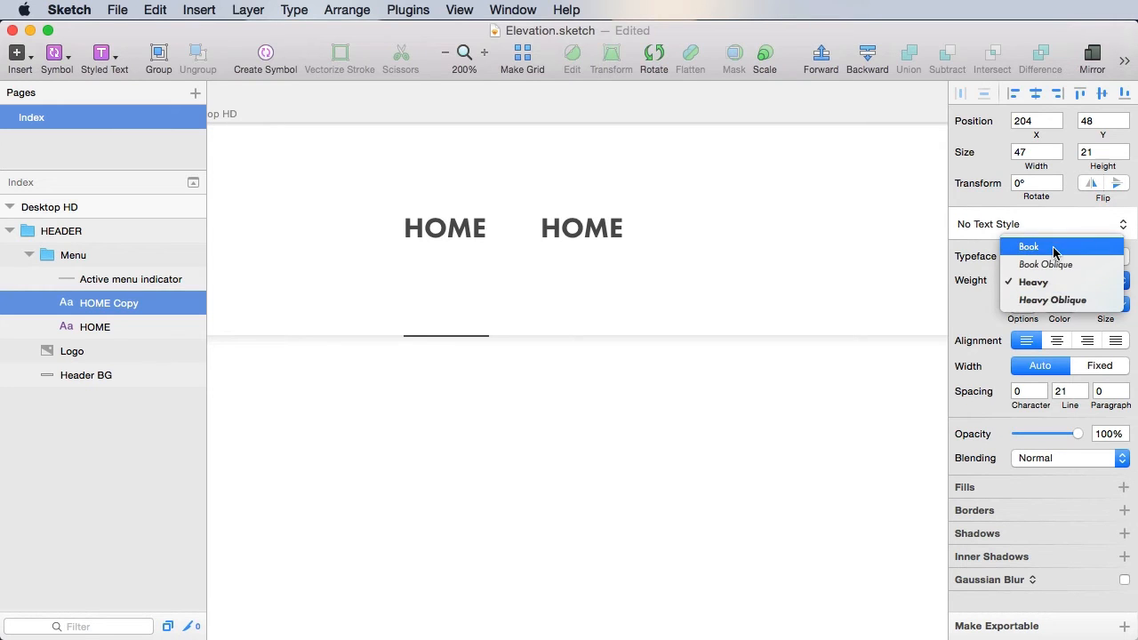
{"action": "left_click", "coordinate": [1051, 247]}
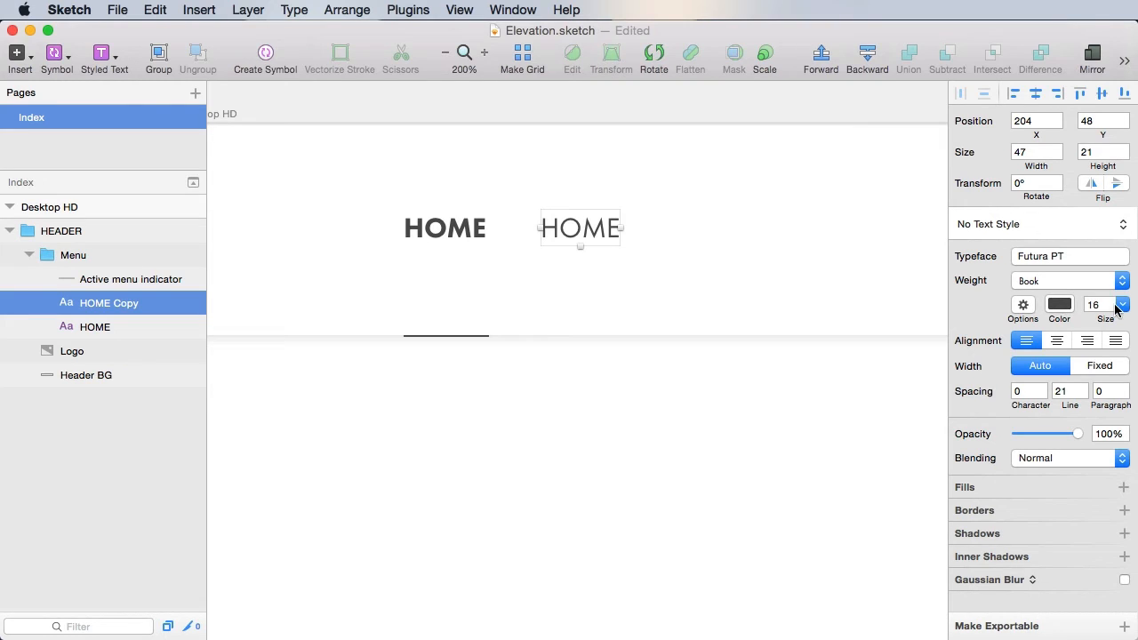
Step: Change the copied HOME text to read SHOP
{"action": "double_click", "coordinate": [608, 230]}
{"action": "type", "text": "SHOP"}
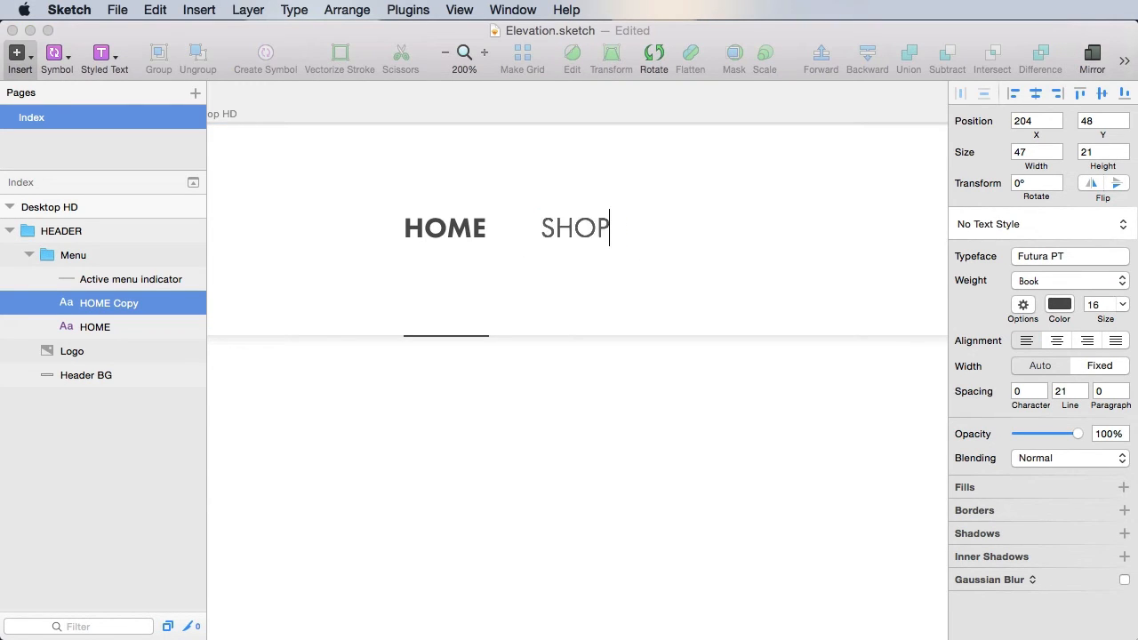
{"action": "key", "text": "Escape"}
Step: Create a text style named "Menu item - inactive" from the SHOP text
{"action": "left_click", "coordinate": [1040, 224]}
{"action": "left_click", "coordinate": [1031, 286]}
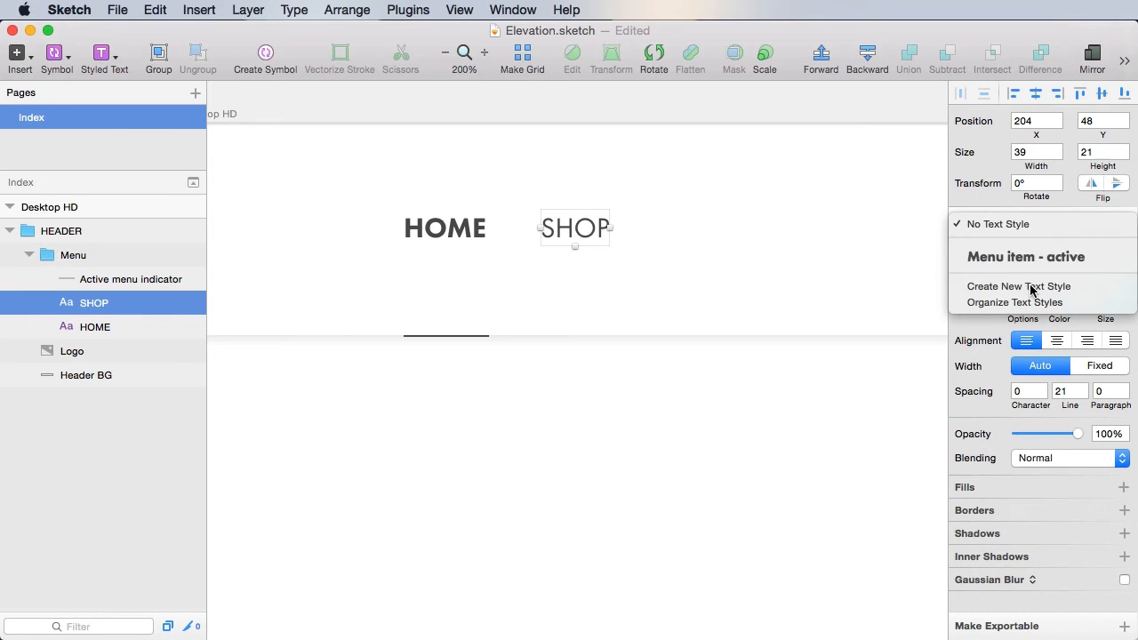
{"action": "type", "text": "Menu item"}
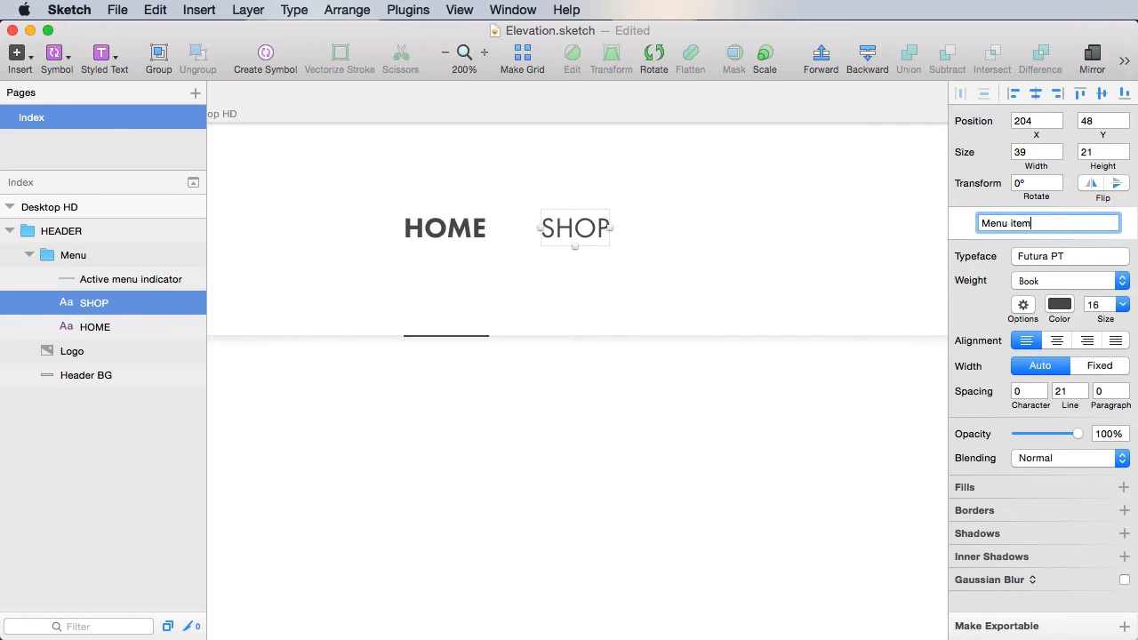
{"action": "type", "text": " - inactive"}
{"action": "key", "text": "Return"}
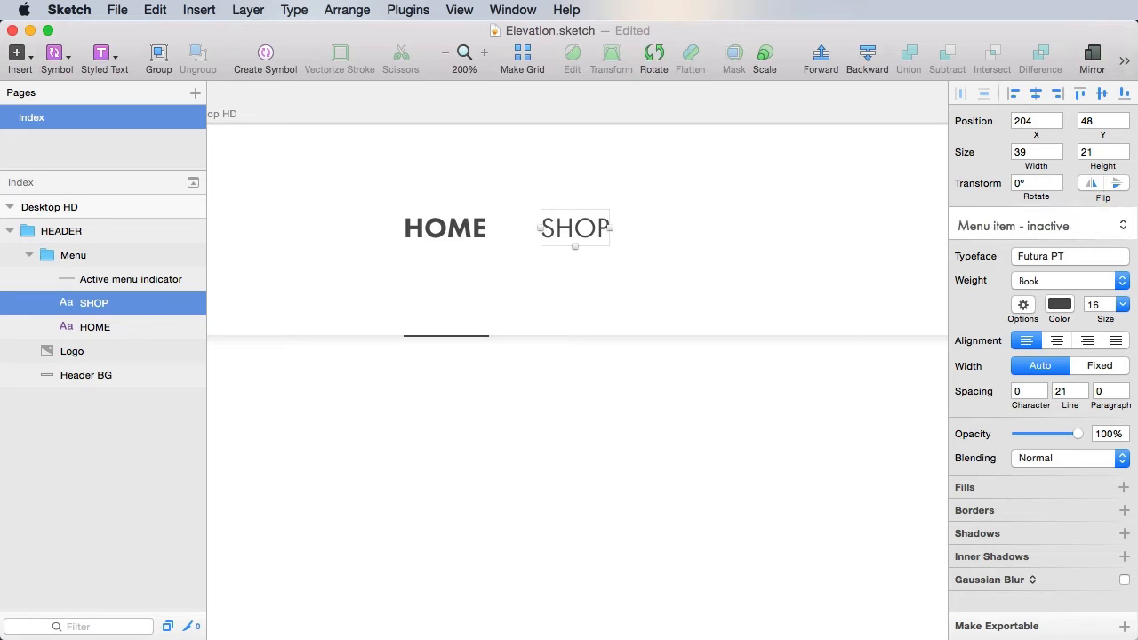
Step: Try swapping the text styles, applying "Menu item - active" to SHOP and "Menu item - inactive" to HOME
{"action": "key", "text": "Escape"}
{"action": "left_click", "coordinate": [549, 228]}
{"action": "left_click", "coordinate": [444, 236]}
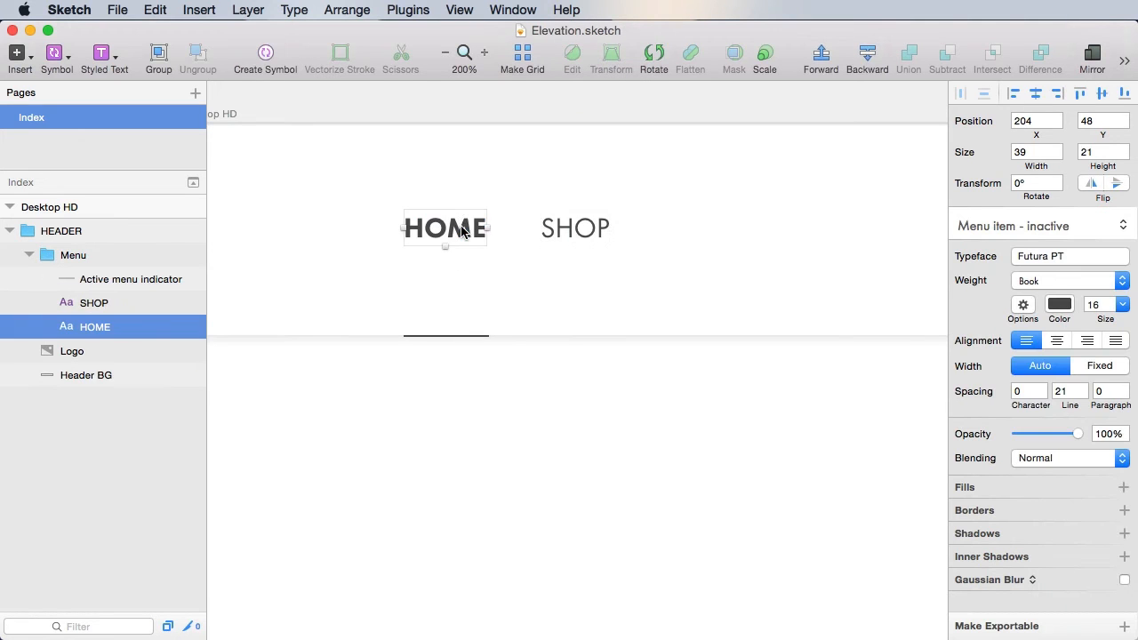
{"action": "left_click", "coordinate": [563, 231]}
{"action": "left_click", "coordinate": [474, 233]}
{"action": "left_click", "coordinate": [564, 233]}
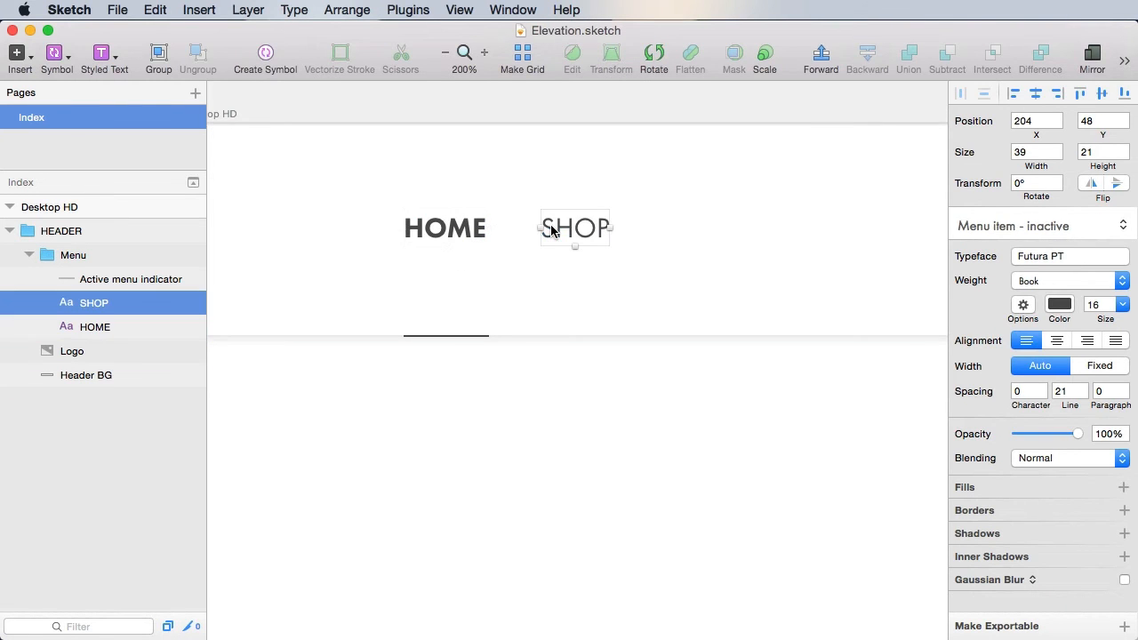
{"action": "left_click", "coordinate": [1031, 227]}
{"action": "left_click", "coordinate": [1029, 208]}
{"action": "left_click", "coordinate": [444, 233]}
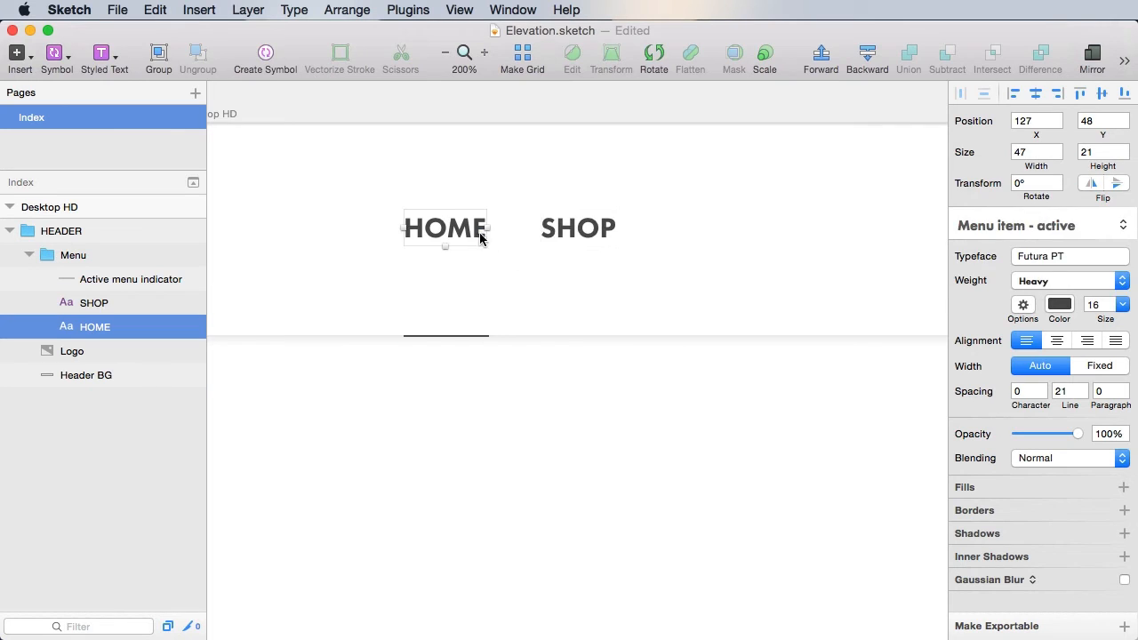
{"action": "left_click", "coordinate": [1032, 226]}
{"action": "left_click", "coordinate": [964, 254]}
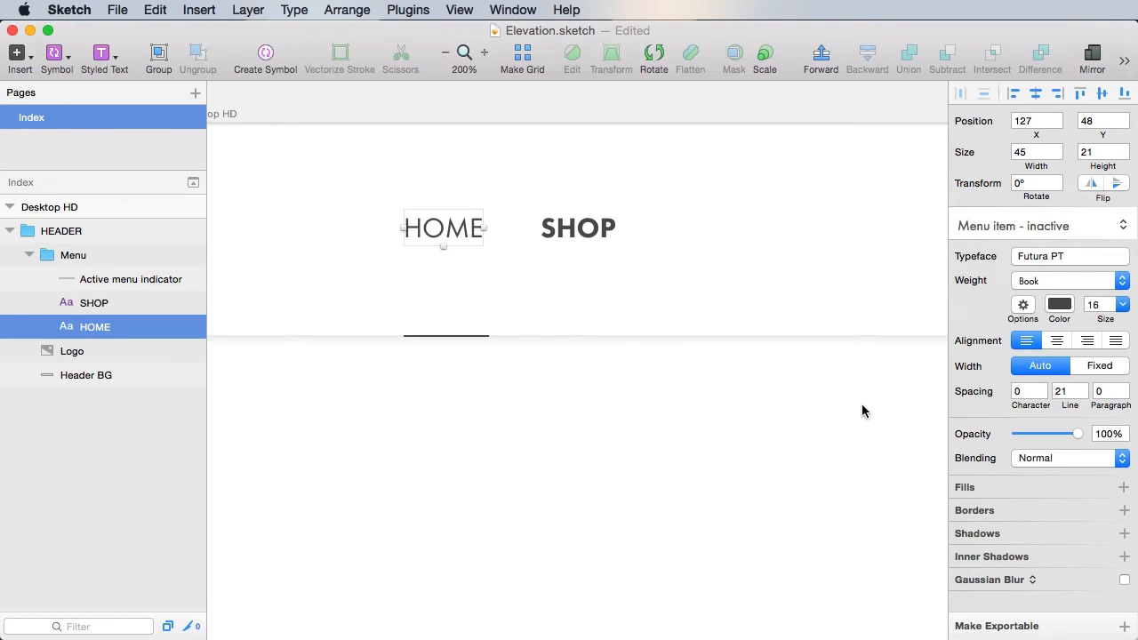
Step: Reapply "Menu item - active" to HOME and "Menu item - inactive" to SHOP, and save the document
{"action": "left_click", "coordinate": [1034, 227]}
{"action": "left_click", "coordinate": [1023, 209]}
{"action": "left_click", "coordinate": [600, 229]}
{"action": "left_click", "coordinate": [1032, 226]}
{"action": "left_click", "coordinate": [1033, 229]}
{"action": "left_click", "coordinate": [1037, 229]}
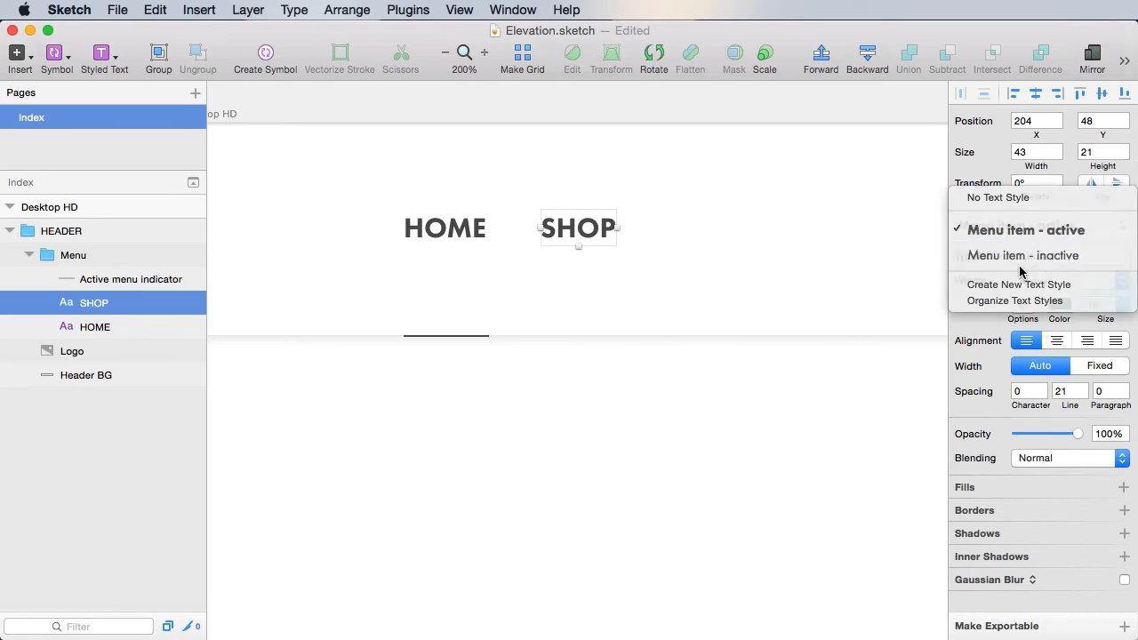
{"action": "left_click", "coordinate": [1023, 255]}
{"action": "left_click", "coordinate": [670, 427]}
{"action": "key", "text": "super+s"}
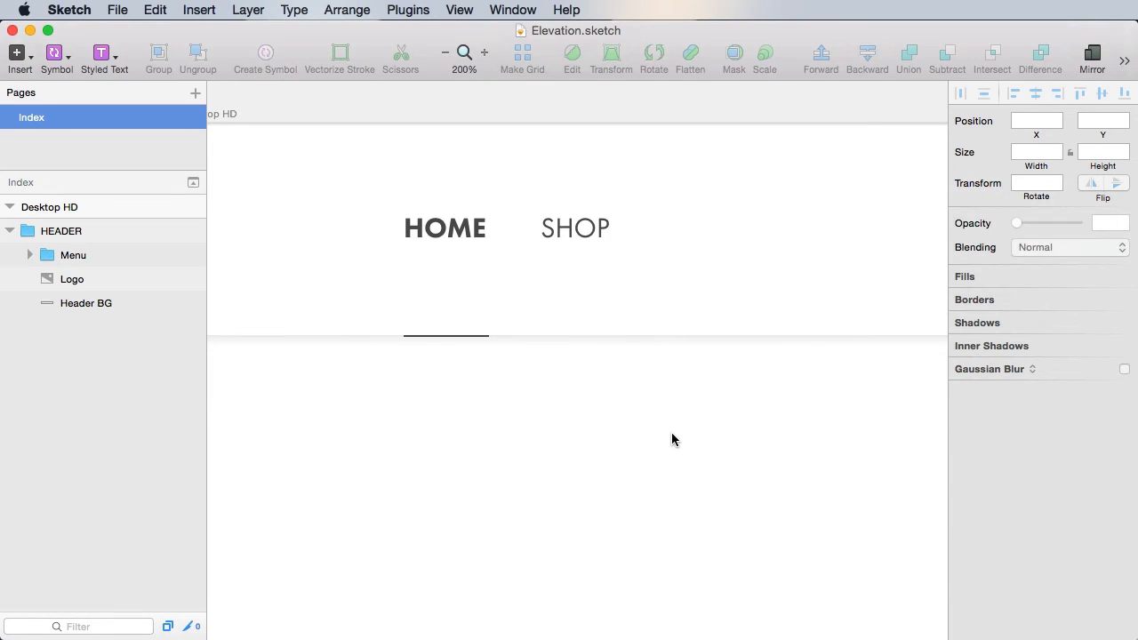
Step: Duplicate the SHOP text horizontally at X 273, leaving a 30 px gap between the two items
{"action": "scroll", "coordinate": [673, 439], "scroll_direction": "right", "scroll_amount": 2}
{"action": "left_click", "coordinate": [498, 226]}
{"action": "left_click_drag", "start_coordinate": [516, 235], "coordinate": [664, 250]}
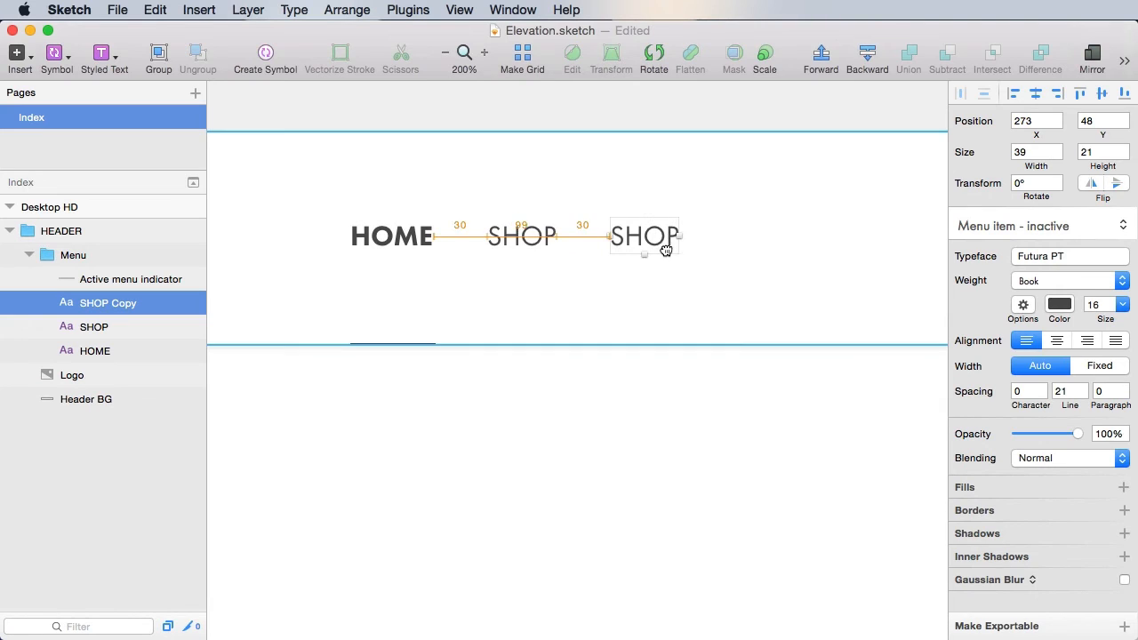
Step: Change the copied SHOP menu text to CONTACT
{"action": "double_click", "coordinate": [668, 245]}
{"action": "type", "text": "CONTACT"}
{"action": "left_click", "coordinate": [762, 437]}
{"action": "left_click_drag", "start_coordinate": [762, 437], "coordinate": [585, 450]}
Step: Duplicate the CONTACT text horizontally at X 373, change the copy to SUPPORT, and save the document
{"action": "left_click", "coordinate": [490, 257]}
{"action": "key", "text": "super+d"}
{"action": "left_click_drag", "start_coordinate": [506, 262], "coordinate": [681, 263]}
{"action": "double_click", "coordinate": [656, 261]}
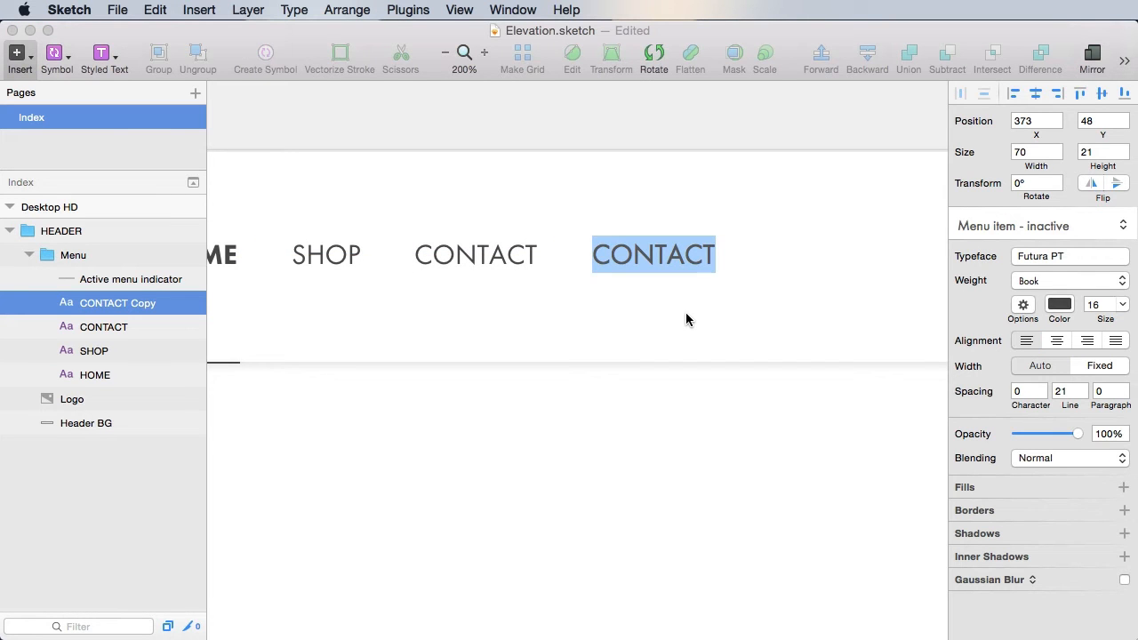
{"action": "type", "text": "SUPPORT"}
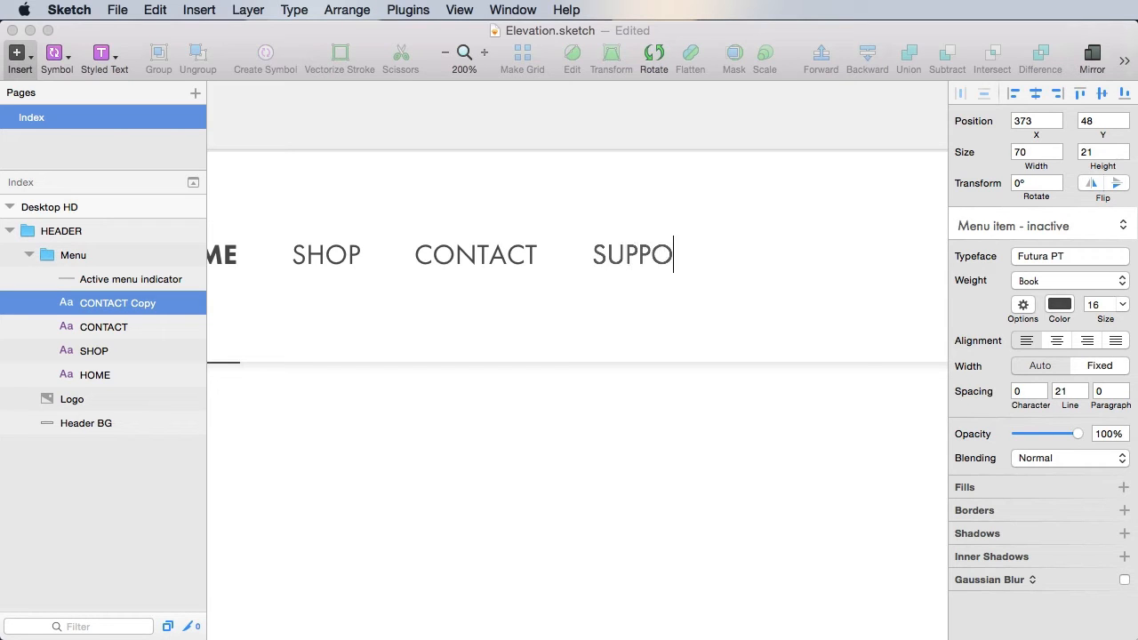
{"action": "left_click", "coordinate": [677, 407]}
{"action": "key", "text": "super+s"}
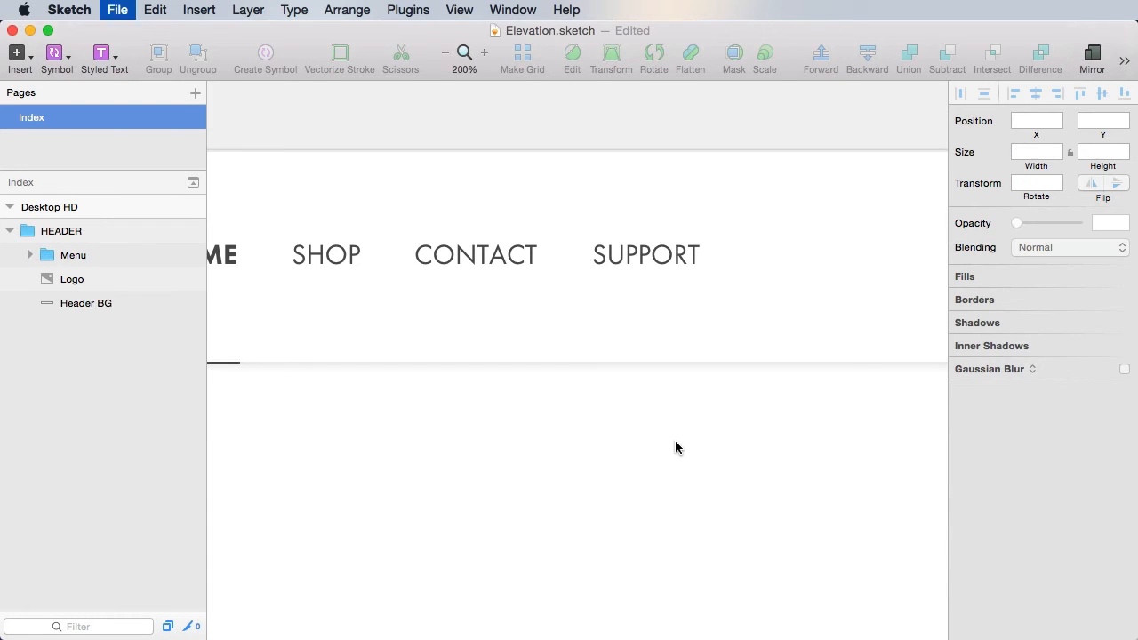
Step: Examine the whole header layout, including the menu, the logo and the empty area to the logo's right
{"action": "key", "text": "ctrl+p"}
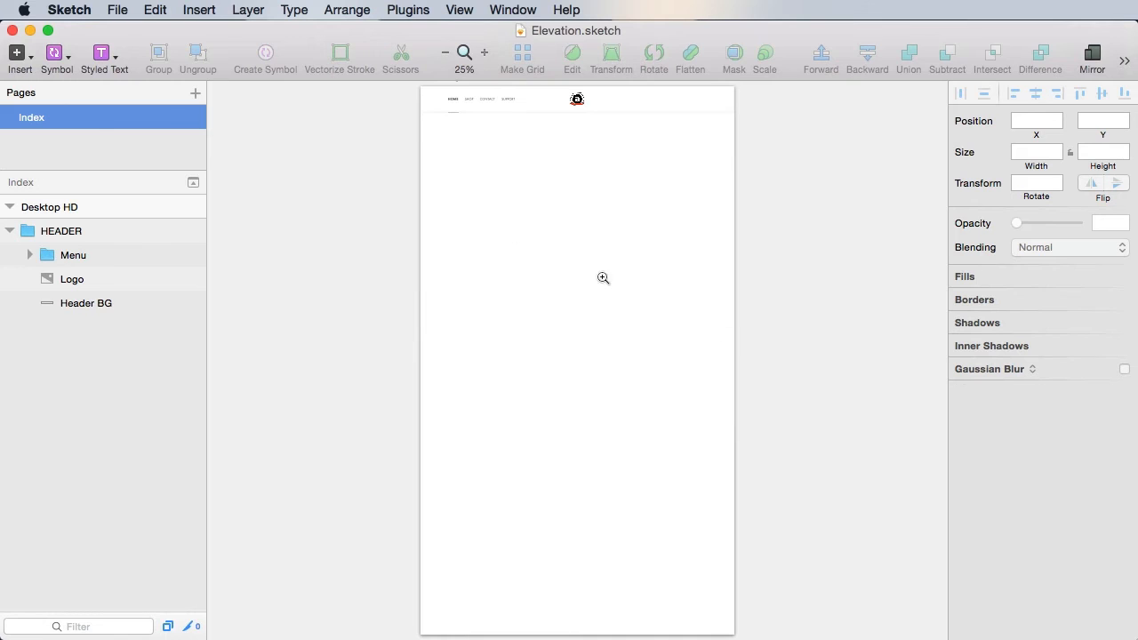
{"action": "left_click_drag", "start_coordinate": [411, 53], "coordinate": [864, 213]}
{"action": "left_click", "coordinate": [661, 306]}
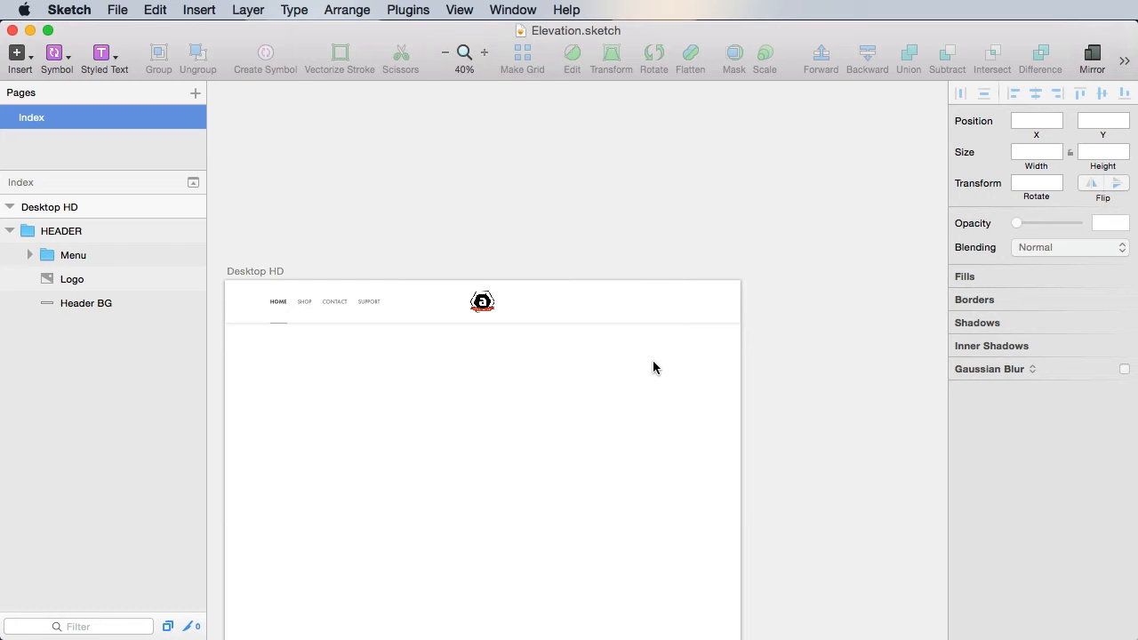
{"action": "left_click_drag", "start_coordinate": [565, 423], "coordinate": [634, 378]}
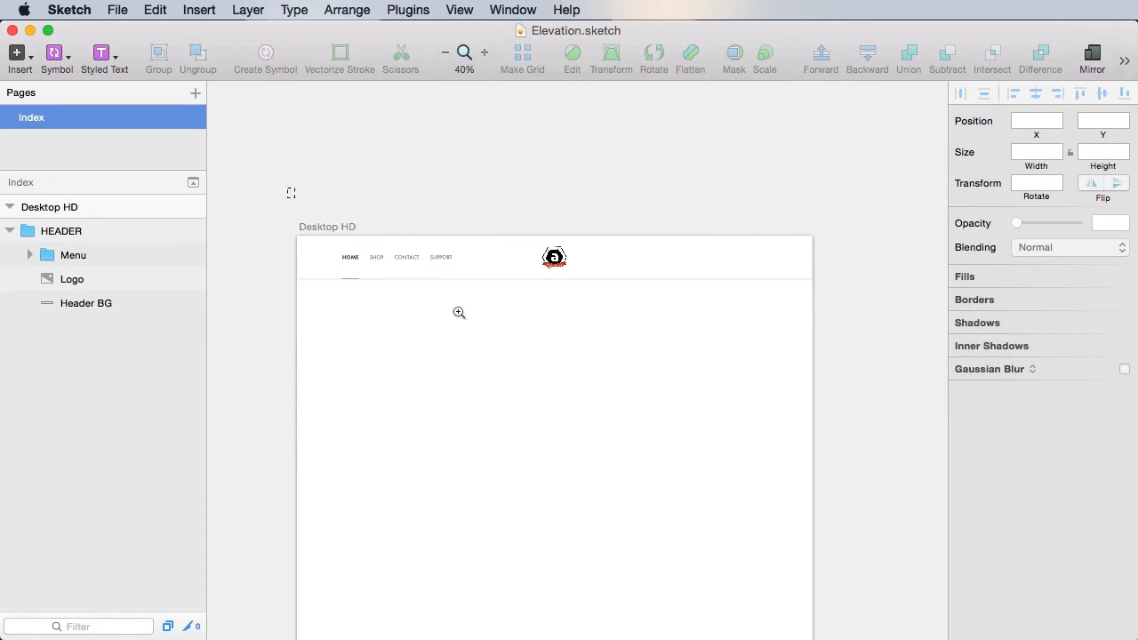
{"action": "scroll", "coordinate": [347, 252], "scroll_direction": "up", "scroll_amount": 5}
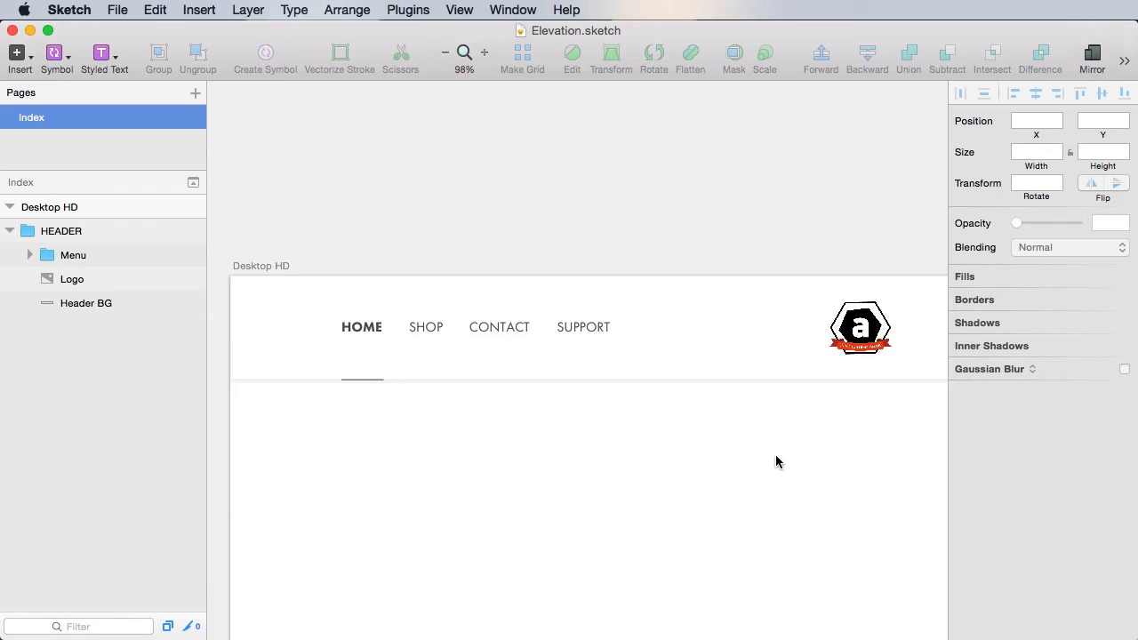
{"action": "scroll", "coordinate": [778, 459], "scroll_direction": "right", "scroll_amount": 5}
{"action": "scroll", "coordinate": [832, 318], "scroll_direction": "right", "scroll_amount": 3}
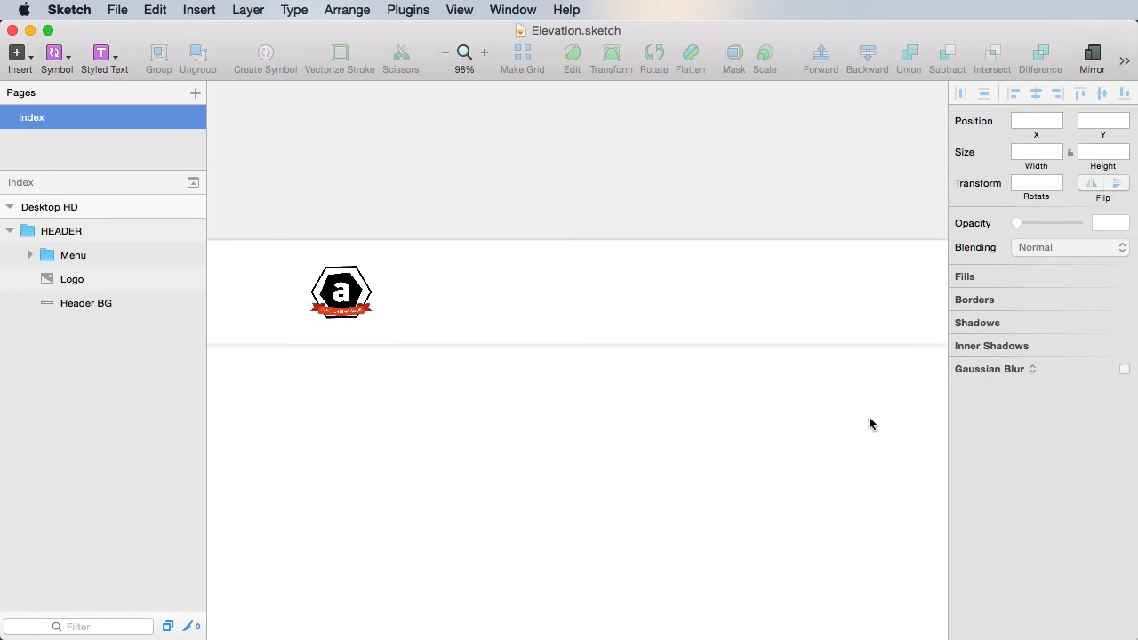
{"action": "scroll", "coordinate": [856, 373], "scroll_direction": "right", "scroll_amount": 5}
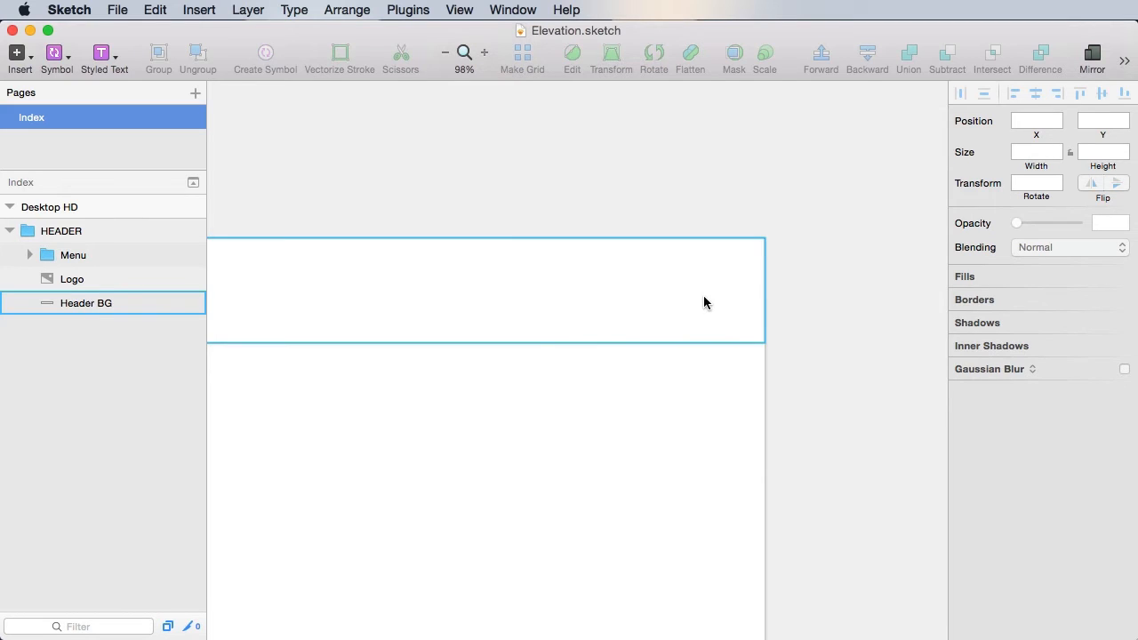
{"action": "scroll", "coordinate": [668, 406], "scroll_direction": "left", "scroll_amount": 10}
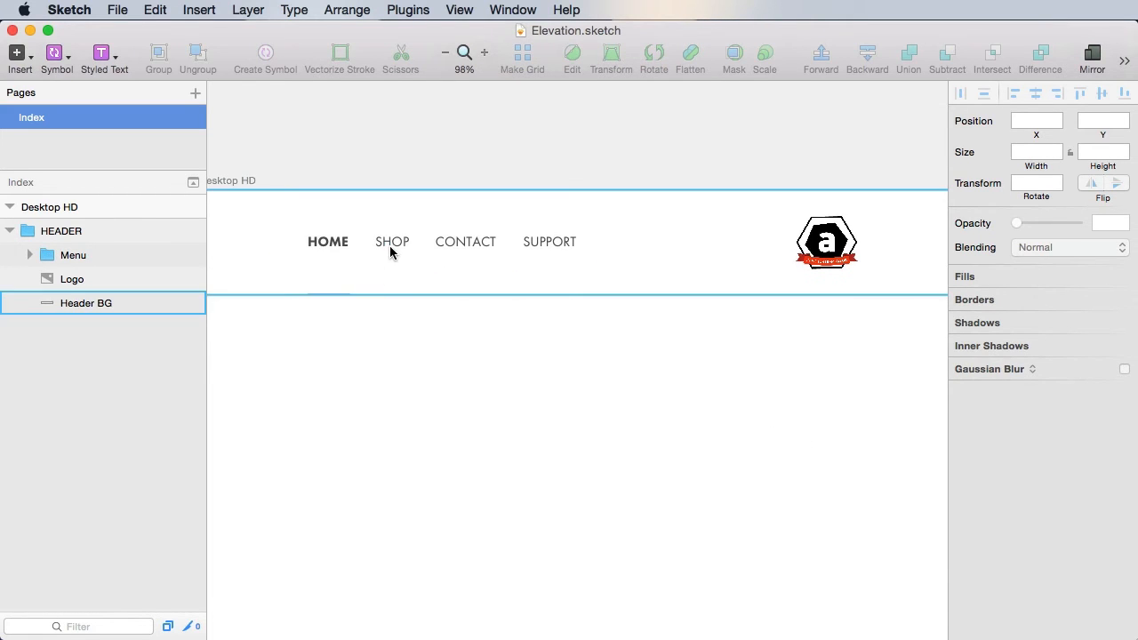
Step: Delete the SHOP item and move CONTACT and SUPPORT together toward HOME, leaving a 30 px gap
{"action": "left_click", "coordinate": [391, 245], "text": "super"}
{"action": "key", "text": "Delete"}
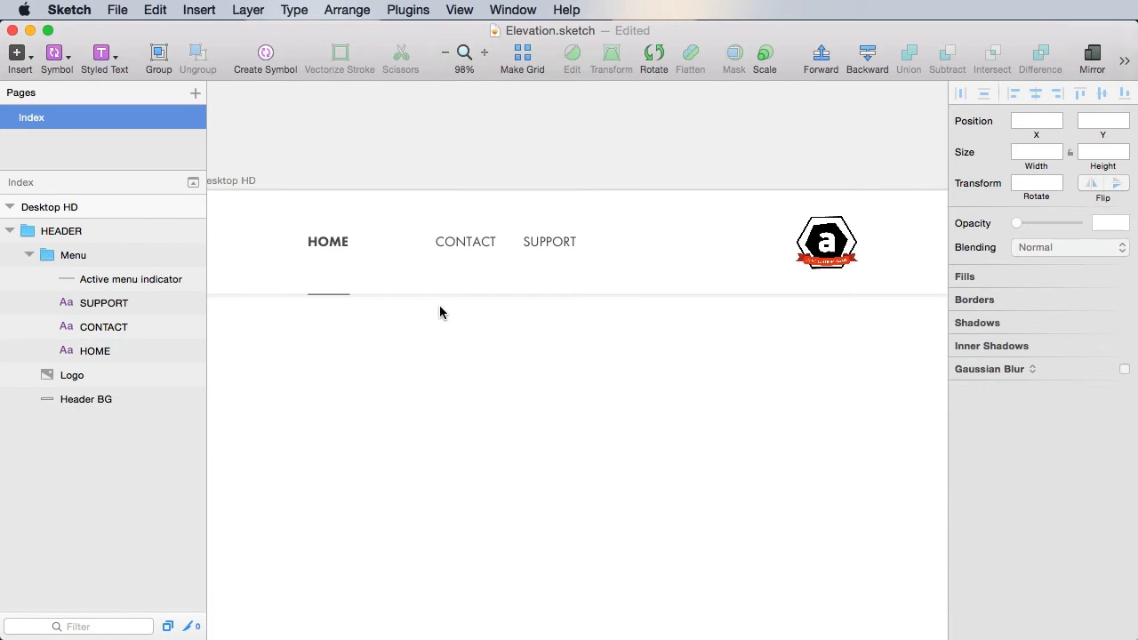
{"action": "left_click", "coordinate": [489, 241], "text": "super"}
{"action": "left_click", "coordinate": [536, 239], "text": "shift+super"}
{"action": "left_click_drag", "start_coordinate": [467, 241], "coordinate": [406, 241]}
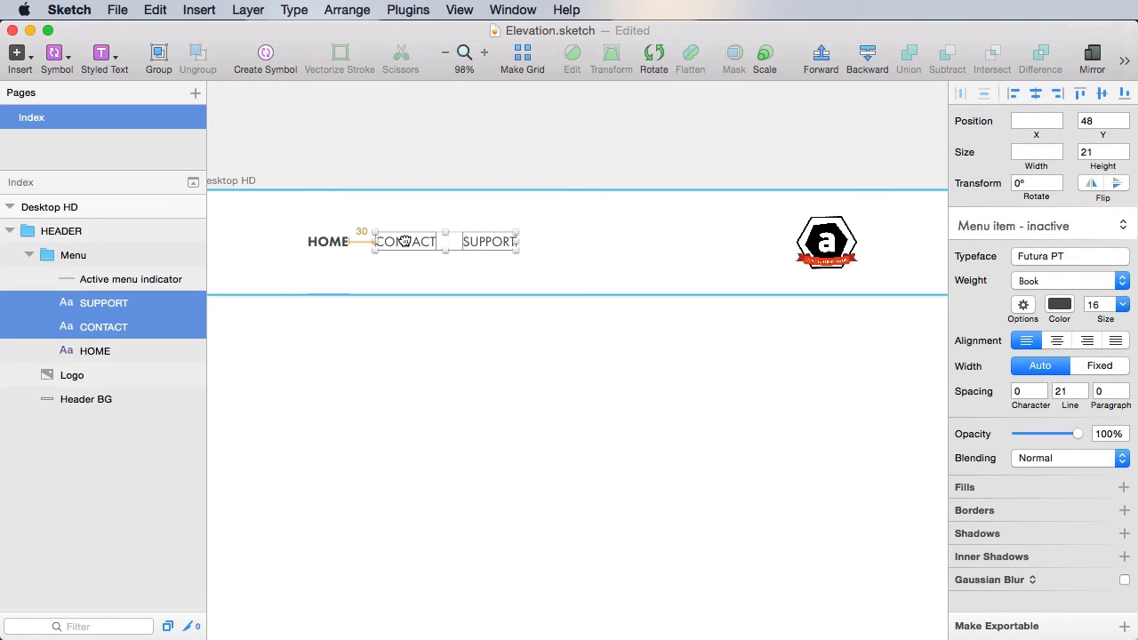
{"action": "left_click", "coordinate": [590, 440]}
Step: Duplicate the SUPPORT text to the right of the logo and change the copy to SHOP, at X 1012
{"action": "key", "text": "Tab"}
{"action": "scroll", "coordinate": [762, 378], "scroll_direction": "right", "scroll_amount": 10}
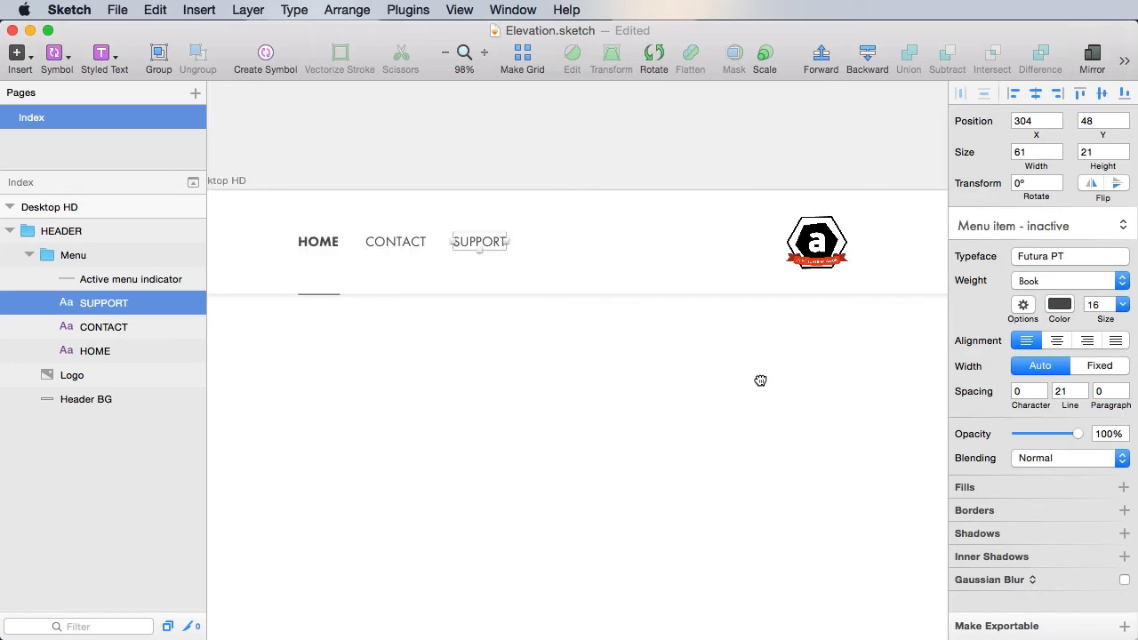
{"action": "left_click_drag", "start_coordinate": [219, 249], "coordinate": [827, 272], "text": "alt"}
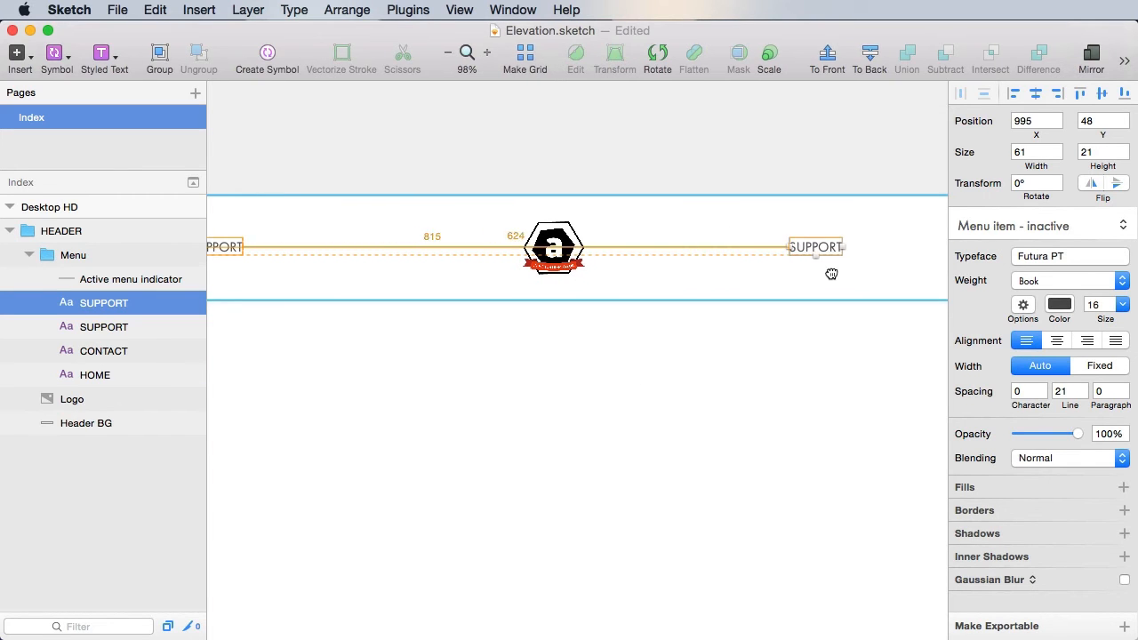
{"action": "scroll", "coordinate": [737, 412], "scroll_direction": "right", "scroll_amount": 10}
{"action": "key", "text": "Return"}
{"action": "type", "text": "SHOP"}
{"action": "key", "text": "Escape"}
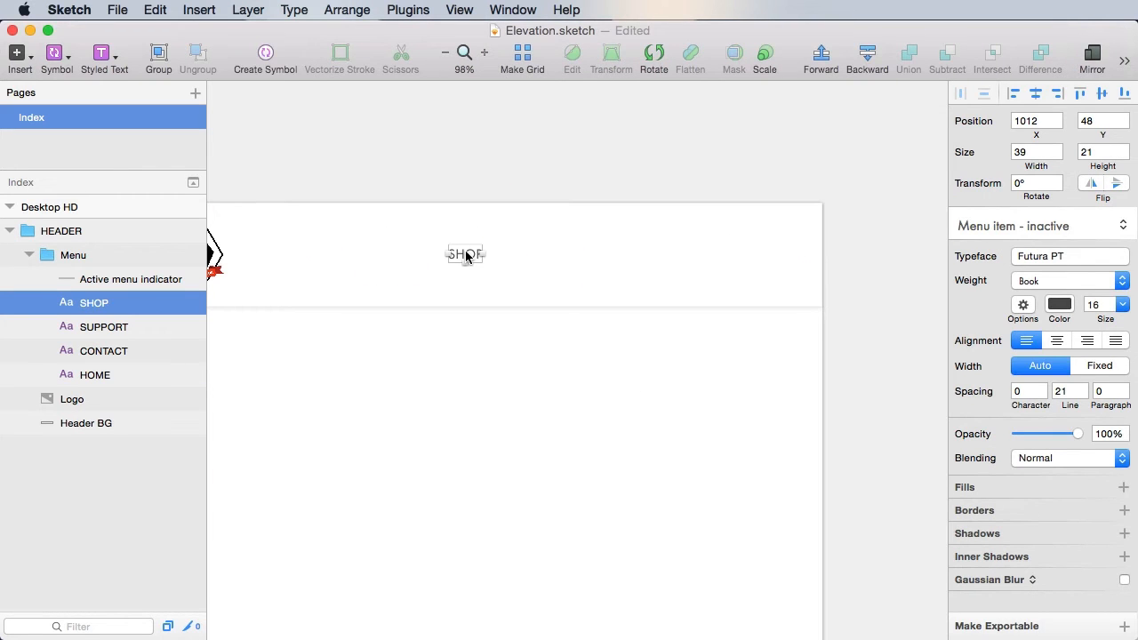
Step: Duplicate the SHOP text horizontally at X 1081 and change the copy to MY ACCOUNT
{"action": "left_click_drag", "start_coordinate": [466, 257], "coordinate": [524, 257], "text": "alt"}
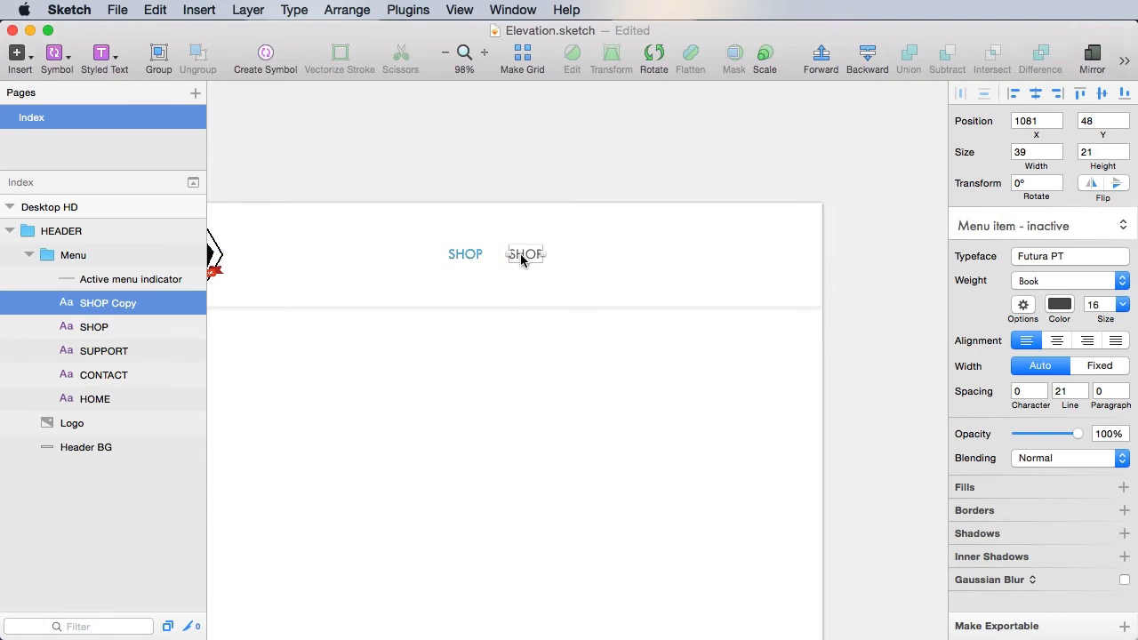
{"action": "key", "text": "Return"}
{"action": "type", "text": "MY ACCOUNT"}
{"action": "key", "text": "Escape"}
{"action": "scroll", "coordinate": [577, 303], "scroll_direction": "right", "scroll_amount": 2}
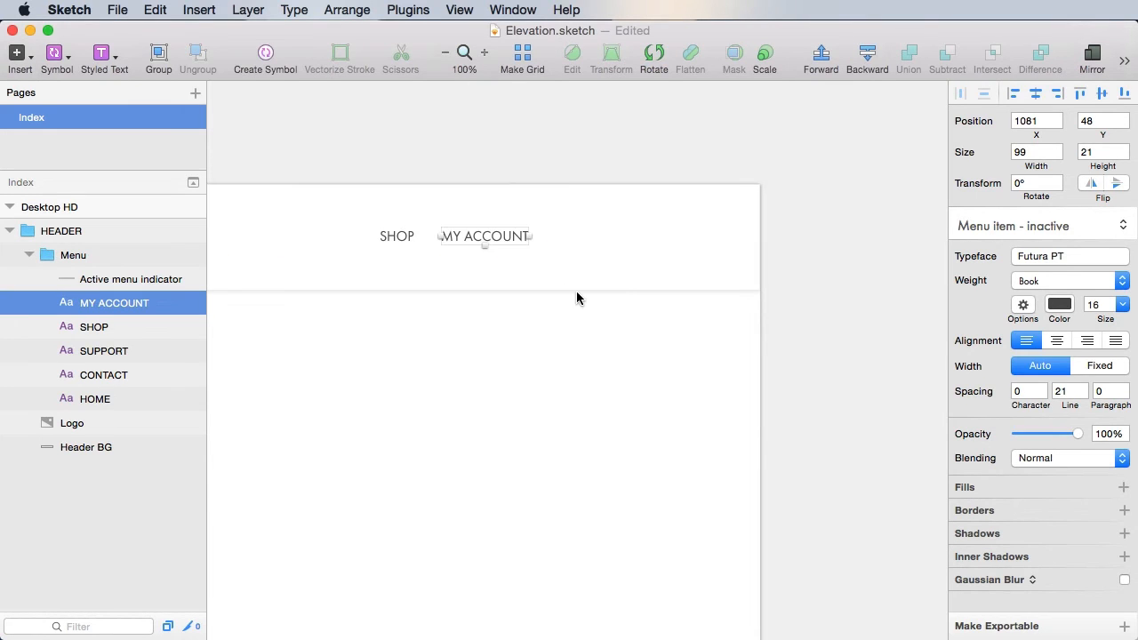
Step: Duplicate the MY ACCOUNT text at X 1225, change the copy to "CART - $89 (3 ITEMS)", and save the document
{"action": "left_click_drag", "start_coordinate": [520, 242], "coordinate": [642, 240], "text": "alt"}
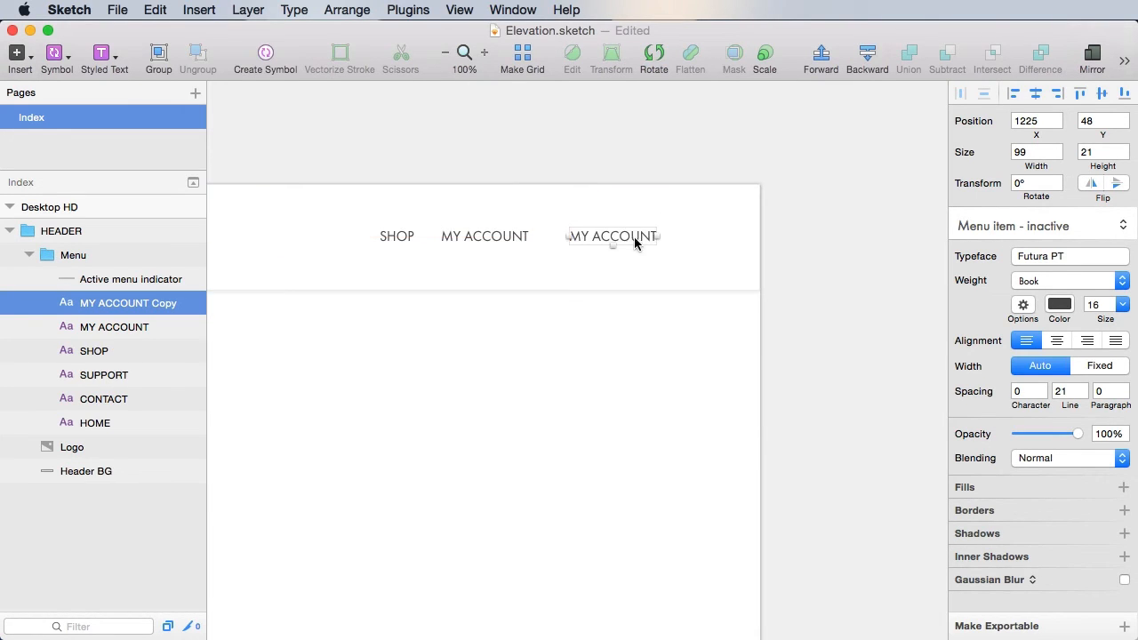
{"action": "key", "text": "Return"}
{"action": "type", "text": "CART - $89 (3 ITEMS"}
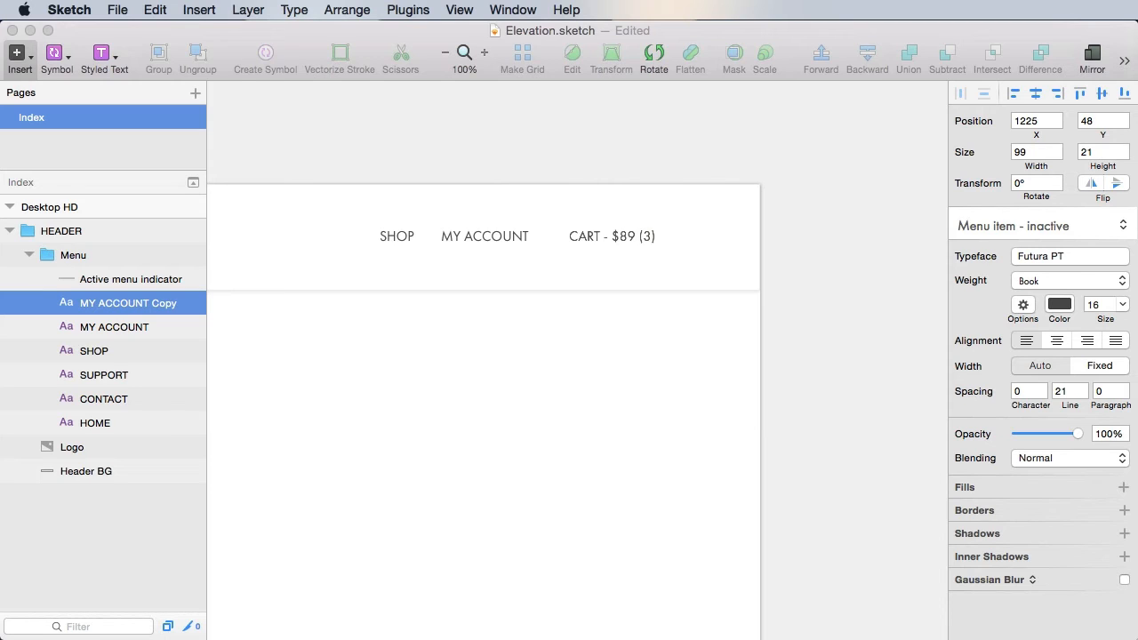
{"action": "left_click", "coordinate": [839, 252]}
{"action": "key", "text": "super+s"}
{"action": "left_click_drag", "start_coordinate": [752, 383], "coordinate": [859, 331]}
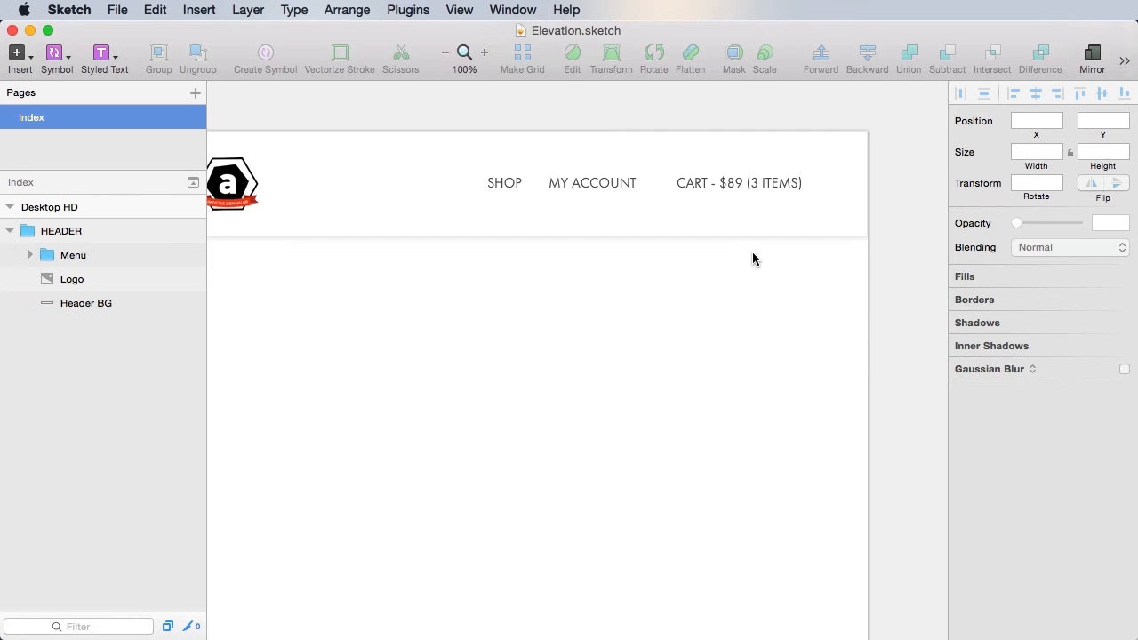
Step: Try setting the CART text's colour to F5646D while it uses the "Menu item - inactive" style
{"action": "left_click", "coordinate": [739, 182], "text": "super"}
{"action": "left_click", "coordinate": [1059, 304]}
{"action": "double_click", "coordinate": [994, 511]}
{"action": "key", "text": "super+c"}
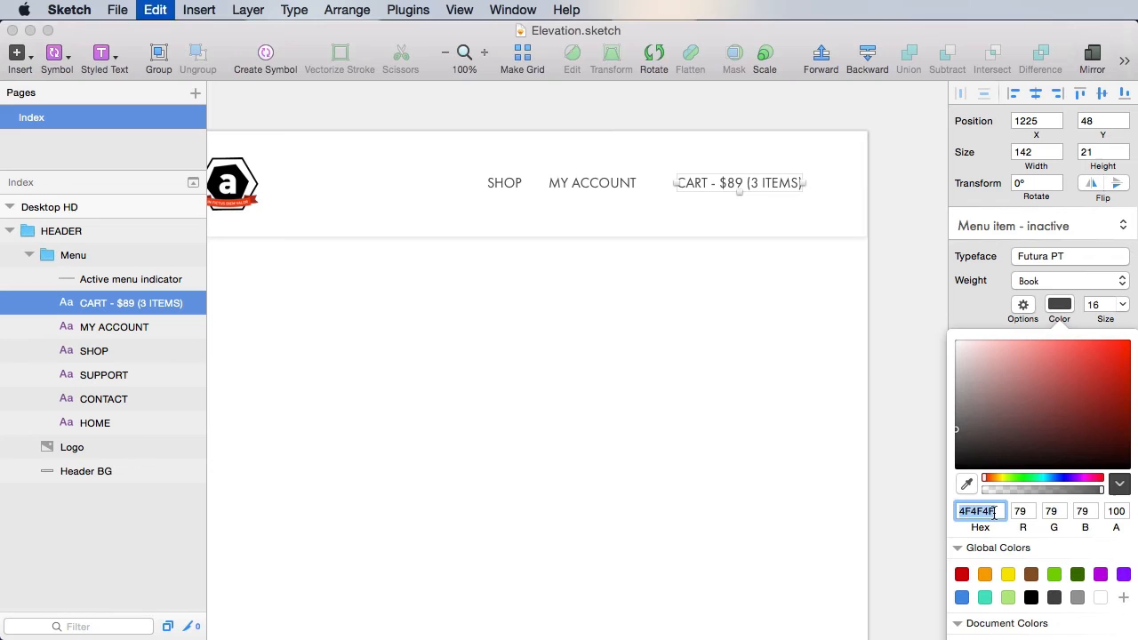
{"action": "key", "text": "super+v"}
{"action": "key", "text": "Tab"}
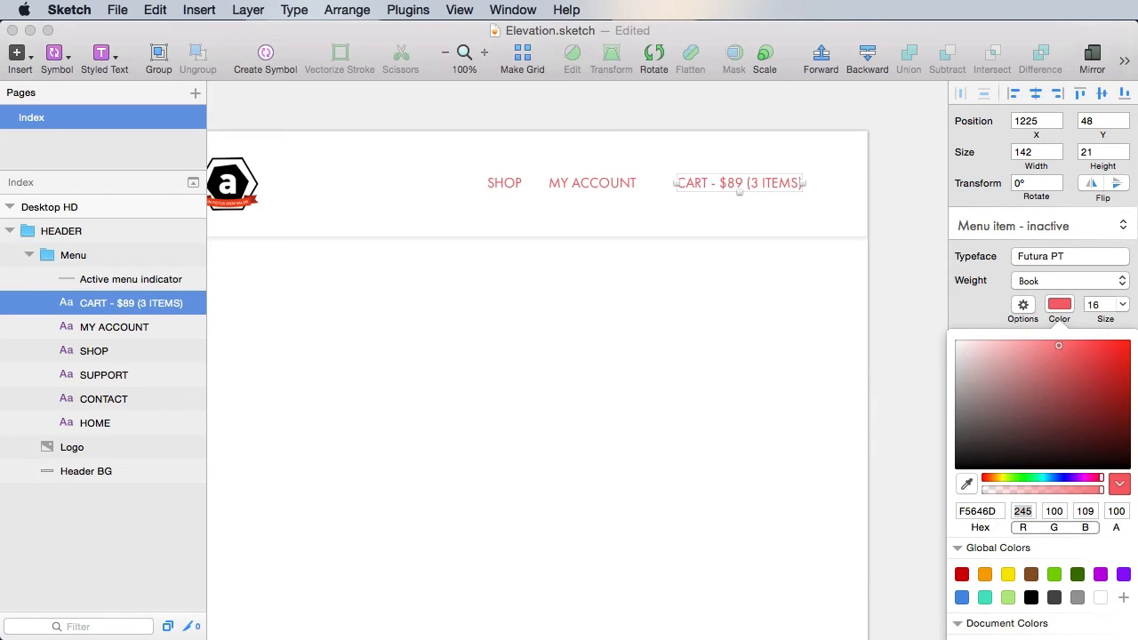
{"action": "left_click", "coordinate": [590, 383]}
{"action": "scroll", "coordinate": [725, 290], "scroll_direction": "right", "scroll_amount": 2}
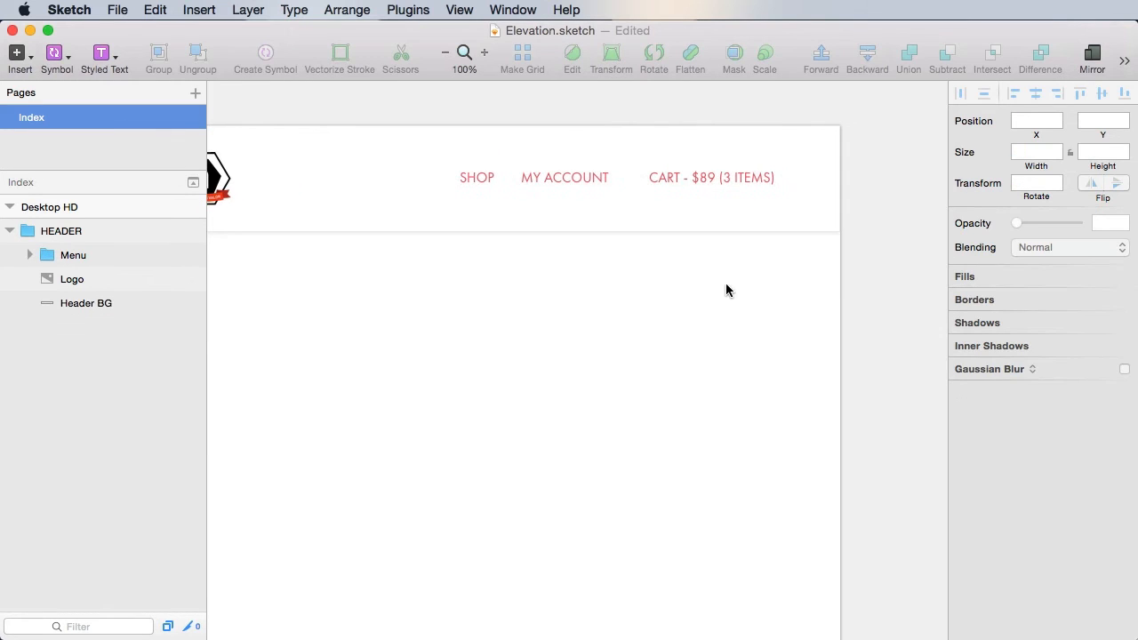
Step: Undo the last colour change on the CART text
{"action": "left_click", "coordinate": [733, 177]}
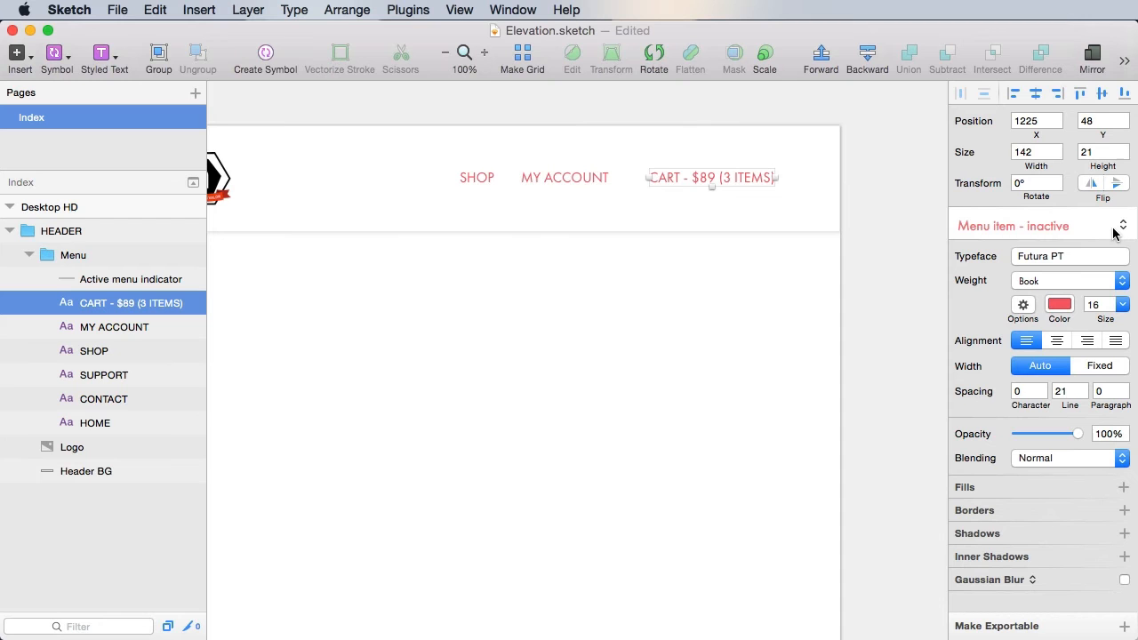
{"action": "left_click", "coordinate": [1058, 304]}
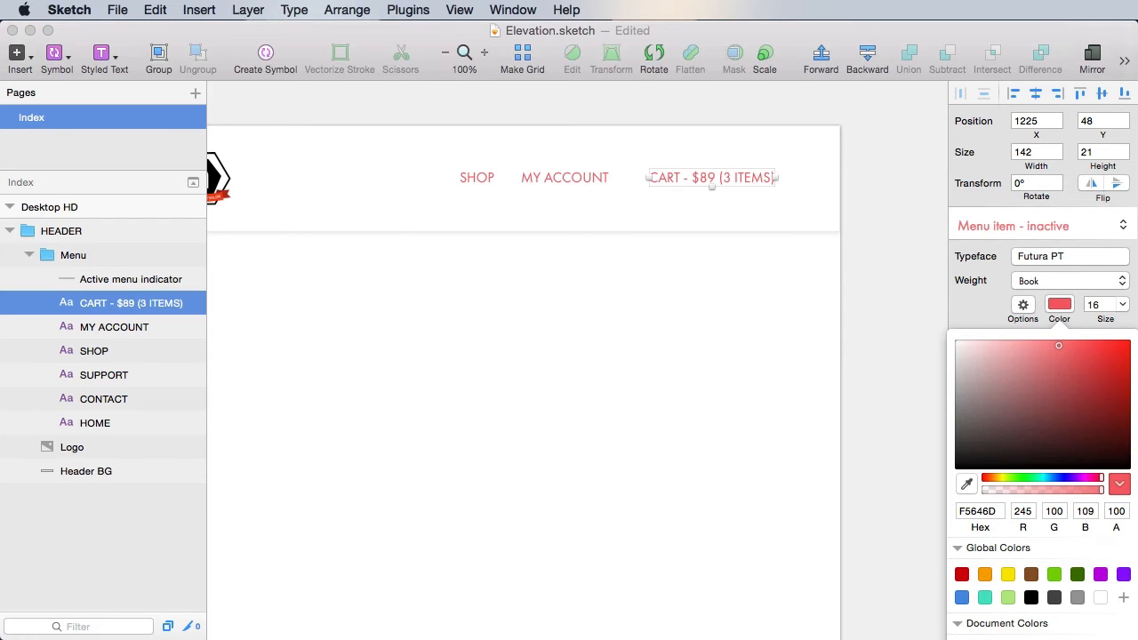
{"action": "key", "text": "super+z"}
{"action": "left_click", "coordinate": [747, 345]}
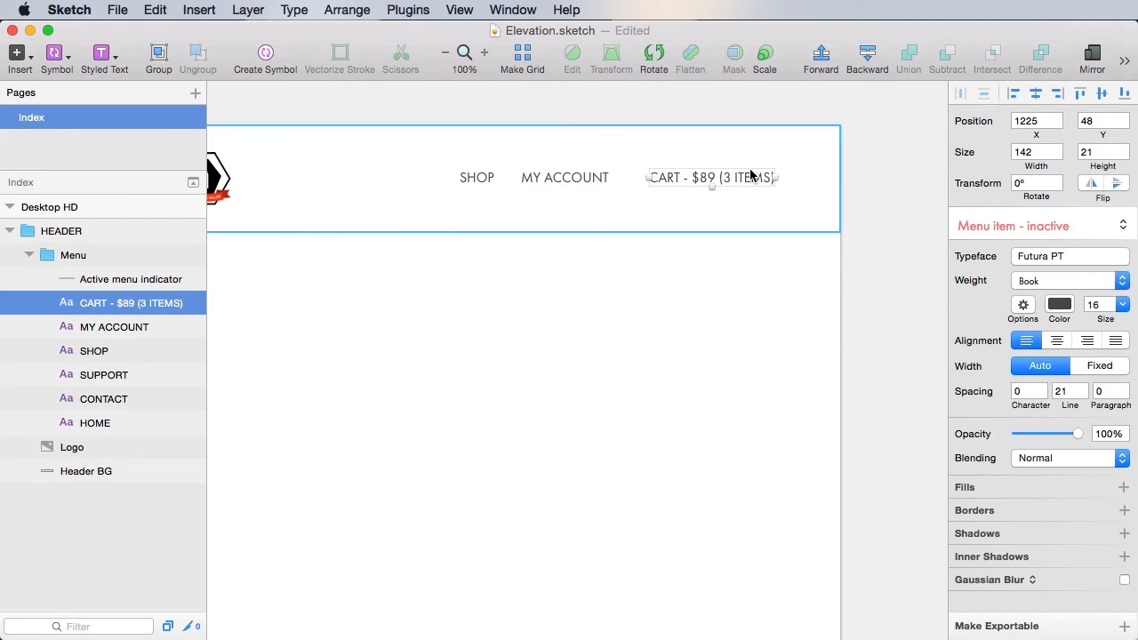
Step: Detach the CART text from its style with No Text Style and set its colour to F5646D
{"action": "left_click", "coordinate": [758, 110]}
{"action": "left_click", "coordinate": [753, 178]}
{"action": "left_click", "coordinate": [998, 225]}
{"action": "left_click", "coordinate": [859, 213]}
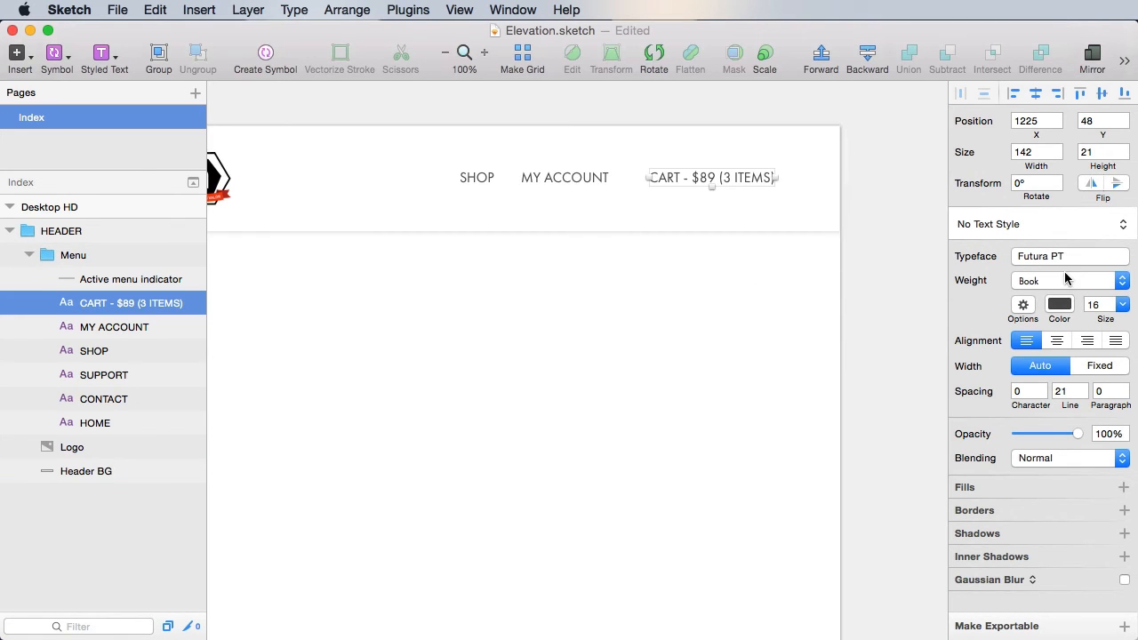
{"action": "left_click", "coordinate": [1063, 305]}
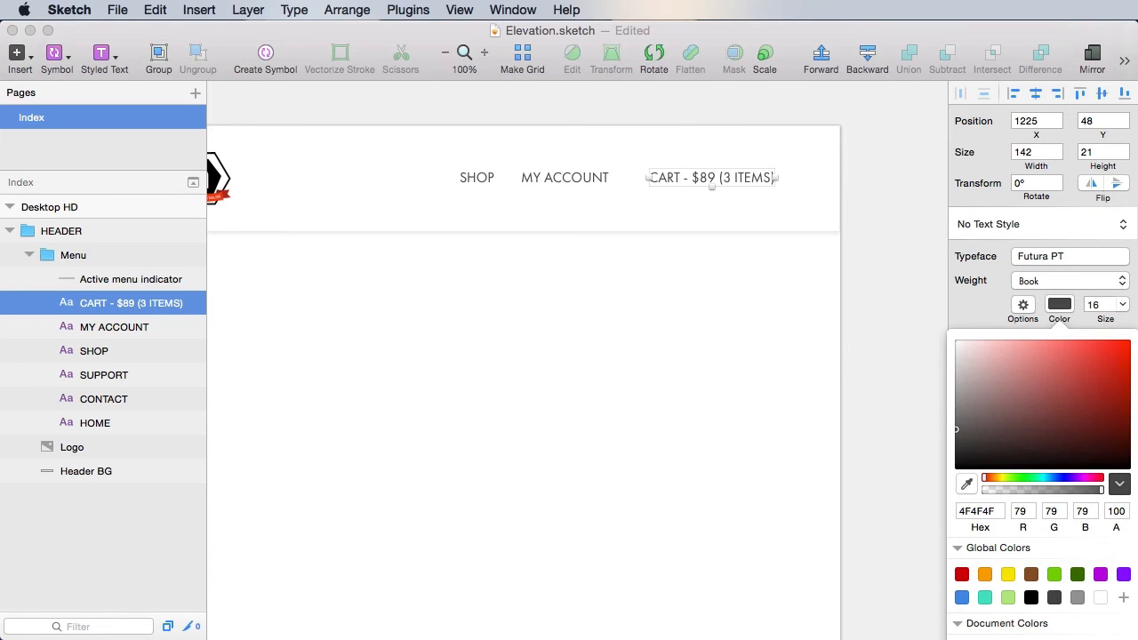
{"action": "left_click", "coordinate": [1059, 345]}
Step: Create a new text style from the recoloured CART text, with a name beginning "Menu item"
{"action": "left_click", "coordinate": [1024, 230]}
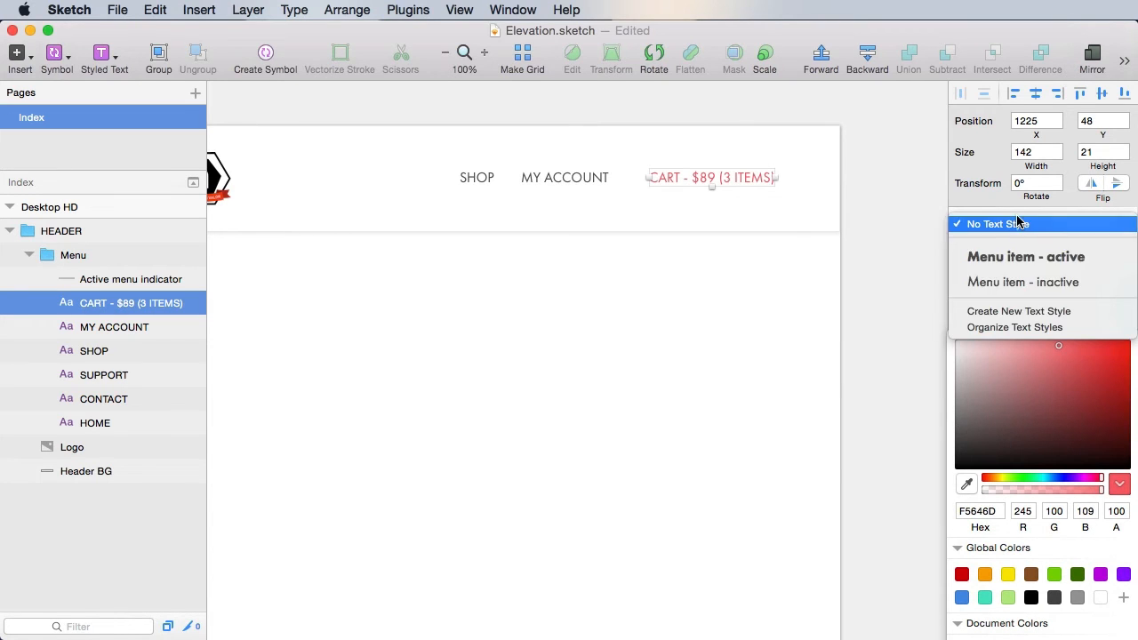
{"action": "left_click", "coordinate": [1023, 311]}
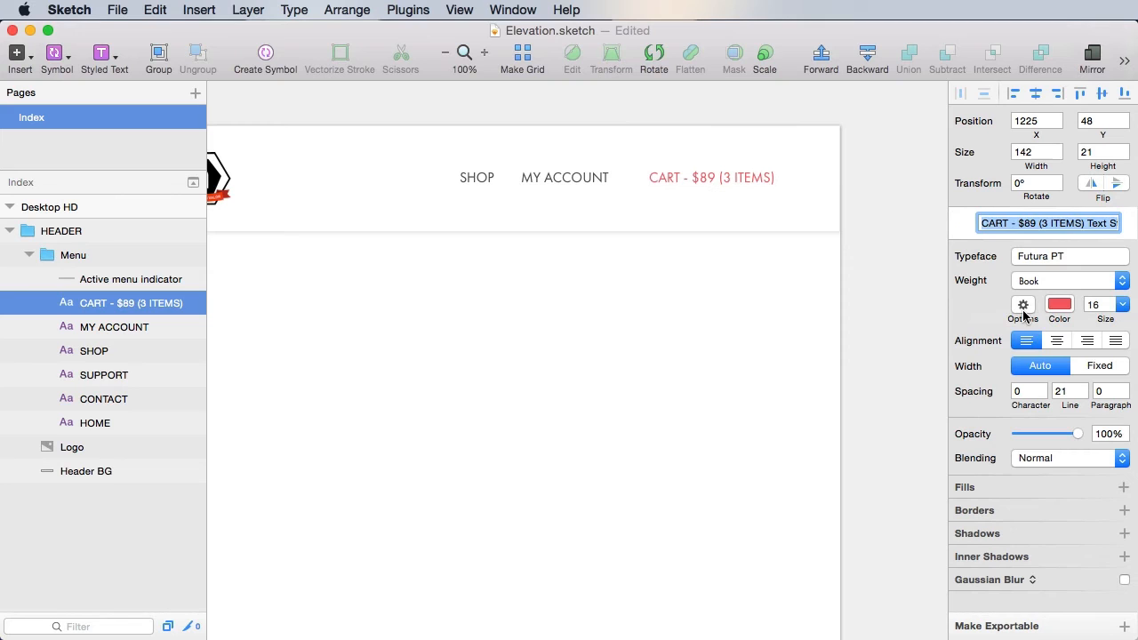
{"action": "type", "text": "Menu item"}
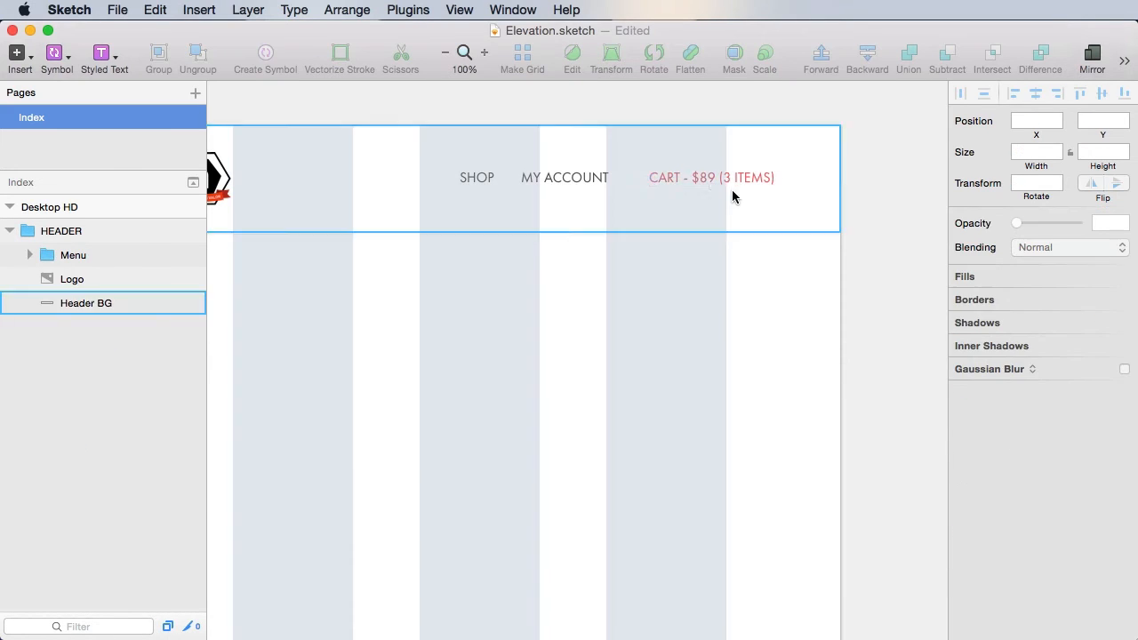
Step: Move the CART, MY ACCOUNT and SHOP texts to the right of the logo together 50 px left, using the layout grid
{"action": "left_click", "coordinate": [732, 181], "text": "super"}
{"action": "left_click", "coordinate": [534, 177], "text": "shift"}
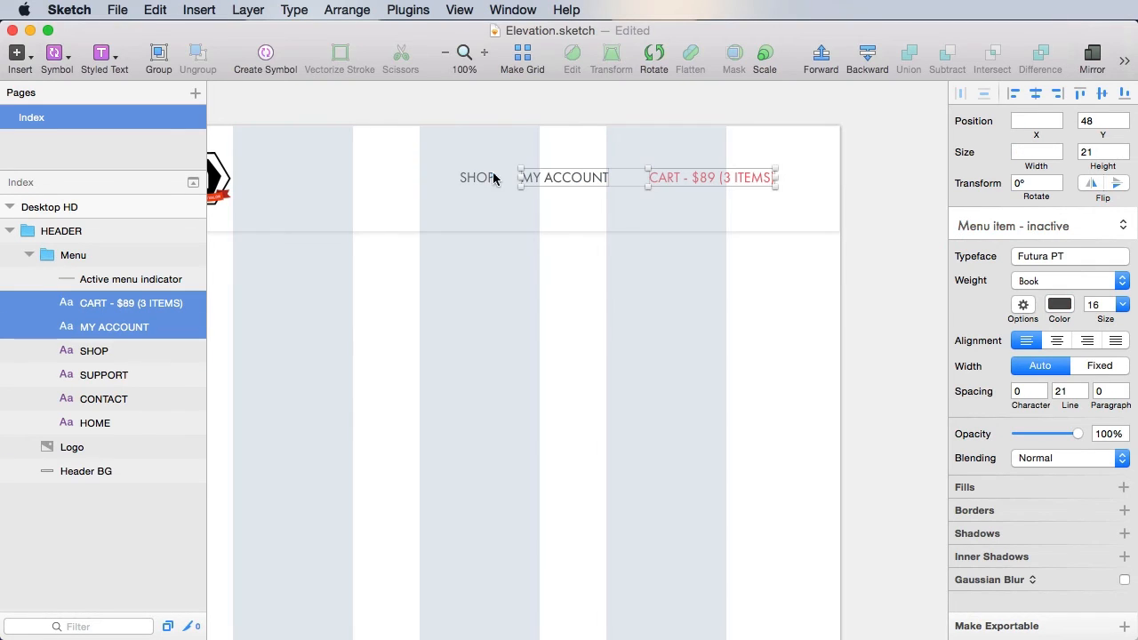
{"action": "left_click", "coordinate": [474, 178], "text": "shift"}
{"action": "key", "text": "shift+Left"}
{"action": "key", "text": "shift+Left"}
{"action": "key", "text": "shift+Left"}
{"action": "key", "text": "shift+Left"}
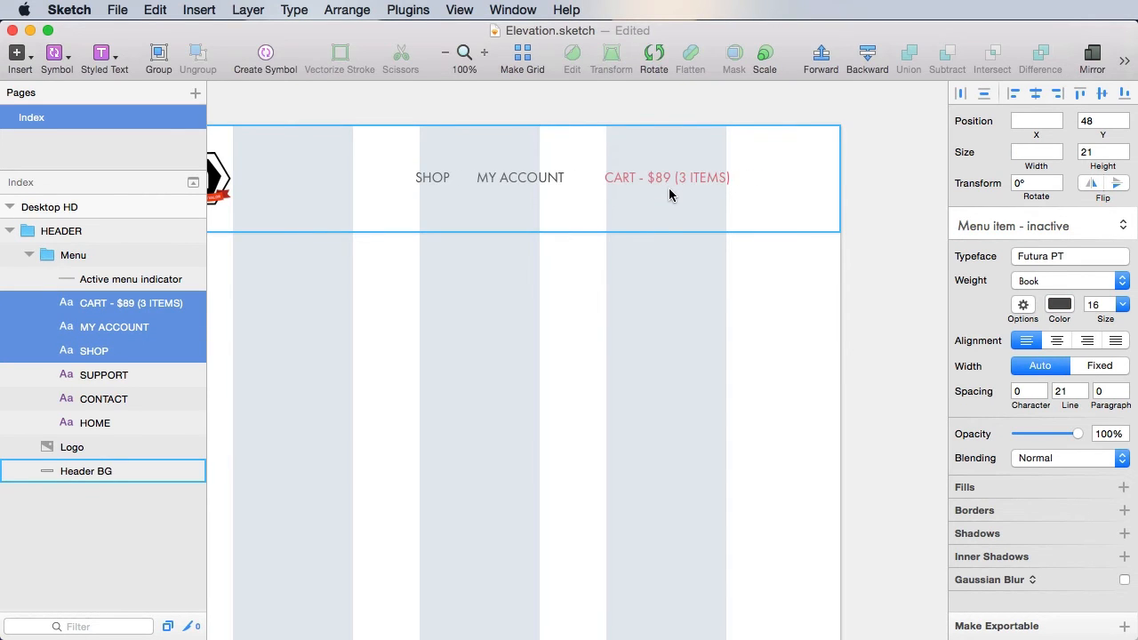
{"action": "key", "text": "Escape"}
Step: Hide the layout grid and draw a vertical line about 36 px long between MY ACCOUNT and CART in the header
{"action": "scroll", "coordinate": [668, 188], "scroll_direction": "up", "scroll_amount": 3}
{"action": "scroll", "coordinate": [693, 376], "scroll_direction": "right", "scroll_amount": 2}
{"action": "key", "text": "ctrl+l"}
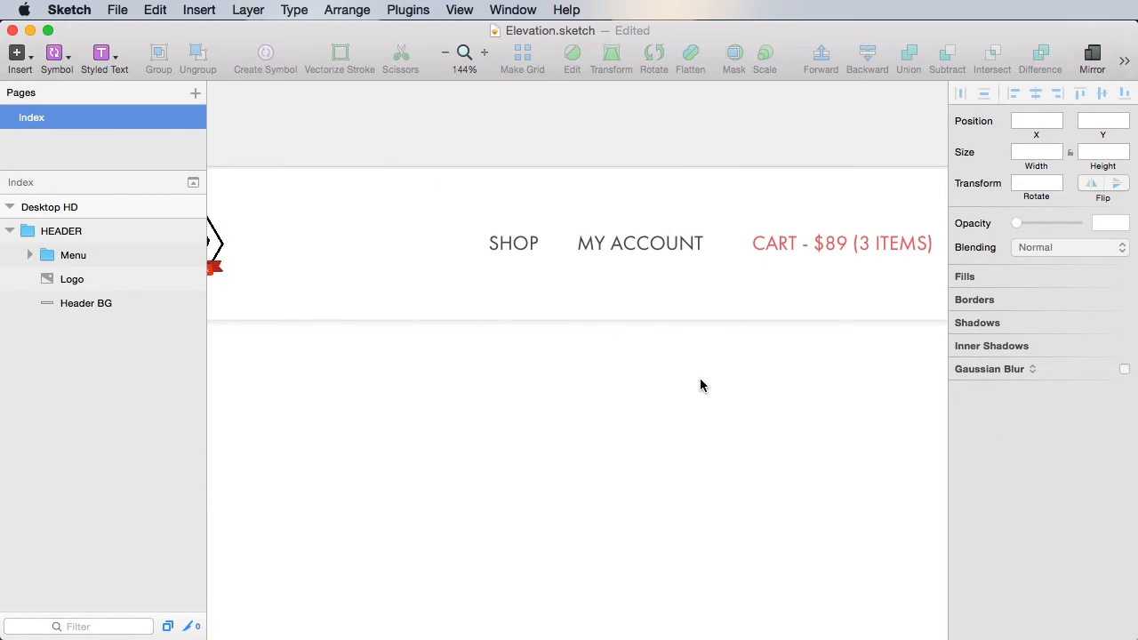
{"action": "left_click", "coordinate": [662, 245], "text": "super"}
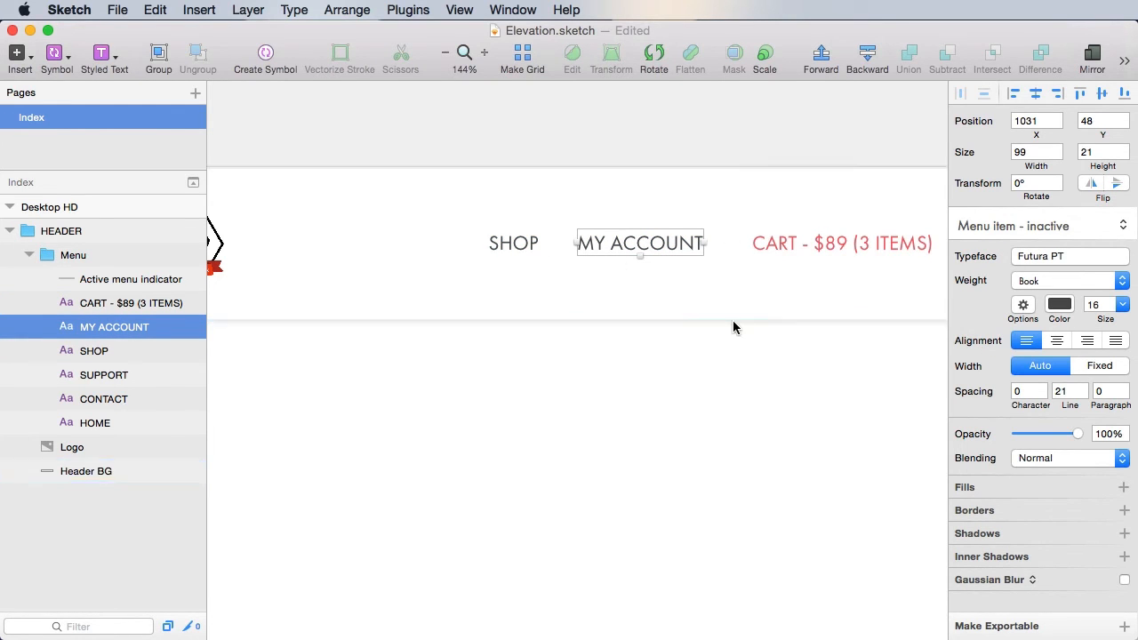
{"action": "left_click", "coordinate": [740, 374]}
{"action": "left_click", "coordinate": [736, 283]}
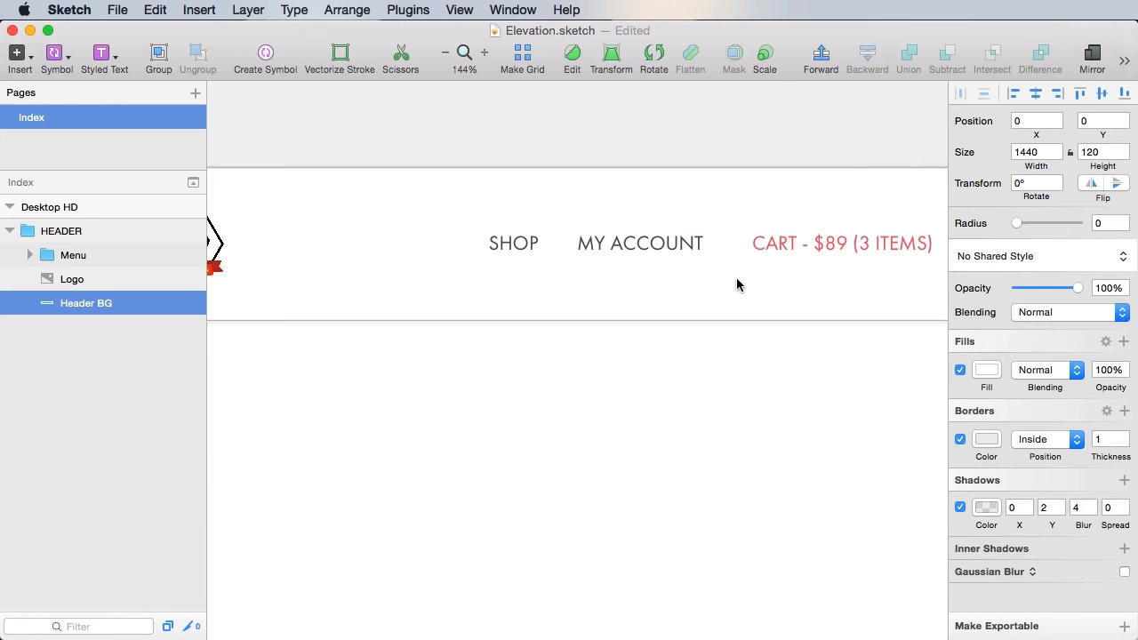
{"action": "key", "text": "l"}
{"action": "left_click_drag", "start_coordinate": [728, 218], "coordinate": [738, 263]}
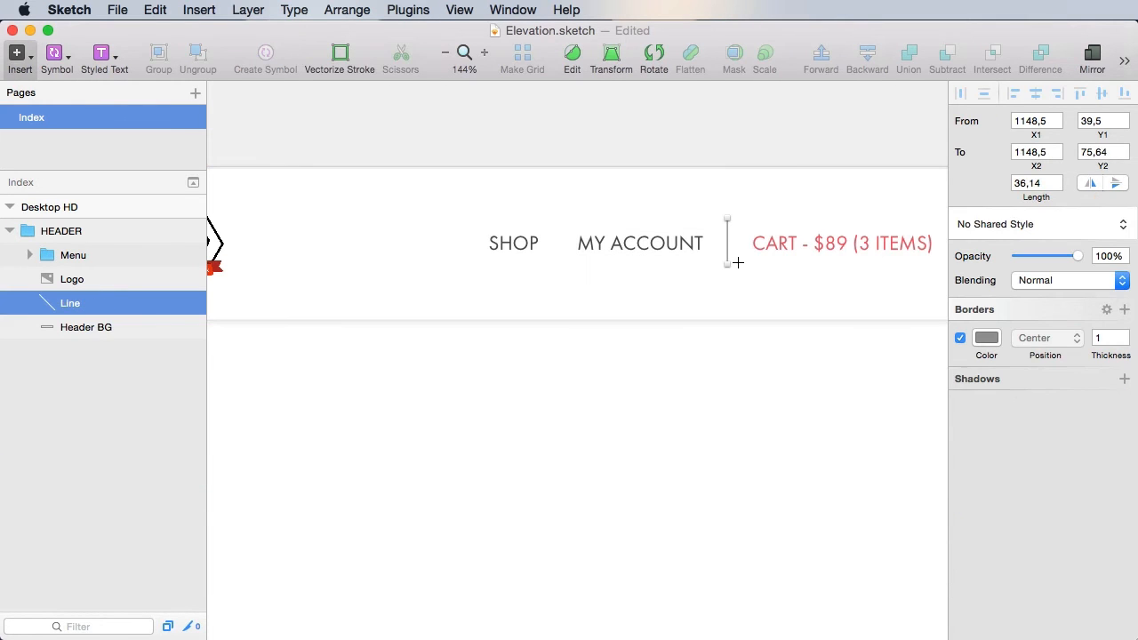
Step: Set the vertical line's length to 30 px and shift it 1 px left
{"action": "key", "text": "Tab"}
{"action": "type", "text": "30"}
{"action": "key", "text": "Tab"}
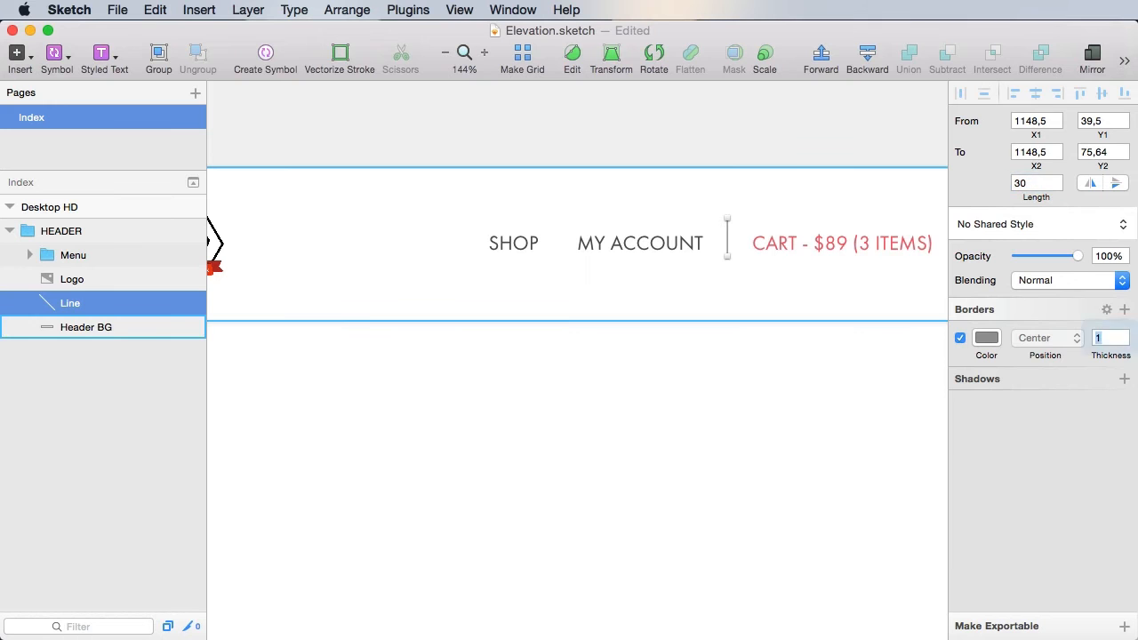
{"action": "left_click", "coordinate": [734, 279]}
{"action": "left_click", "coordinate": [730, 234]}
Step: Set the vertical line's border colour to light grey ECECEC
{"action": "key", "text": "z"}
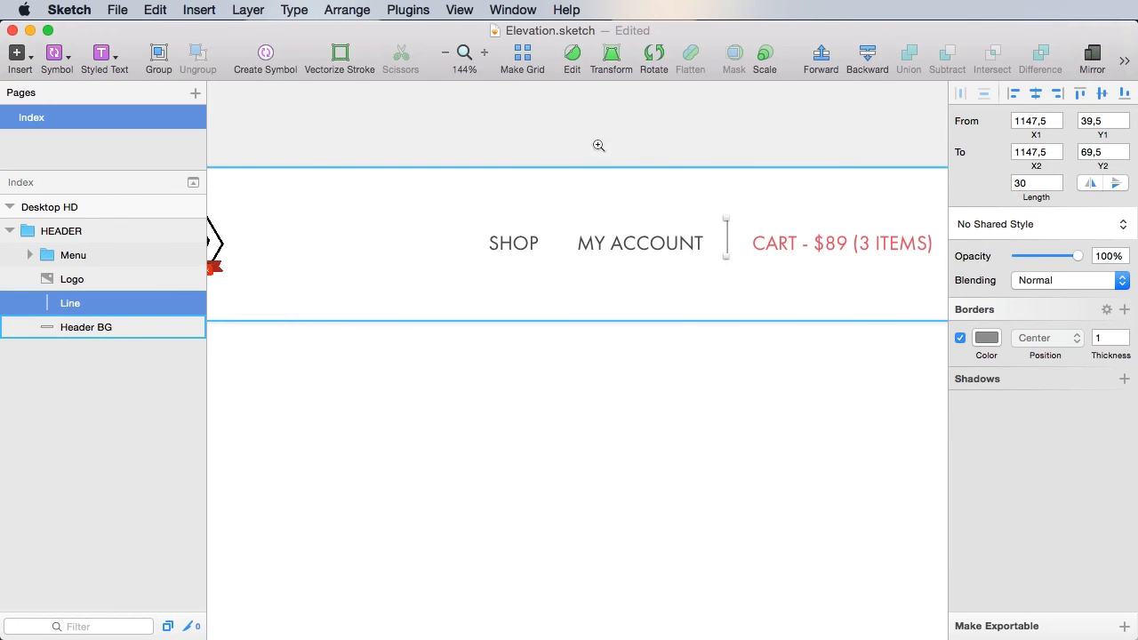
{"action": "left_click_drag", "start_coordinate": [599, 145], "coordinate": [869, 378]}
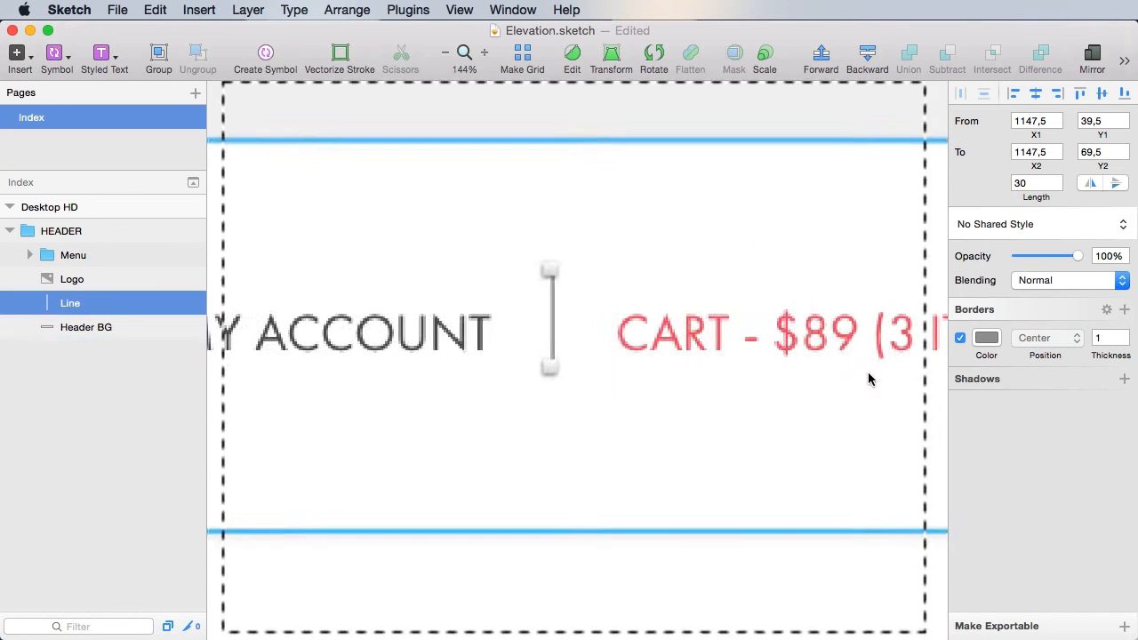
{"action": "left_click", "coordinate": [987, 339]}
{"action": "left_click_drag", "start_coordinate": [956, 448], "coordinate": [957, 405]}
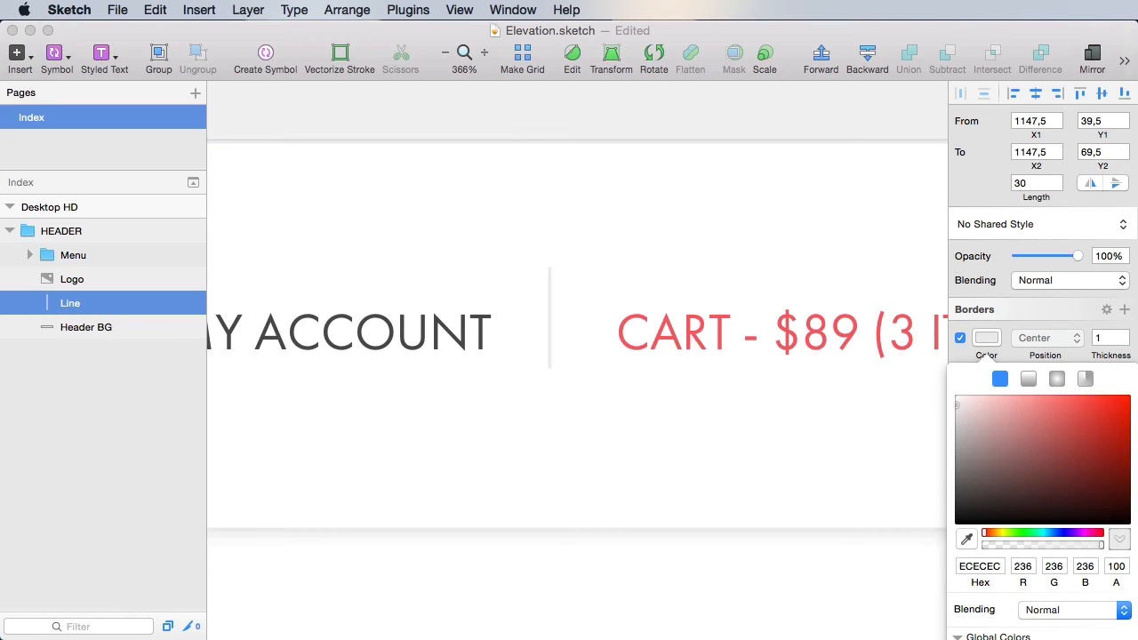
{"action": "left_click", "coordinate": [720, 579]}
{"action": "left_click", "coordinate": [665, 569]}
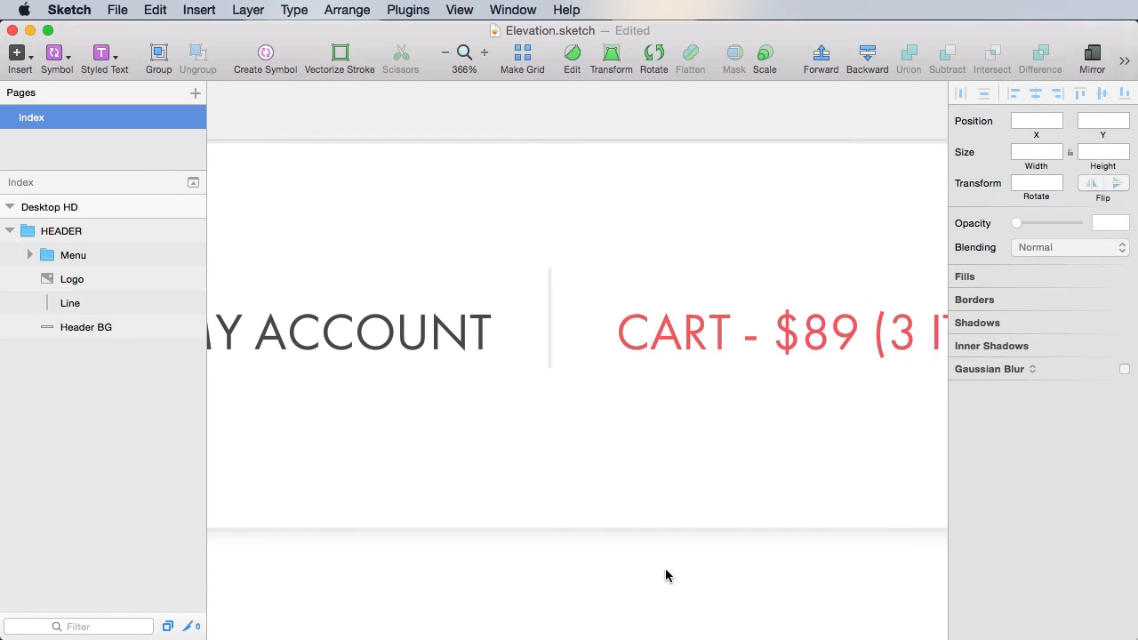
Step: Make the vertical line dashed with a 2 px dash and a 2 px gap
{"action": "left_click", "coordinate": [549, 336]}
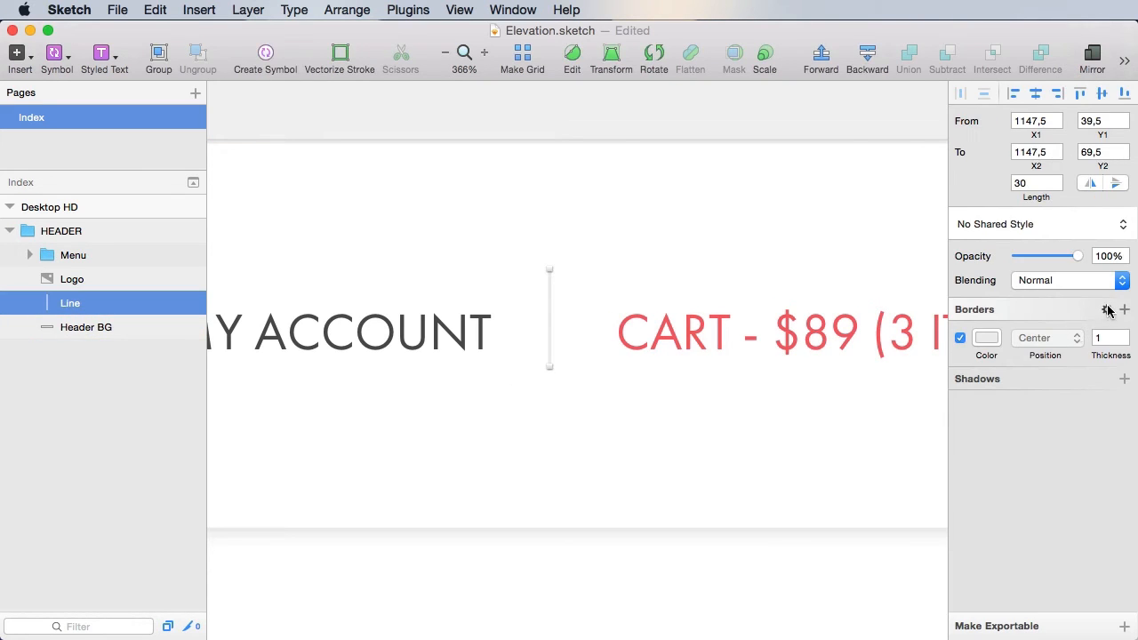
{"action": "left_click", "coordinate": [1106, 309]}
{"action": "type", "text": "2"}
{"action": "key", "text": "Tab"}
{"action": "type", "text": "2"}
{"action": "key", "text": "Tab"}
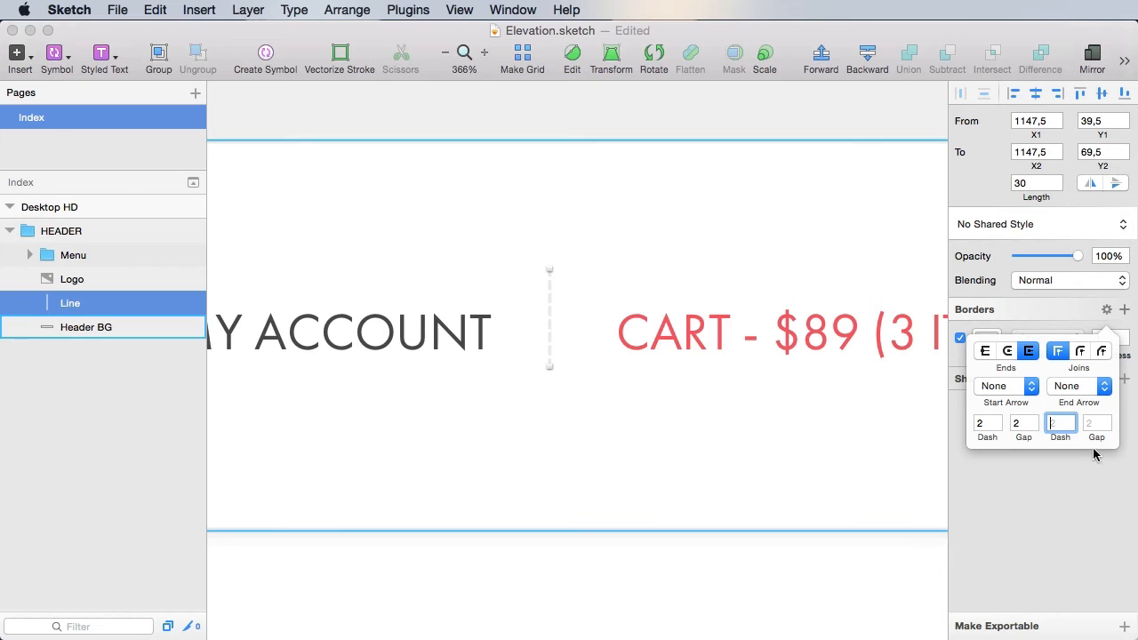
{"action": "left_click", "coordinate": [807, 590]}
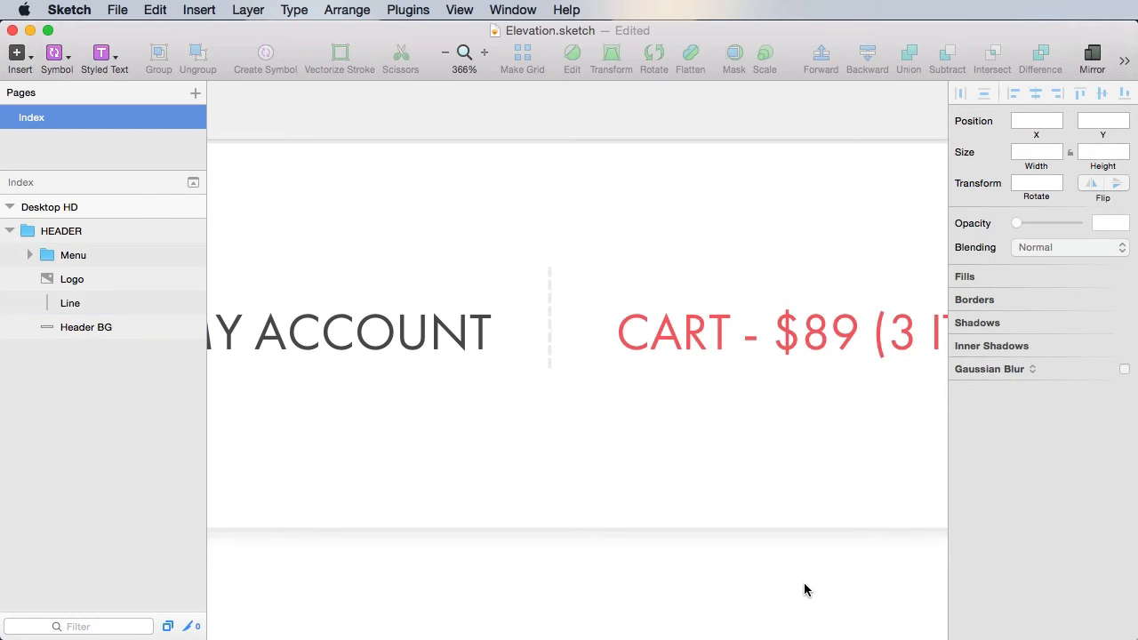
Step: Move the dashed line to X 1137,5 with its ends at Y 45 and 75, between MY ACCOUNT and CART
{"action": "left_click_drag", "start_coordinate": [551, 331], "coordinate": [557, 332]}
{"action": "scroll", "coordinate": [597, 447], "scroll_direction": "left", "scroll_amount": 5}
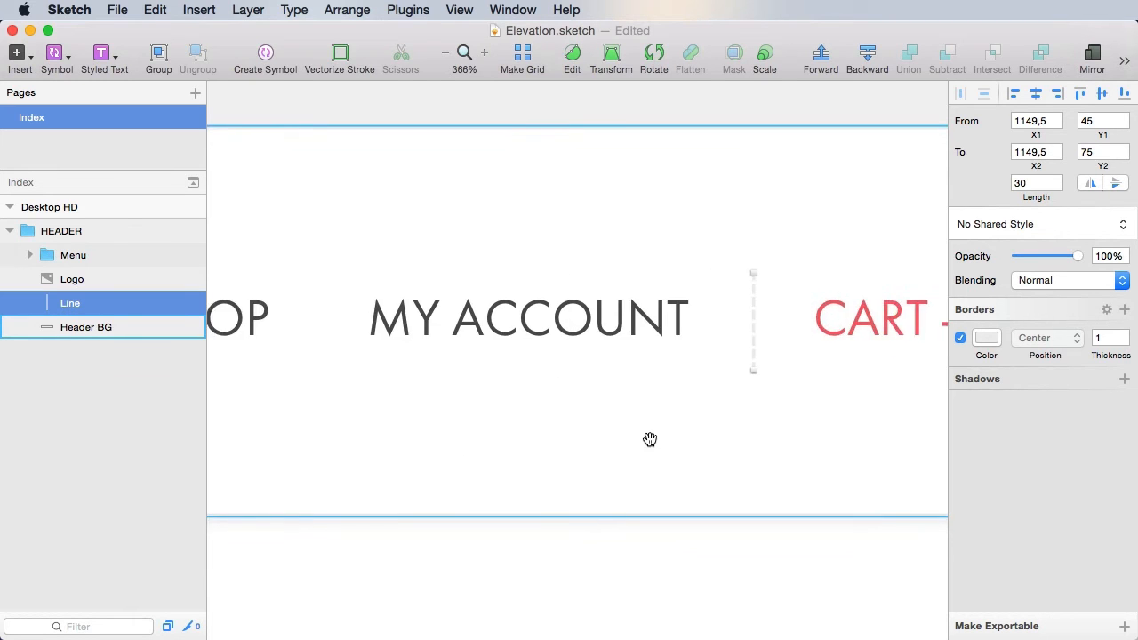
{"action": "key", "text": "alt"}
{"action": "key", "text": "Left"}
{"action": "key", "text": "Left"}
{"action": "key", "text": "shift+Left"}
Step: Move the MY ACCOUNT and SHOP texts together 23 px left, away from the dashed line
{"action": "left_click", "coordinate": [642, 316]}
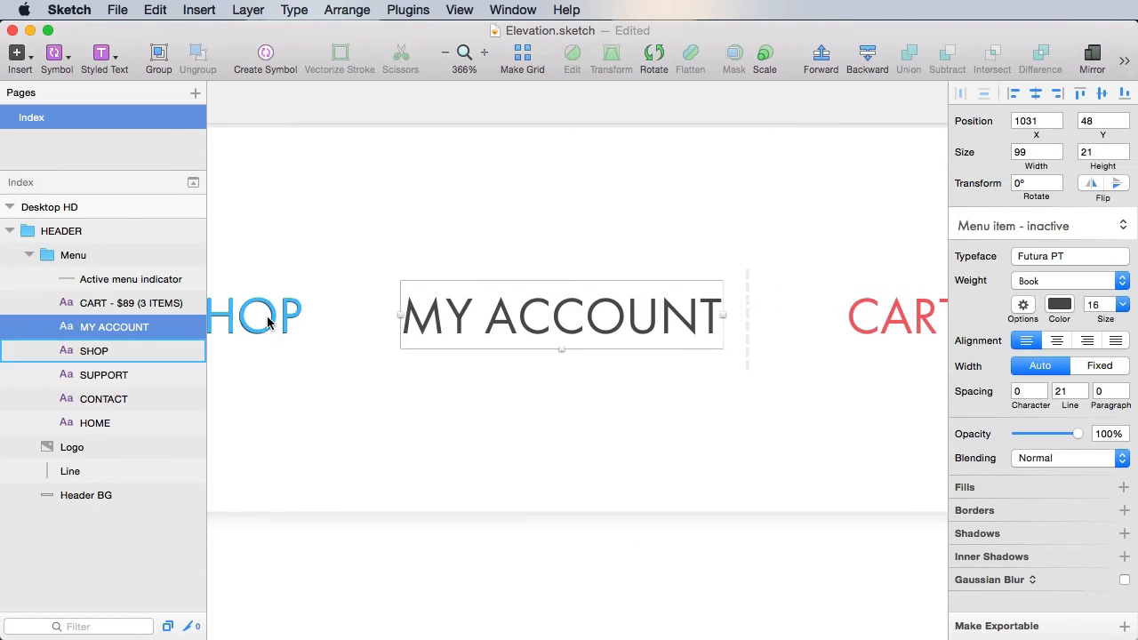
{"action": "left_click", "coordinate": [93, 350], "text": "shift"}
{"action": "key", "text": "alt"}
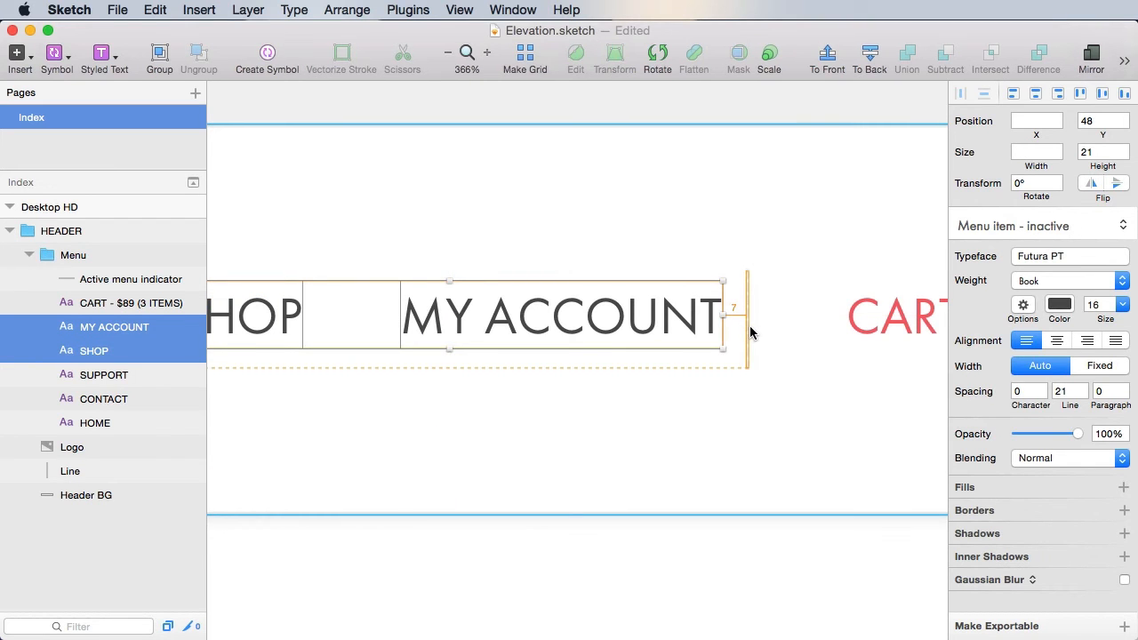
{"action": "key", "text": "Left"}
{"action": "key", "text": "Left"}
{"action": "key", "text": "Left"}
{"action": "key", "text": "shift+Left"}
{"action": "key", "text": "shift+Left"}
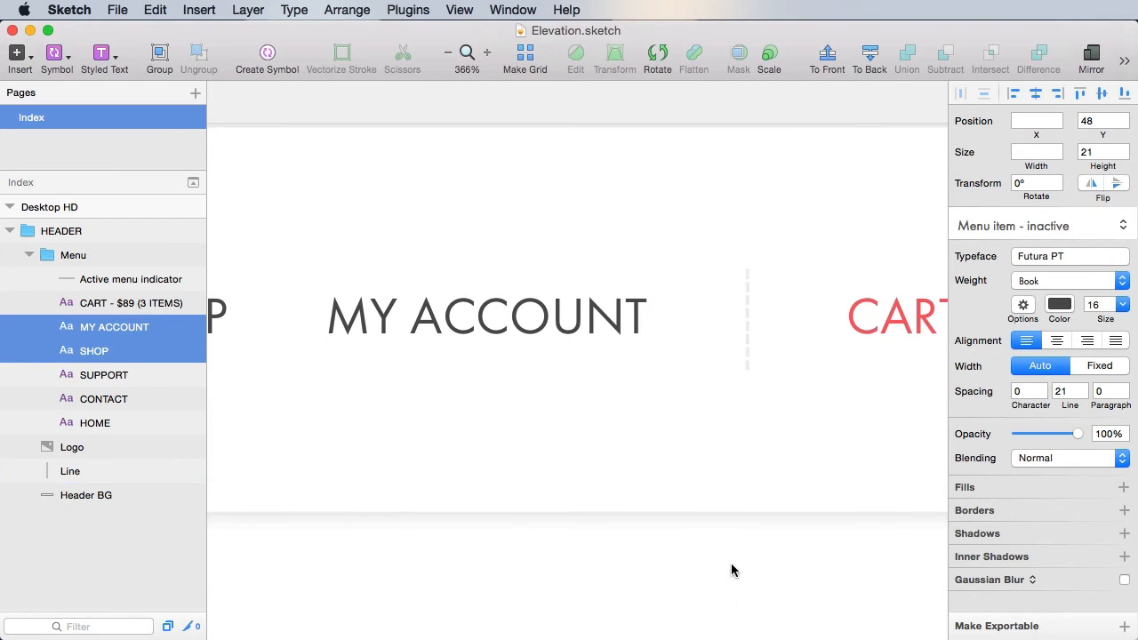
Step: Align the dashed line with the vertical middle of the Header BG rectangle
{"action": "left_click", "coordinate": [747, 311]}
{"action": "left_click", "coordinate": [791, 370], "text": "shift"}
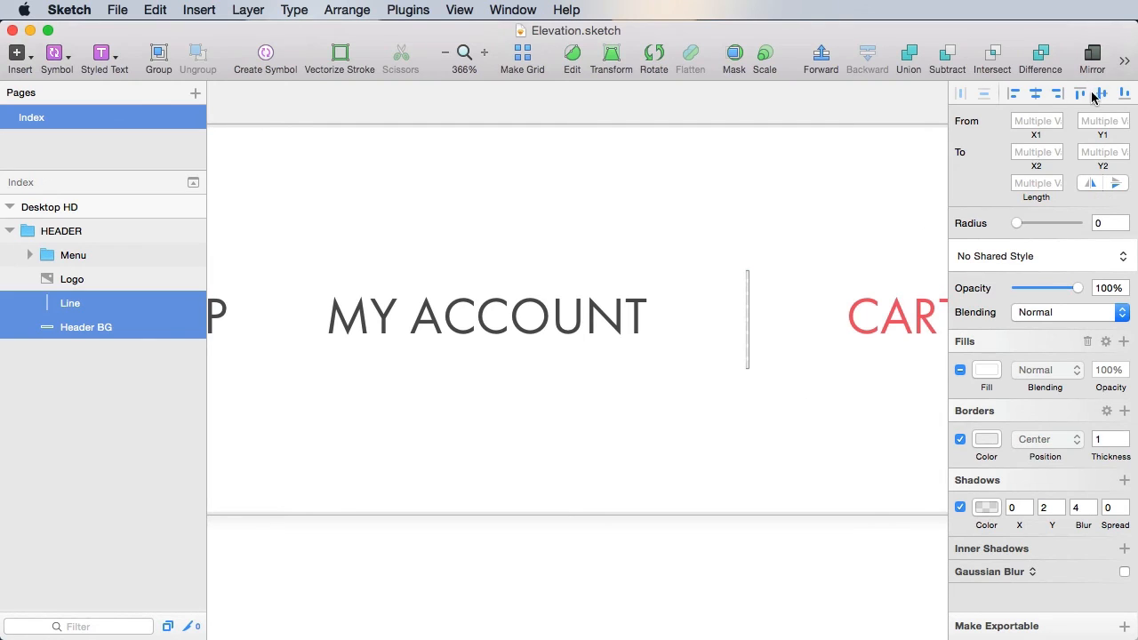
{"action": "left_click", "coordinate": [727, 615]}
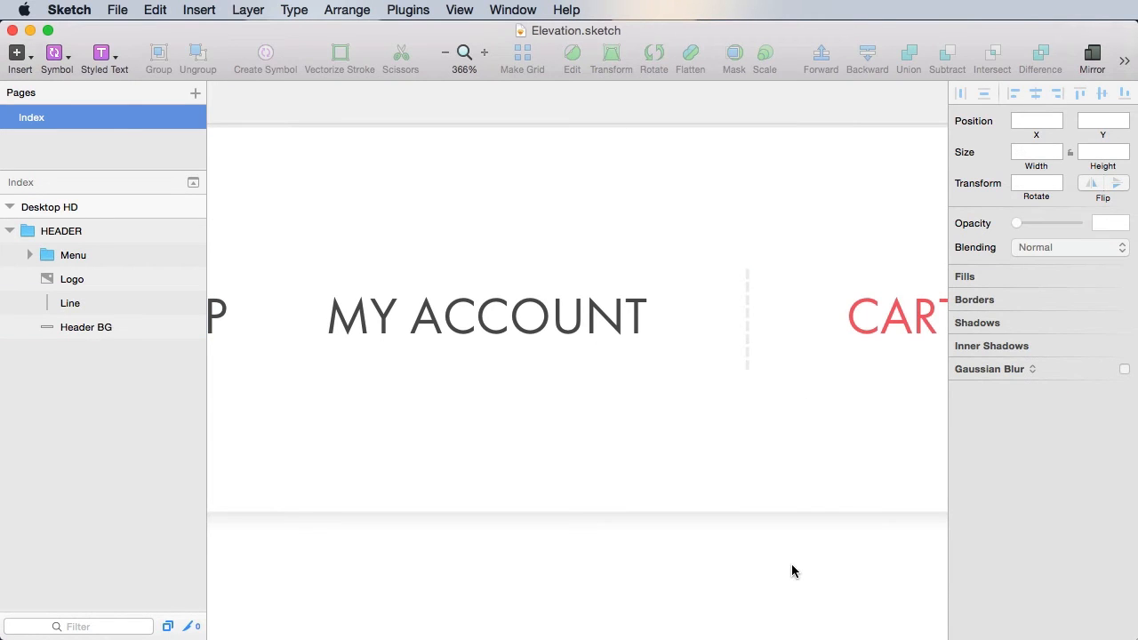
Step: Darken the dashed line's border colour to grey B1B1B1
{"action": "left_click", "coordinate": [747, 326]}
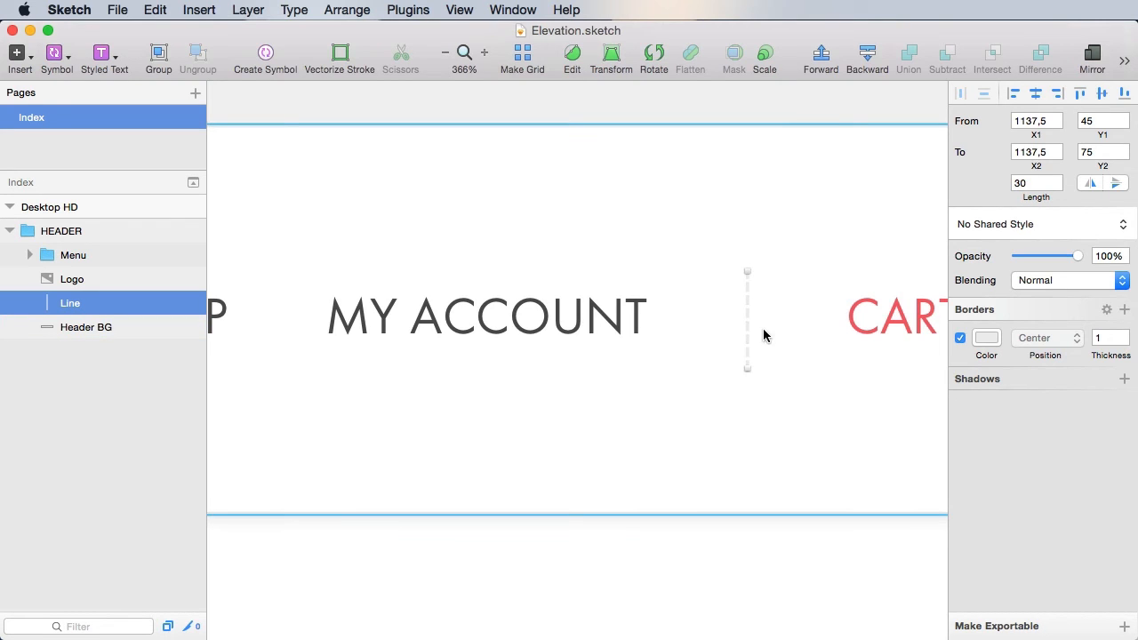
{"action": "left_click", "coordinate": [996, 341]}
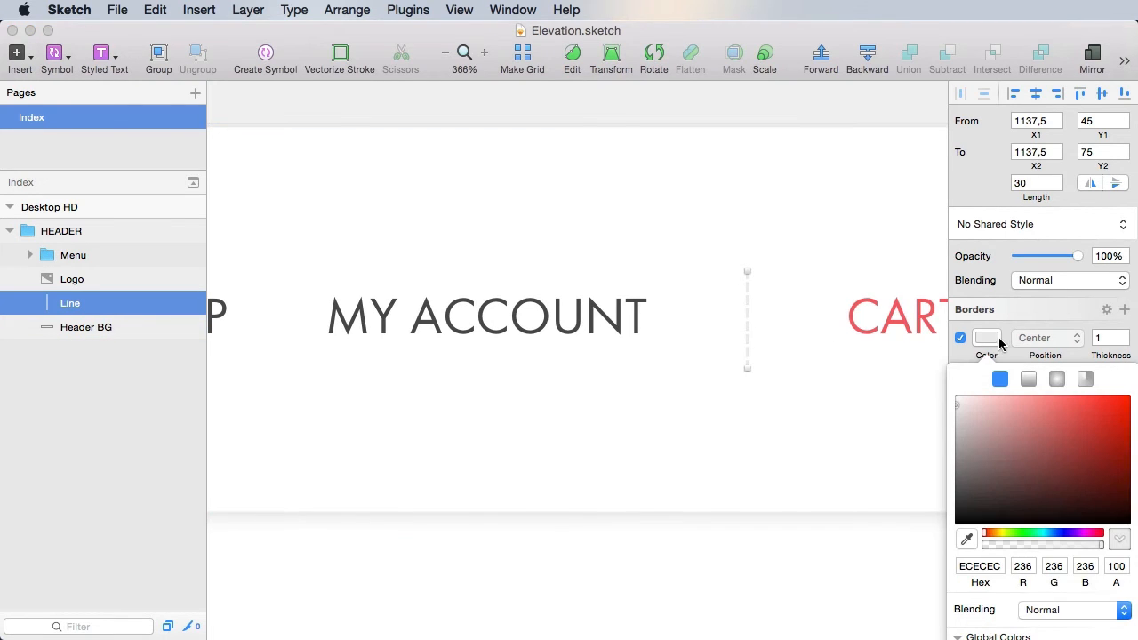
{"action": "left_click", "coordinate": [956, 485]}
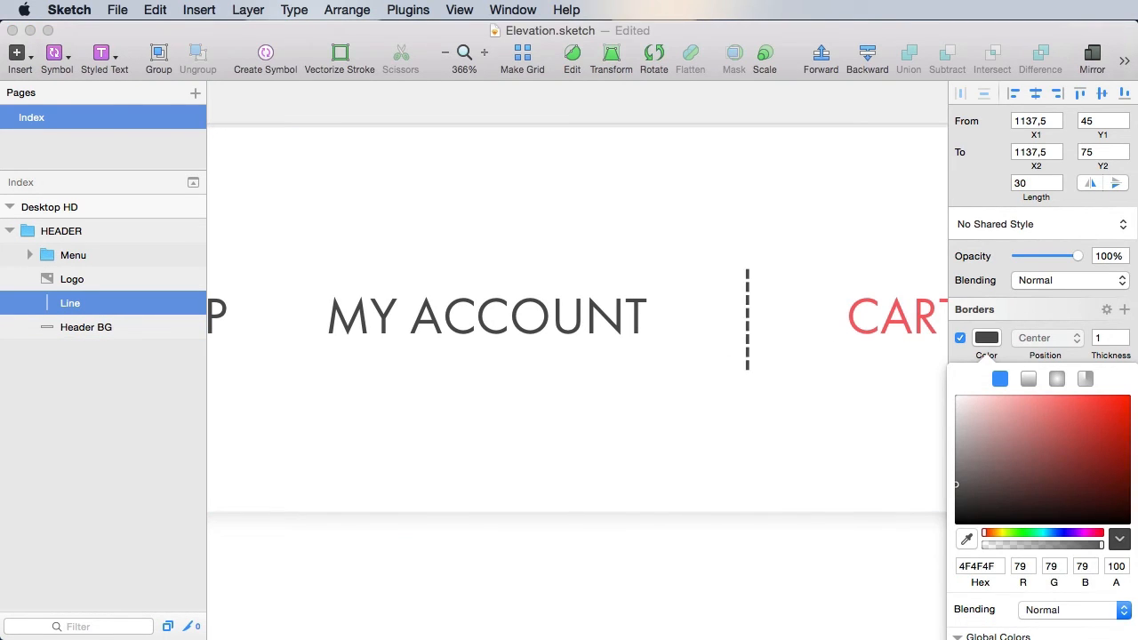
{"action": "left_click_drag", "start_coordinate": [965, 461], "coordinate": [938, 439]}
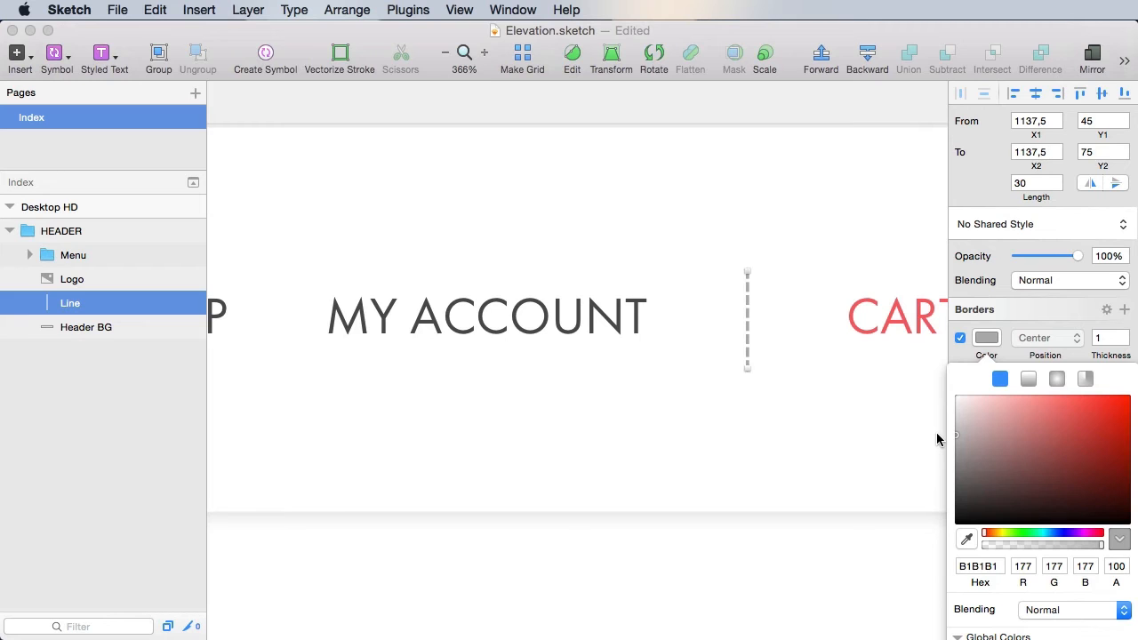
{"action": "left_click", "coordinate": [937, 438]}
Step: Create a shared style from the dashed line with a name beginning "Dott" and save the document
{"action": "left_click", "coordinate": [1011, 225]}
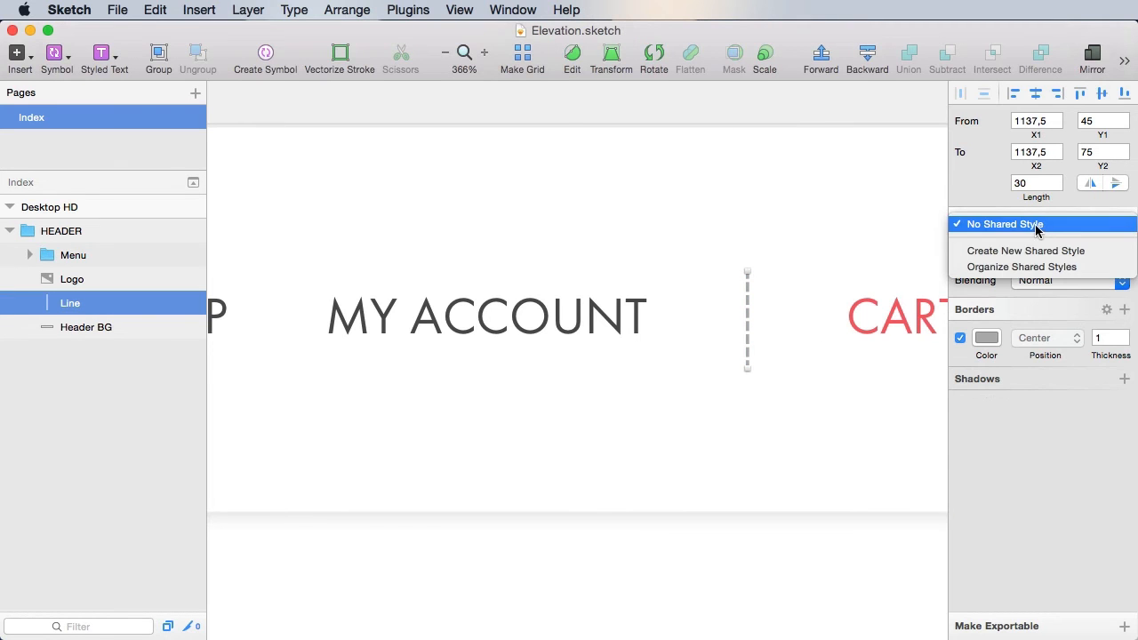
{"action": "left_click", "coordinate": [1037, 251]}
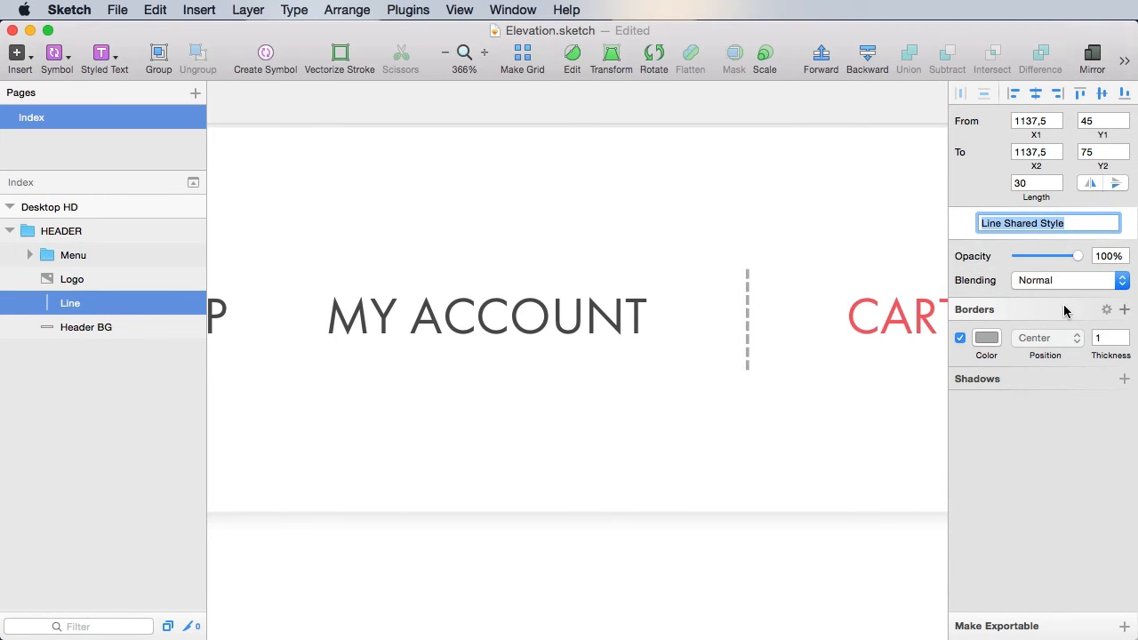
{"action": "type", "text": "Dott"}
{"action": "key", "text": "Return"}
{"action": "left_click", "coordinate": [821, 575]}
{"action": "key", "text": "super+s"}
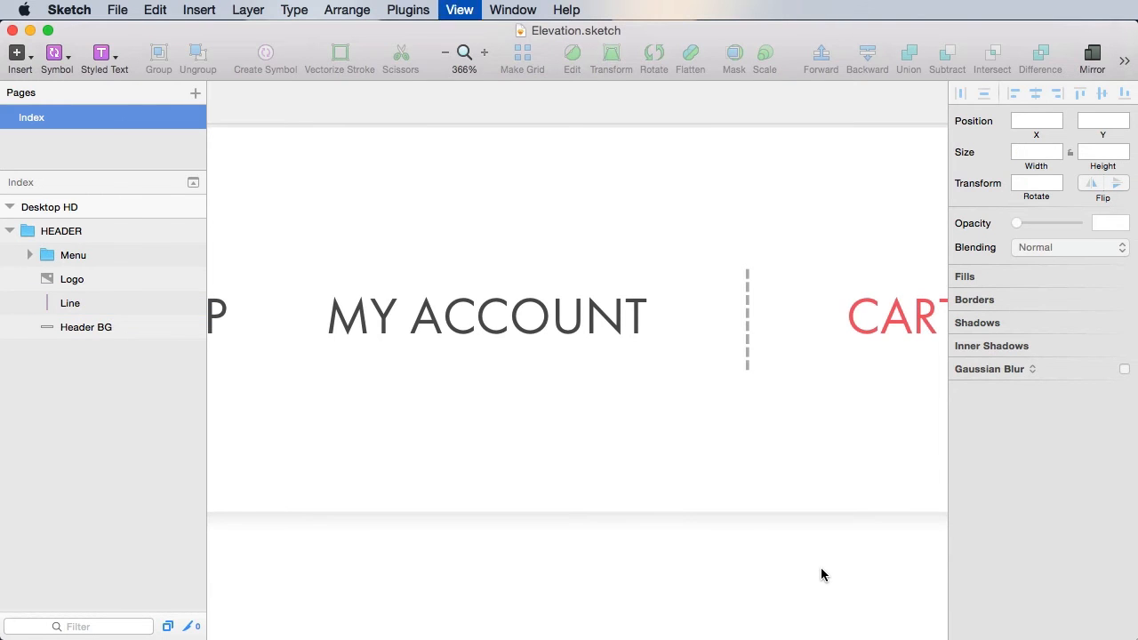
Step: Add the text OUR LATEST THEME in the empty area below the header
{"action": "key", "text": "super+1"}
{"action": "key", "text": "z"}
{"action": "left_click_drag", "start_coordinate": [394, 151], "coordinate": [800, 89]}
{"action": "left_click_drag", "start_coordinate": [587, 474], "coordinate": [624, 449]}
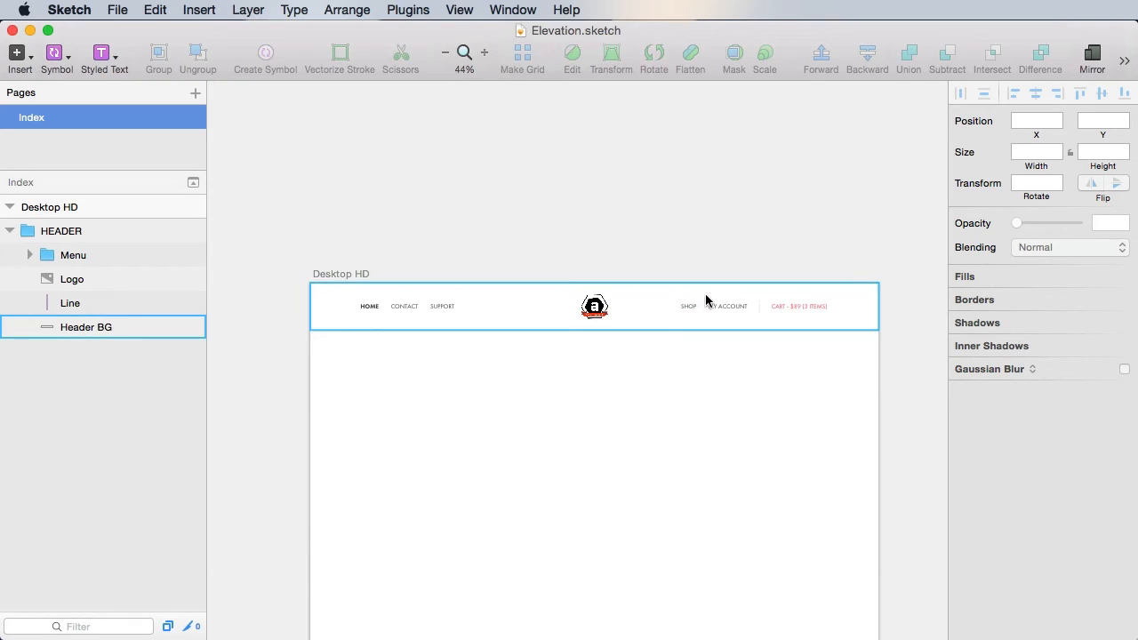
{"action": "key", "text": "Escape"}
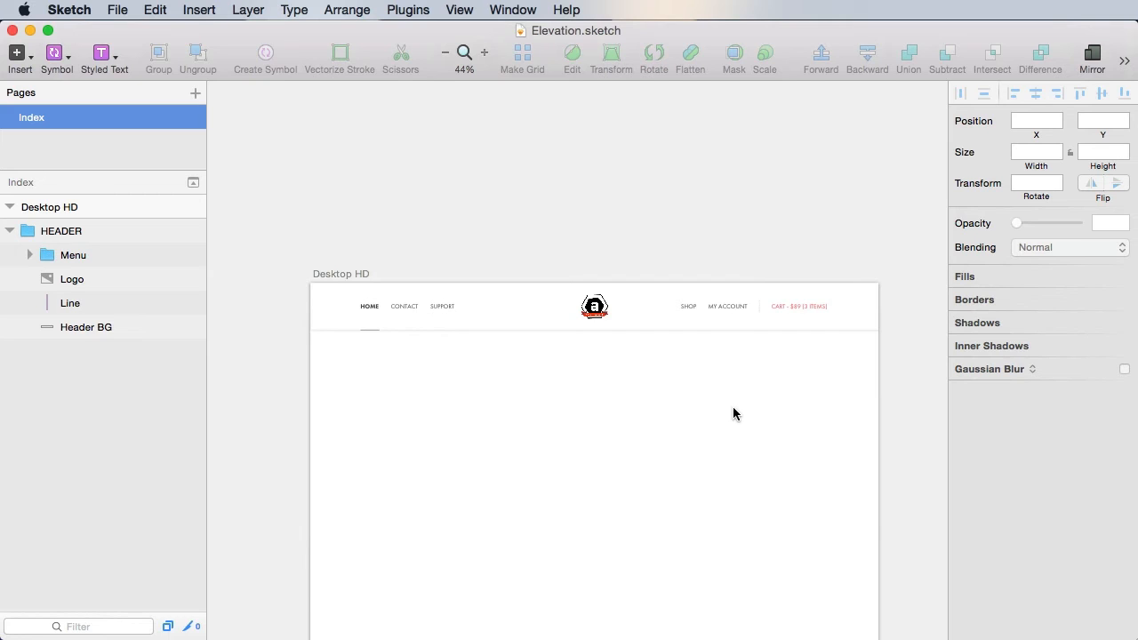
{"action": "left_click_drag", "start_coordinate": [717, 525], "coordinate": [704, 381]}
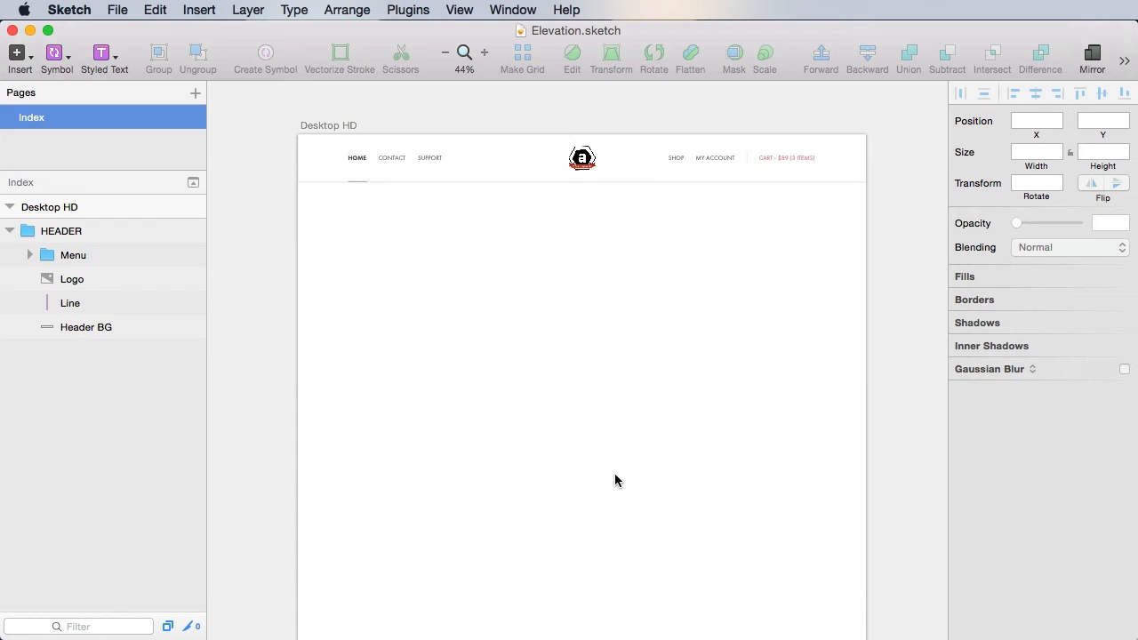
{"action": "key", "text": "t"}
{"action": "left_click", "coordinate": [566, 256]}
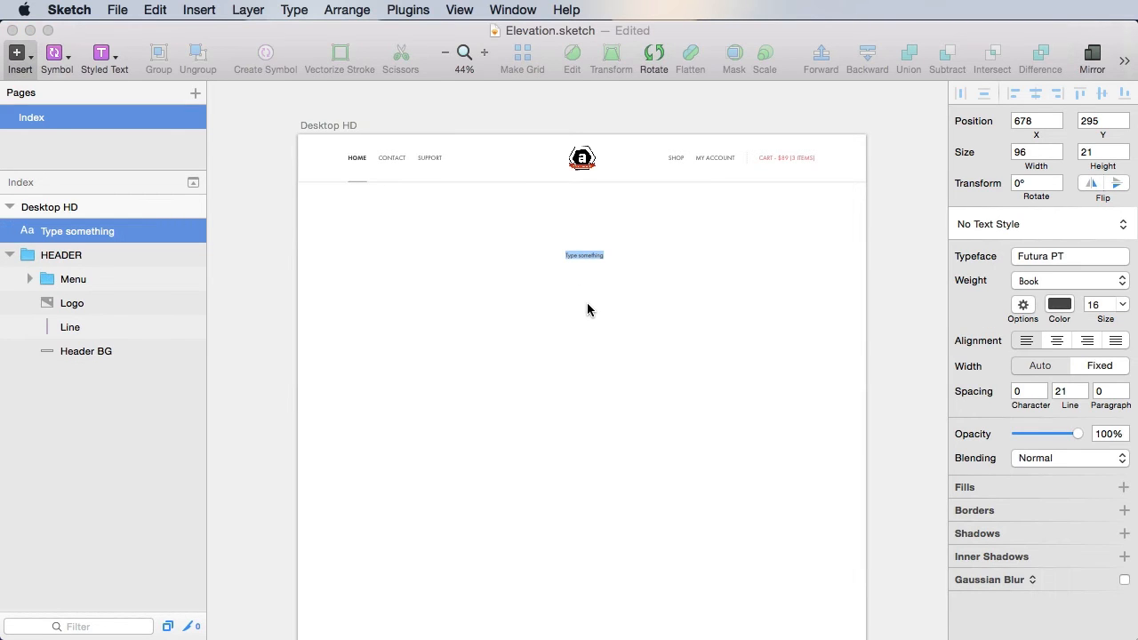
{"action": "type", "text": "OUR"}
{"action": "left_click", "coordinate": [851, 234]}
Step: Set the font size of the OUR LATEST THEME text to 20
{"action": "left_click_drag", "start_coordinate": [419, 150], "coordinate": [813, 477]}
{"action": "left_click_drag", "start_coordinate": [389, 164], "coordinate": [782, 417]}
{"action": "left_click_drag", "start_coordinate": [668, 400], "coordinate": [709, 387]}
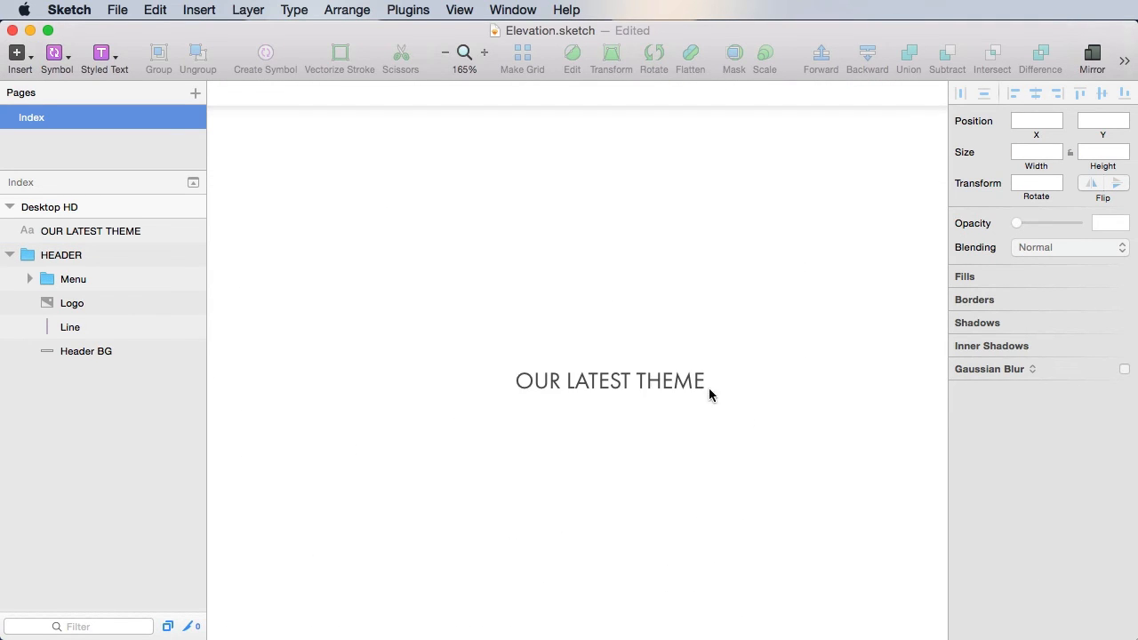
{"action": "left_click", "coordinate": [707, 386]}
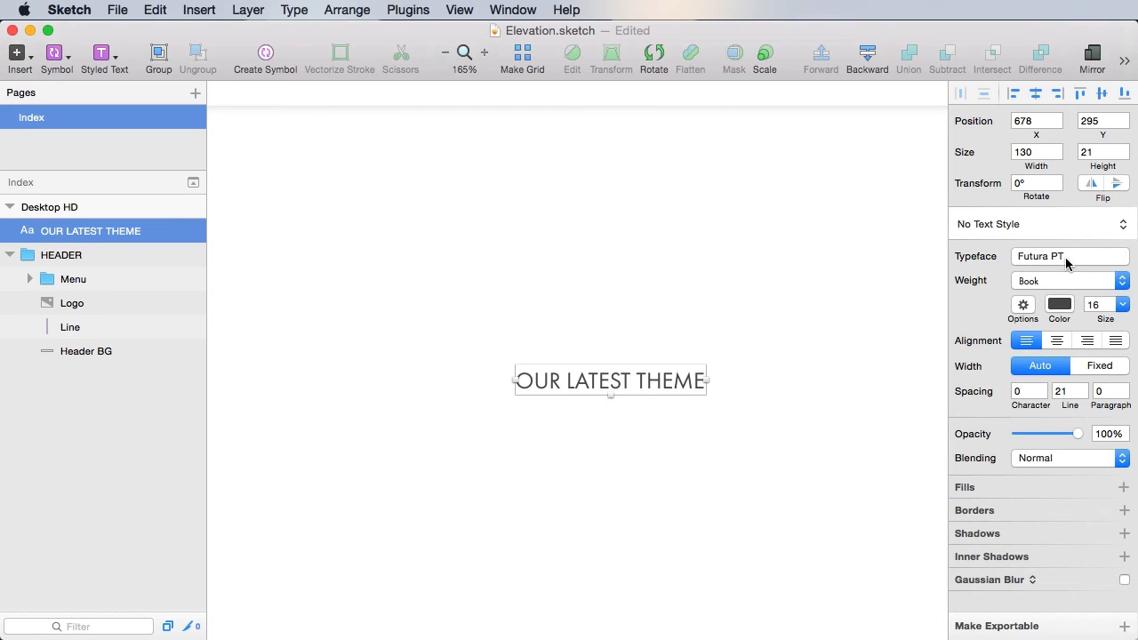
{"action": "left_click", "coordinate": [1094, 304]}
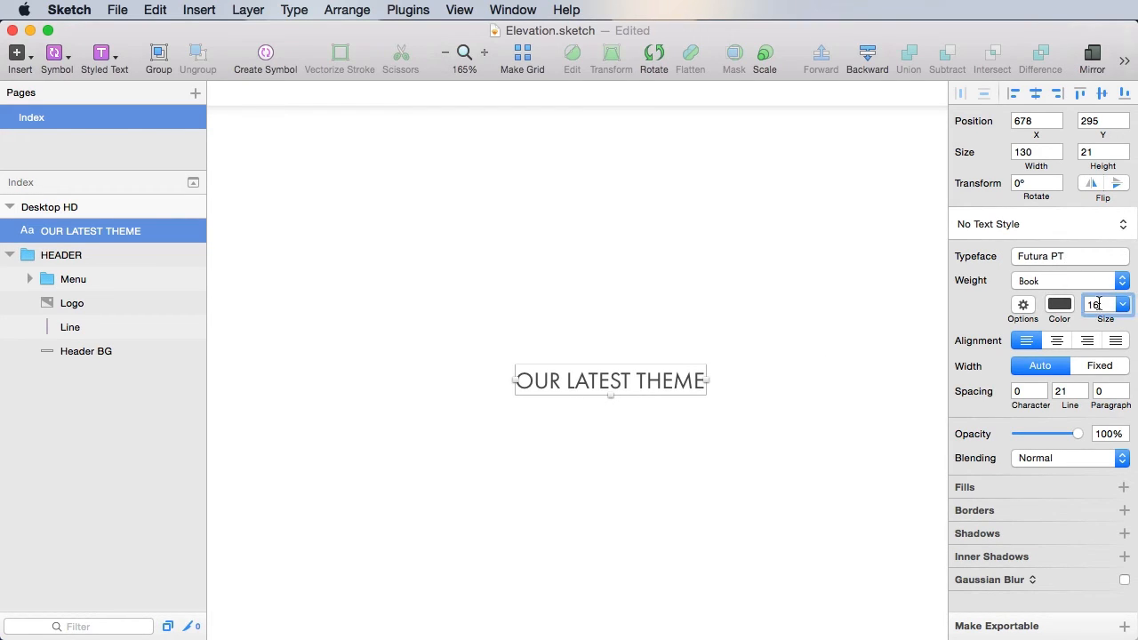
{"action": "type", "text": "20"}
{"action": "key", "text": "Tab"}
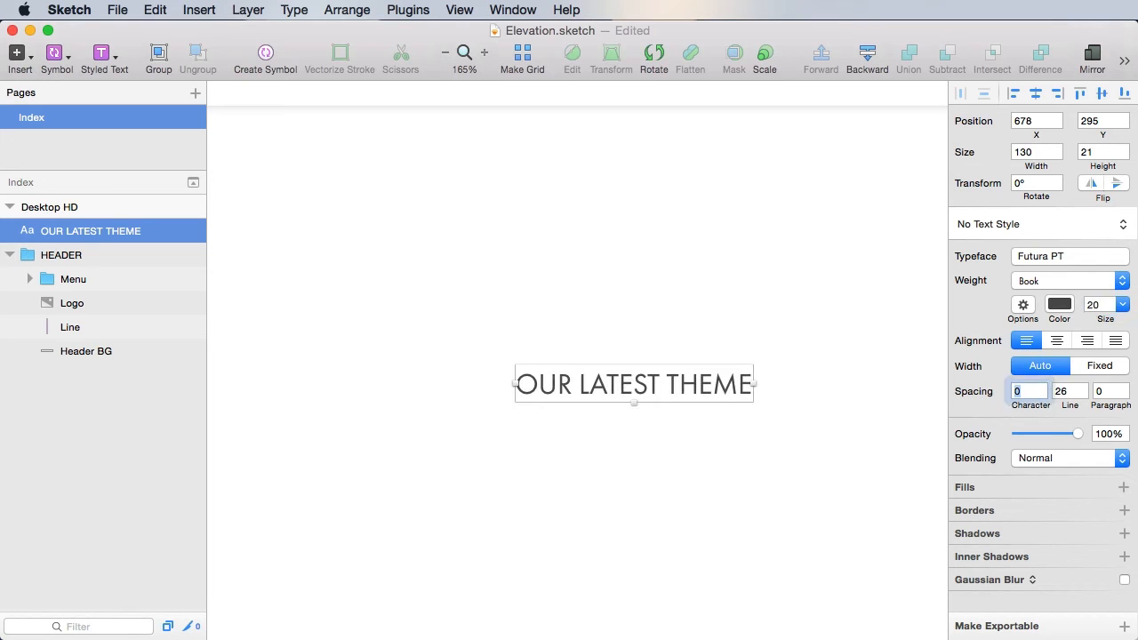
Step: Centre the OUR LATEST THEME text horizontally on the artboard and set its text alignment to centre
{"action": "left_click", "coordinate": [1035, 94]}
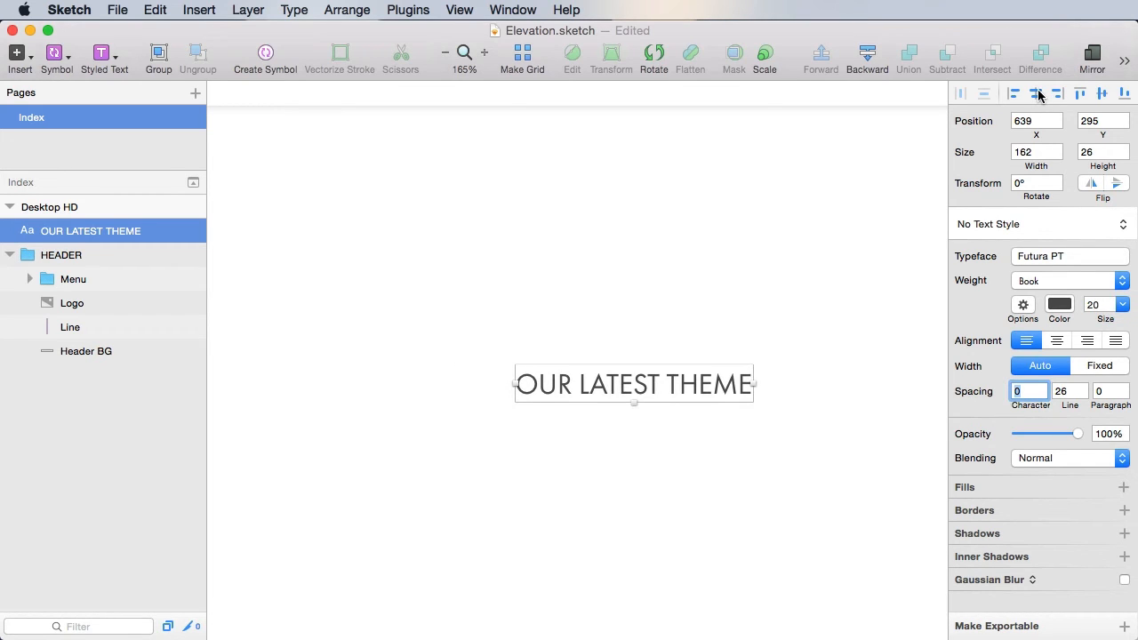
{"action": "left_click", "coordinate": [1058, 341]}
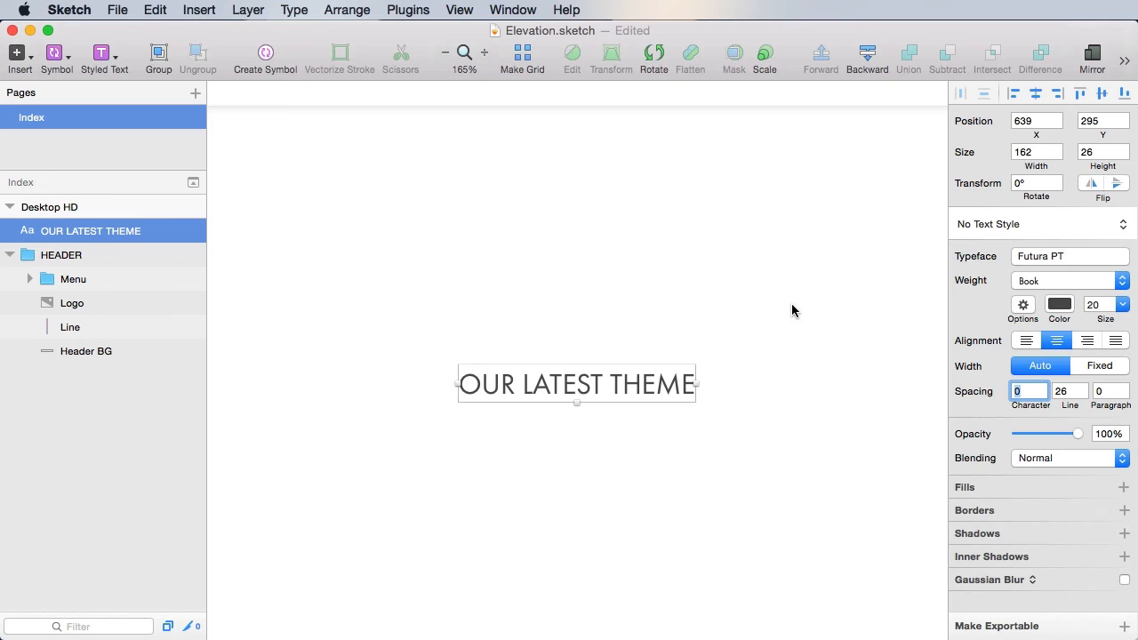
Step: Apply the divider line's grey colour B1B1B1 to the OUR LATEST THEME text
{"action": "scroll", "coordinate": [793, 310], "scroll_direction": "up", "scroll_amount": 3}
{"action": "scroll", "coordinate": [643, 371], "scroll_direction": "up", "scroll_amount": 3}
{"action": "scroll", "coordinate": [643, 370], "scroll_direction": "right", "scroll_amount": 5}
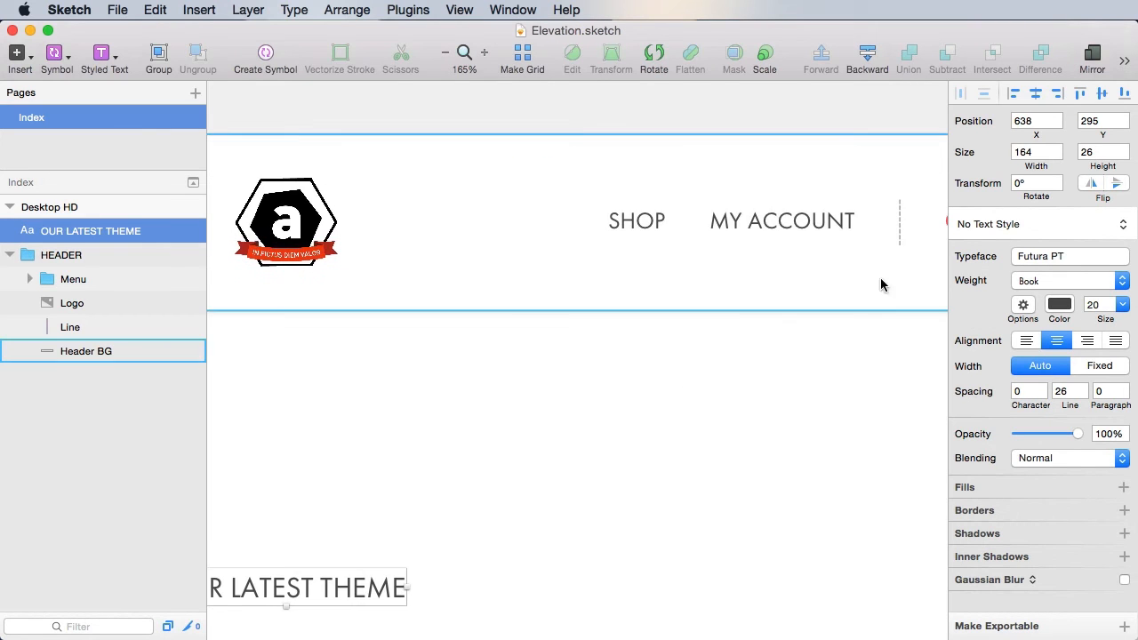
{"action": "left_click", "coordinate": [900, 229]}
{"action": "left_click", "coordinate": [986, 338]}
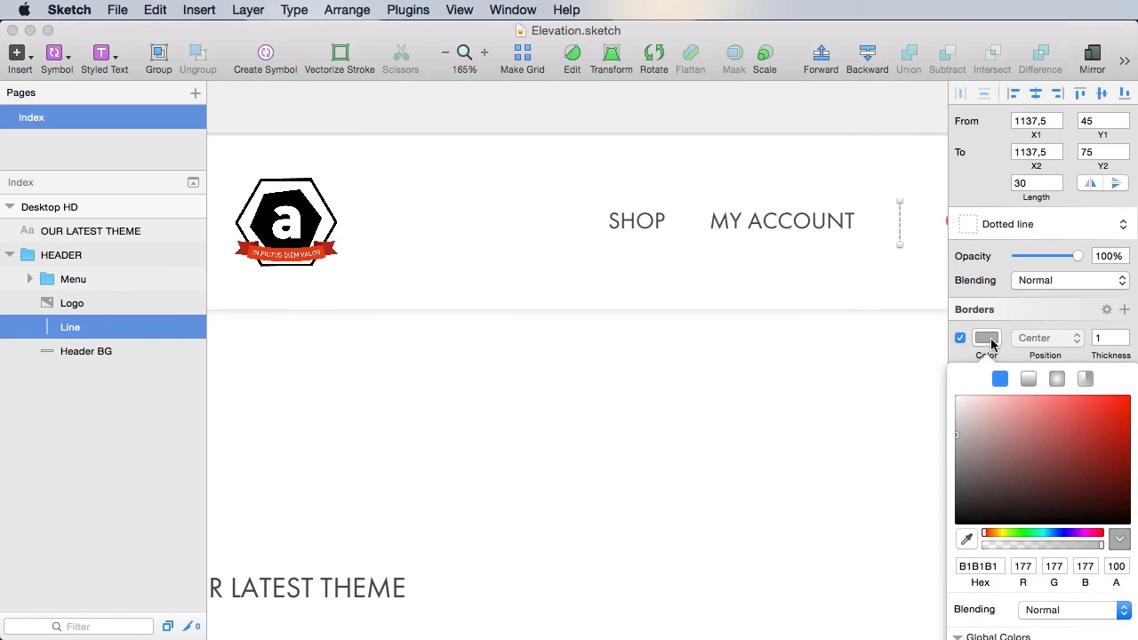
{"action": "left_click", "coordinate": [979, 566]}
{"action": "key", "text": "super+c"}
{"action": "left_click", "coordinate": [613, 494]}
{"action": "left_click", "coordinate": [575, 521]}
{"action": "left_click_drag", "start_coordinate": [575, 521], "coordinate": [859, 270]}
{"action": "left_click", "coordinate": [610, 330]}
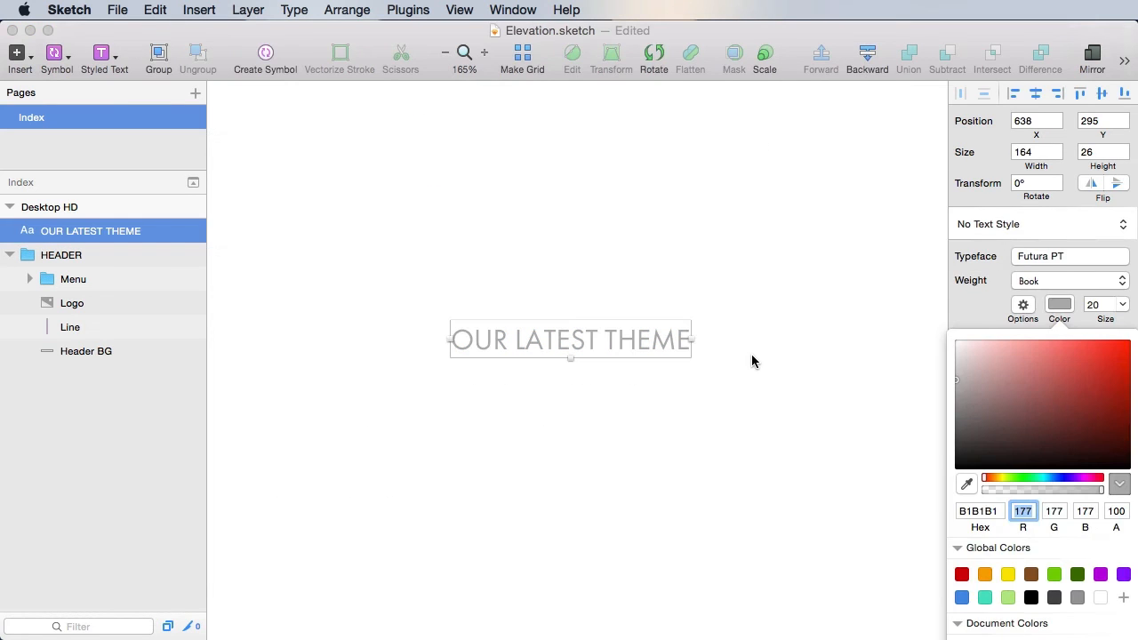
{"action": "left_click", "coordinate": [752, 361]}
Step: Add the heading's grey colour to the Elevation Theme colour palette with a name beginning "Muted te"
{"action": "left_click", "coordinate": [604, 338]}
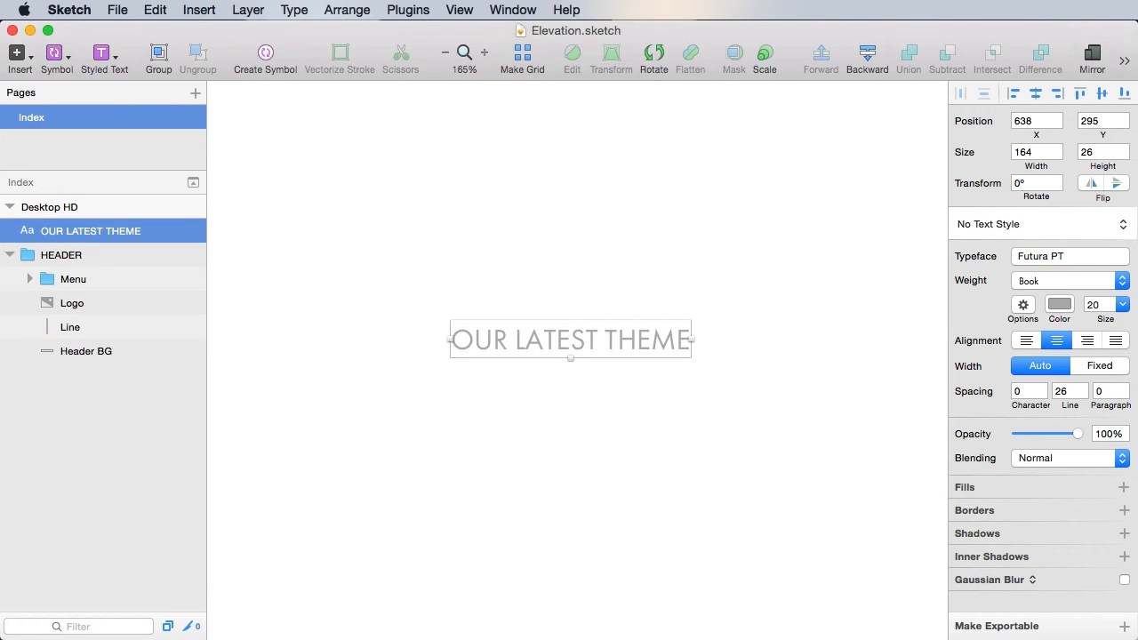
{"action": "key", "text": "super+shift+c"}
{"action": "left_click_drag", "start_coordinate": [602, 575], "coordinate": [658, 346]}
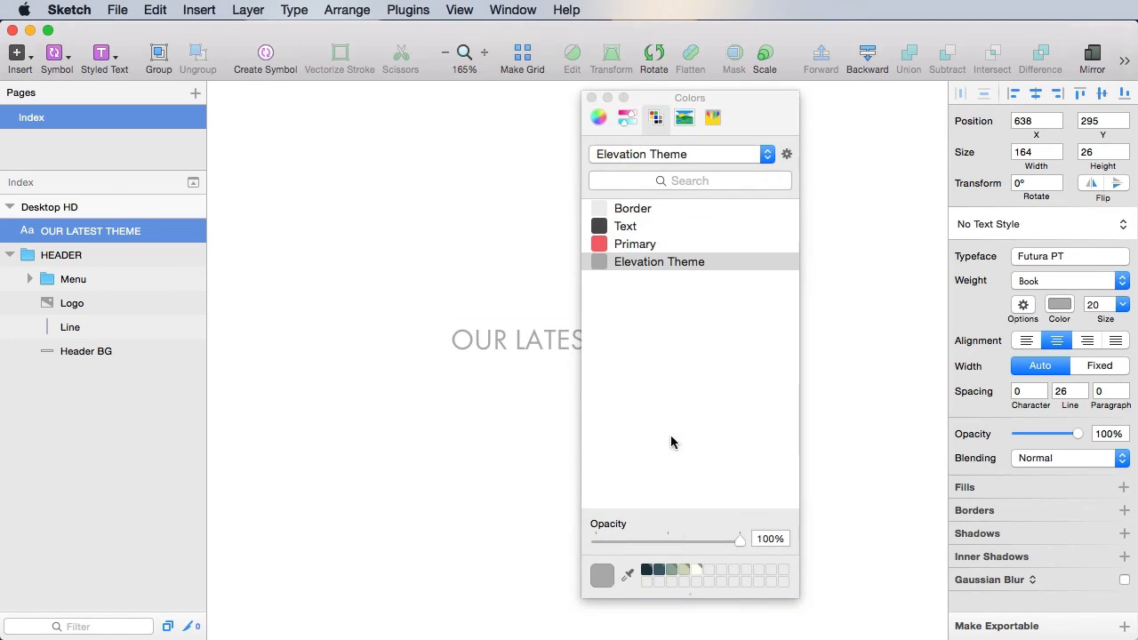
{"action": "double_click", "coordinate": [662, 263]}
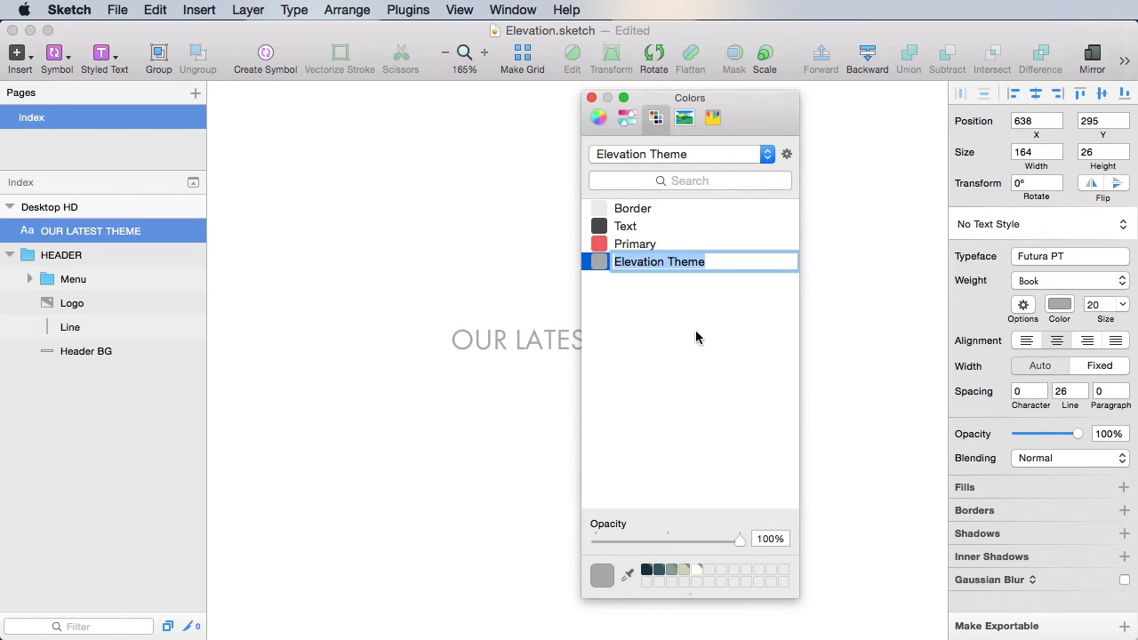
{"action": "type", "text": "Muted te"}
{"action": "key", "text": "Return"}
{"action": "left_click", "coordinate": [742, 475]}
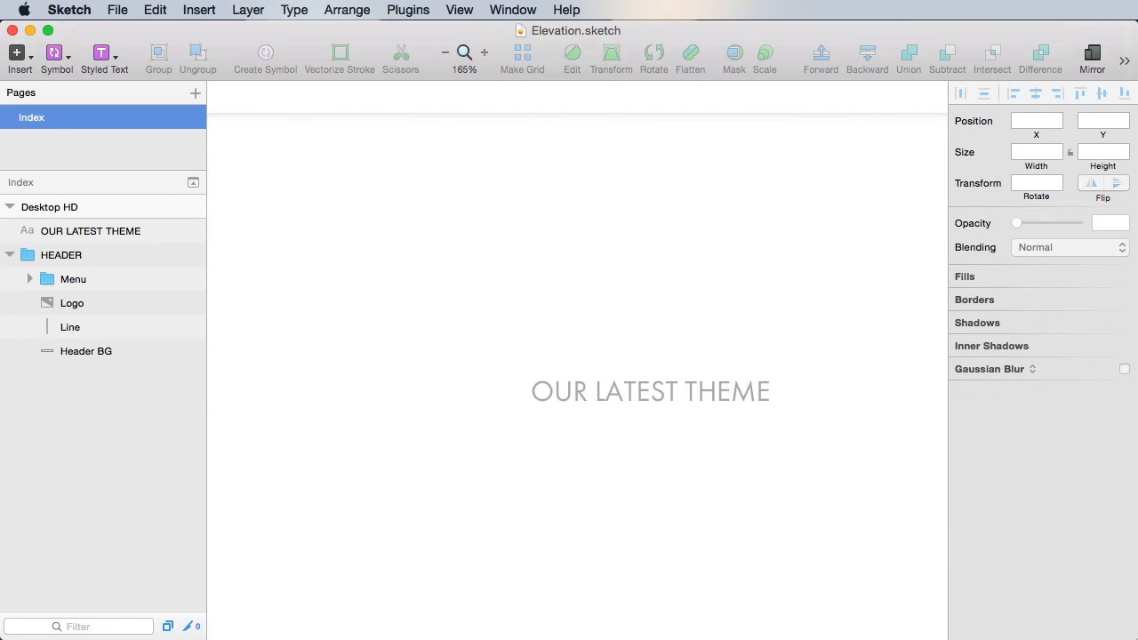
Step: Move the OUR LATEST THEME text up to Y 240 below the header and save the document
{"action": "left_click", "coordinate": [651, 391]}
{"action": "key", "text": "shift+Up"}
{"action": "key", "text": "shift+Up"}
{"action": "key", "text": "shift+Up"}
{"action": "key", "text": "shift+Up"}
{"action": "key", "text": "shift+Up"}
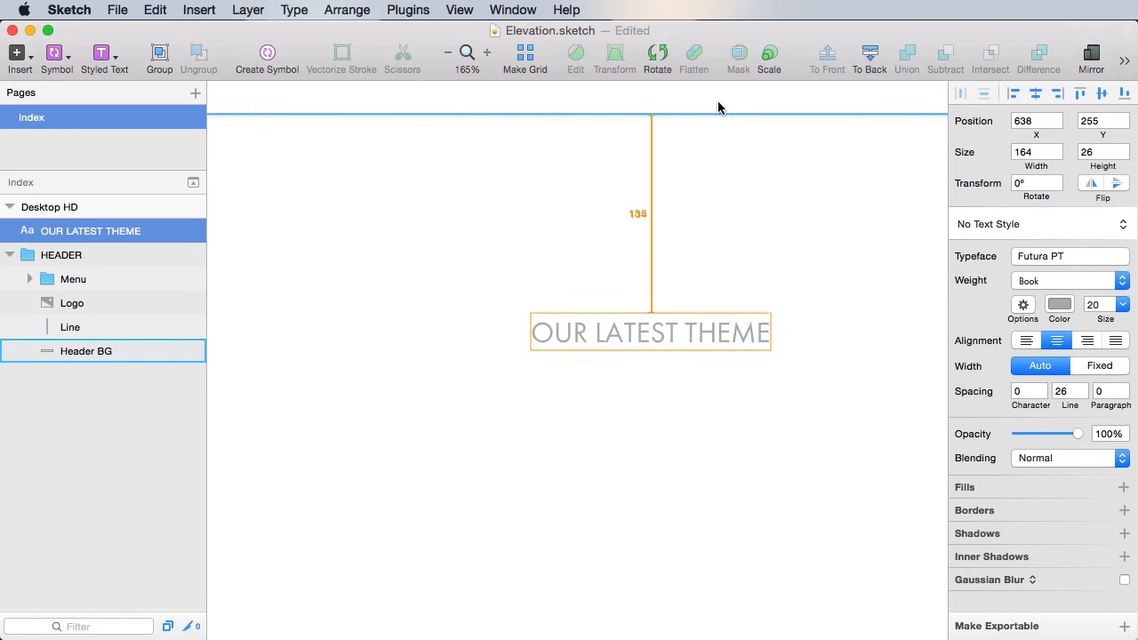
{"action": "key", "text": "Up"}
{"action": "key", "text": "Up"}
{"action": "key", "text": "Up"}
{"action": "key", "text": "Up"}
{"action": "key", "text": "alt"}
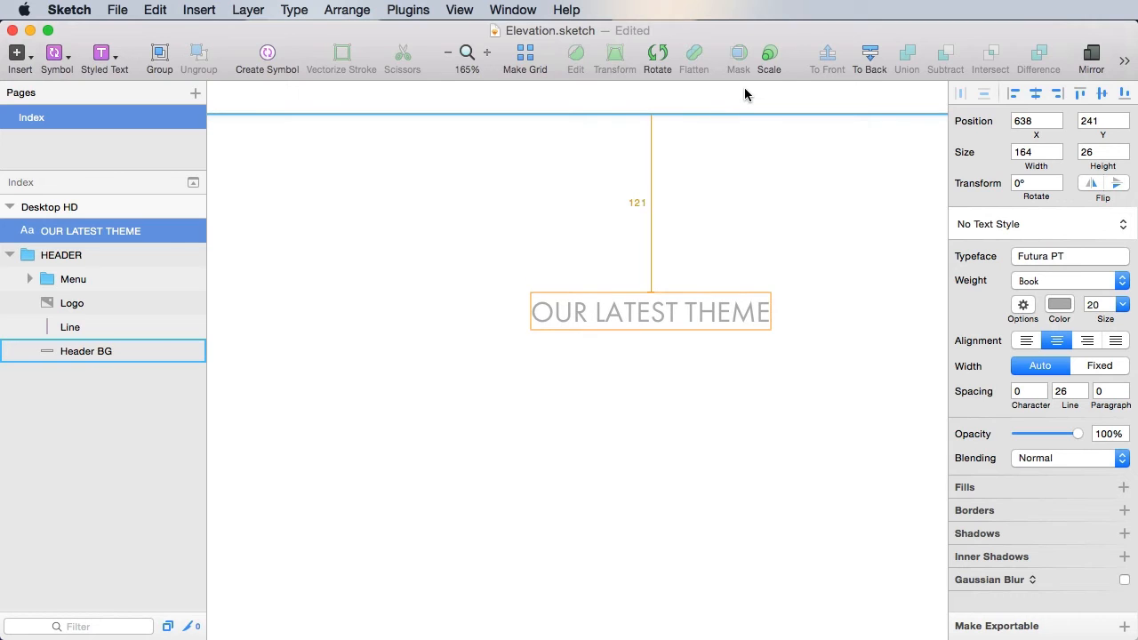
{"action": "key", "text": "Up"}
{"action": "key", "text": "super+s"}
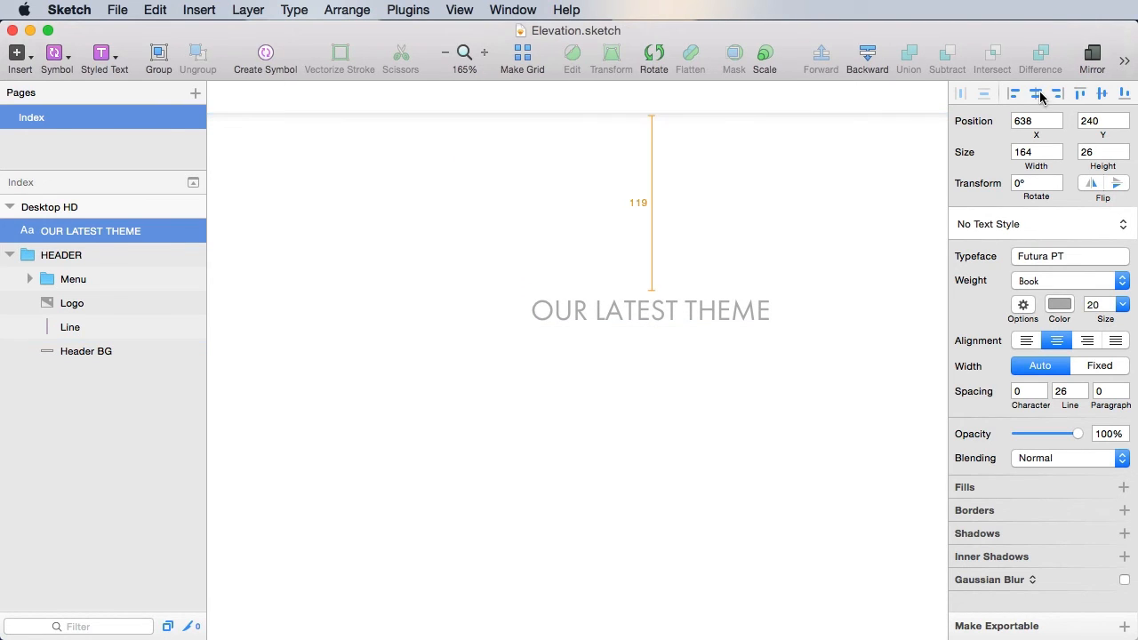
Step: Draw a thin rectangle below the OUR LATEST THEME text, 60 wide and 5 high
{"action": "left_click", "coordinate": [700, 468]}
{"action": "scroll", "coordinate": [747, 435], "scroll_direction": "down", "scroll_amount": 3}
{"action": "scroll", "coordinate": [747, 436], "scroll_direction": "right", "scroll_amount": 1}
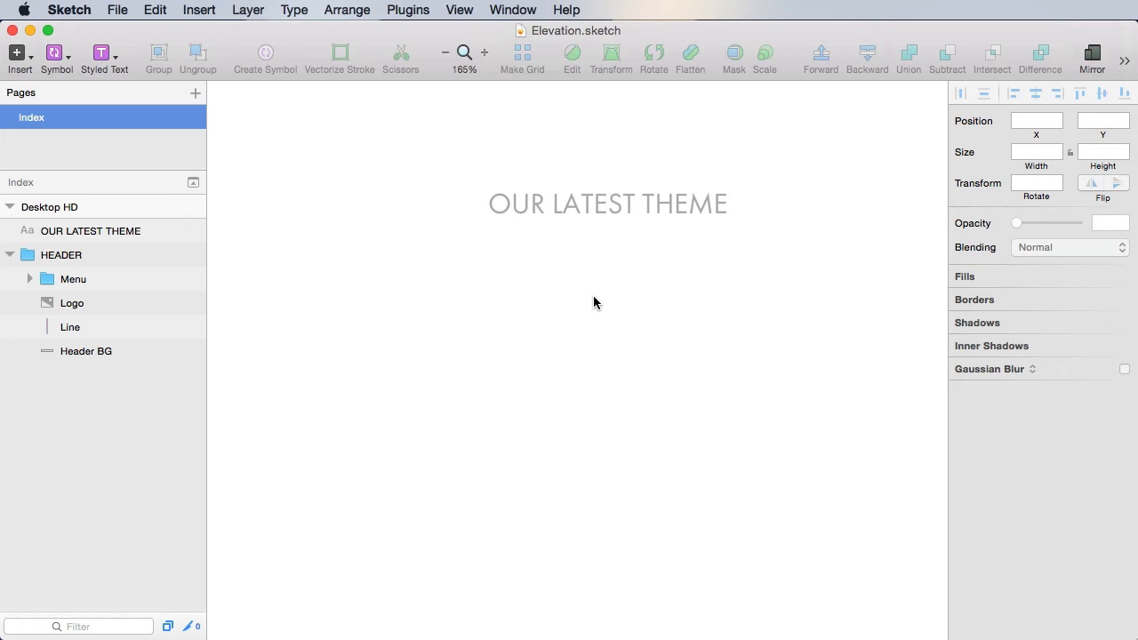
{"action": "key", "text": "r"}
{"action": "left_click_drag", "start_coordinate": [545, 277], "coordinate": [671, 285]}
{"action": "double_click", "coordinate": [1035, 152]}
{"action": "type", "text": "60"}
{"action": "key", "text": "Tab"}
{"action": "key", "text": "Tab"}
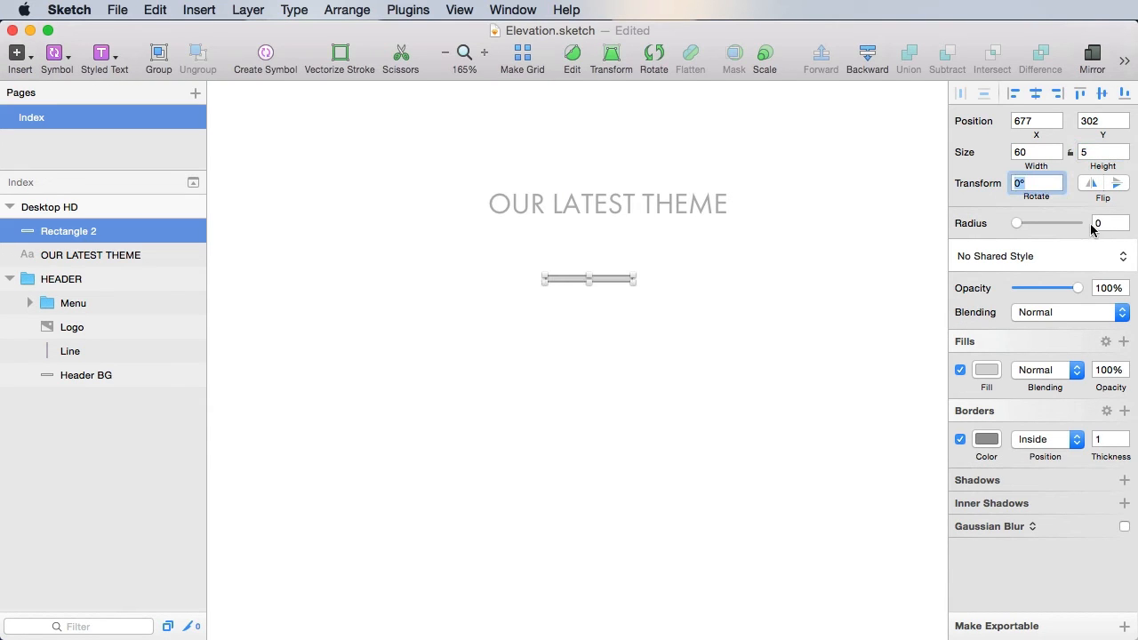
Step: Set the thin rectangle's corner radius to 5 and remove its border
{"action": "key", "text": "Tab"}
{"action": "type", "text": "5"}
{"action": "key", "text": "Tab"}
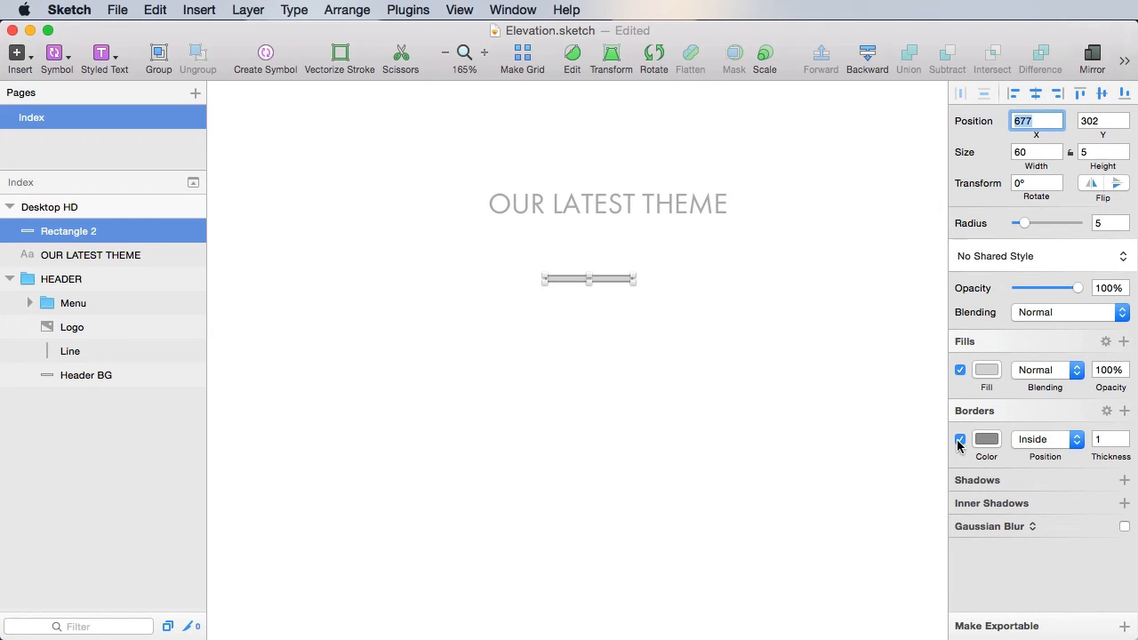
{"action": "left_click", "coordinate": [960, 440]}
{"action": "left_click", "coordinate": [1110, 410]}
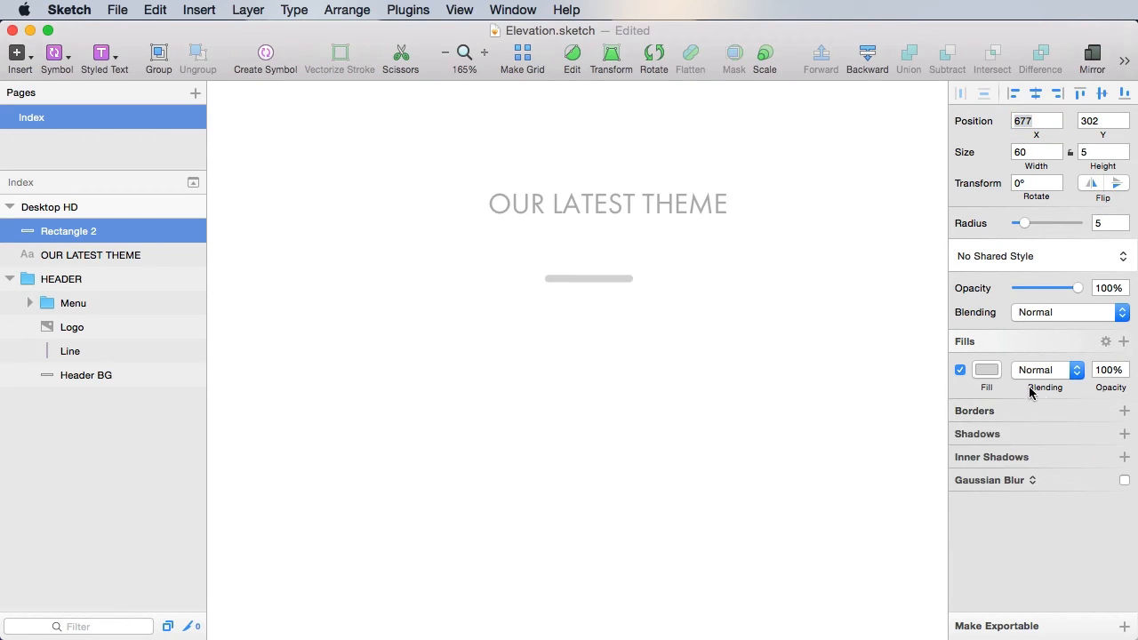
Step: Set the fill of the thin rounded rectangle to light grey ECECEC
{"action": "left_click", "coordinate": [995, 371]}
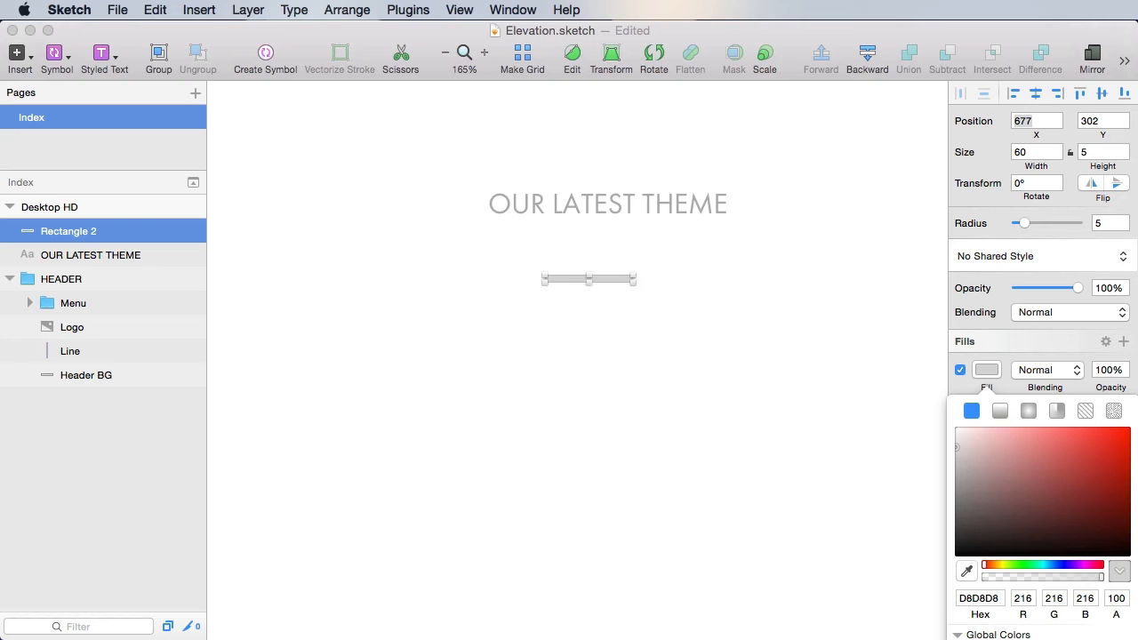
{"action": "left_click", "coordinate": [956, 436]}
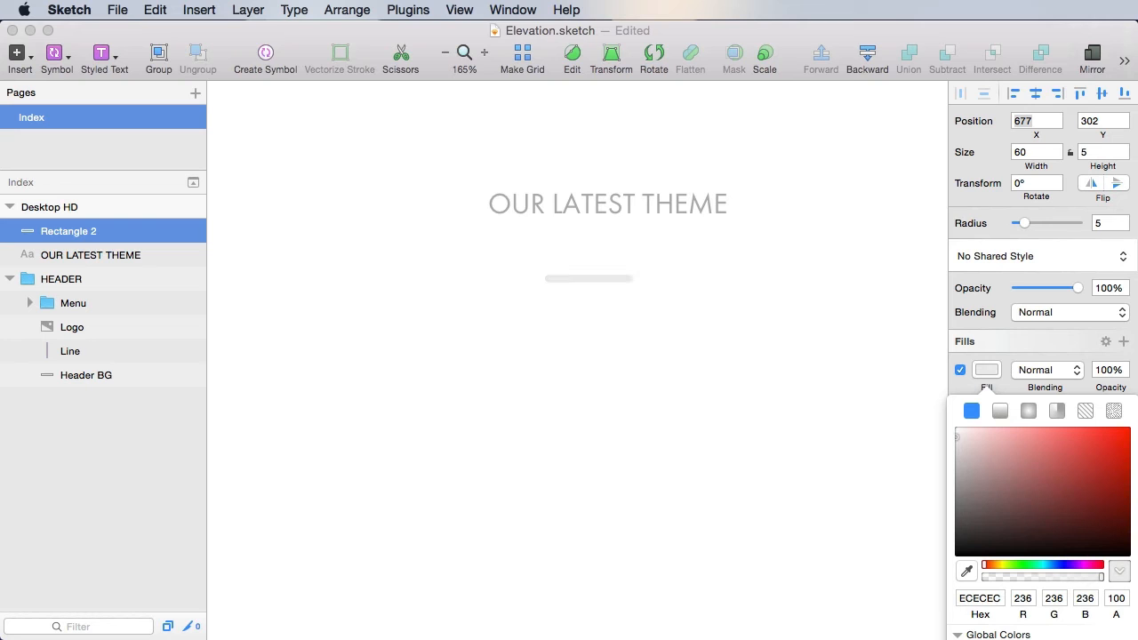
{"action": "left_click", "coordinate": [678, 326]}
{"action": "left_click_drag", "start_coordinate": [585, 356], "coordinate": [630, 281]}
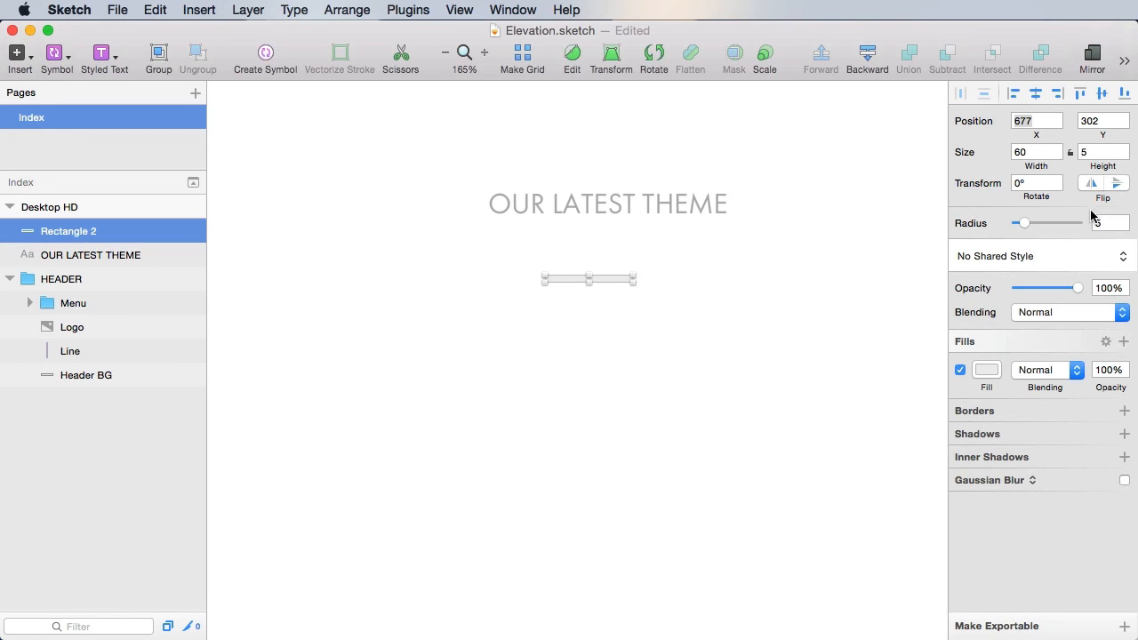
Step: Create a shared style named Thick HR from the thin rectangle and save the document
{"action": "left_click", "coordinate": [1024, 255]}
{"action": "left_click", "coordinate": [1026, 318]}
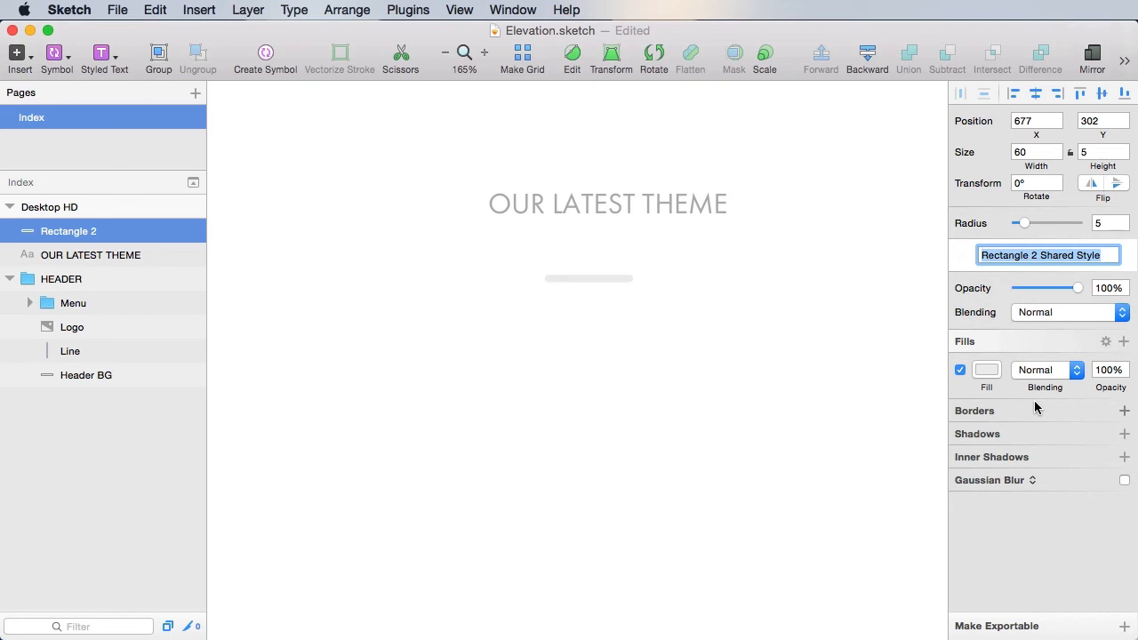
{"action": "type", "text": "Thick HR"}
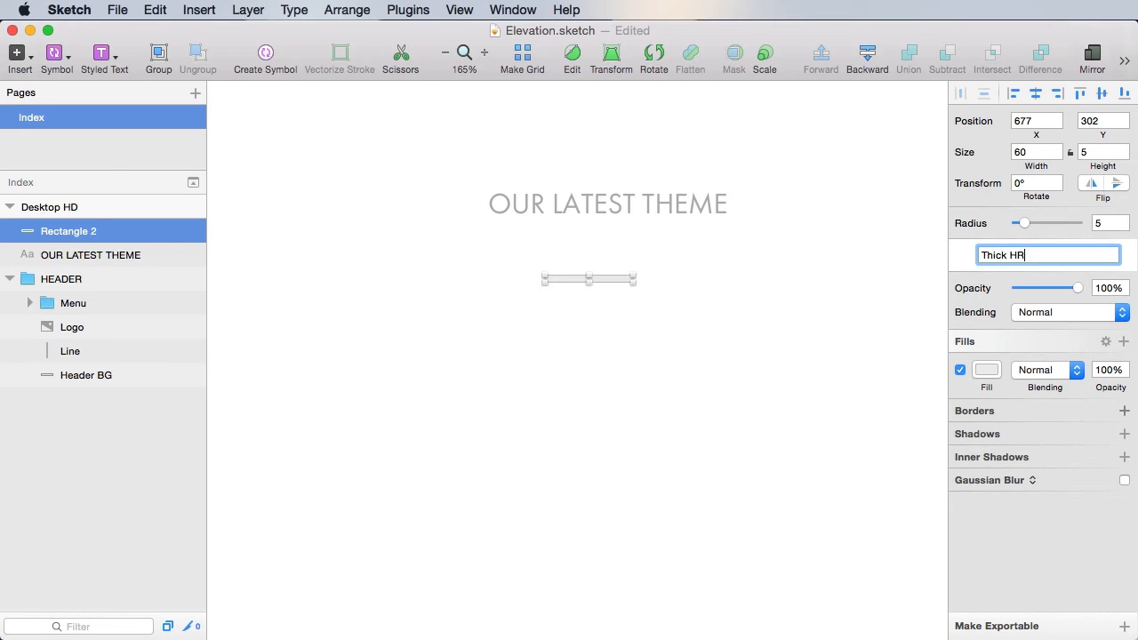
{"action": "key", "text": "Return"}
{"action": "key", "text": "super+s"}
Step: Centre the thin bar horizontally on the artboard and move it up to 30 px below the OUR LATEST THEME text
{"action": "key", "text": "alt+h"}
{"action": "key", "text": "Up"}
{"action": "key", "text": "Up"}
{"action": "key", "text": "Up"}
{"action": "key", "text": "Up"}
{"action": "key", "text": "Up"}
{"action": "key", "text": "Up"}
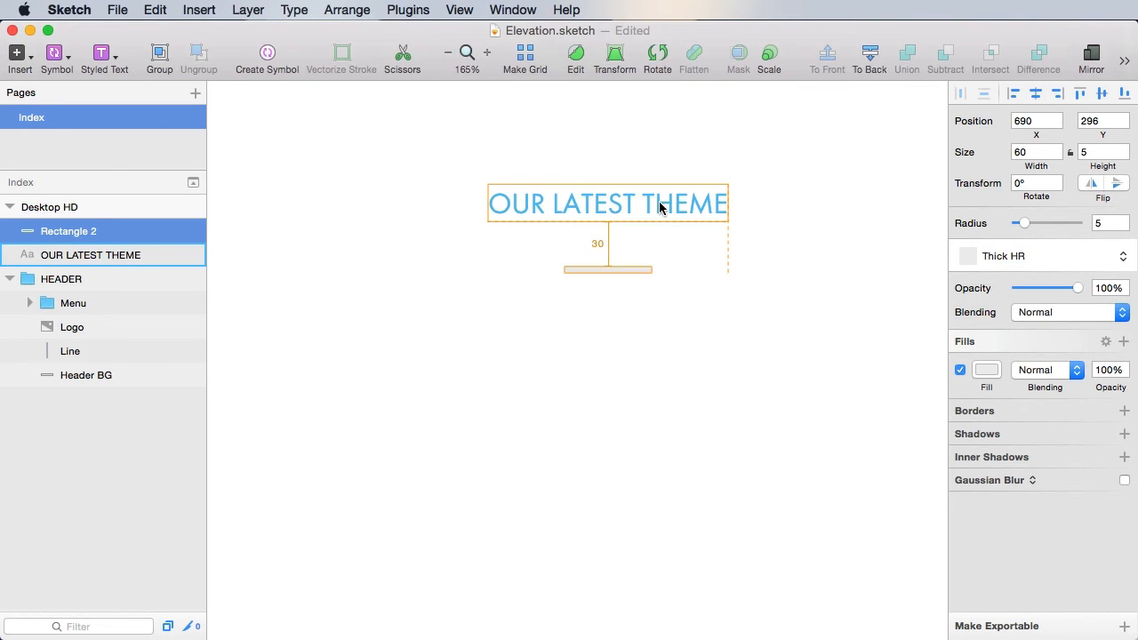
{"action": "left_click", "coordinate": [662, 359]}
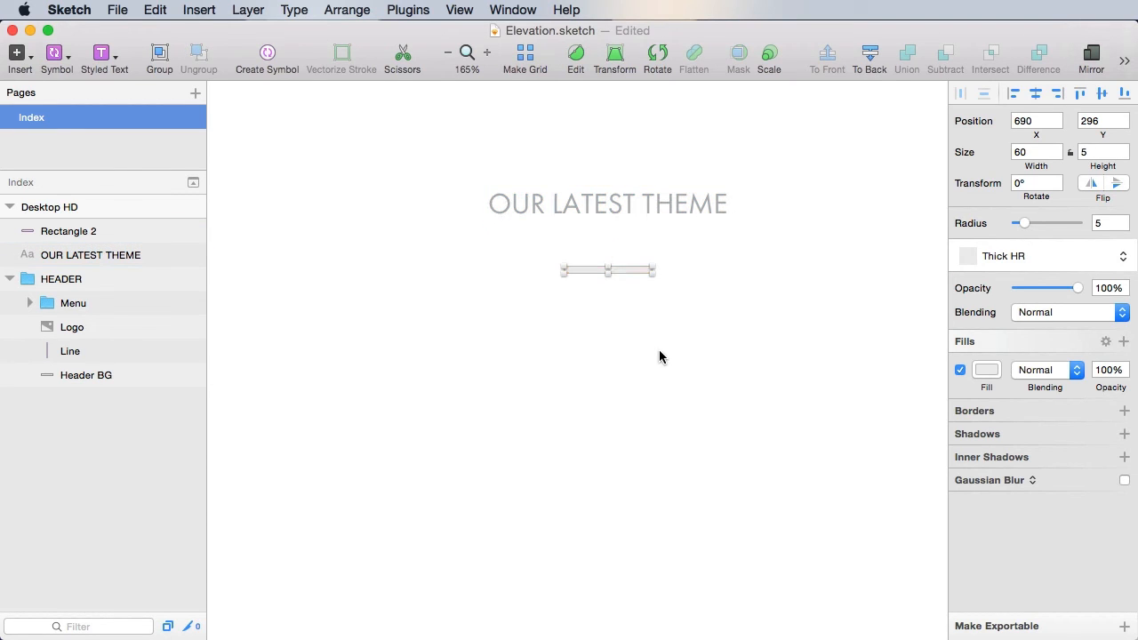
Step: Add the text ELEVATION below the grey bar and save the document
{"action": "scroll", "coordinate": [654, 343], "scroll_direction": "down", "scroll_amount": 5}
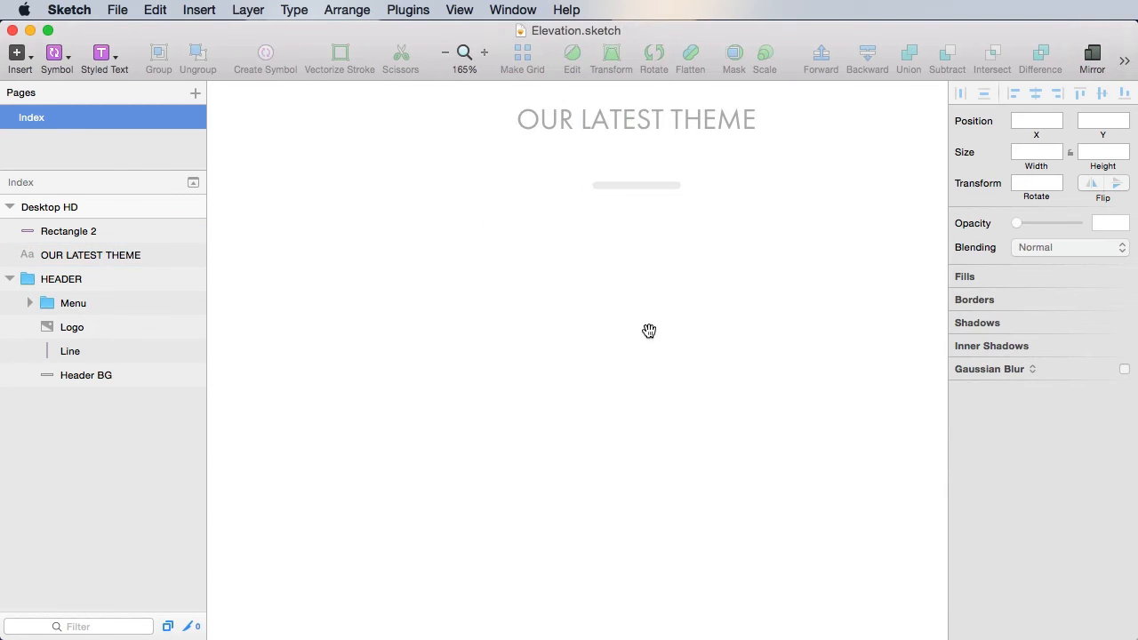
{"action": "key", "text": "super+v"}
{"action": "key", "text": "super+s"}
{"action": "scroll", "coordinate": [761, 413], "scroll_direction": "right", "scroll_amount": 3}
{"action": "left_click", "coordinate": [565, 350]}
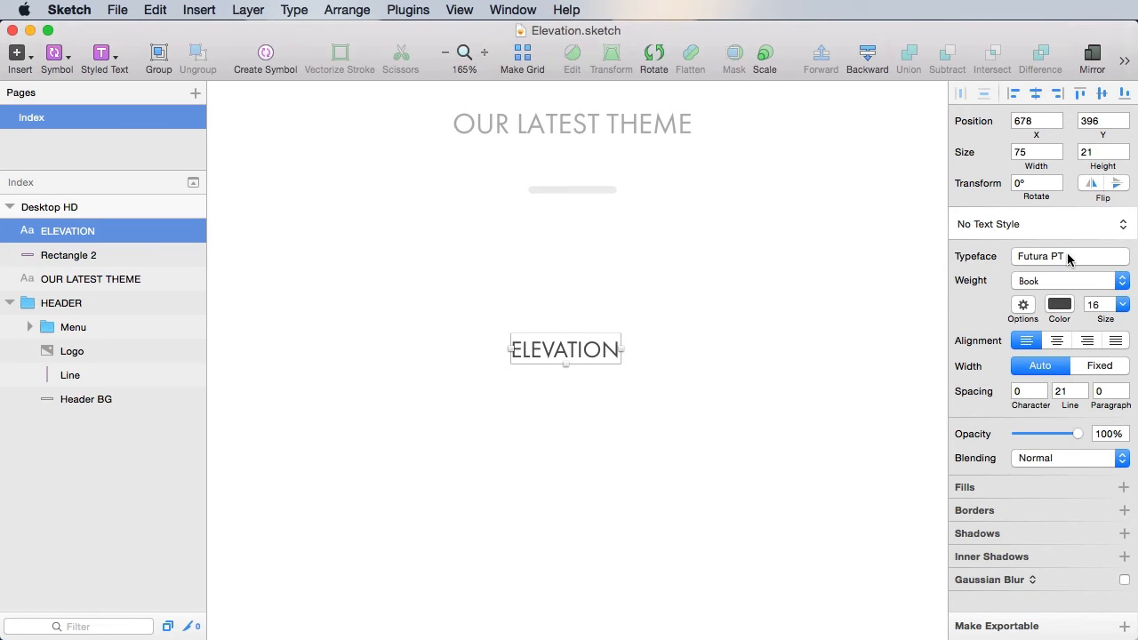
Step: Set the ELEVATION text to Heavy weight and font size 80
{"action": "left_click", "coordinate": [1055, 290]}
{"action": "left_click", "coordinate": [1041, 317]}
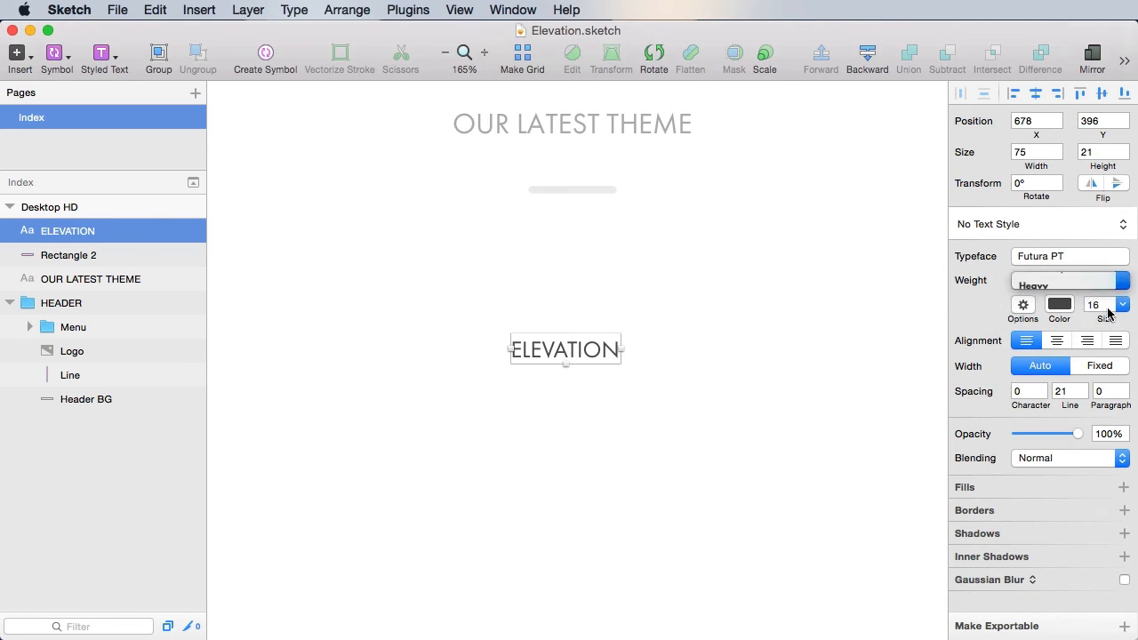
{"action": "type", "text": "80"}
{"action": "key", "text": "Return"}
{"action": "left_click", "coordinate": [803, 299]}
{"action": "left_click", "coordinate": [792, 427]}
Step: Centre the ELEVATION text on the artboard with centred text alignment and move it up to Y 361
{"action": "left_click", "coordinate": [1057, 340]}
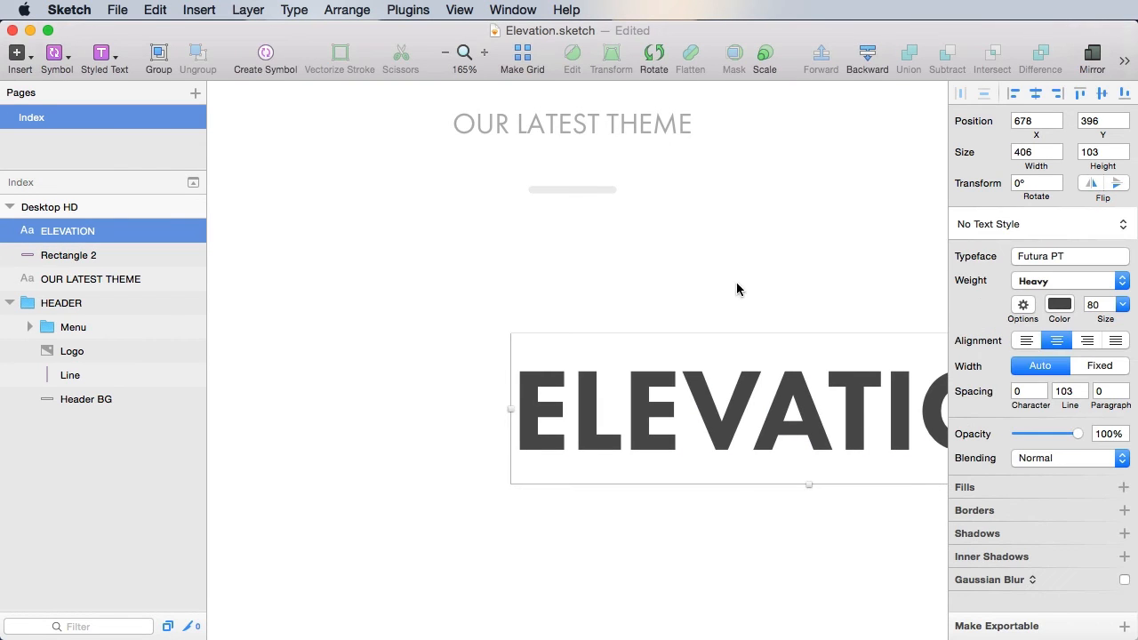
{"action": "left_click", "coordinate": [1036, 92]}
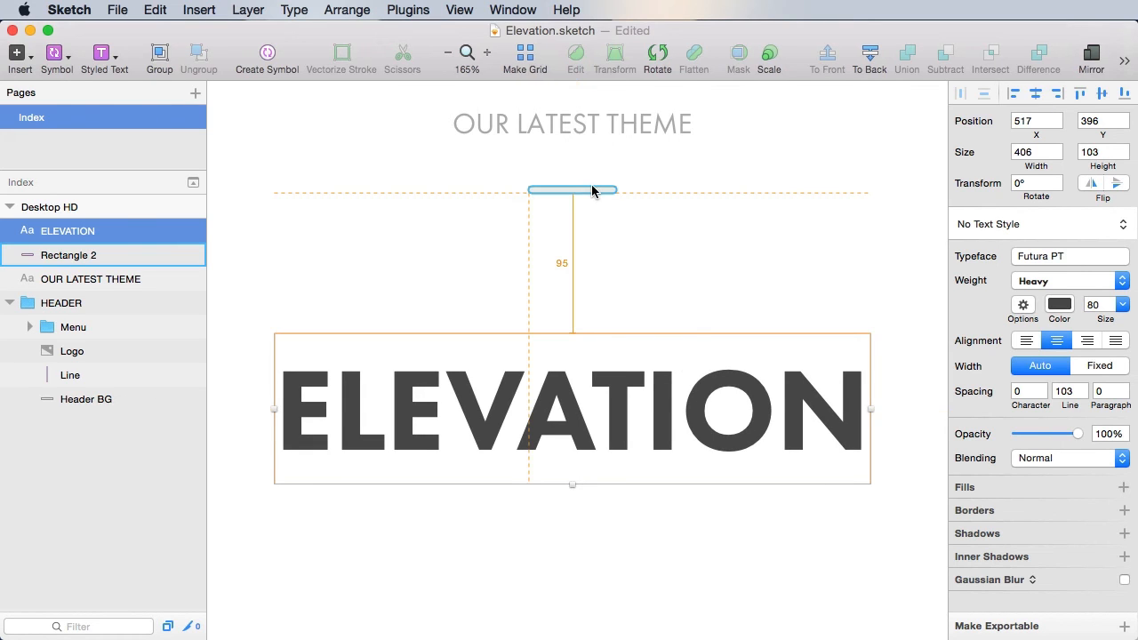
{"action": "key", "text": "shift+Up"}
{"action": "key", "text": "shift+Up"}
{"action": "key", "text": "shift+Up"}
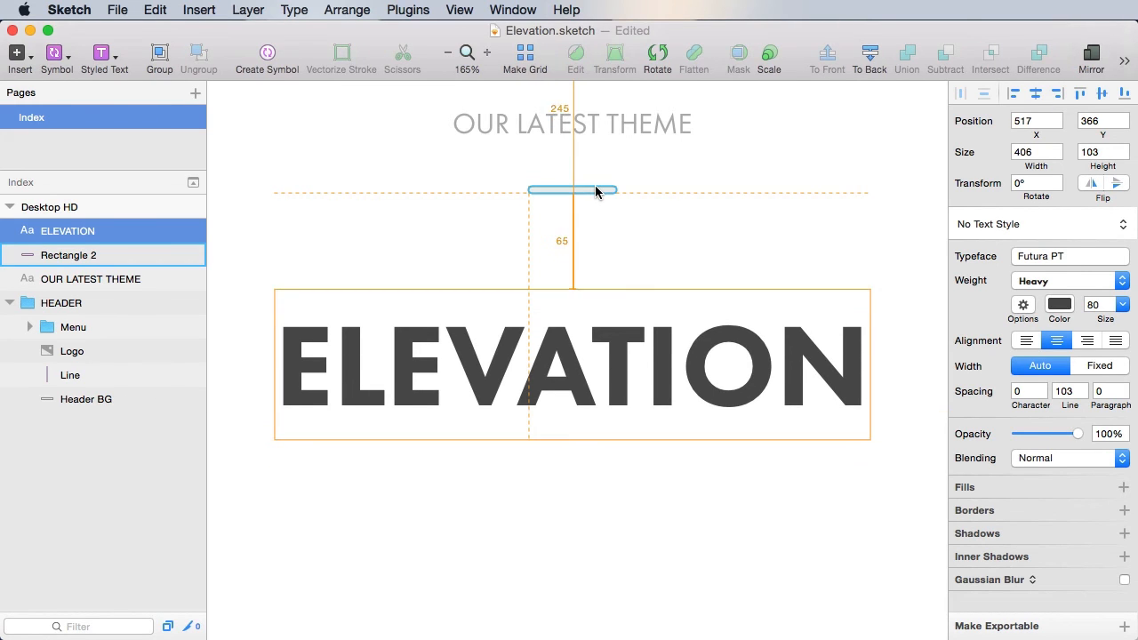
{"action": "key", "text": "Up"}
{"action": "key", "text": "Up"}
{"action": "key", "text": "Up"}
{"action": "key", "text": "Up"}
{"action": "key", "text": "Up"}
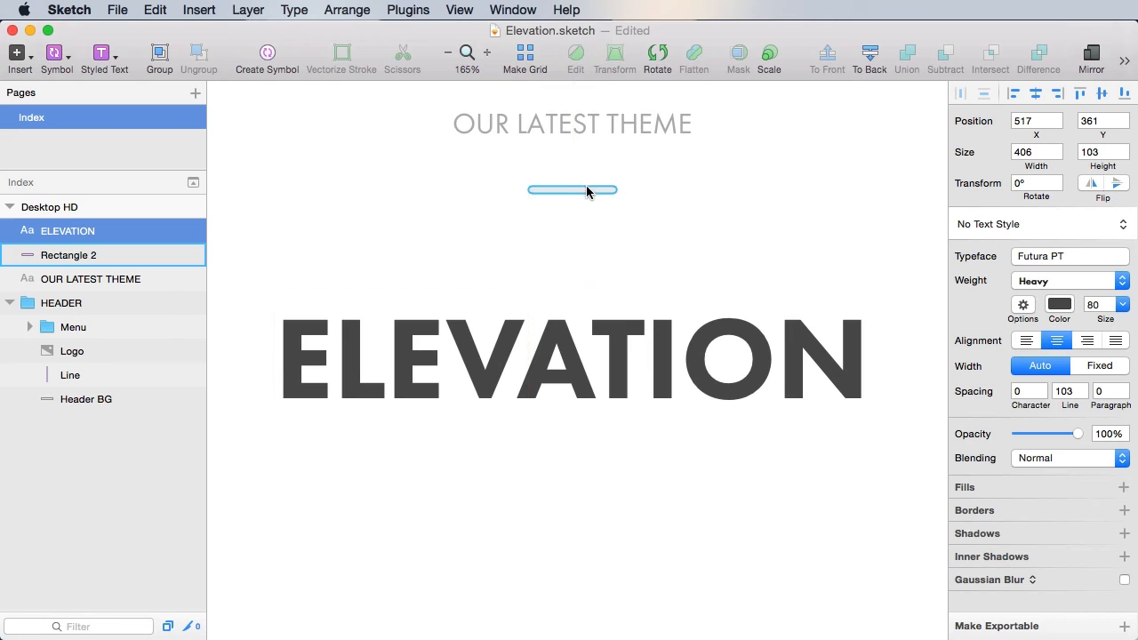
Step: Create a text style named "H1 - center" from the ELEVATION text
{"action": "left_click", "coordinate": [1043, 224]}
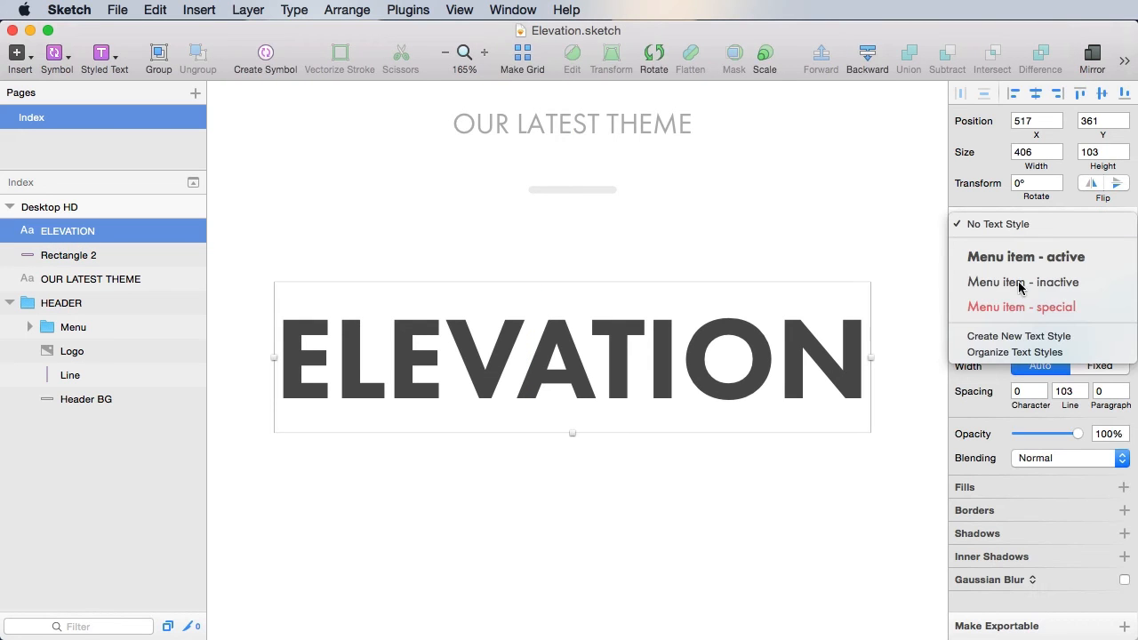
{"action": "left_click", "coordinate": [1031, 340]}
{"action": "type", "text": "H1"}
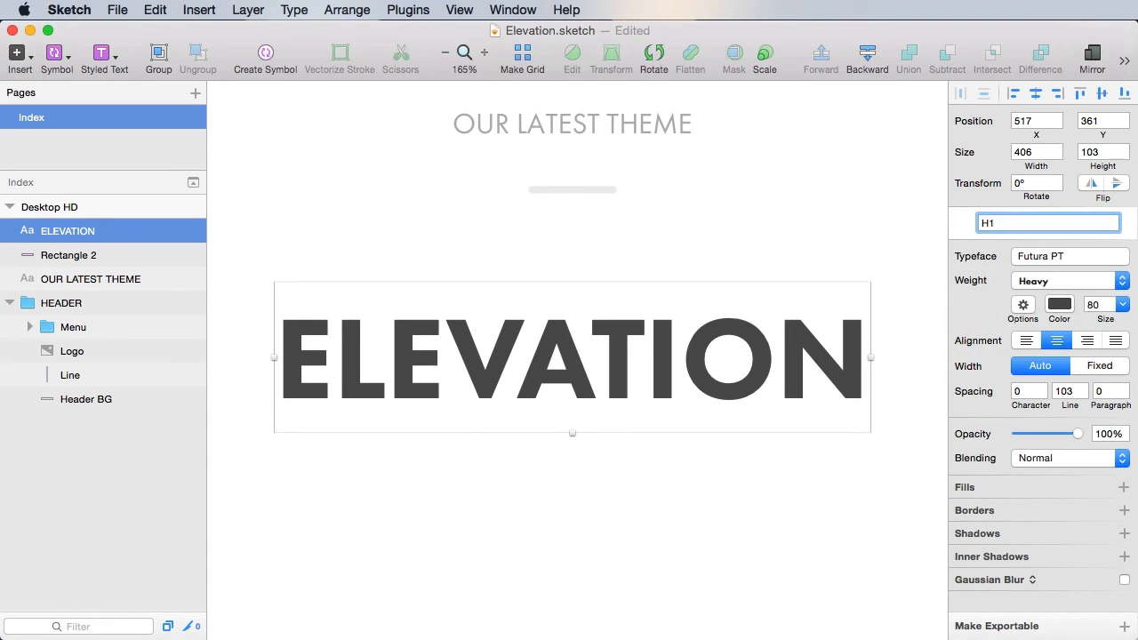
{"action": "type", "text": " - center"}
{"action": "key", "text": "Return"}
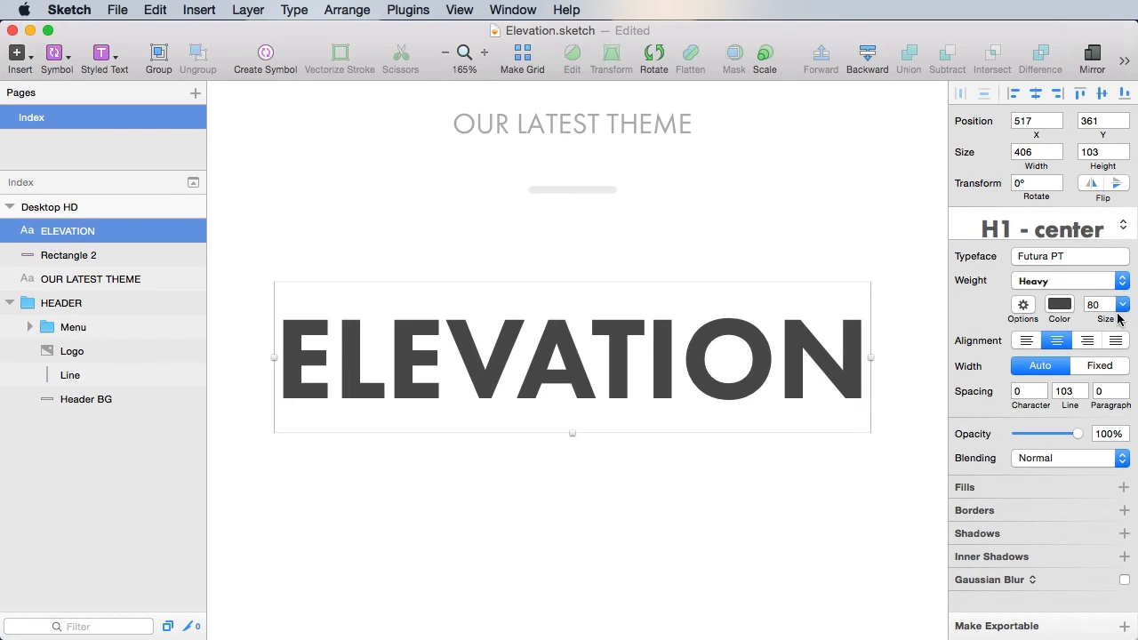
Step: Create a text style named "H5 0center" from the OUR LATEST THEME text
{"action": "left_click", "coordinate": [576, 124]}
{"action": "left_click", "coordinate": [1041, 224]}
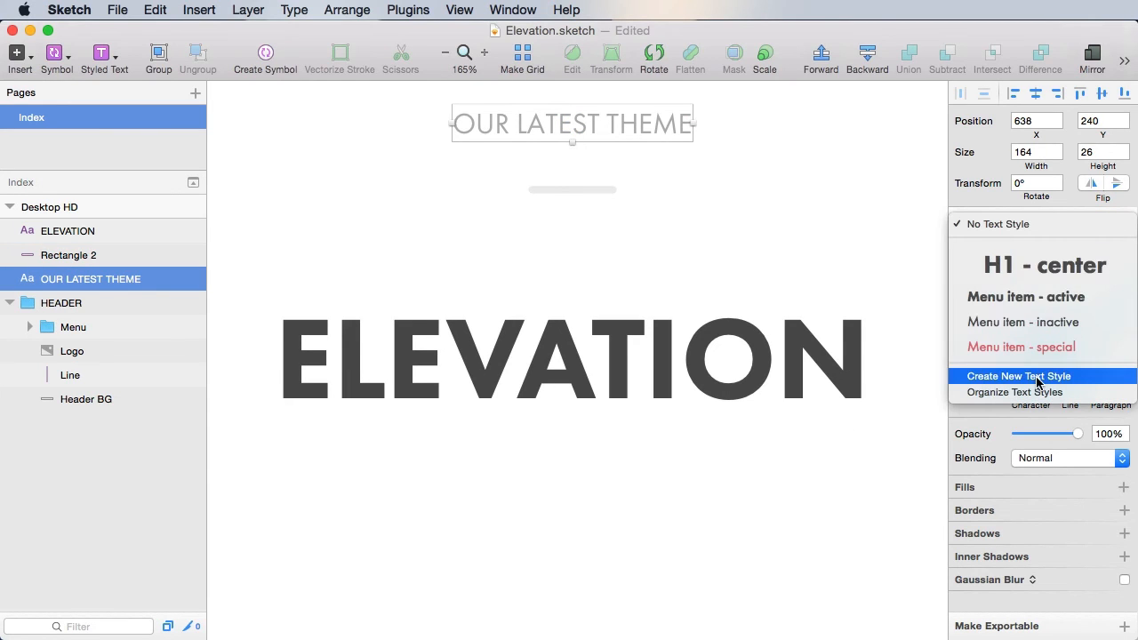
{"action": "left_click", "coordinate": [1031, 381]}
{"action": "type", "text": "H5 0center"}
{"action": "key", "text": "Return"}
{"action": "left_click", "coordinate": [792, 311]}
Step: Add the text "Our latest corporate theme is a perfect companion to your business. Carefully planned, beautifully designed, well build." below ELEVATION
{"action": "key", "text": "super+0"}
{"action": "scroll", "coordinate": [623, 383], "scroll_direction": "down", "scroll_amount": 2}
{"action": "key", "text": "t"}
{"action": "left_click", "coordinate": [418, 289]}
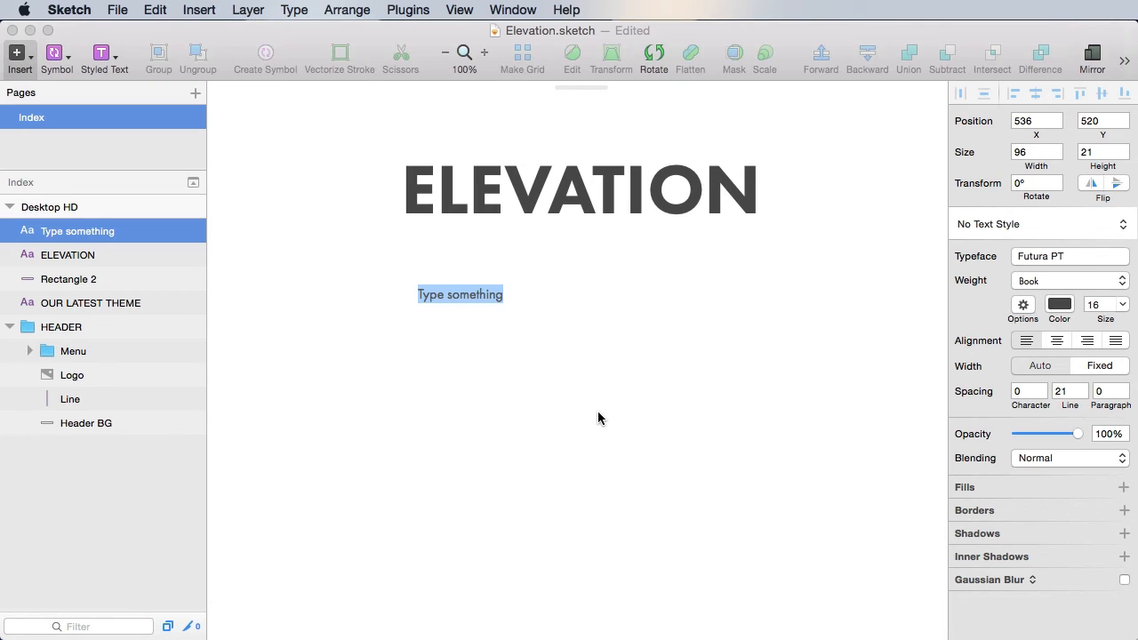
{"action": "type", "text": "Our latest corporate theme is a perfect companion to your business. Carefully planned, beautifully designed, well build."}
{"action": "scroll", "coordinate": [320, 336], "scroll_direction": "right", "scroll_amount": 5}
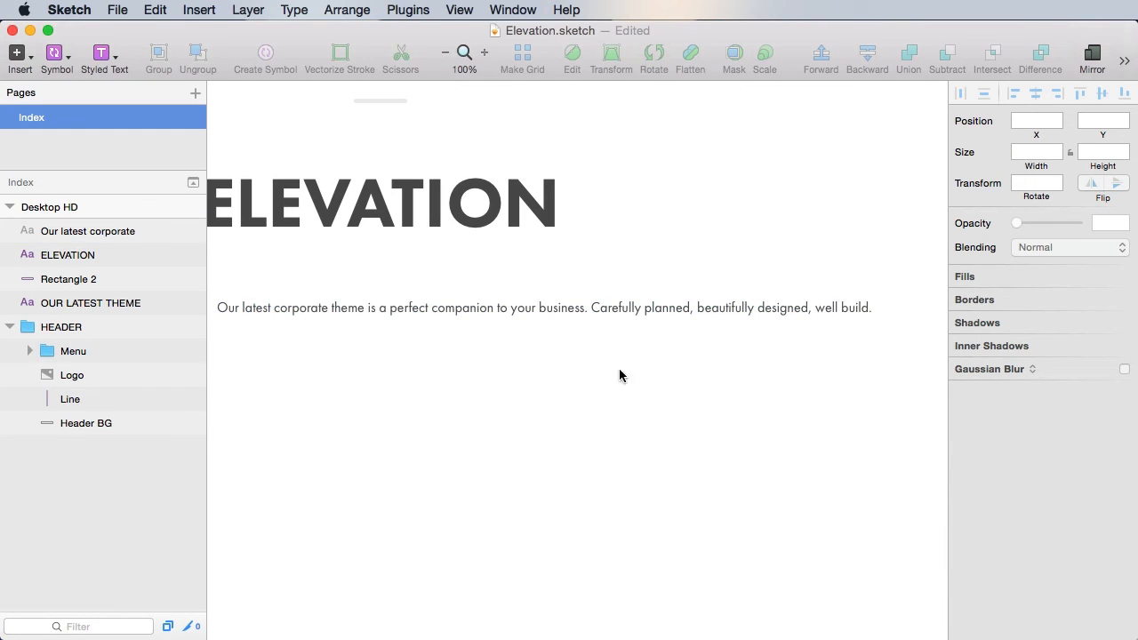
{"action": "scroll", "coordinate": [553, 331], "scroll_direction": "left", "scroll_amount": 3}
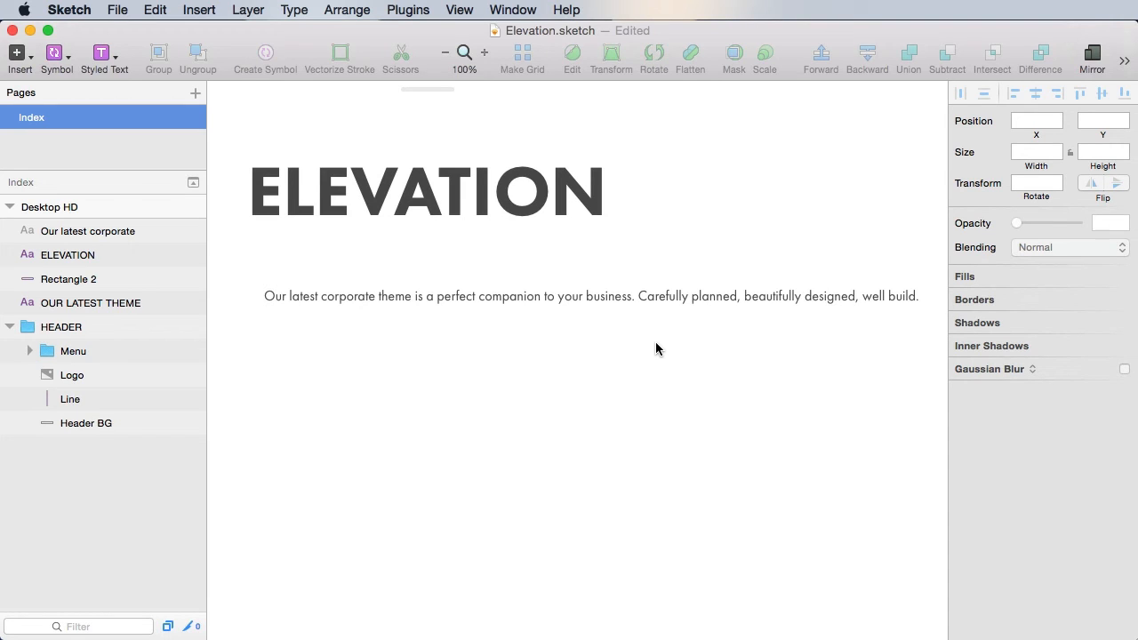
Step: Show the layout grid and centre the description text on the artboard with centred text alignment
{"action": "left_click", "coordinate": [645, 303]}
{"action": "left_click", "coordinate": [1031, 151]}
{"action": "double_click", "coordinate": [1033, 151]}
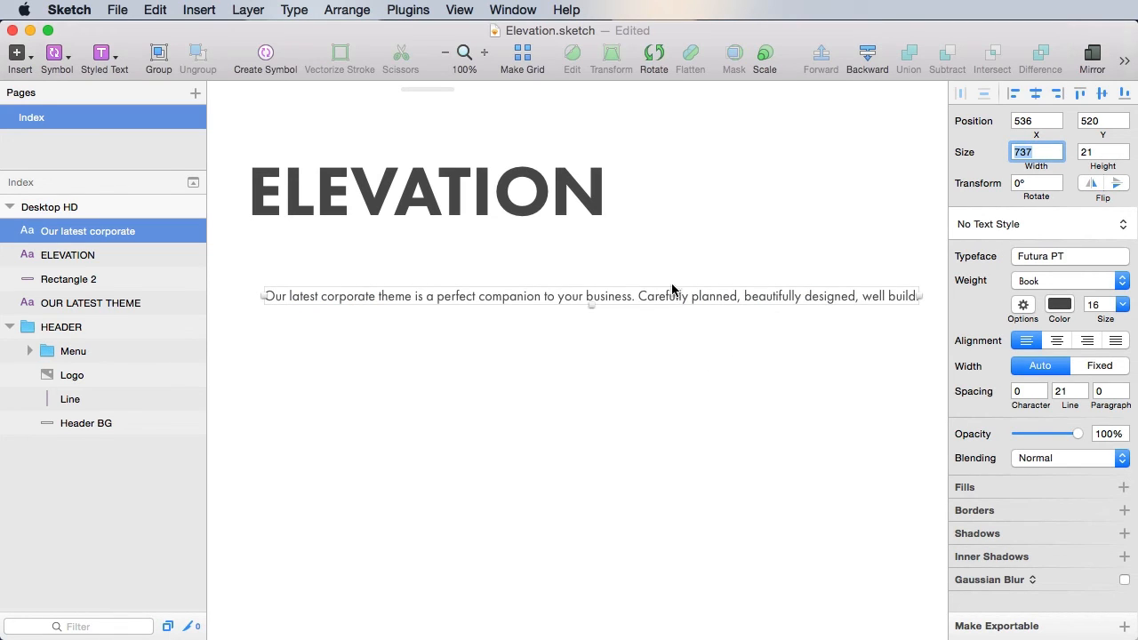
{"action": "left_click", "coordinate": [654, 357]}
{"action": "key", "text": "ctrl+l"}
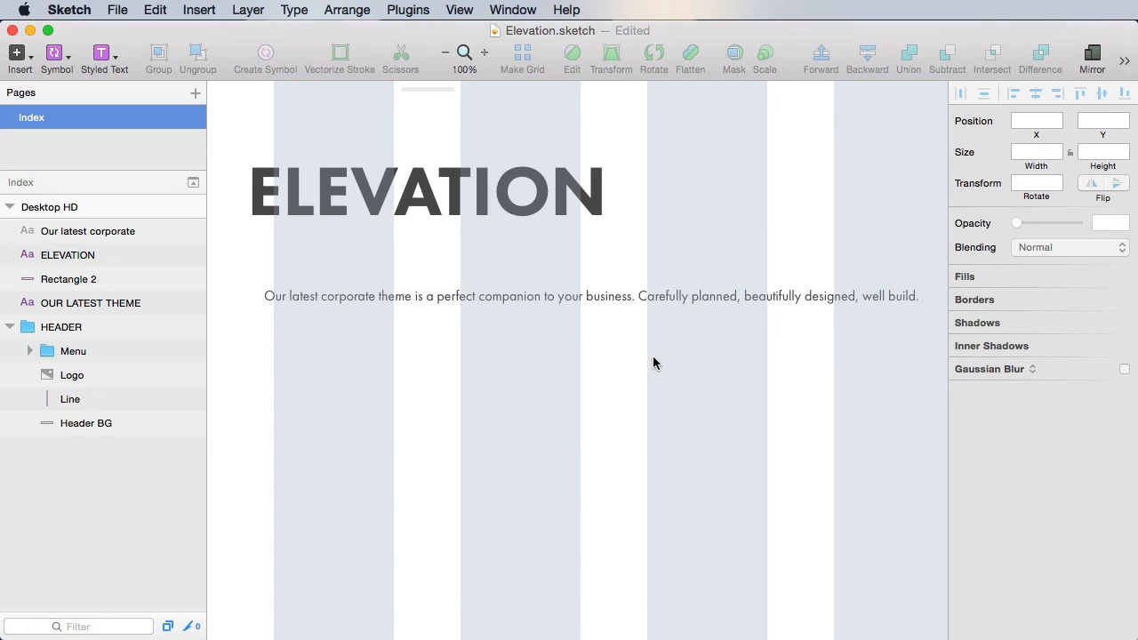
{"action": "left_click", "coordinate": [667, 297]}
{"action": "key", "text": "super+minus"}
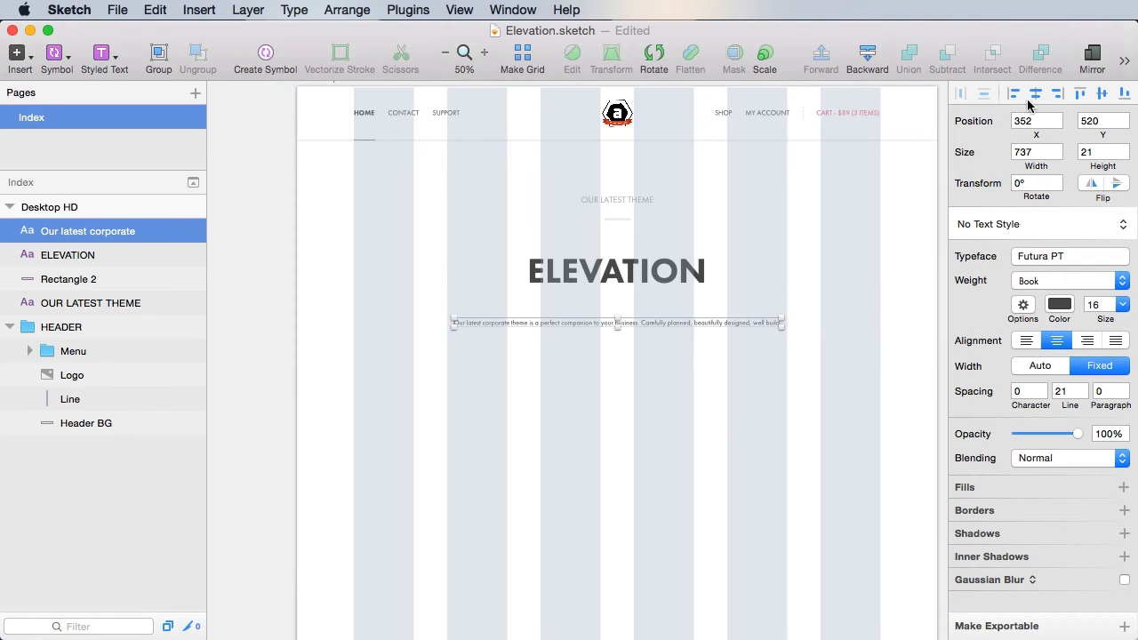
Step: Narrow the description text box to a width of 555 so it wraps onto two lines, and centre it on the artboard
{"action": "left_click_drag", "start_coordinate": [781, 329], "coordinate": [693, 363]}
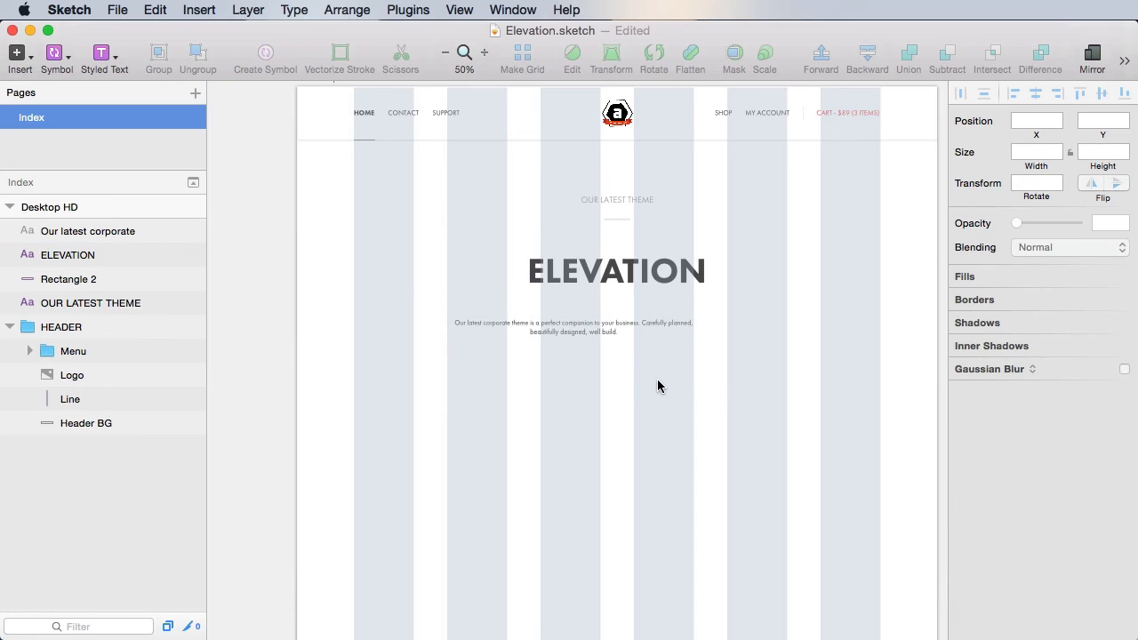
{"action": "key", "text": "z"}
{"action": "left_click_drag", "start_coordinate": [448, 244], "coordinate": [673, 414]}
{"action": "left_click_drag", "start_coordinate": [438, 366], "coordinate": [425, 373]}
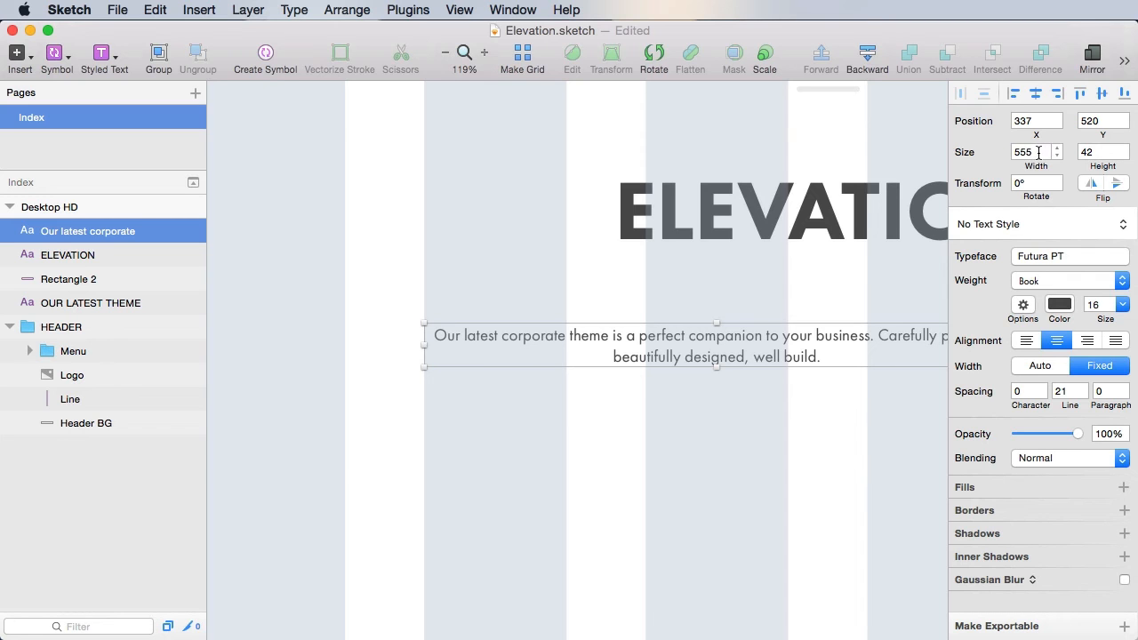
{"action": "left_click", "coordinate": [1036, 93]}
Step: Change the description text's typeface to Tisa Pro
{"action": "left_click", "coordinate": [697, 331]}
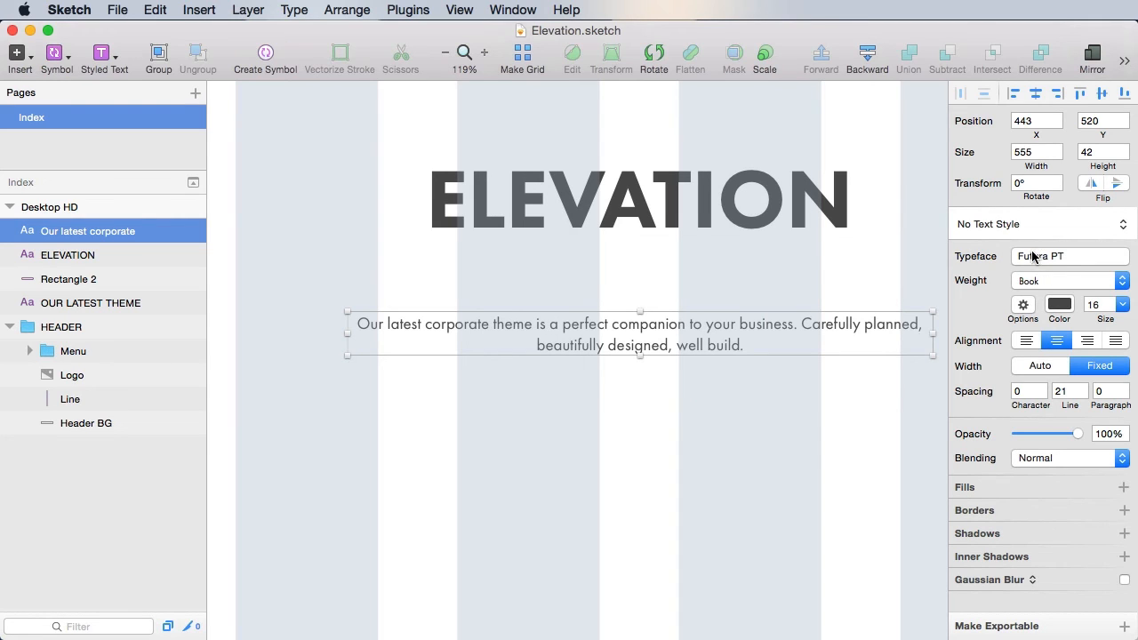
{"action": "left_click", "coordinate": [1053, 258]}
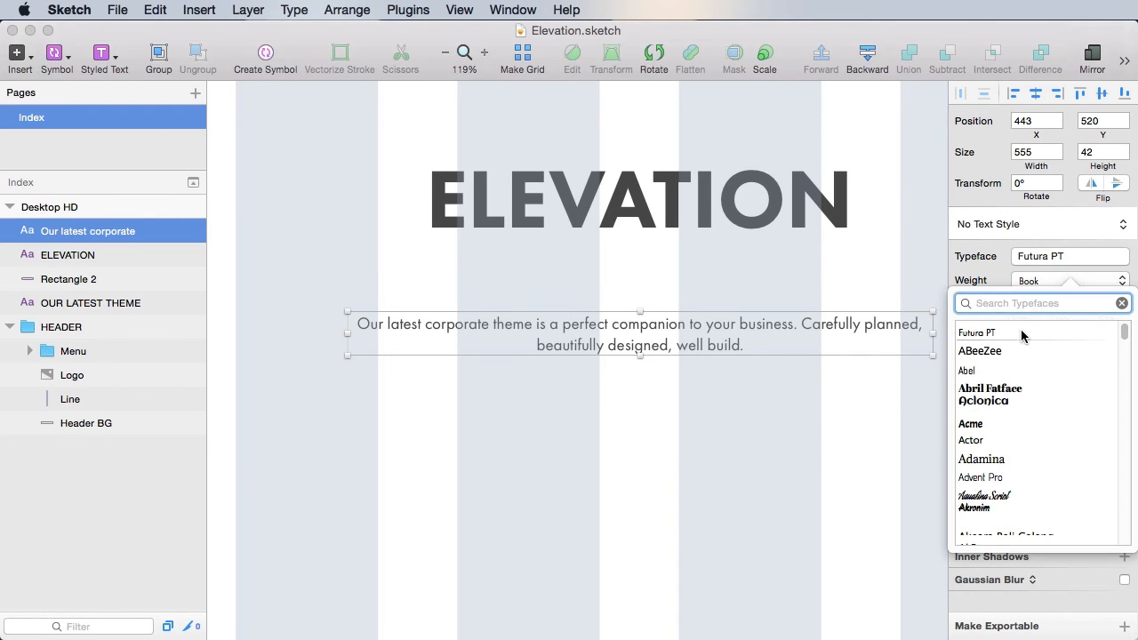
{"action": "type", "text": "tisa pro"}
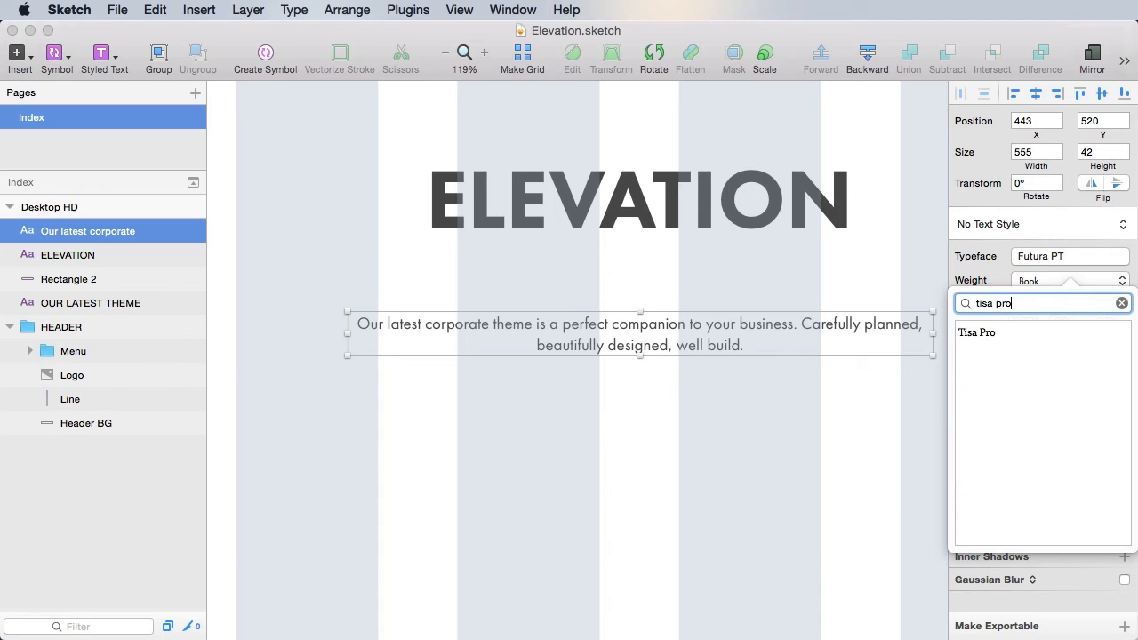
{"action": "key", "text": "Down"}
{"action": "key", "text": "Return"}
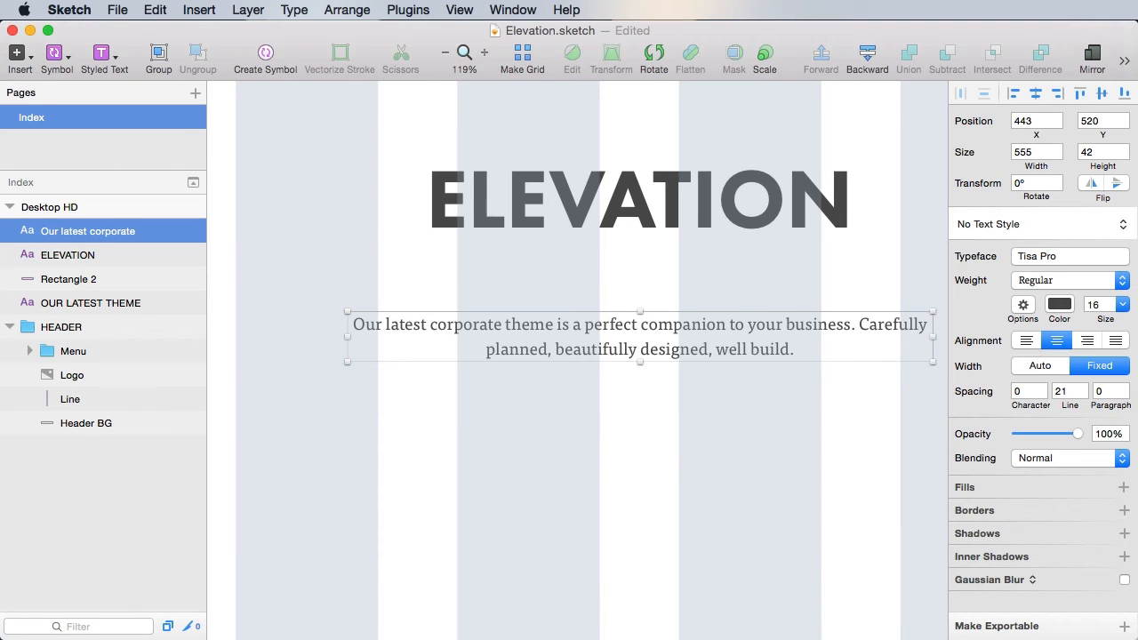
Step: Set the description text's font size to 20 and its line spacing to 30
{"action": "left_click", "coordinate": [1100, 304]}
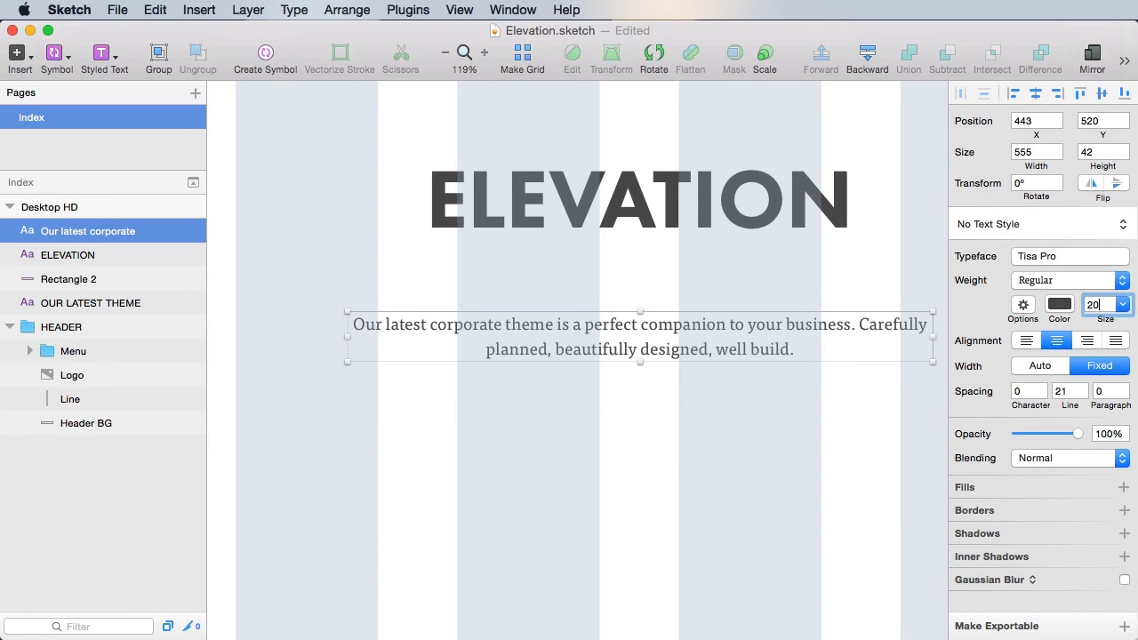
{"action": "key", "text": "Return"}
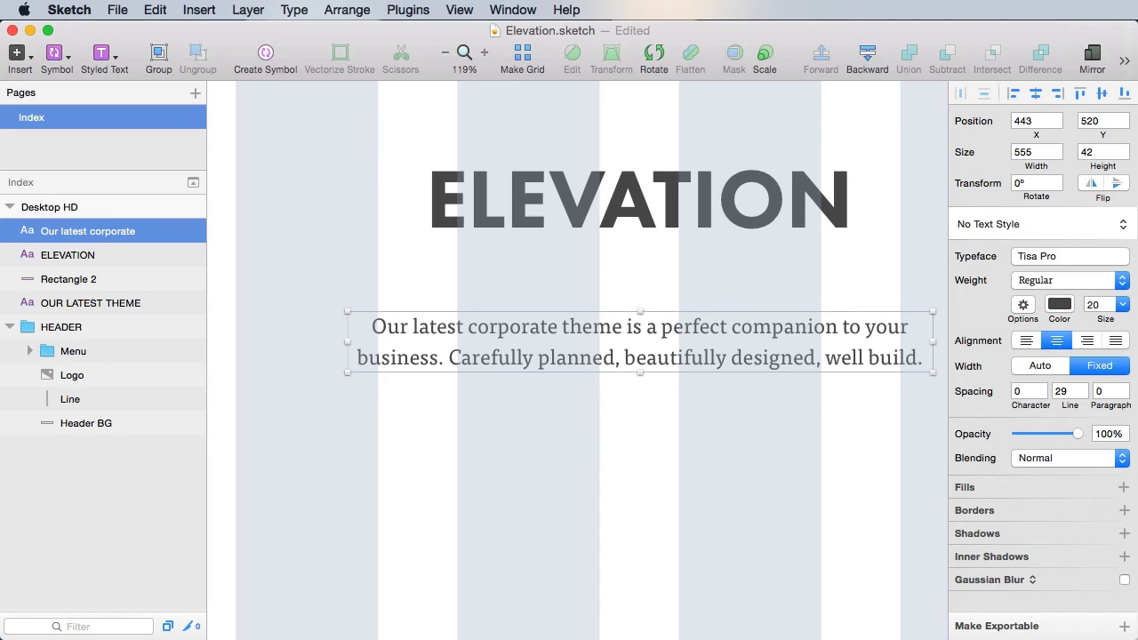
{"action": "left_click", "coordinate": [1069, 391]}
{"action": "key", "text": "Up"}
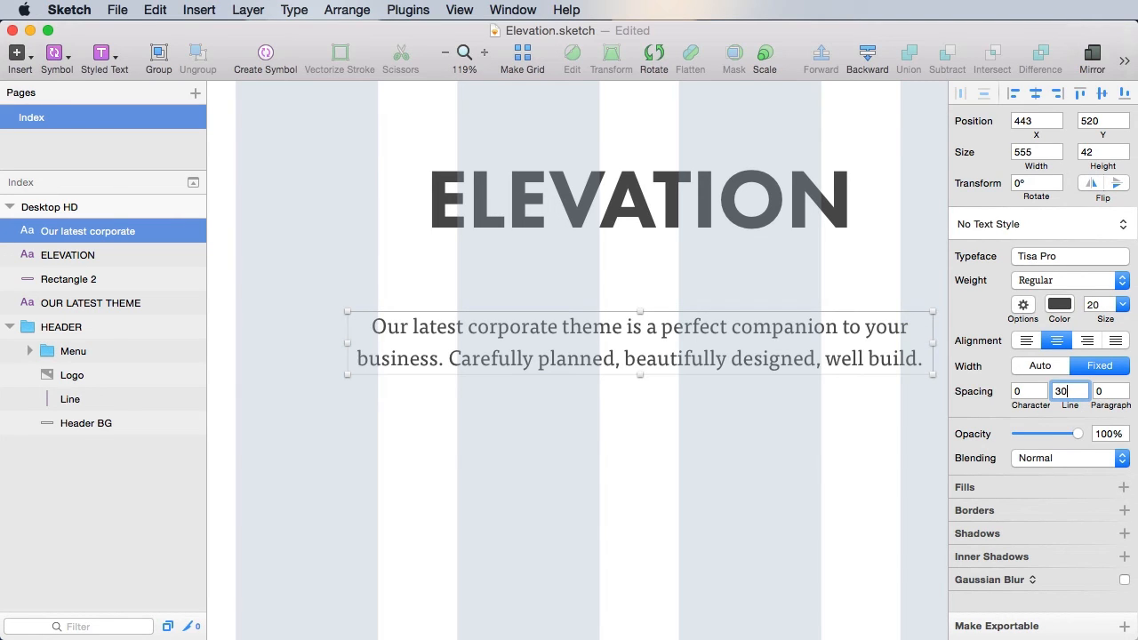
Step: Move the description up to Y 494, closer to the ELEVATION heading, and save the document
{"action": "scroll", "coordinate": [635, 177], "scroll_direction": "right", "scroll_amount": 3}
{"action": "key", "text": "shift+Up"}
{"action": "key", "text": "shift+Up"}
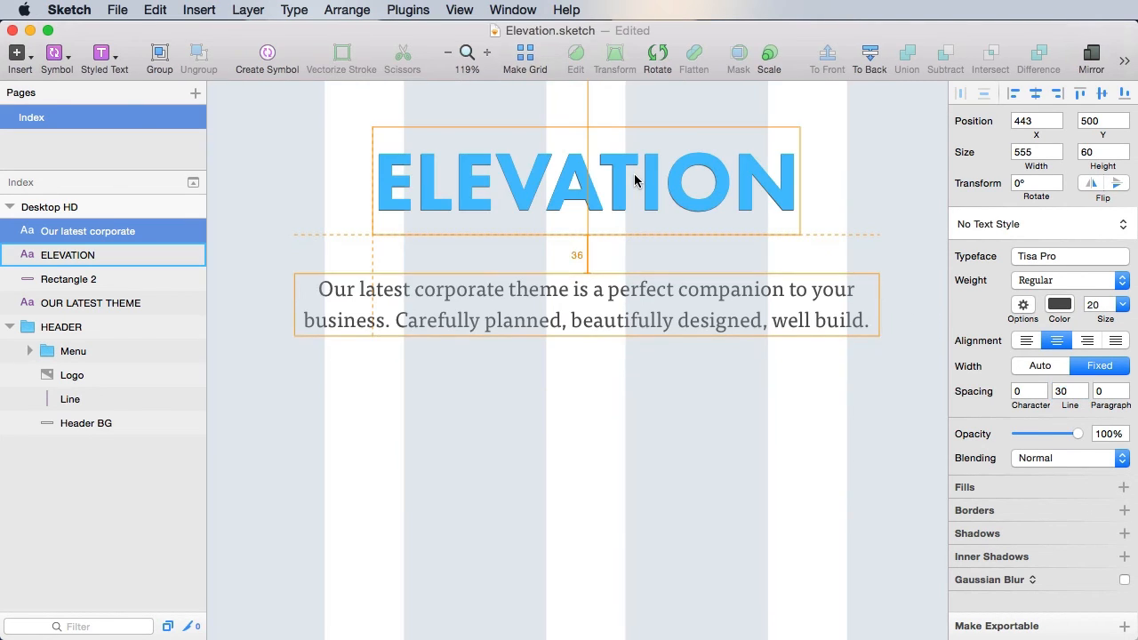
{"action": "key", "text": "Up"}
{"action": "key", "text": "Up"}
{"action": "key", "text": "Up"}
{"action": "key", "text": "Up"}
{"action": "key", "text": "Up"}
{"action": "key", "text": "Up"}
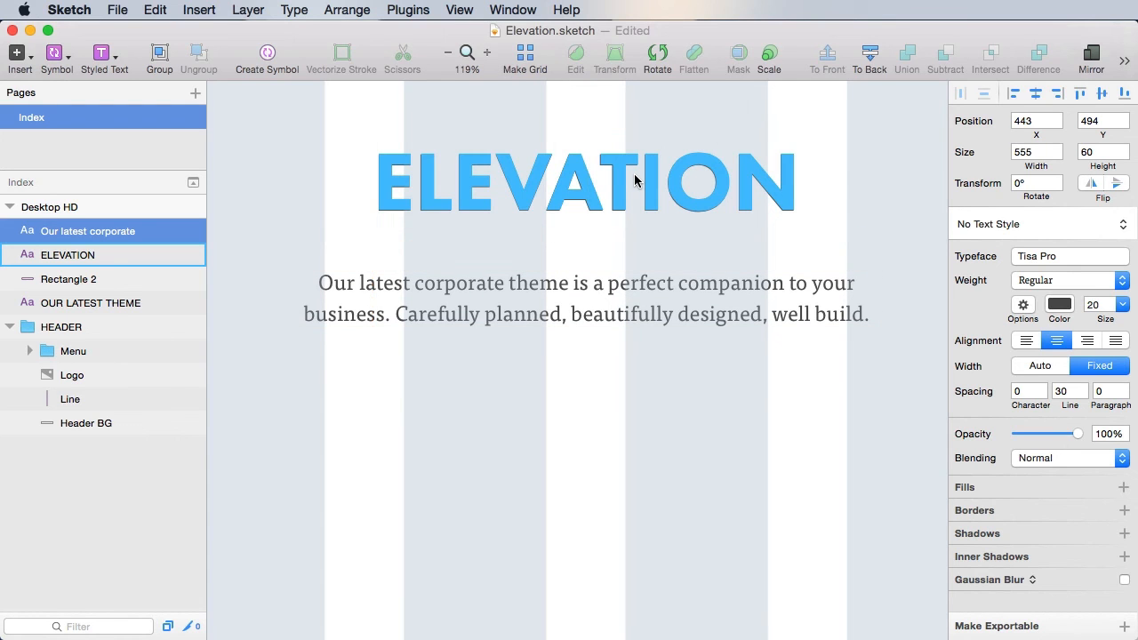
{"action": "key", "text": "super+s"}
{"action": "left_click", "coordinate": [579, 442]}
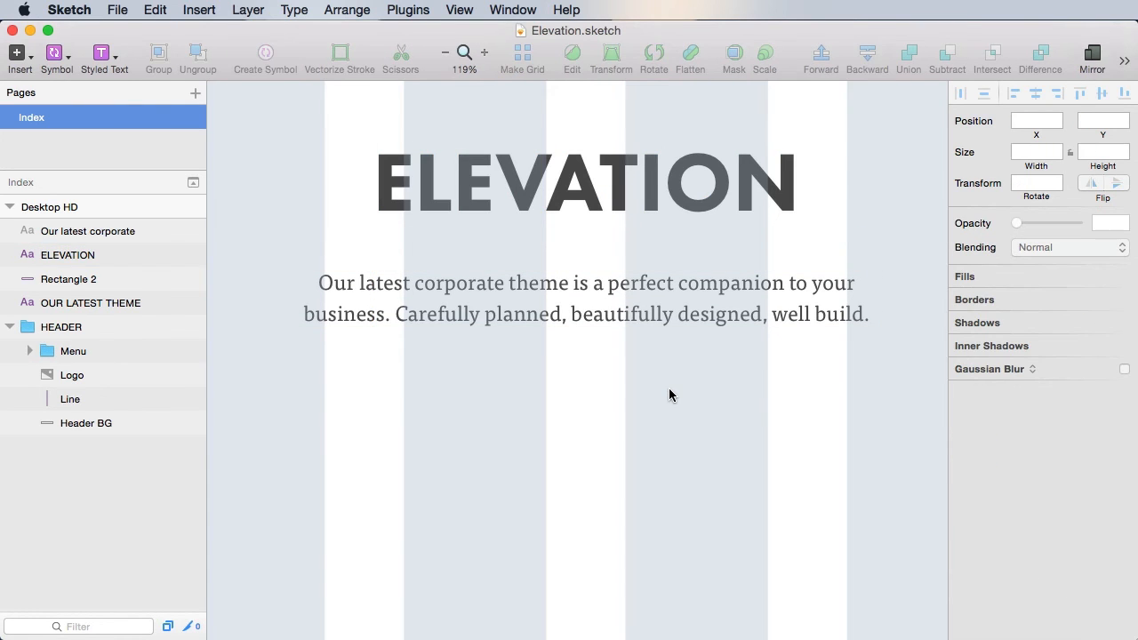
Step: Draw a button rectangle about 222 by 76 below the description text
{"action": "scroll", "coordinate": [671, 396], "scroll_direction": "down", "scroll_amount": 5}
{"action": "scroll", "coordinate": [650, 447], "scroll_direction": "down", "scroll_amount": 2}
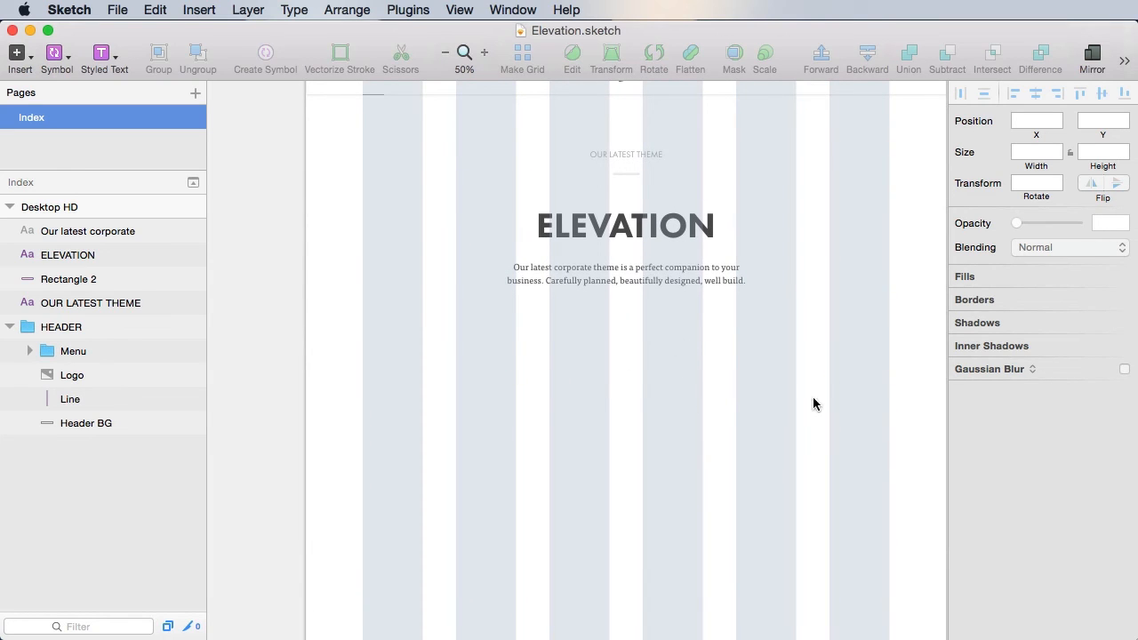
{"action": "key", "text": "z"}
{"action": "left_click_drag", "start_coordinate": [463, 272], "coordinate": [826, 482]}
{"action": "scroll", "coordinate": [578, 399], "scroll_direction": "left", "scroll_amount": 5}
{"action": "scroll", "coordinate": [643, 419], "scroll_direction": "down", "scroll_amount": 1}
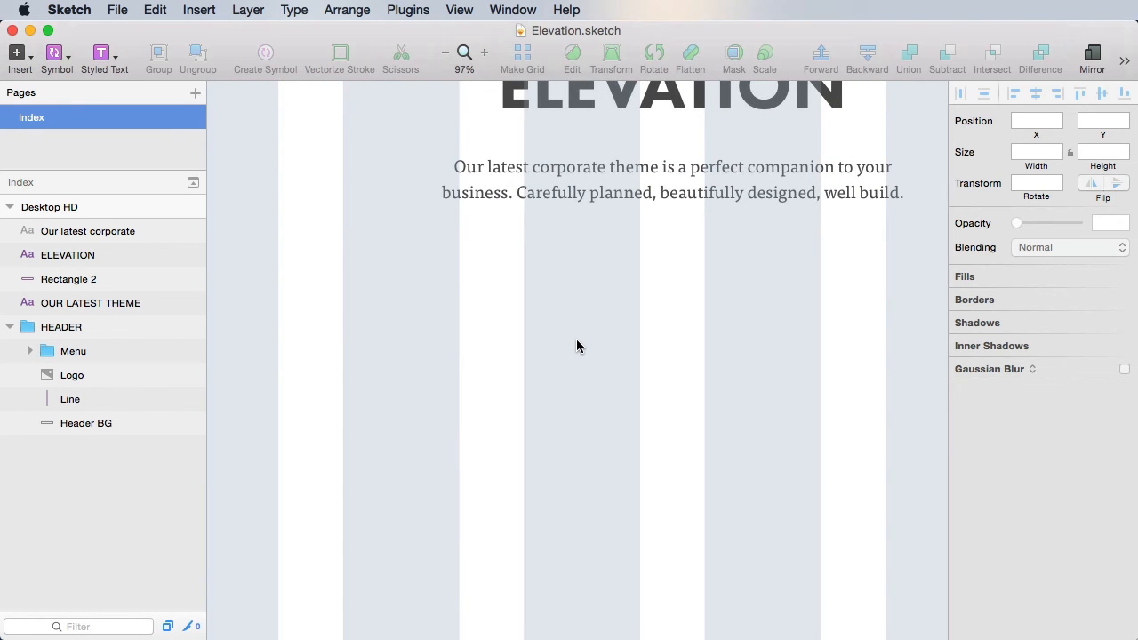
{"action": "key", "text": "r"}
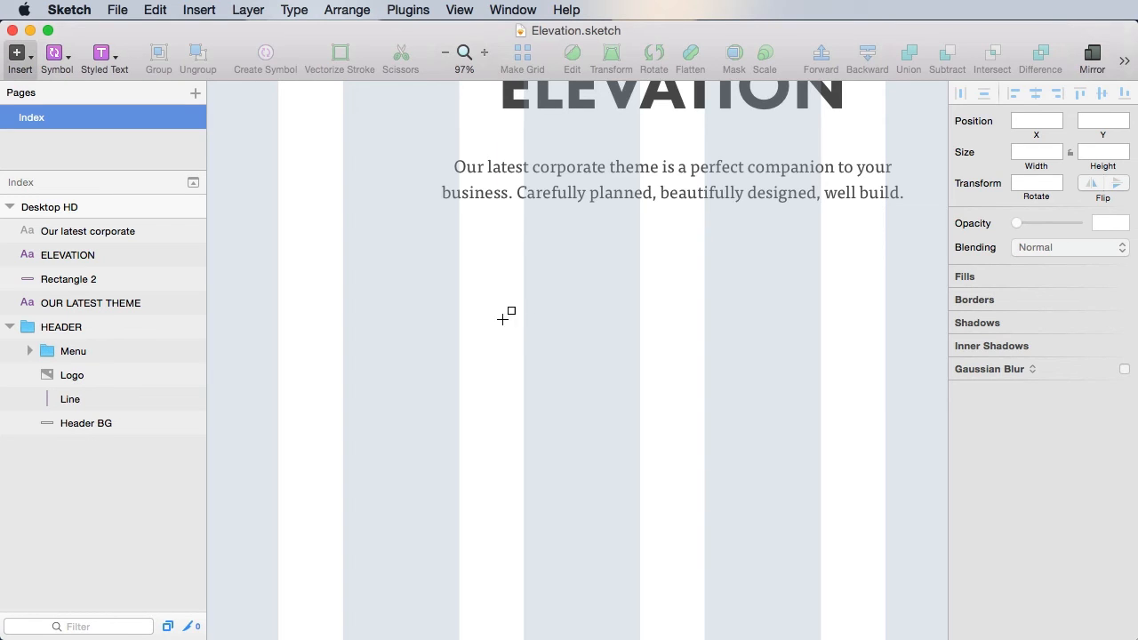
{"action": "left_click_drag", "start_coordinate": [449, 305], "coordinate": [641, 370]}
Step: Set the button rectangle's height to 90 and its corner radius to 5
{"action": "left_click", "coordinate": [1025, 153]}
{"action": "left_click", "coordinate": [1107, 153]}
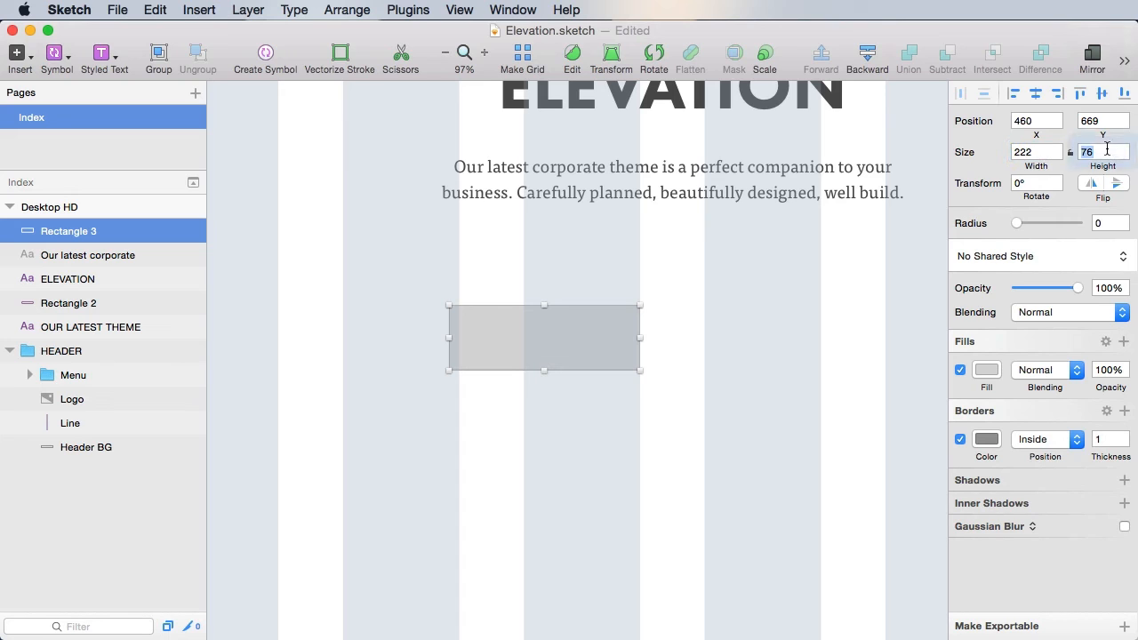
{"action": "key", "text": "Tab"}
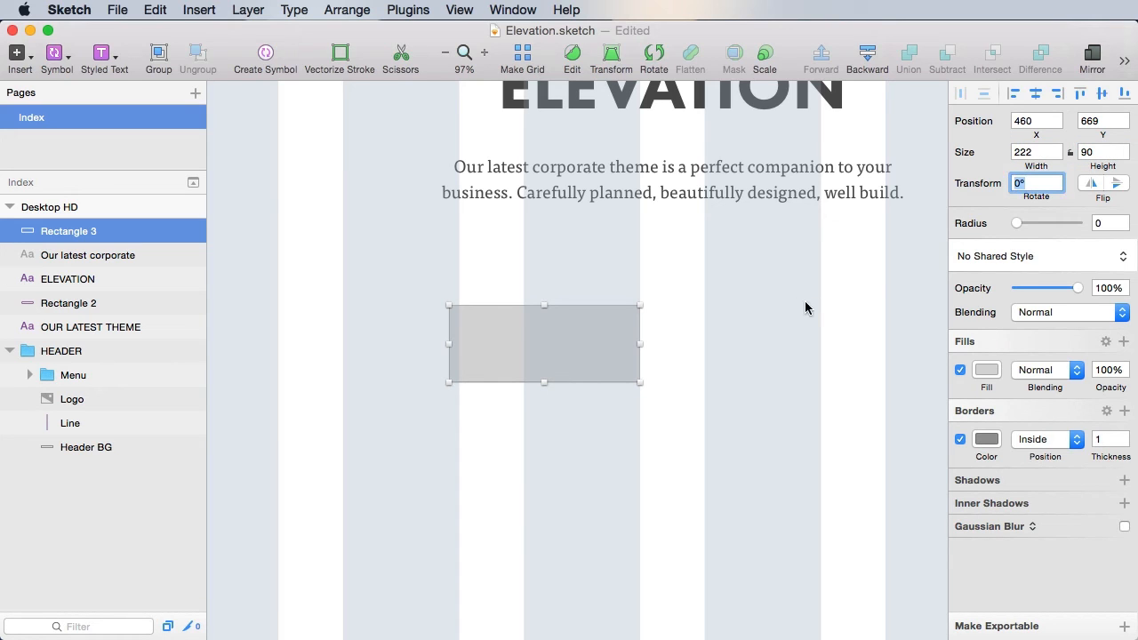
{"action": "key", "text": "Tab"}
{"action": "type", "text": "5"}
{"action": "key", "text": "Tab"}
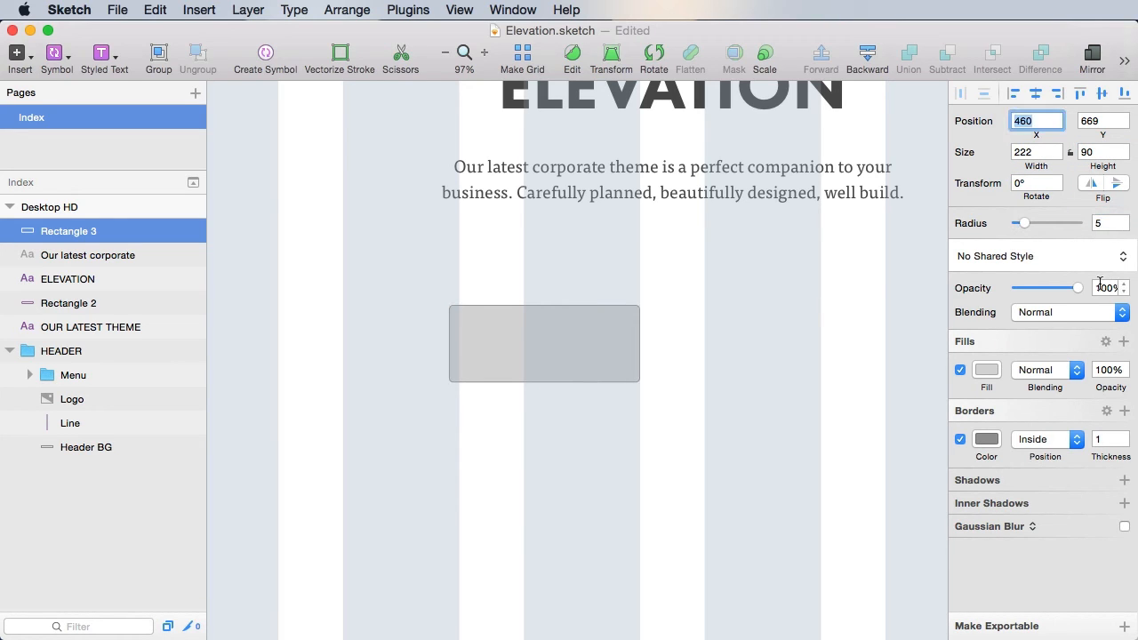
Step: Give the button rectangle a white FFFFFF fill and a light grey border, and place it at X 498, Y 643
{"action": "left_click", "coordinate": [986, 370]}
{"action": "left_click_drag", "start_coordinate": [987, 445], "coordinate": [886, 382]}
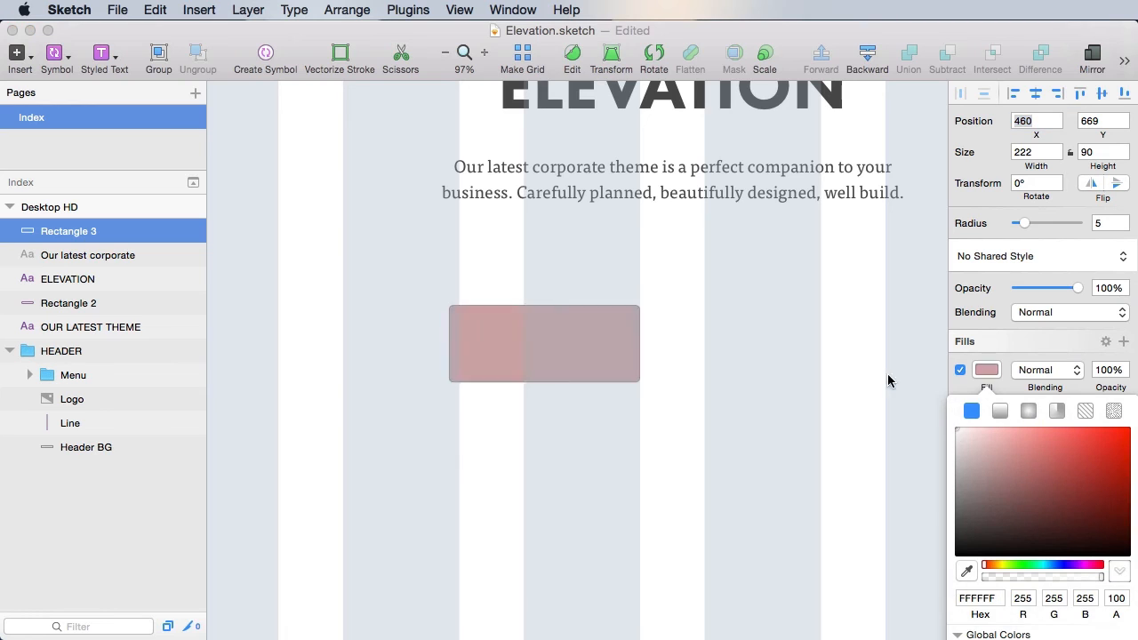
{"action": "left_click", "coordinate": [985, 370]}
{"action": "left_click", "coordinate": [986, 439]}
{"action": "left_click_drag", "start_coordinate": [957, 549], "coordinate": [956, 507]}
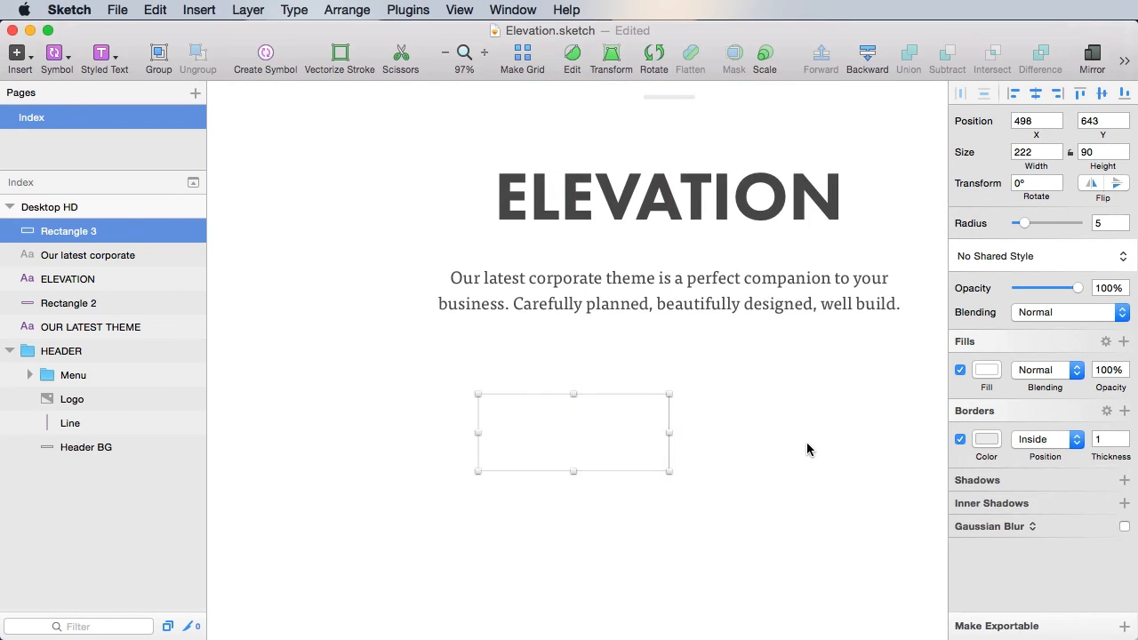
Step: Add the text "LIVE DEMO" inside the button rectangle
{"action": "left_click", "coordinate": [759, 465]}
{"action": "left_click", "coordinate": [663, 444]}
{"action": "key", "text": "t"}
{"action": "left_click", "coordinate": [548, 432]}
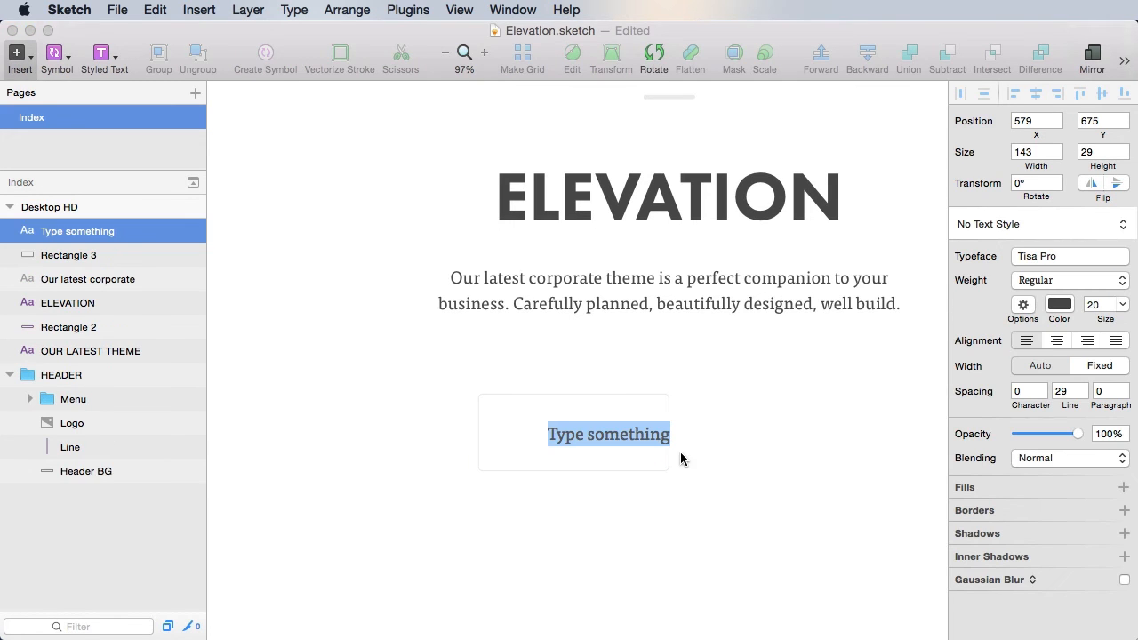
{"action": "type", "text": "LIVE DEMO"}
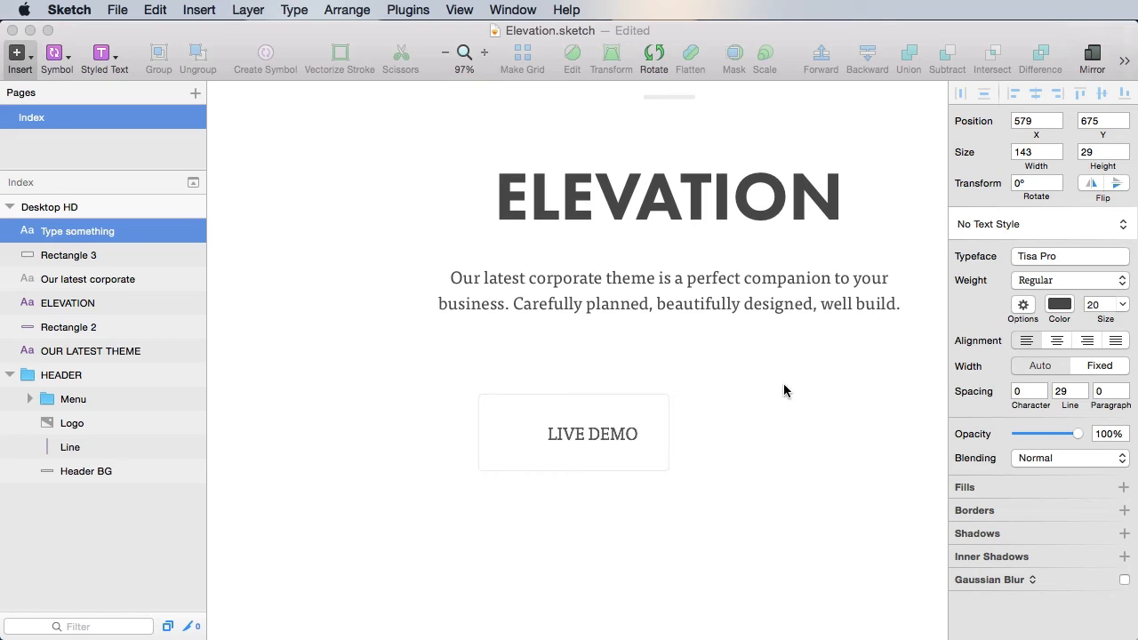
Step: Style the LIVE DEMO text in Futura PT Heavy at size 18 with centred alignment
{"action": "key", "text": "super+t"}
{"action": "left_click", "coordinate": [1005, 331]}
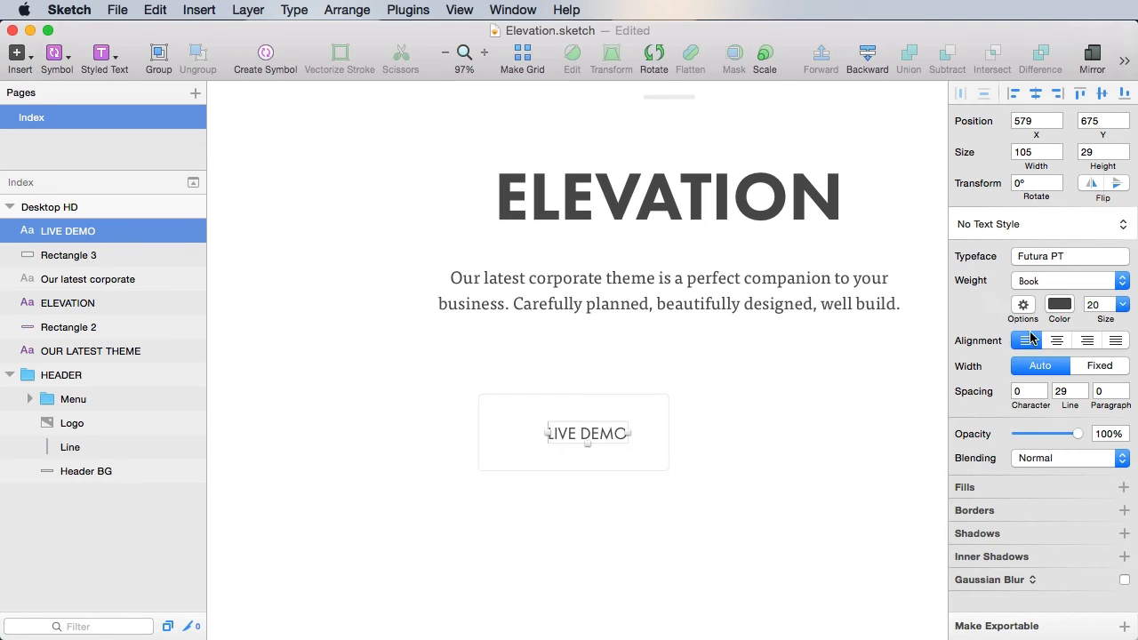
{"action": "left_click", "coordinate": [1040, 279]}
{"action": "left_click", "coordinate": [1040, 315]}
{"action": "left_click", "coordinate": [1095, 304]}
{"action": "type", "text": "18"}
{"action": "key", "text": "Tab"}
{"action": "left_click", "coordinate": [732, 458]}
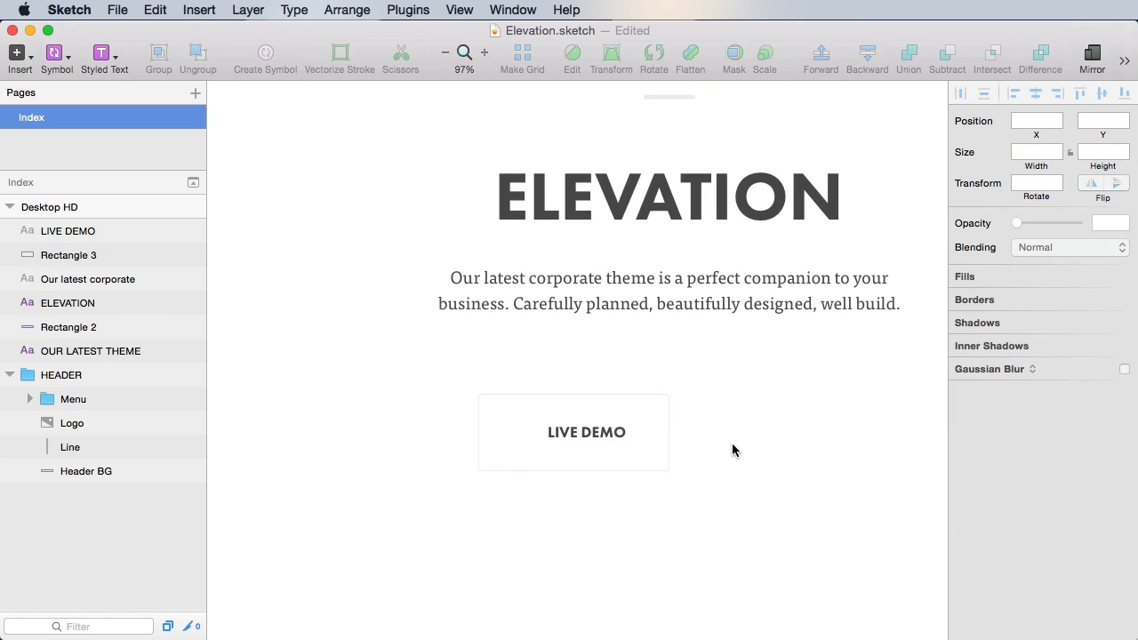
{"action": "left_click", "coordinate": [604, 433]}
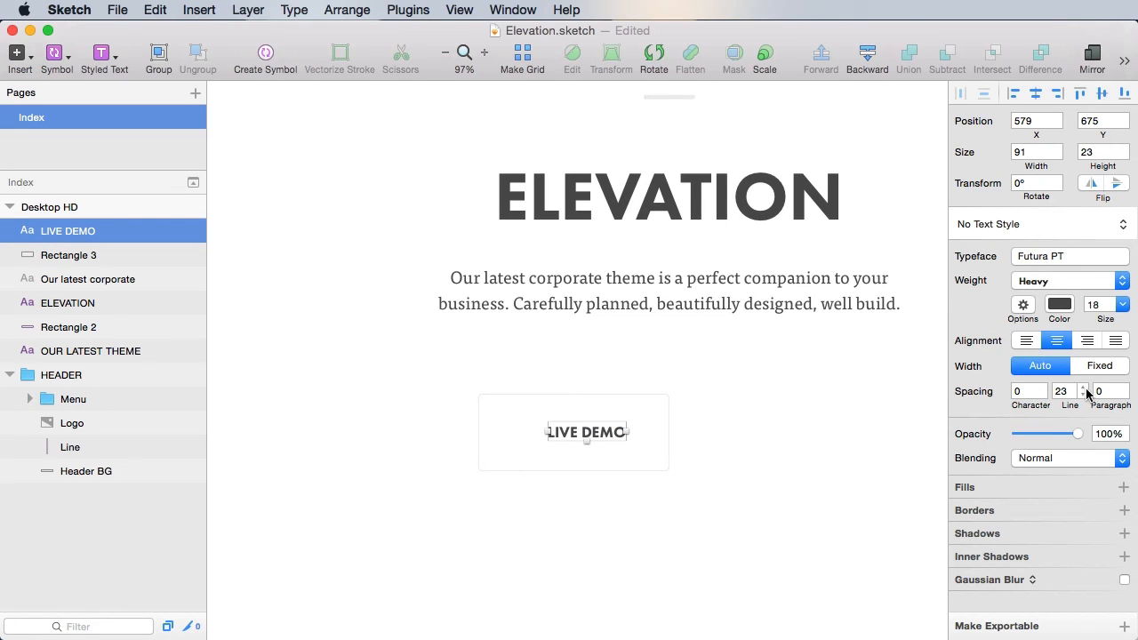
Step: Centre the LIVE DEMO text horizontally and vertically within the button rectangle
{"action": "left_click_drag", "start_coordinate": [709, 394], "coordinate": [544, 530]}
{"action": "left_click", "coordinate": [1036, 93]}
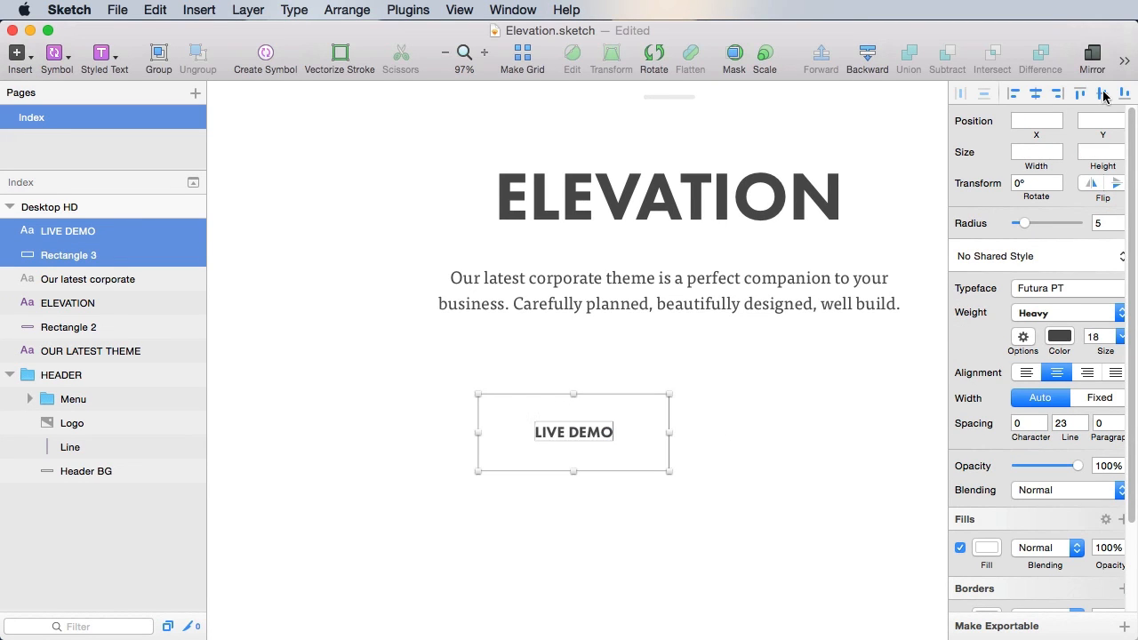
{"action": "left_click", "coordinate": [1103, 95]}
{"action": "left_click", "coordinate": [726, 432]}
Step: Create a text style named "Btn - secondary light BG" from the LIVE DEMO text
{"action": "left_click", "coordinate": [572, 432]}
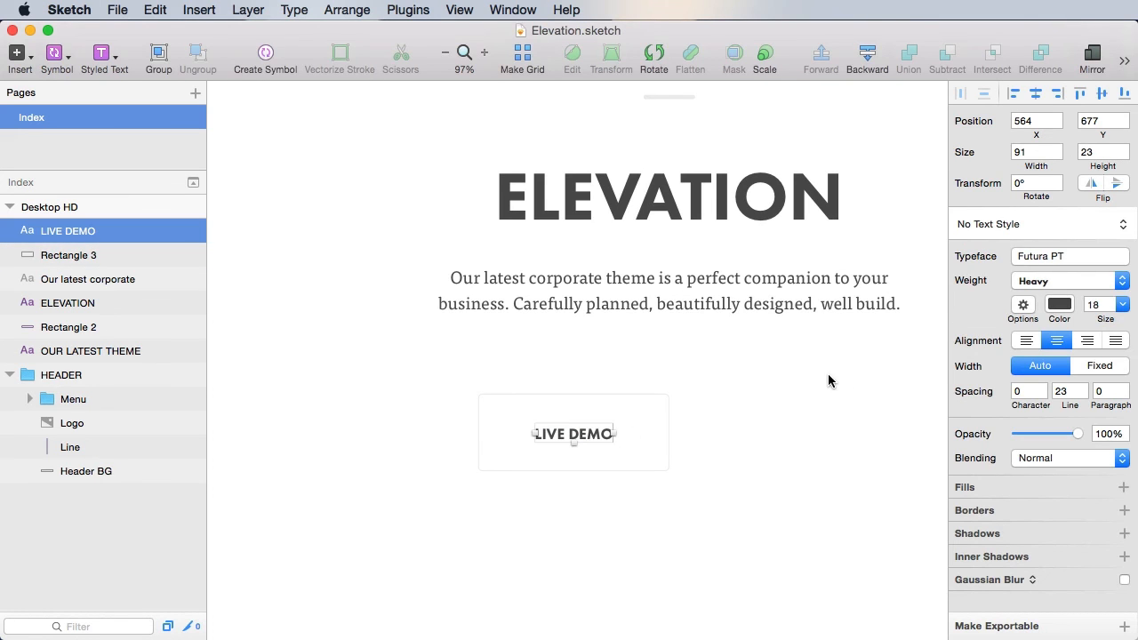
{"action": "left_click", "coordinate": [1018, 225]}
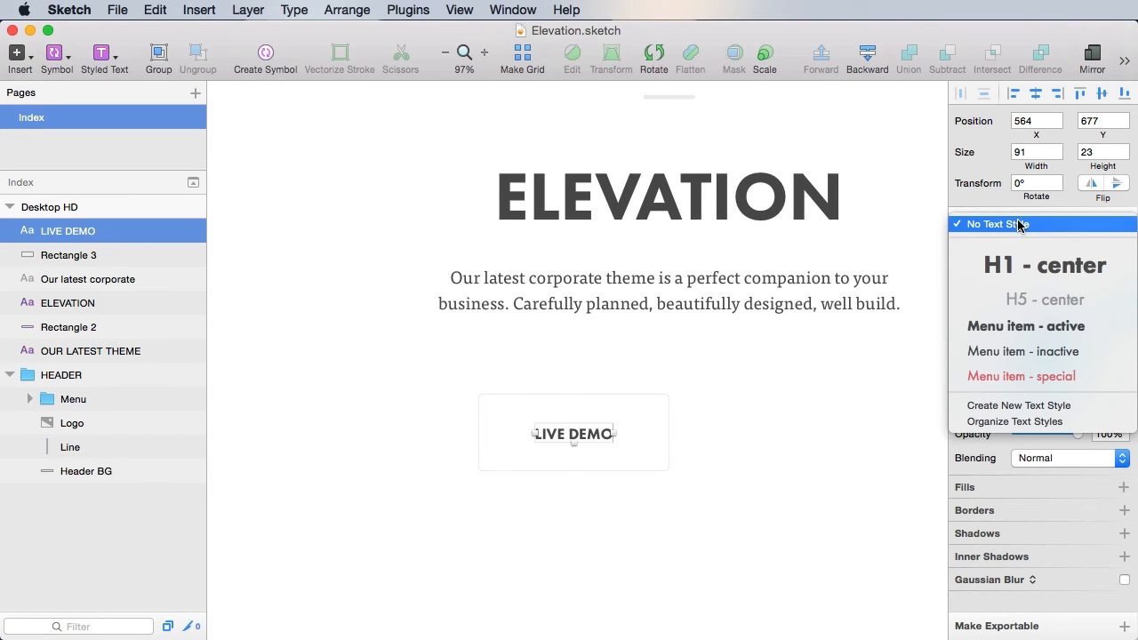
{"action": "left_click", "coordinate": [1021, 406]}
{"action": "type", "text": "Btn "}
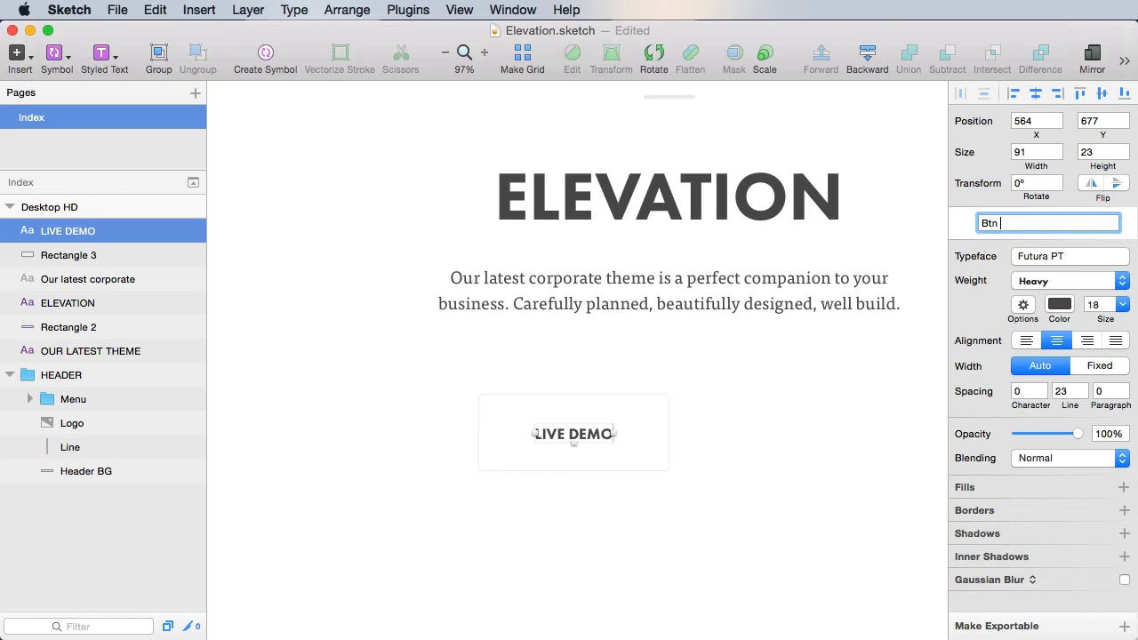
{"action": "type", "text": "- secondary light BG"}
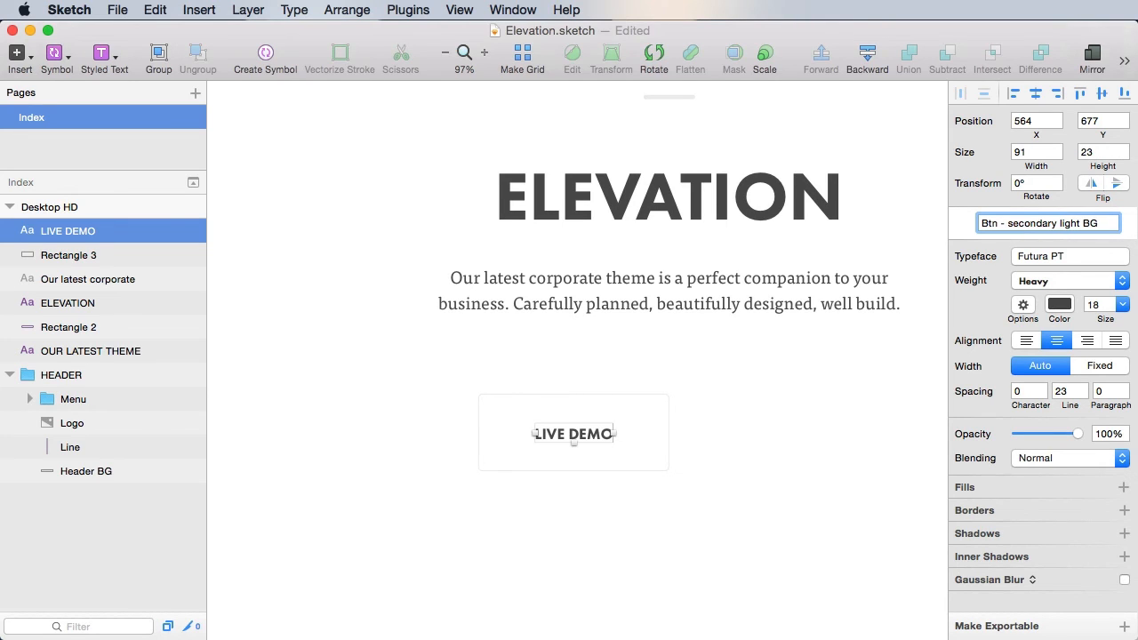
{"action": "left_click_drag", "start_coordinate": [796, 424], "coordinate": [775, 493]}
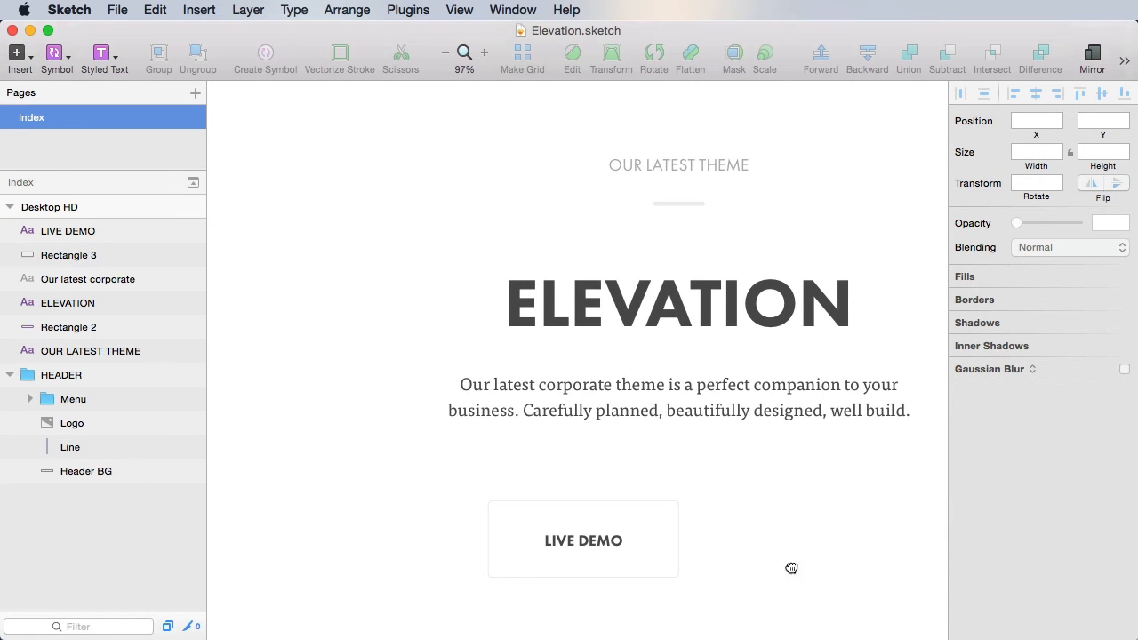
Step: Darken the border colour of the LIVE DEMO button rectangle to a medium grey
{"action": "scroll", "coordinate": [676, 483], "scroll_direction": "down", "scroll_amount": 4}
{"action": "scroll", "coordinate": [676, 483], "scroll_direction": "right", "scroll_amount": 1}
{"action": "left_click", "coordinate": [676, 483]}
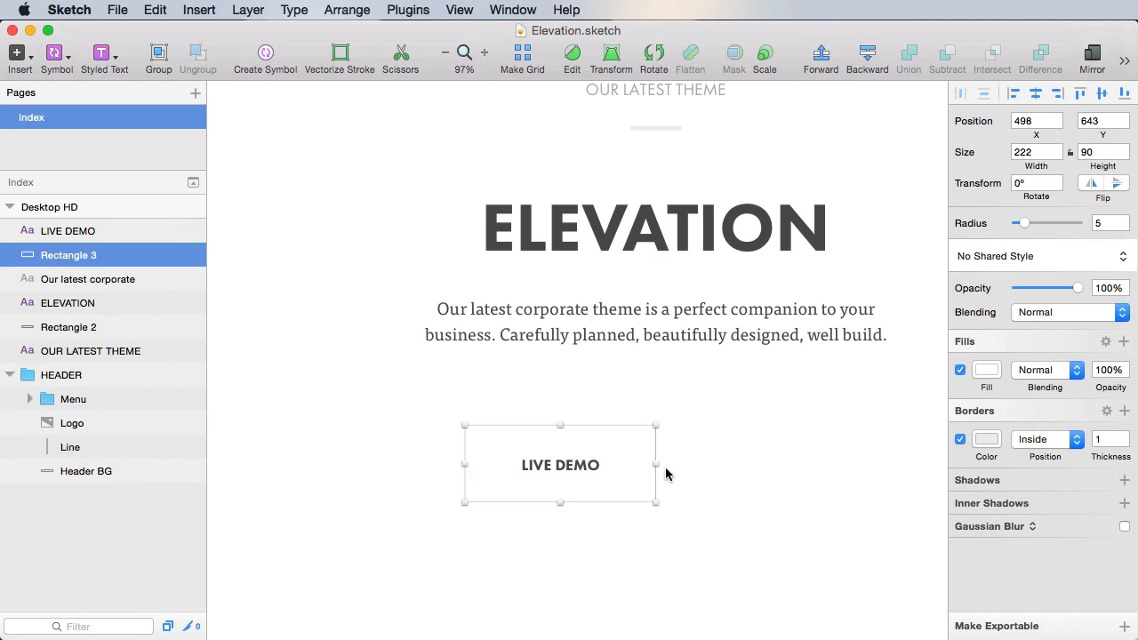
{"action": "left_click", "coordinate": [994, 444]}
{"action": "left_click", "coordinate": [957, 537]}
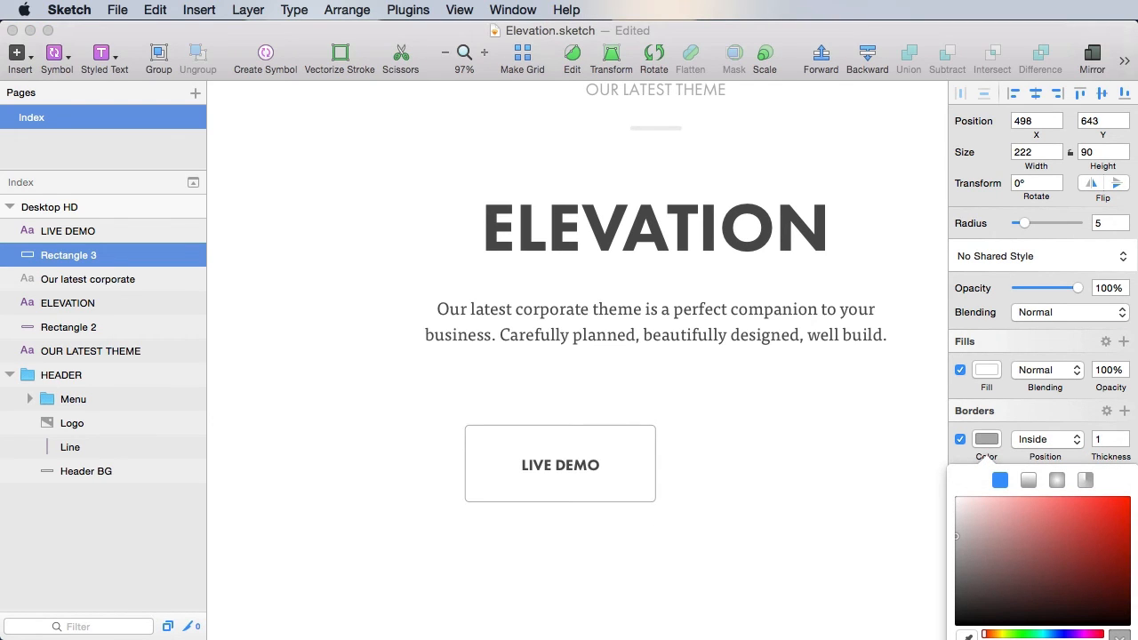
{"action": "left_click", "coordinate": [693, 579]}
Step: Delete the Border swatch from the Elevation Theme colour palette
{"action": "left_click", "coordinate": [643, 467]}
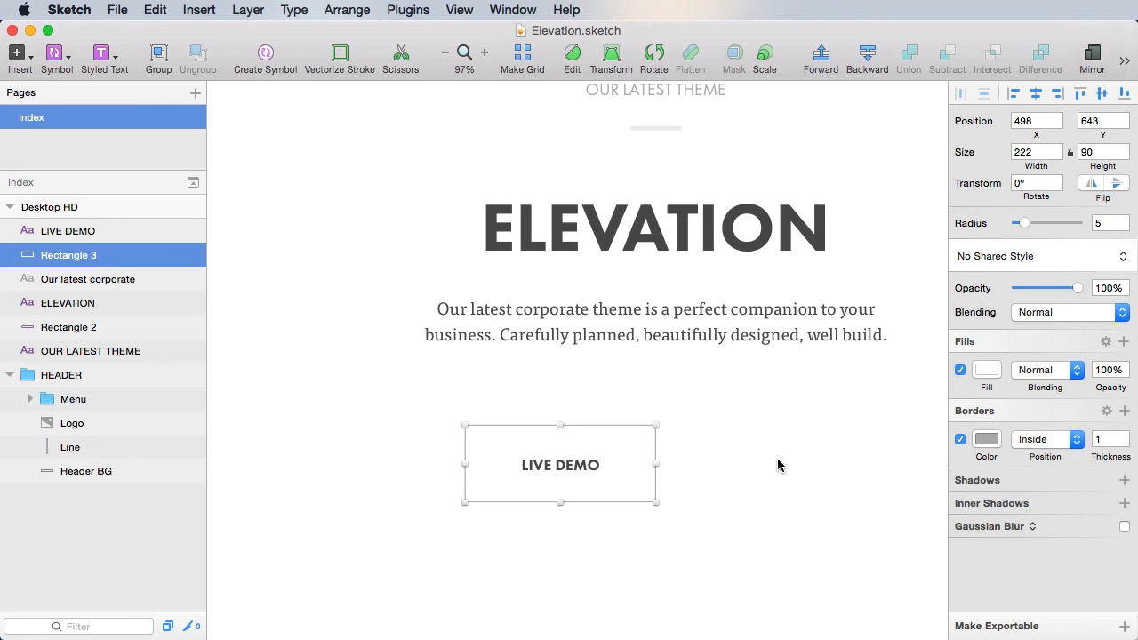
{"action": "key", "text": "super+shift+c"}
{"action": "left_click_drag", "start_coordinate": [808, 171], "coordinate": [851, 115]}
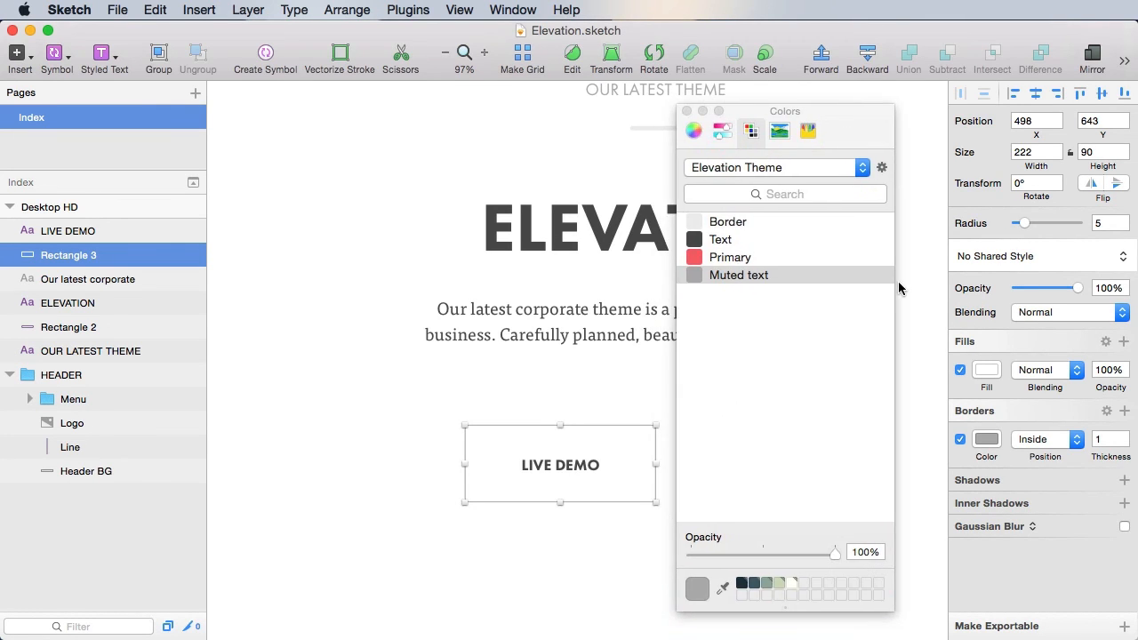
{"action": "left_click", "coordinate": [916, 259]}
{"action": "left_click", "coordinate": [750, 222]}
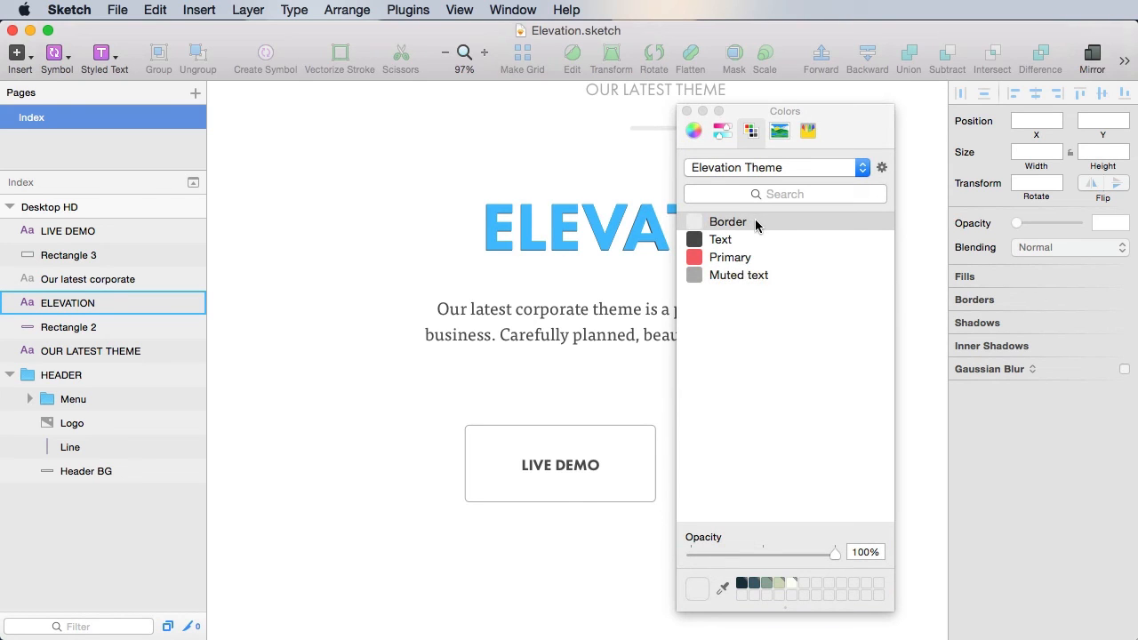
{"action": "left_click", "coordinate": [767, 240]}
{"action": "left_click", "coordinate": [762, 222]}
{"action": "key", "text": "Delete"}
Step: Rename the Muted text swatch in the Elevation Theme palette as "Muted text/Border"
{"action": "left_click", "coordinate": [740, 258]}
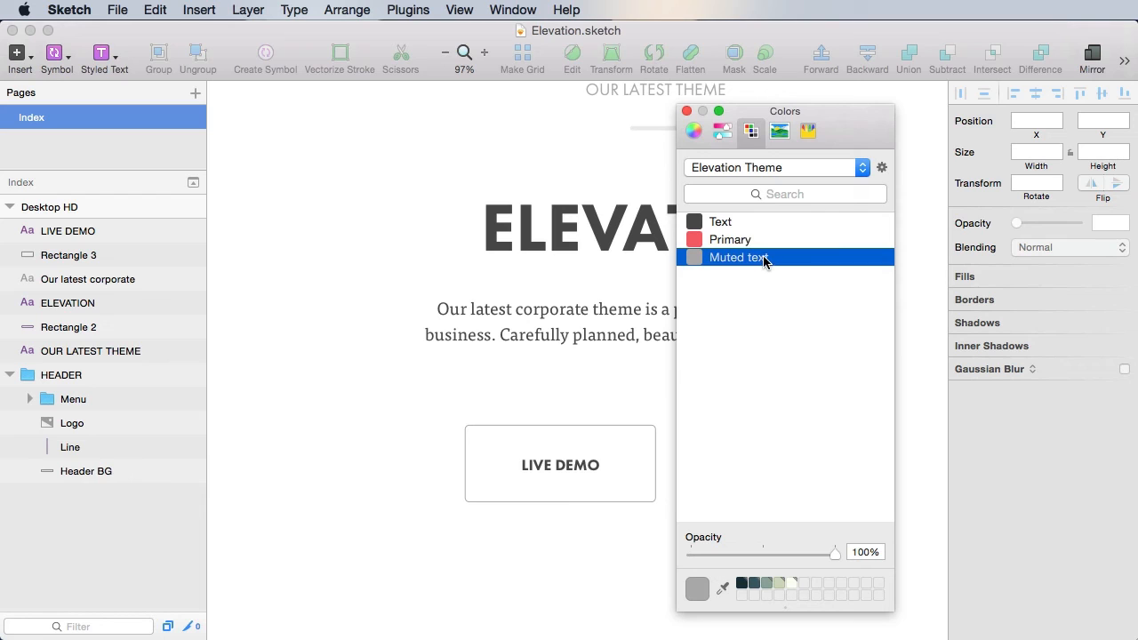
{"action": "double_click", "coordinate": [765, 257]}
{"action": "key", "text": "Right"}
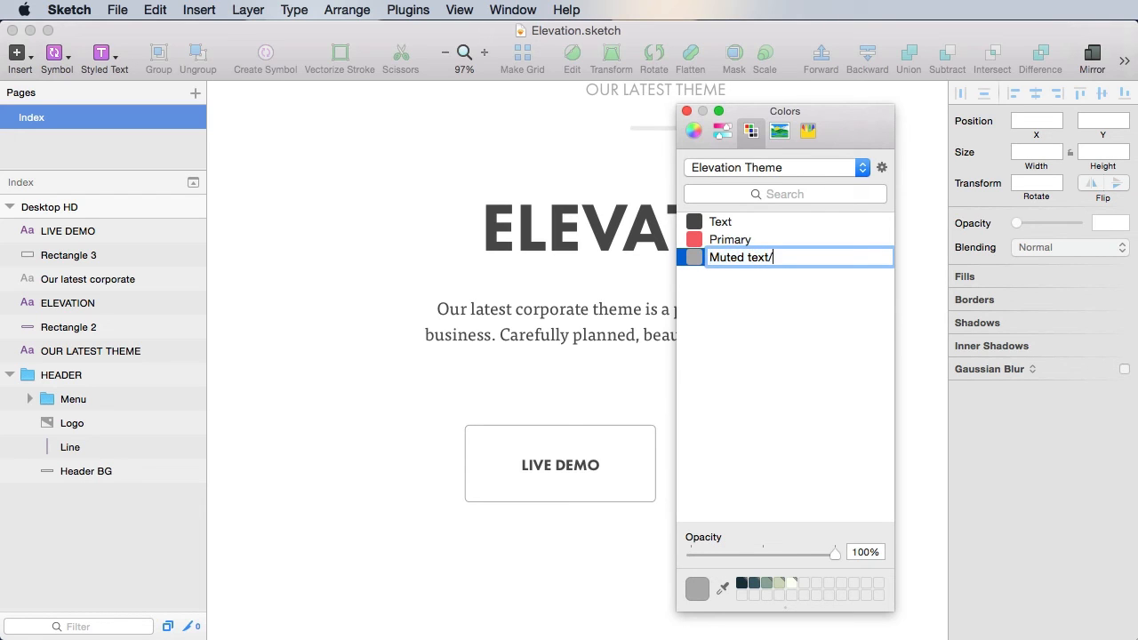
{"action": "type", "text": "/Border"}
{"action": "key", "text": "Return"}
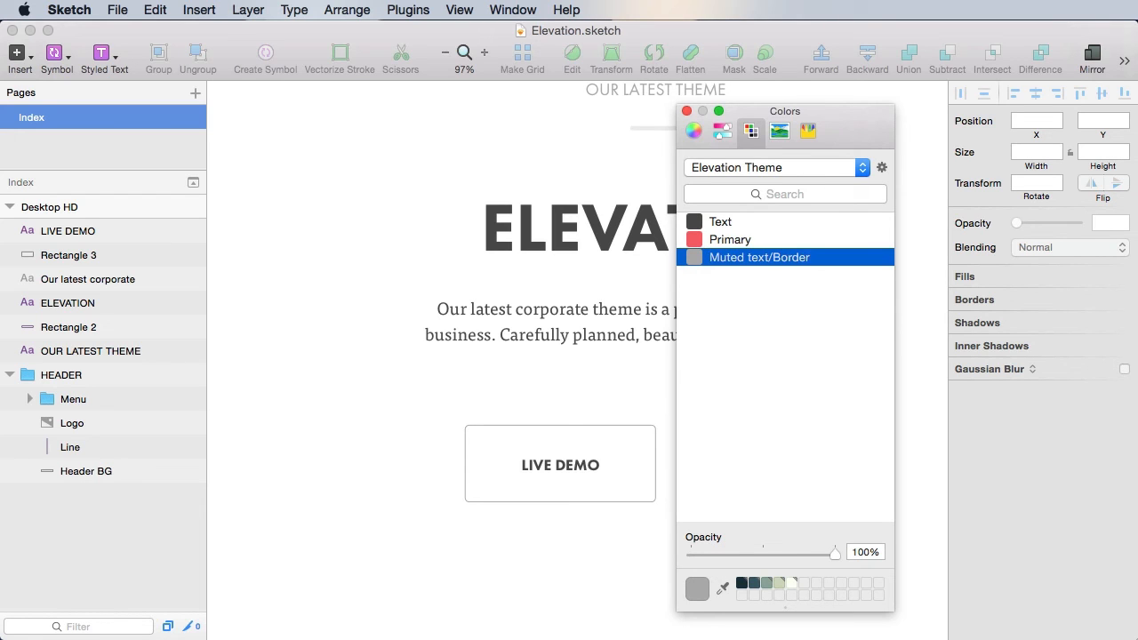
{"action": "left_click", "coordinate": [658, 378]}
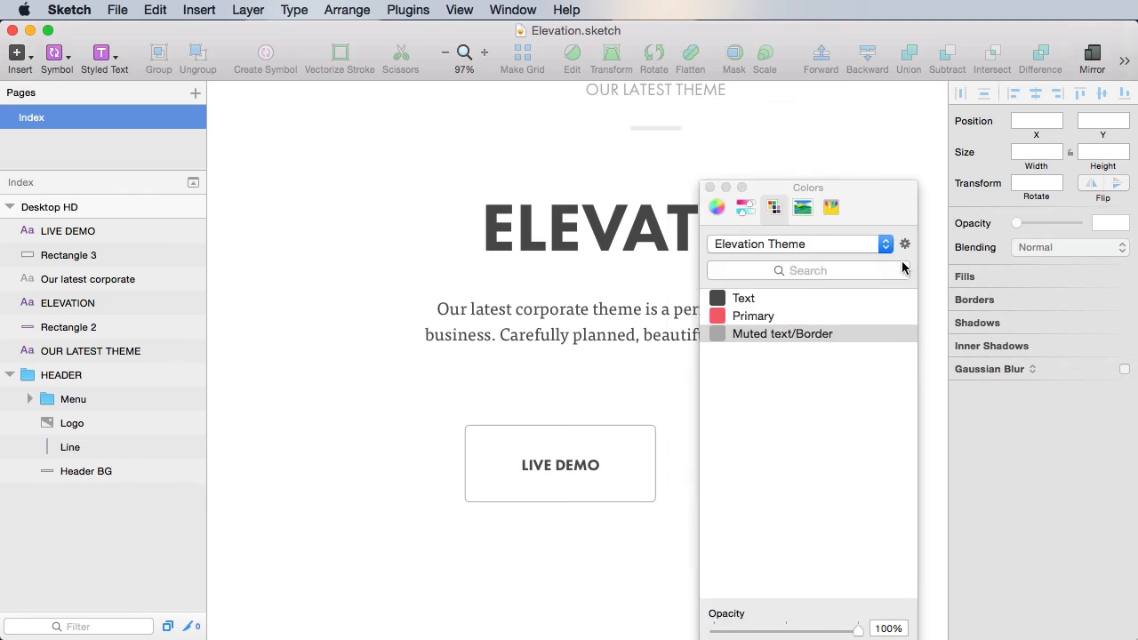
Step: Darken the border colour of the Header BG rectangle to a medium grey
{"action": "left_click_drag", "start_coordinate": [901, 254], "coordinate": [899, 590]}
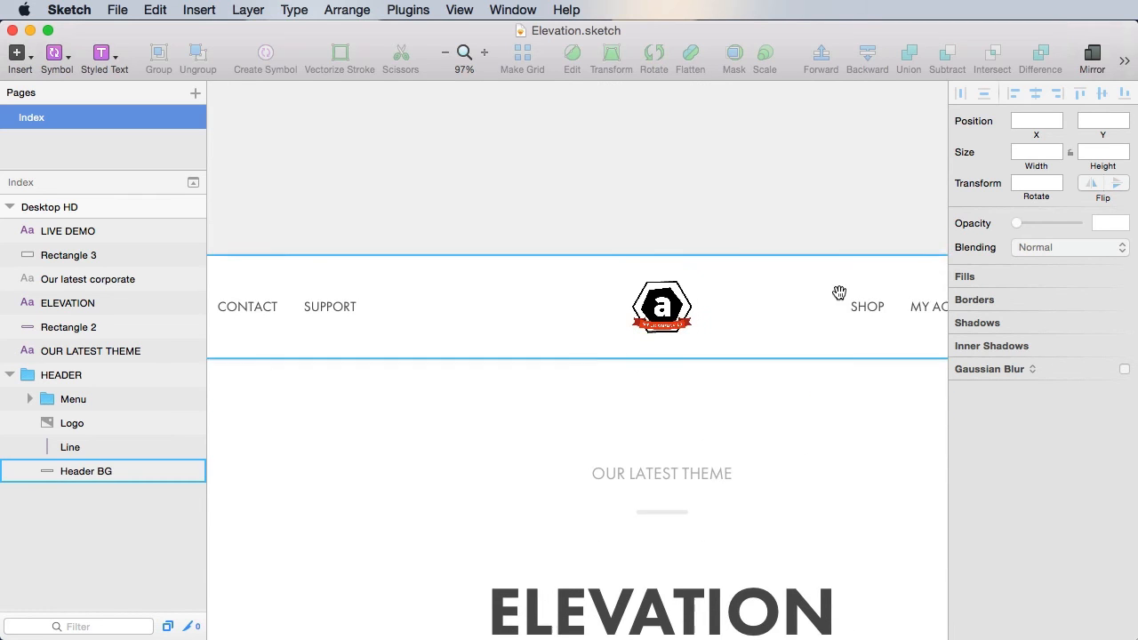
{"action": "scroll", "coordinate": [800, 286], "scroll_direction": "down", "scroll_amount": 2}
{"action": "left_click", "coordinate": [770, 282]}
{"action": "left_click", "coordinate": [987, 442]}
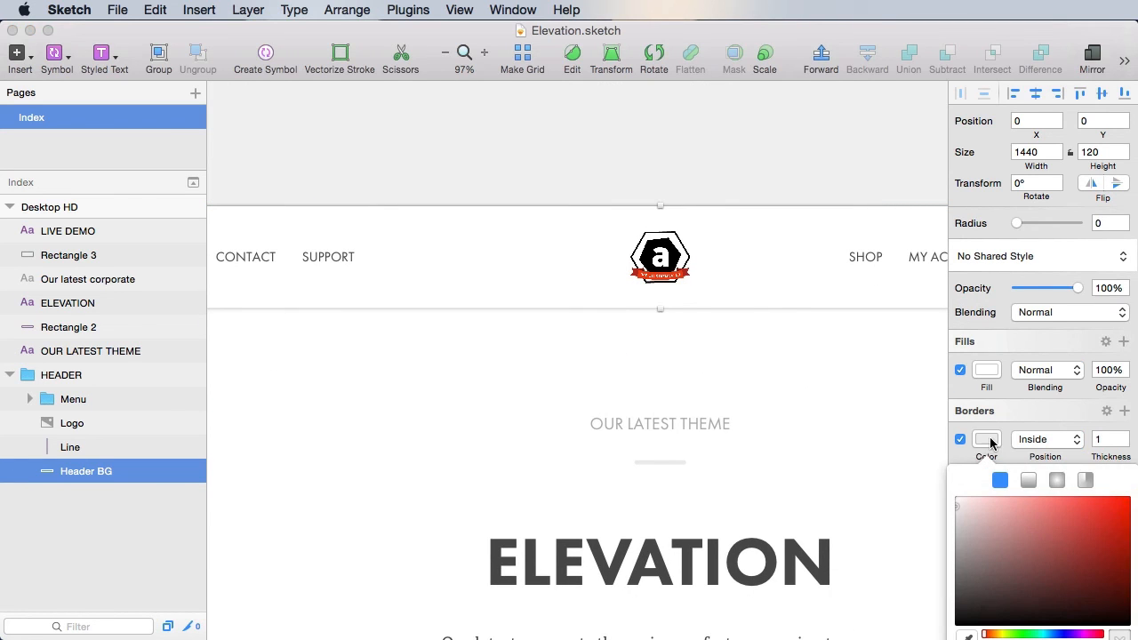
{"action": "left_click", "coordinate": [957, 536]}
{"action": "left_click", "coordinate": [877, 467]}
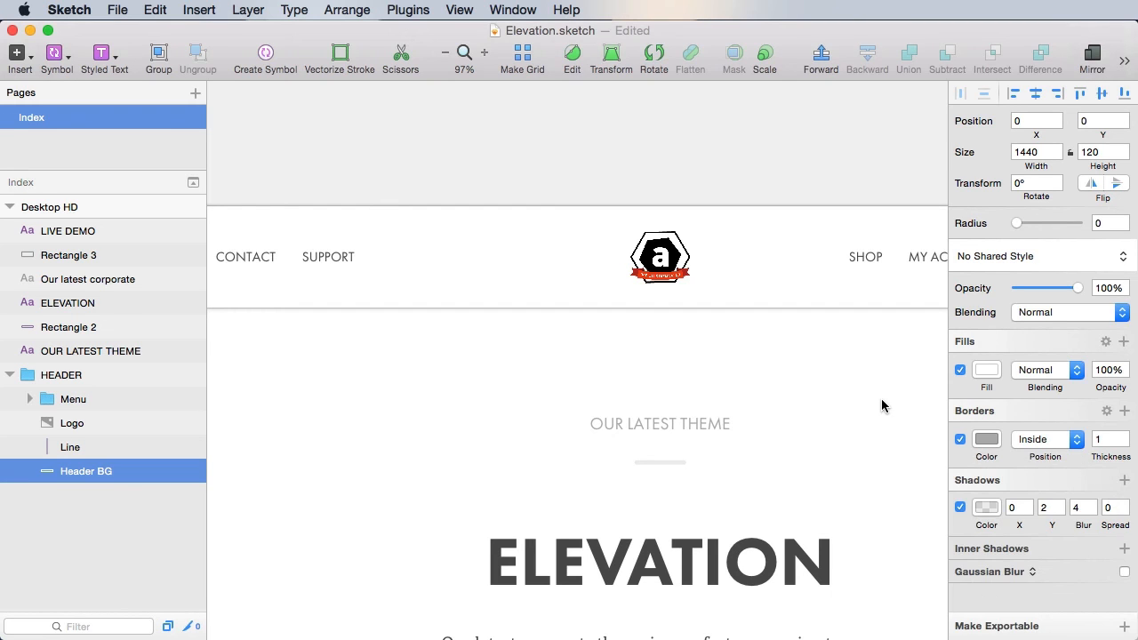
{"action": "left_click", "coordinate": [880, 446]}
Step: Set the border position of the Header BG rectangle to Outside and save the document
{"action": "scroll", "coordinate": [597, 359], "scroll_direction": "left", "scroll_amount": 5}
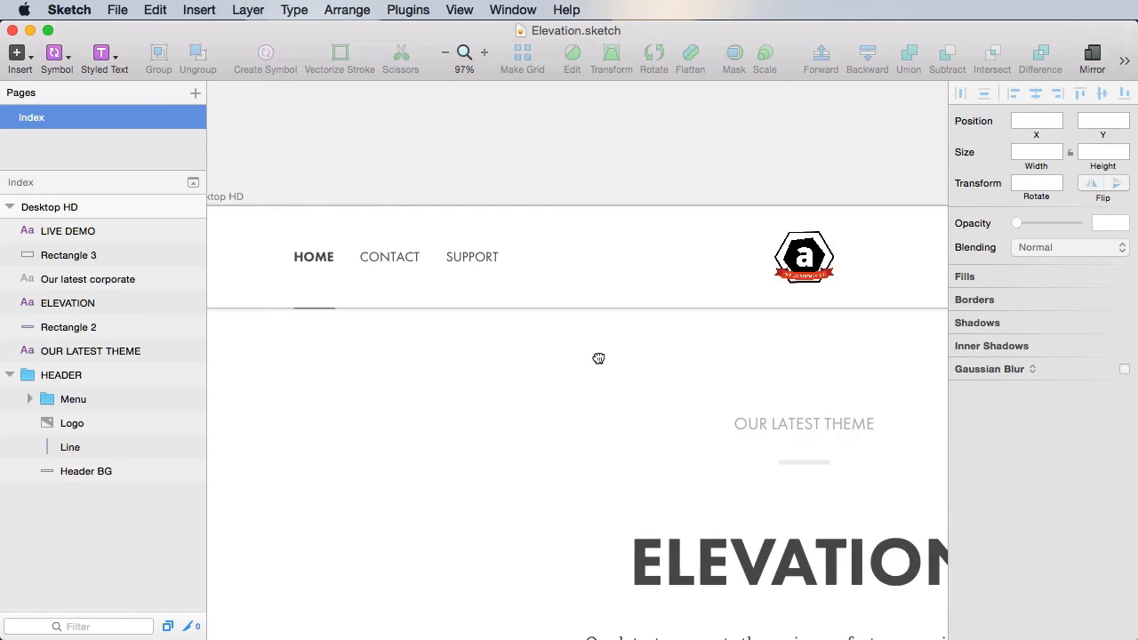
{"action": "left_click", "coordinate": [294, 229]}
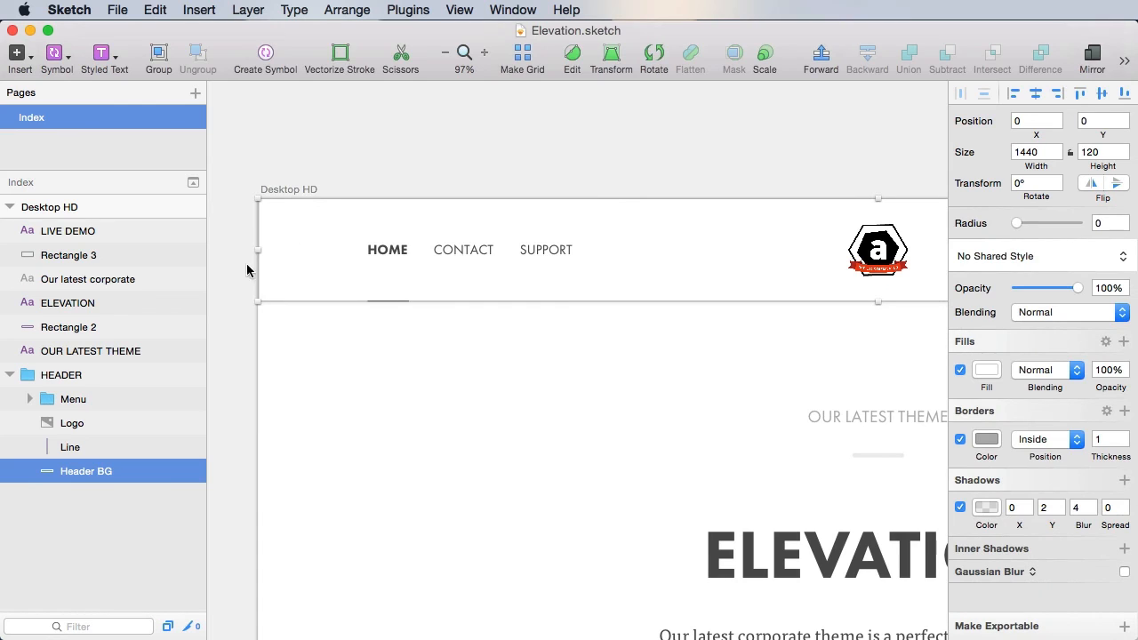
{"action": "left_click", "coordinate": [1055, 445]}
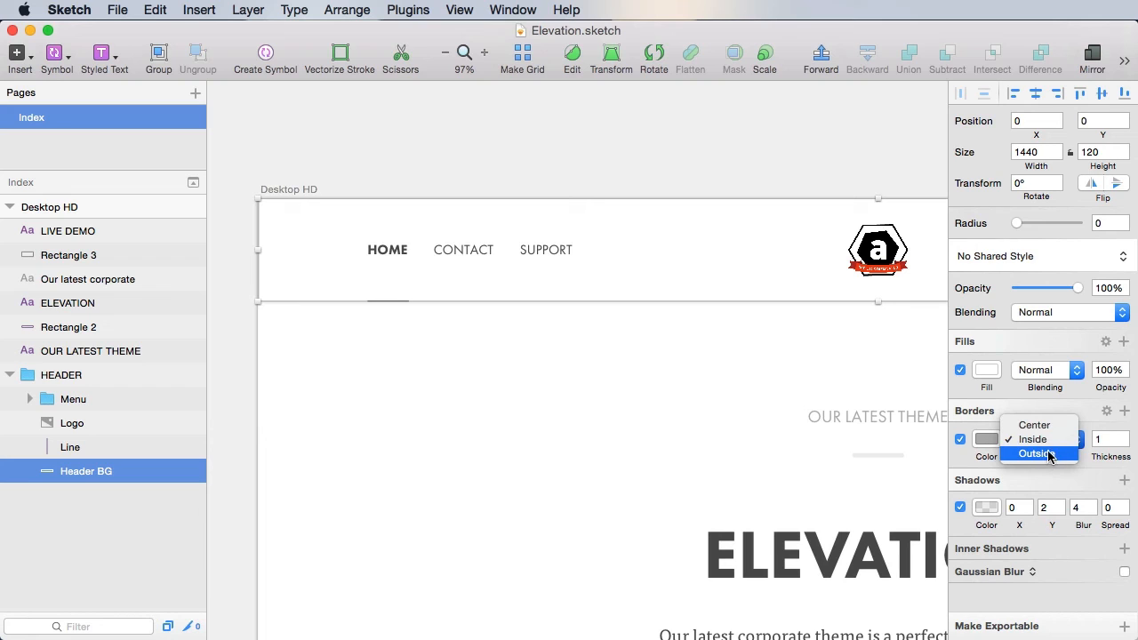
{"action": "left_click", "coordinate": [1049, 457]}
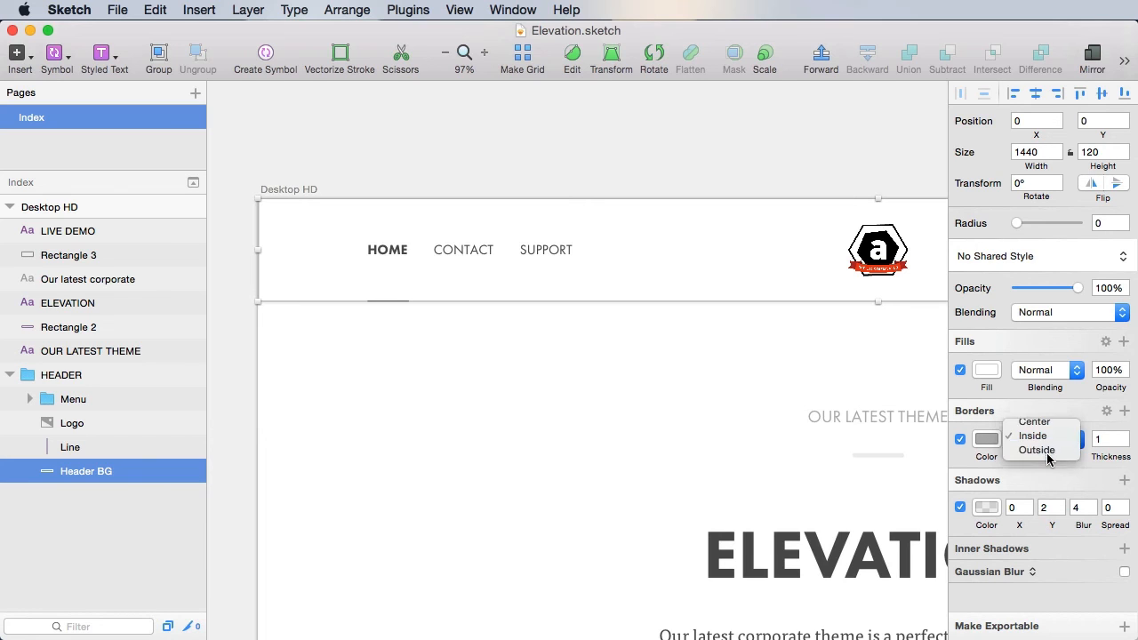
{"action": "left_click", "coordinate": [594, 392]}
{"action": "key", "text": "super+s"}
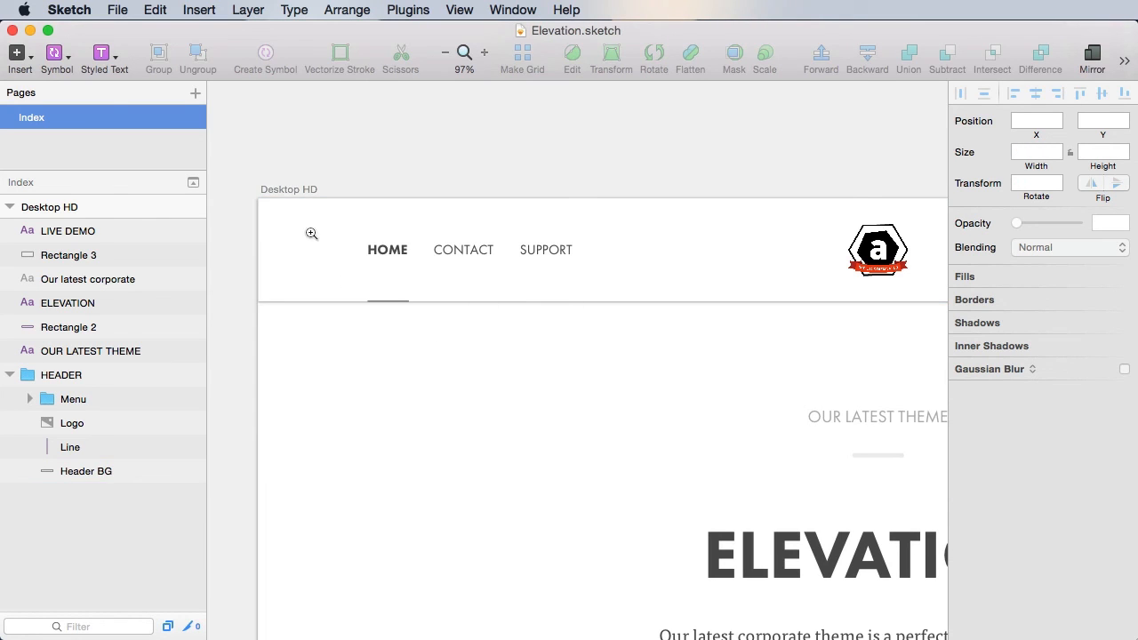
Step: Nudge the active menu indicator line under HOME down by one pixel and save the document
{"action": "left_click_drag", "start_coordinate": [304, 232], "coordinate": [460, 335]}
{"action": "left_click", "coordinate": [537, 360]}
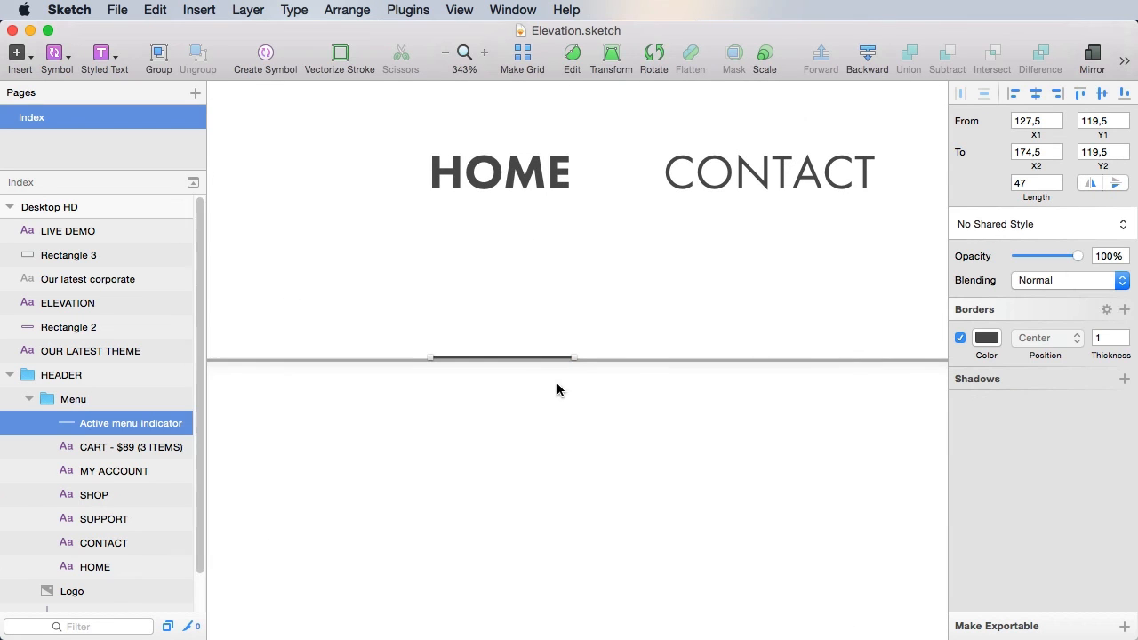
{"action": "key", "text": "Down"}
{"action": "left_click", "coordinate": [635, 478]}
{"action": "key", "text": "super+s"}
{"action": "key", "text": "super+0"}
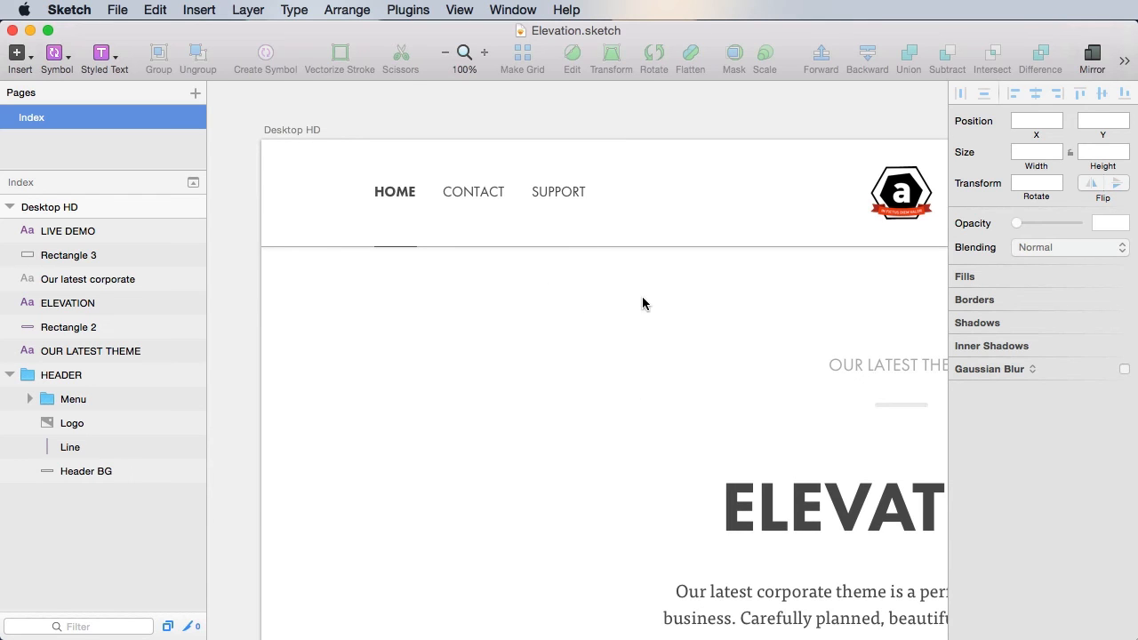
Step: Lighten the border colour of the Header BG rectangle to a light grey
{"action": "left_click", "coordinate": [622, 224]}
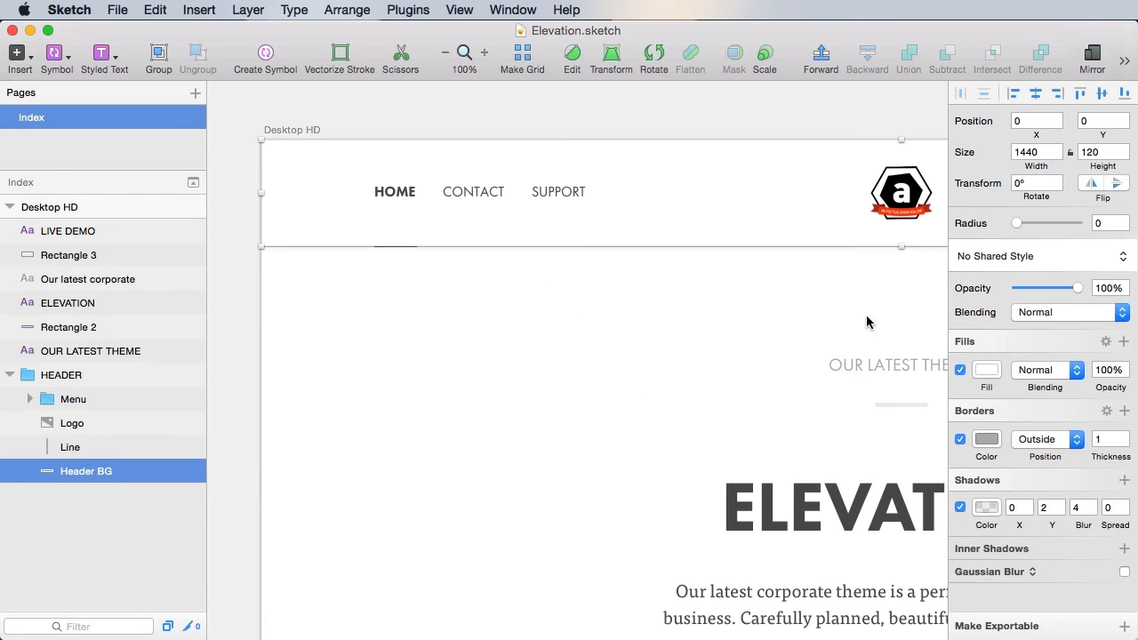
{"action": "left_click", "coordinate": [987, 440]}
{"action": "left_click_drag", "start_coordinate": [959, 534], "coordinate": [934, 512]}
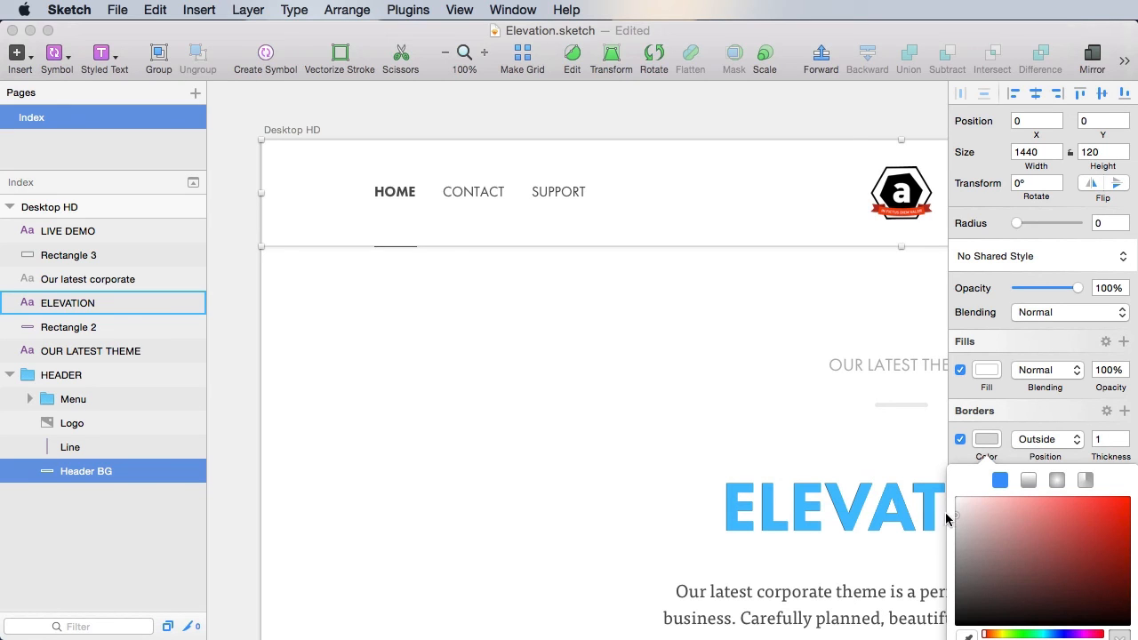
{"action": "left_click", "coordinate": [692, 309]}
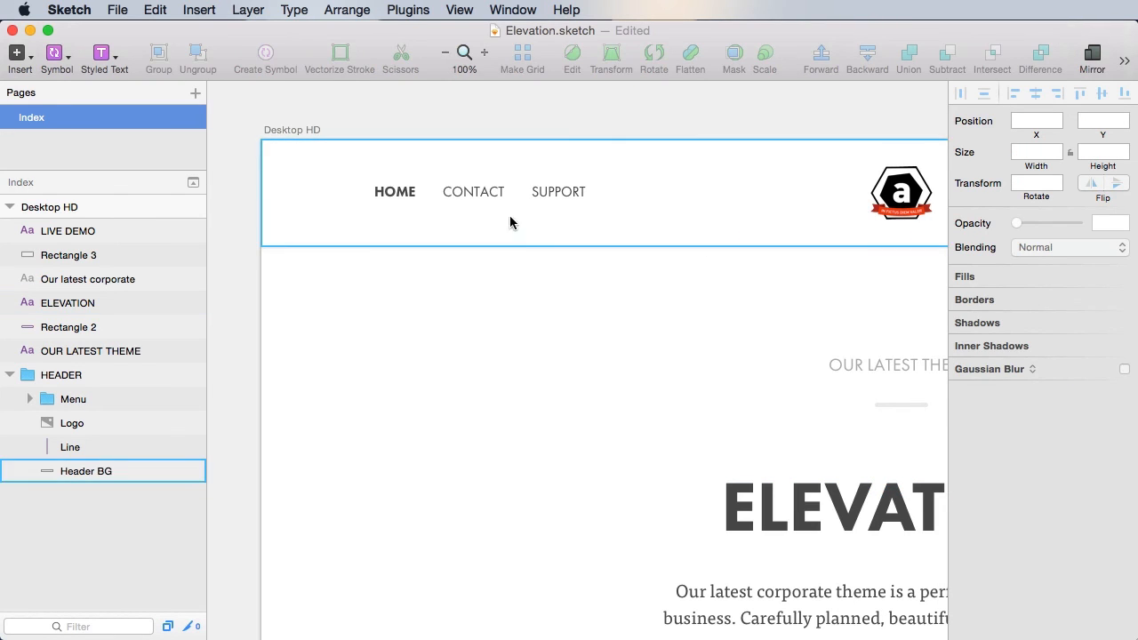
Step: Undo the grey fill on the Header BG rectangle and save the document
{"action": "left_click", "coordinate": [985, 440]}
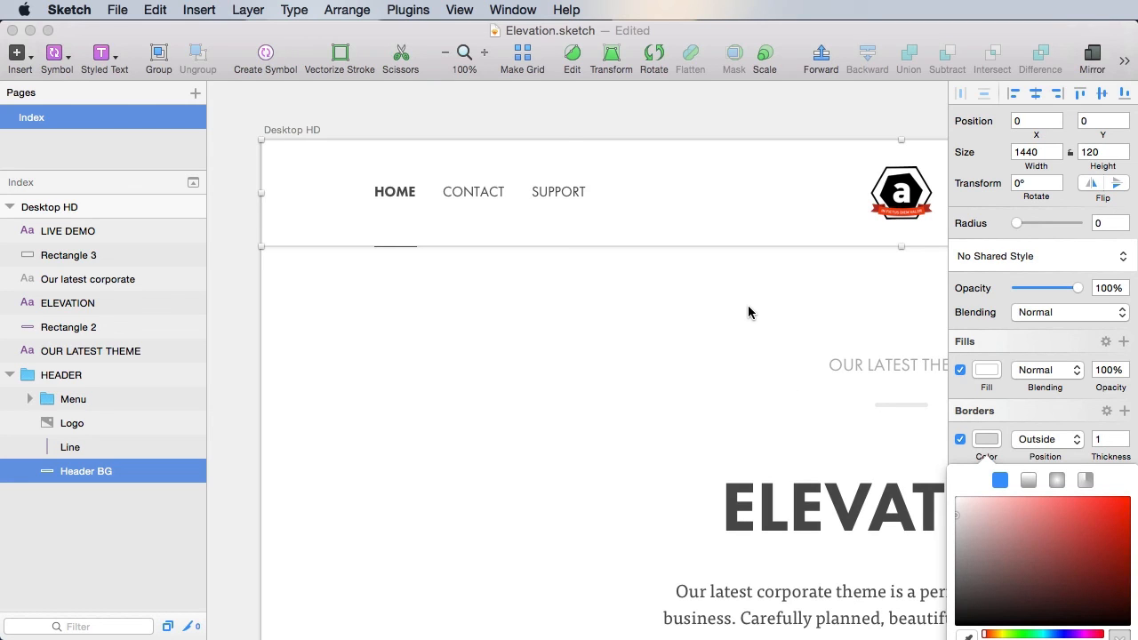
{"action": "key", "text": "super+z"}
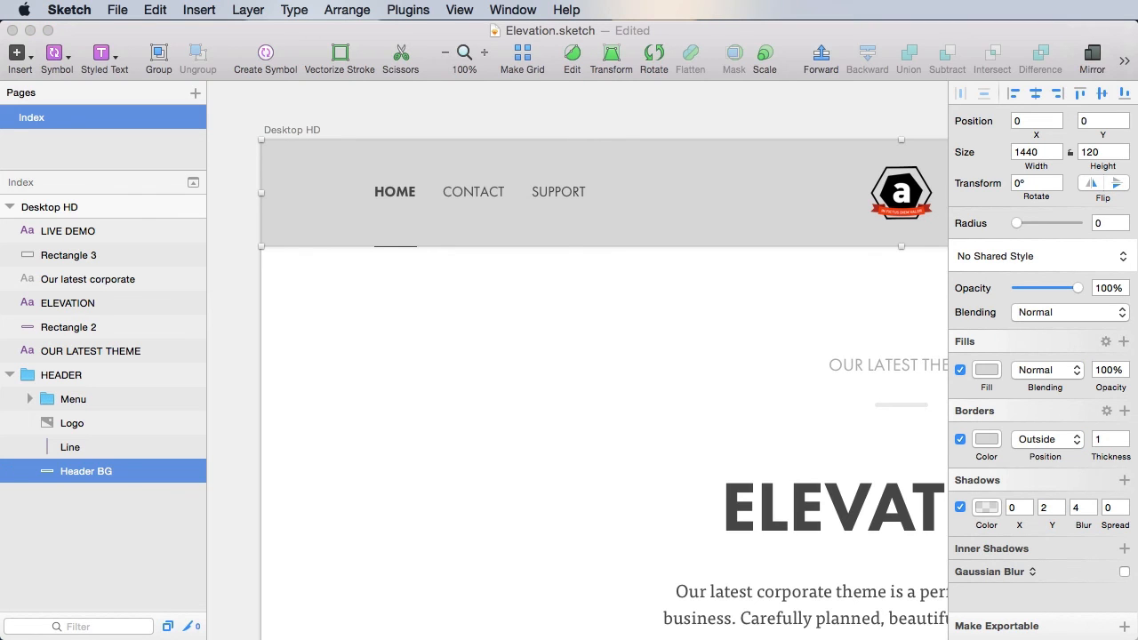
{"action": "left_click", "coordinate": [611, 380]}
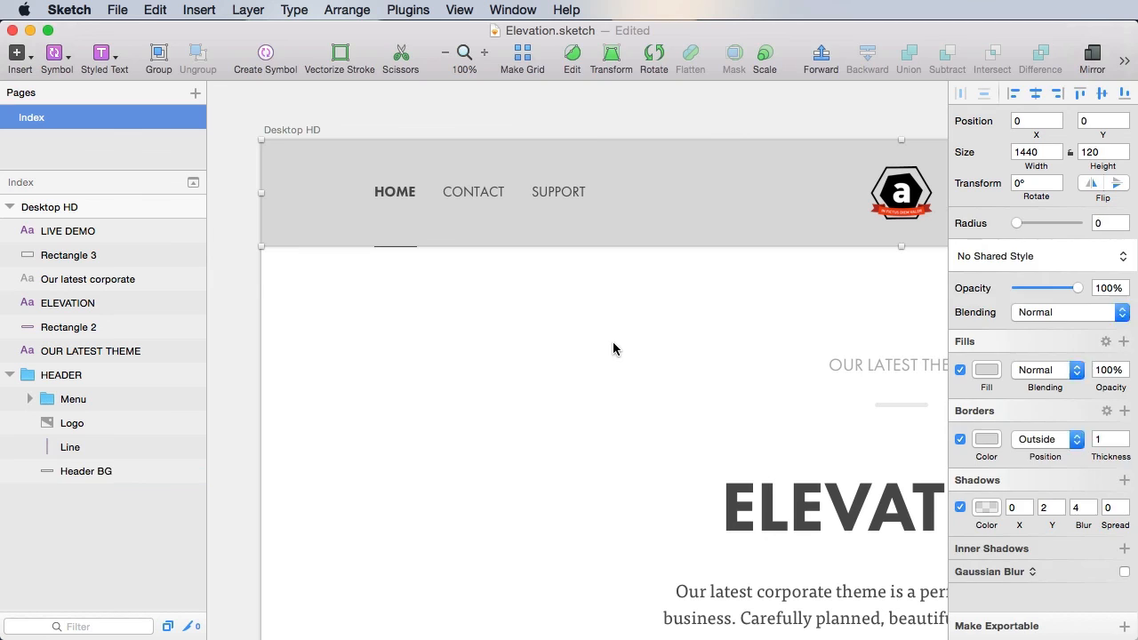
{"action": "left_click", "coordinate": [611, 204]}
{"action": "left_click", "coordinate": [986, 370]}
{"action": "left_click", "coordinate": [989, 438]}
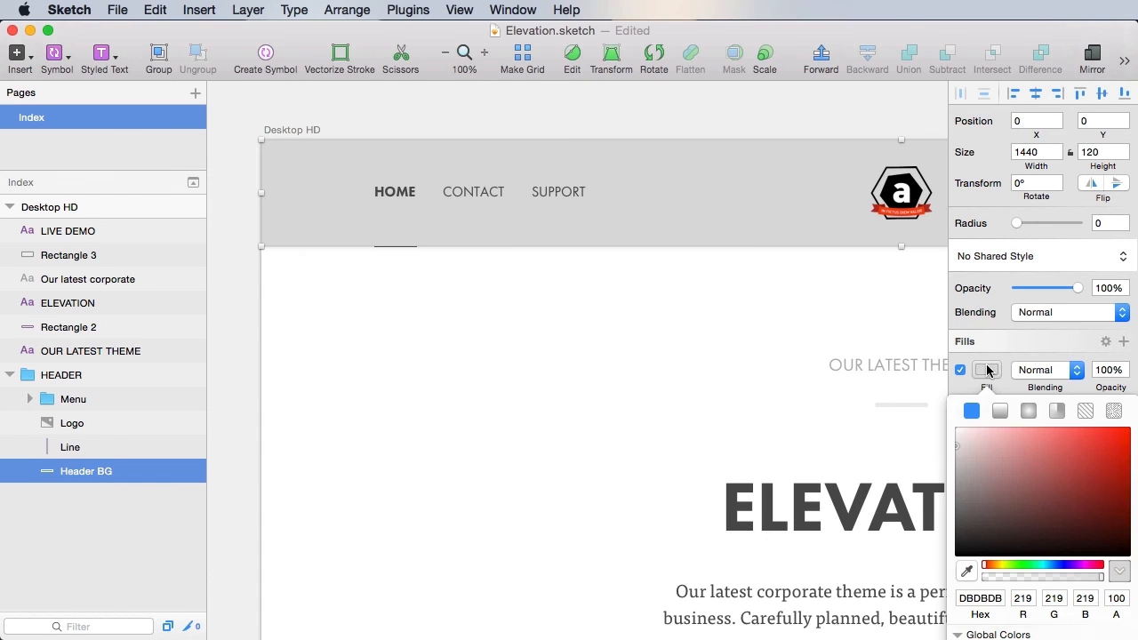
{"action": "key", "text": "super+z"}
{"action": "left_click", "coordinate": [708, 300]}
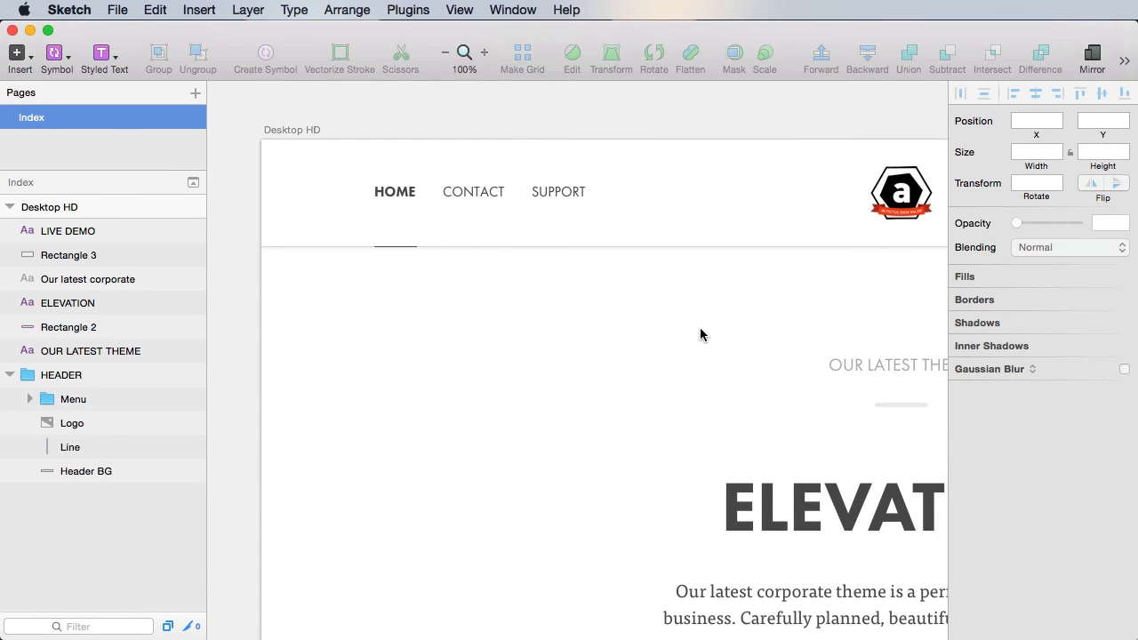
{"action": "key", "text": "super+s"}
Step: Create a shared style named "Btn - secondary on light BG" from the LIVE DEMO button rectangle
{"action": "left_click_drag", "start_coordinate": [748, 370], "coordinate": [504, 288]}
{"action": "scroll", "coordinate": [814, 462], "scroll_direction": "down", "scroll_amount": 5}
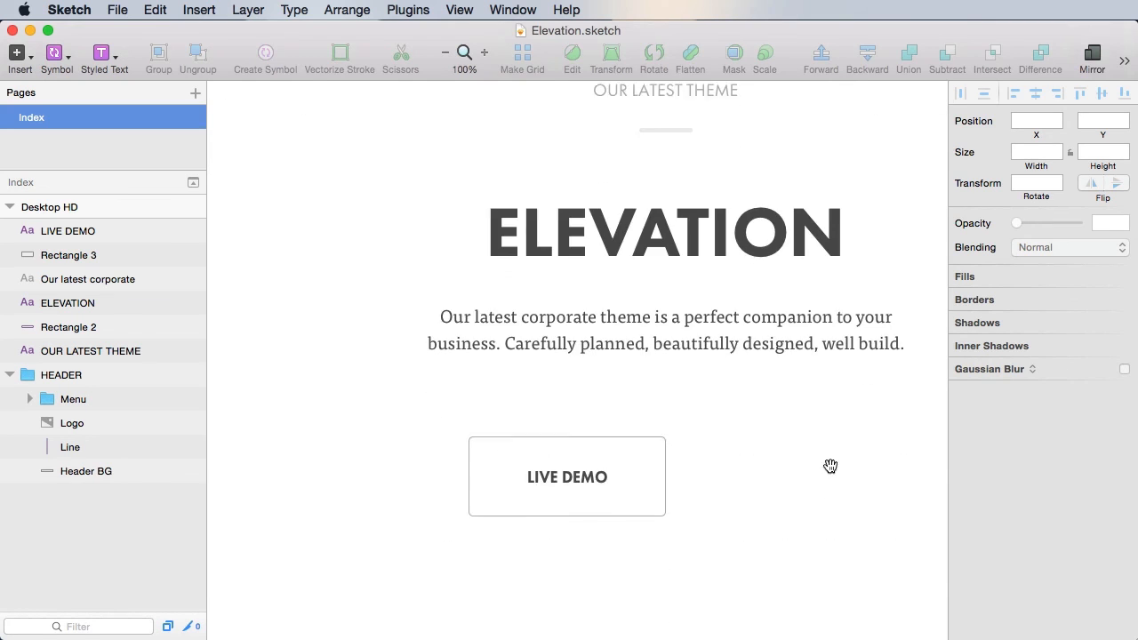
{"action": "left_click", "coordinate": [634, 372]}
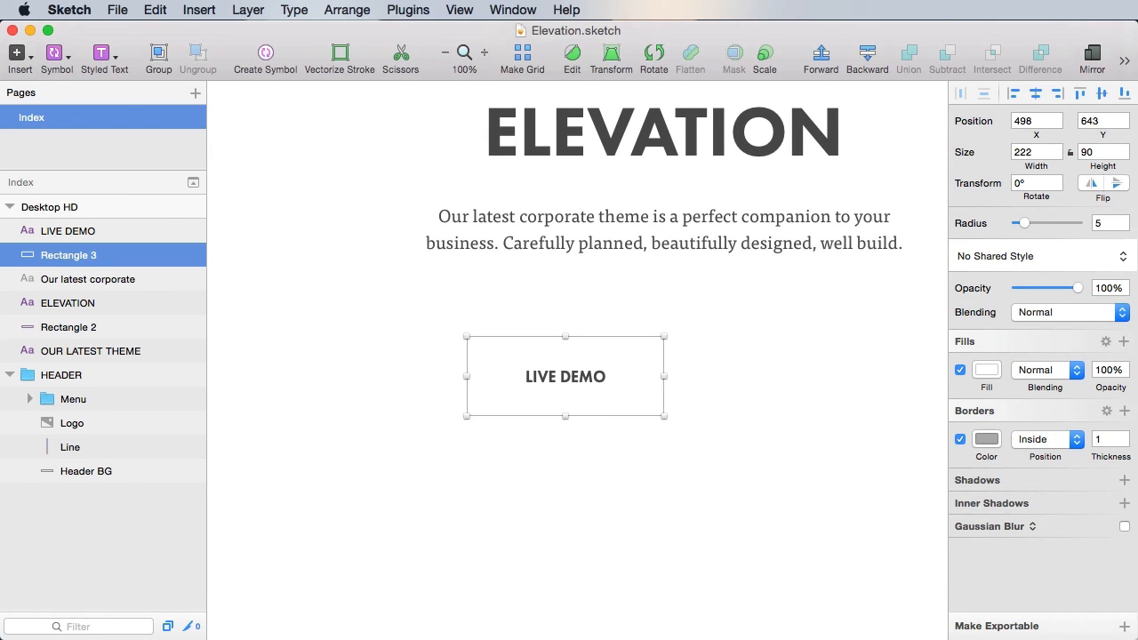
{"action": "left_click", "coordinate": [1031, 256]}
{"action": "left_click", "coordinate": [1038, 344]}
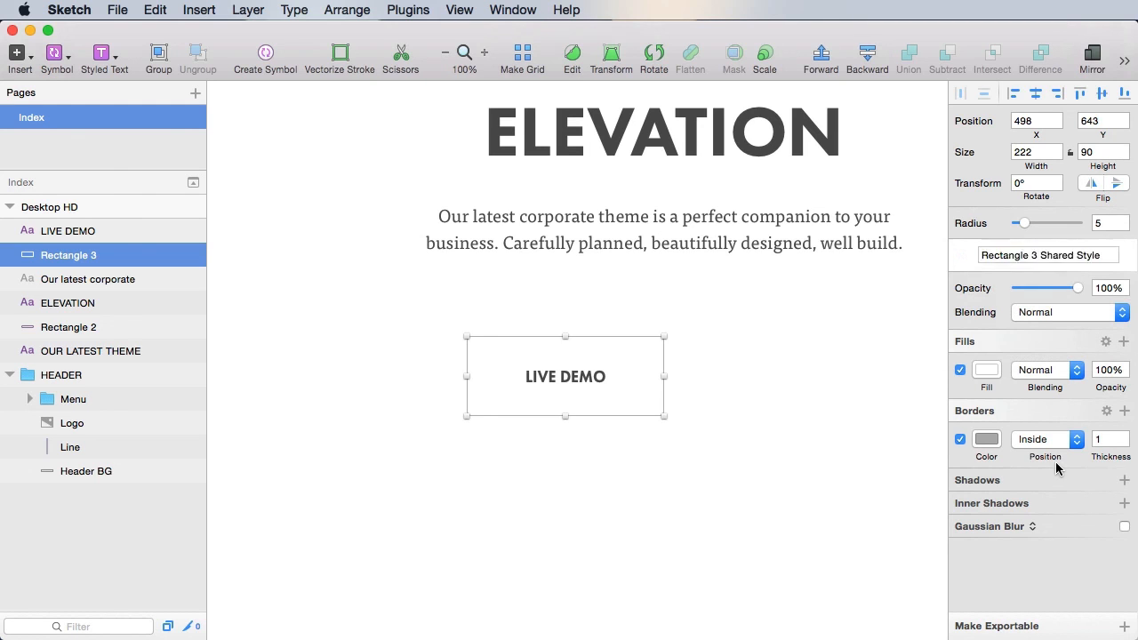
{"action": "type", "text": "Vtb"}
{"action": "key", "text": "BackSpace"}
{"action": "key", "text": "BackSpace"}
{"action": "key", "text": "BackSpace"}
{"action": "type", "text": "Btn - secondary on light BG"}
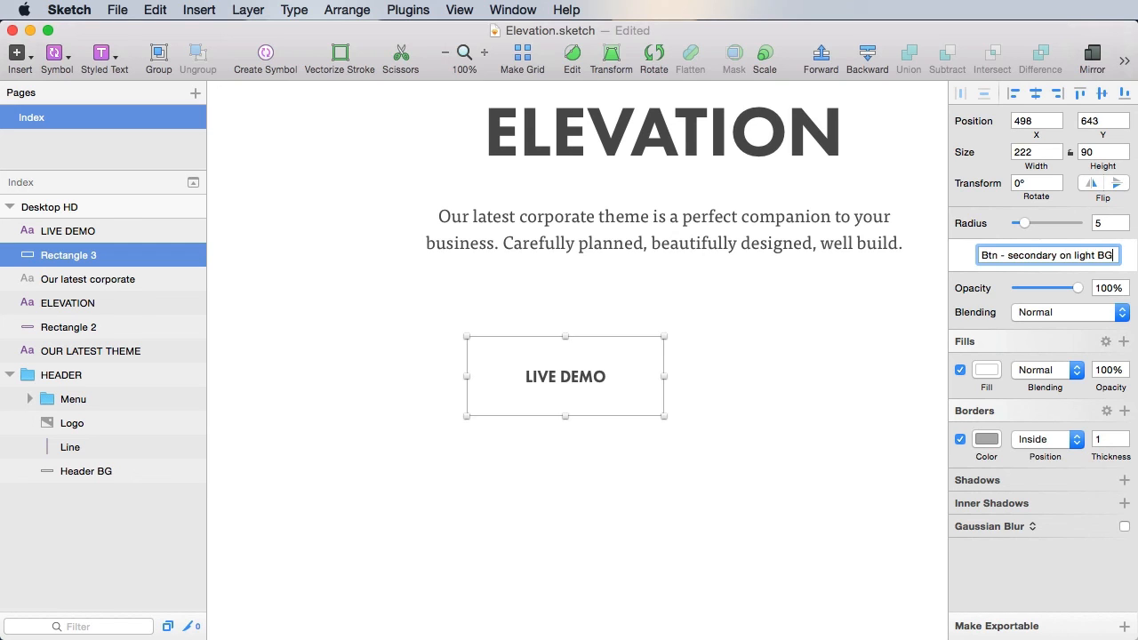
{"action": "left_click", "coordinate": [795, 368]}
{"action": "scroll", "coordinate": [795, 368], "scroll_direction": "right", "scroll_amount": 3}
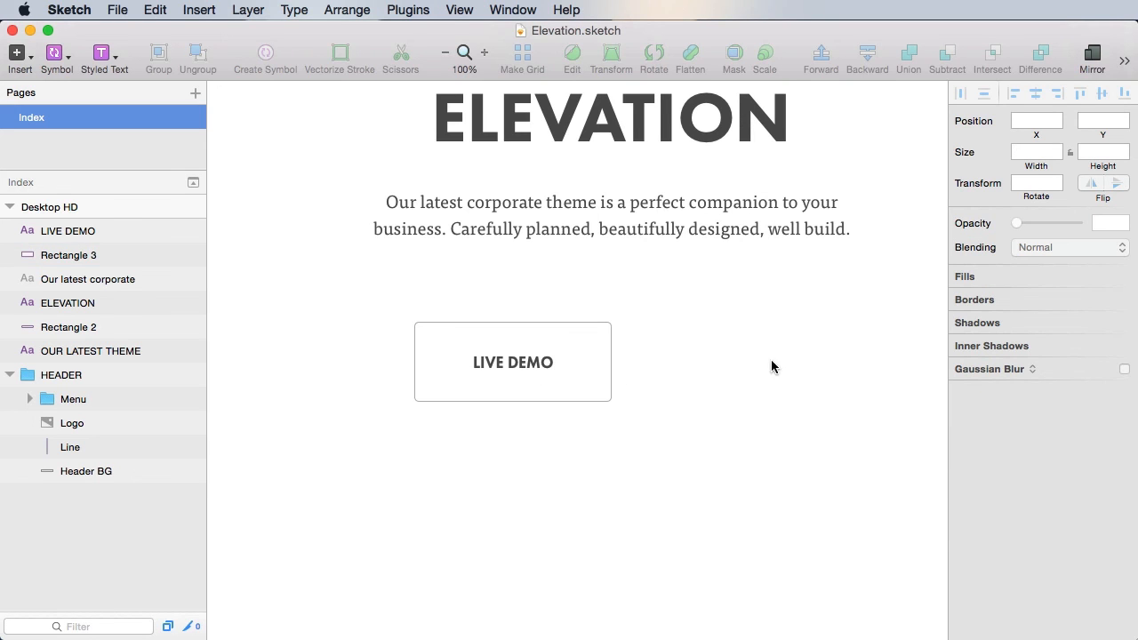
Step: Rename the button rectangle layer as "Btn BG" and group it with the LIVE DEMO text
{"action": "left_click", "coordinate": [569, 346]}
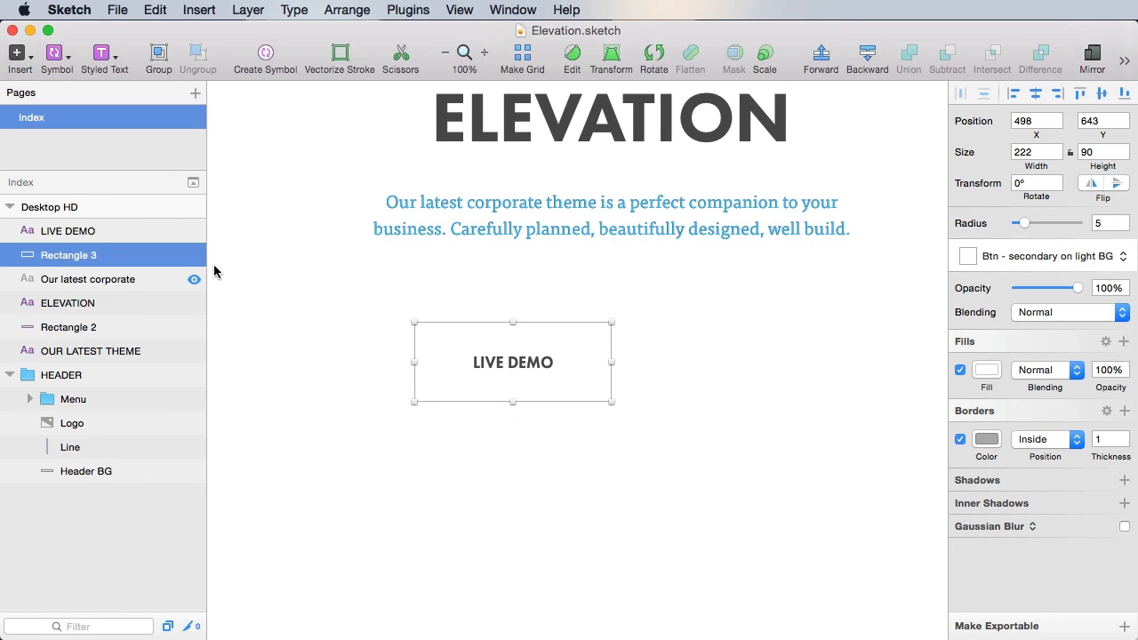
{"action": "double_click", "coordinate": [49, 255]}
{"action": "type", "text": "Btn BG"}
{"action": "key", "text": "Return"}
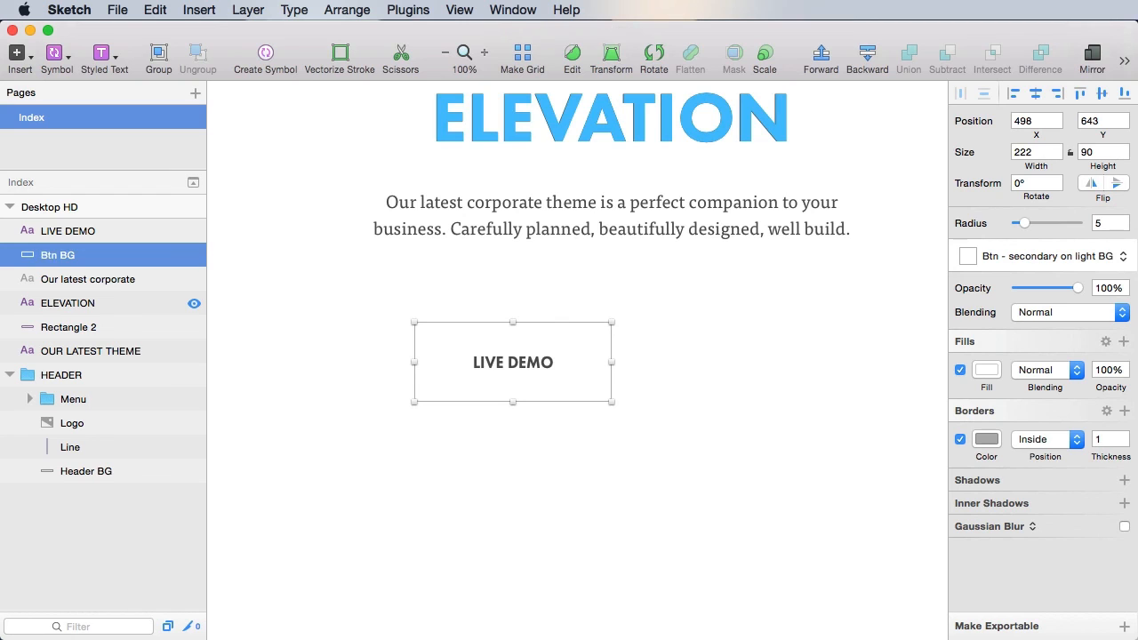
{"action": "left_click", "coordinate": [134, 231], "text": "shift"}
{"action": "key", "text": "super+g"}
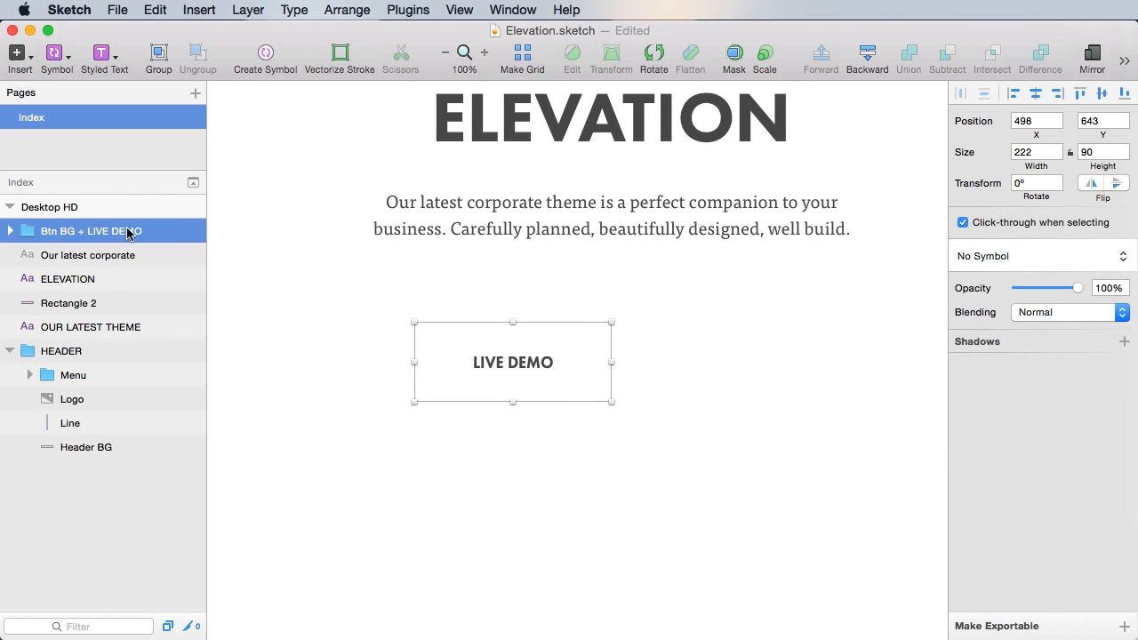
Step: Rename the LIVE DEMO button group as "Btn secondary on light" and turn it into a symbol with the same name
{"action": "double_click", "coordinate": [114, 233]}
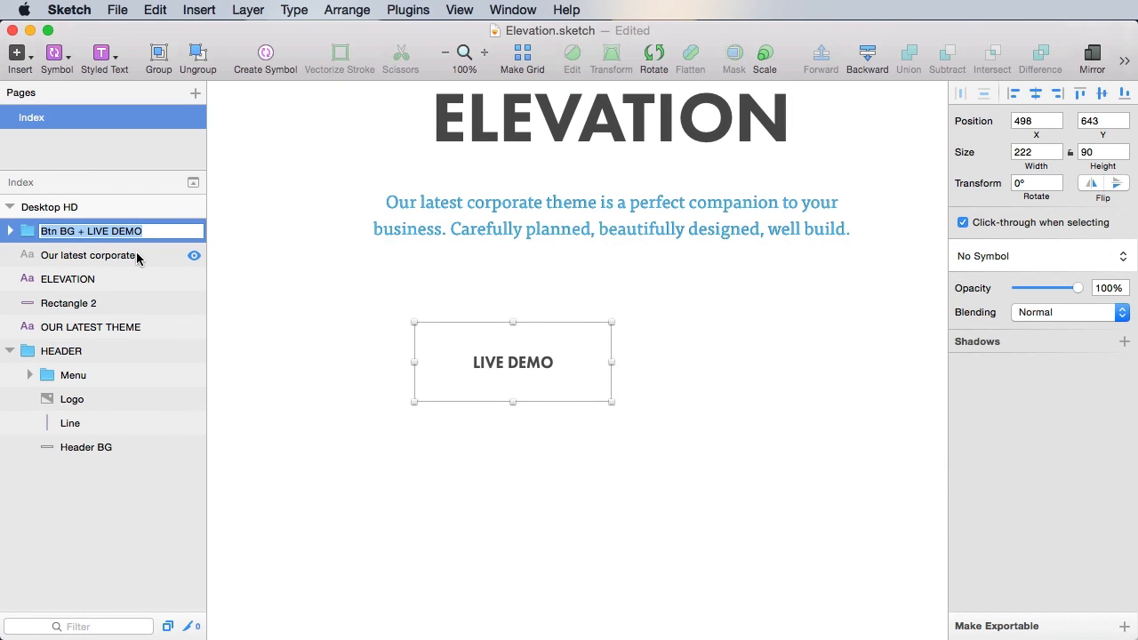
{"action": "type", "text": "Btn secondary on l"}
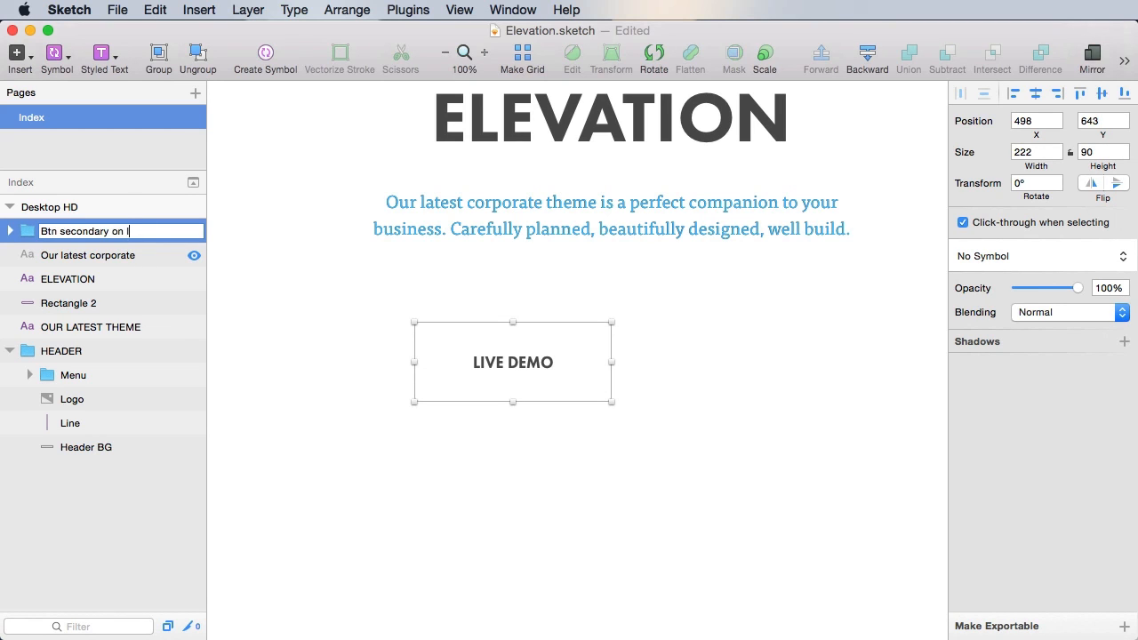
{"action": "type", "text": "ight"}
{"action": "key", "text": "Return"}
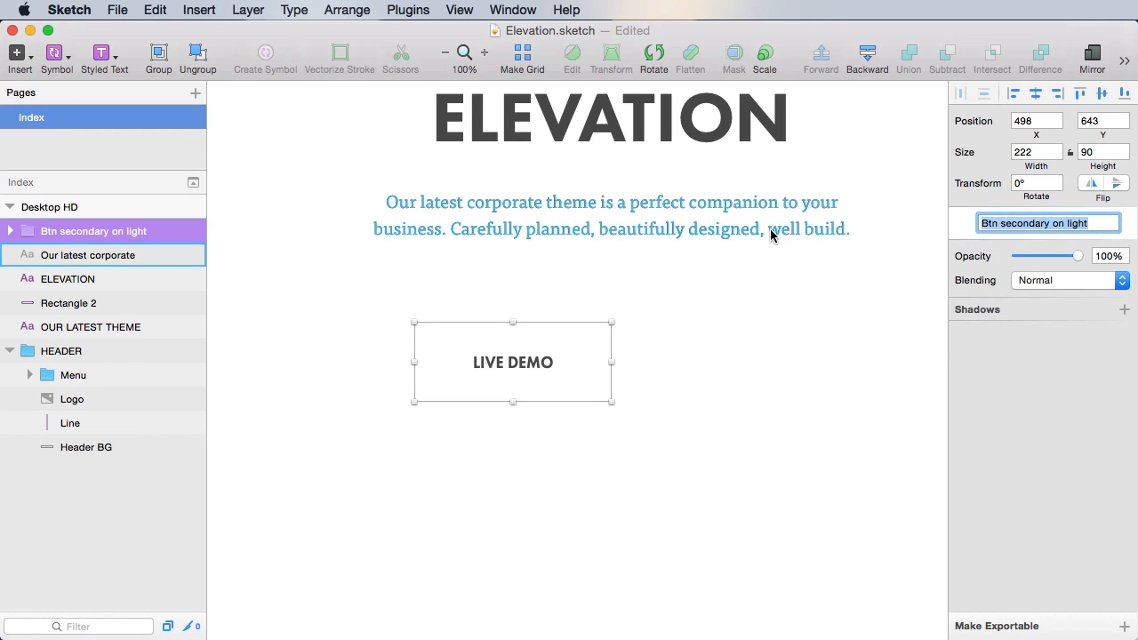
{"action": "key", "text": "Return"}
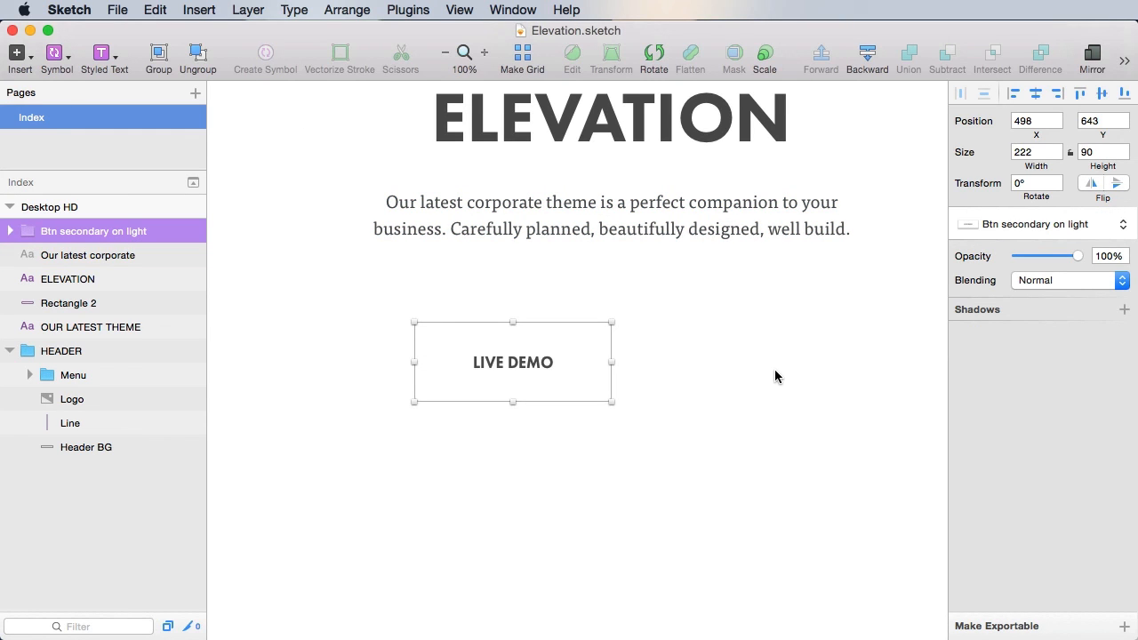
{"action": "left_click", "coordinate": [748, 360]}
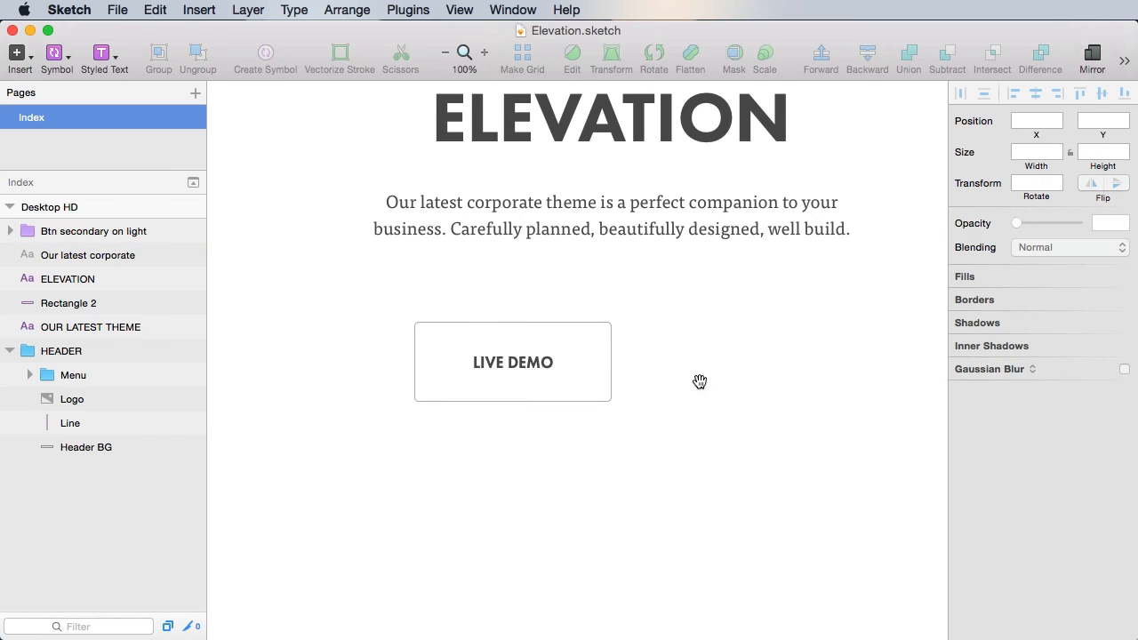
Step: Duplicate the LIVE DEMO button group and place the copy beside the original at X 750, Y 643
{"action": "left_click_drag", "start_coordinate": [699, 381], "coordinate": [734, 371]}
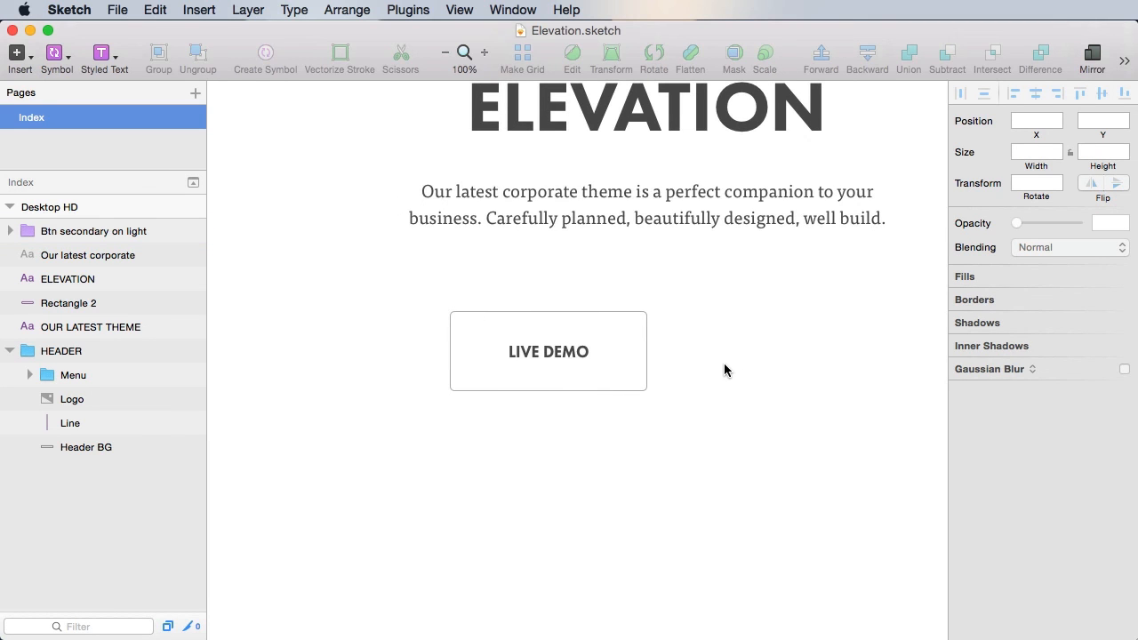
{"action": "left_click_drag", "start_coordinate": [775, 354], "coordinate": [679, 360]}
{"action": "left_click", "coordinate": [514, 362]}
{"action": "key", "text": "super+d"}
{"action": "left_click_drag", "start_coordinate": [534, 367], "coordinate": [758, 367]}
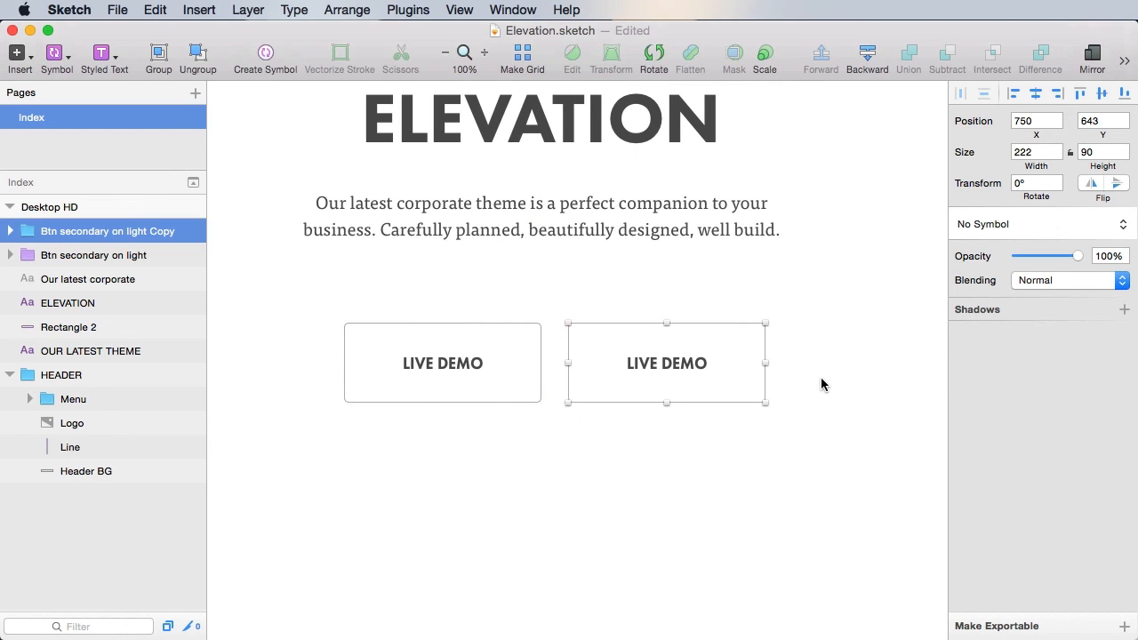
{"action": "left_click", "coordinate": [821, 379]}
Step: Detach the copied button's background rectangle from its shared style and fill it with red F5646D
{"action": "double_click", "coordinate": [729, 339]}
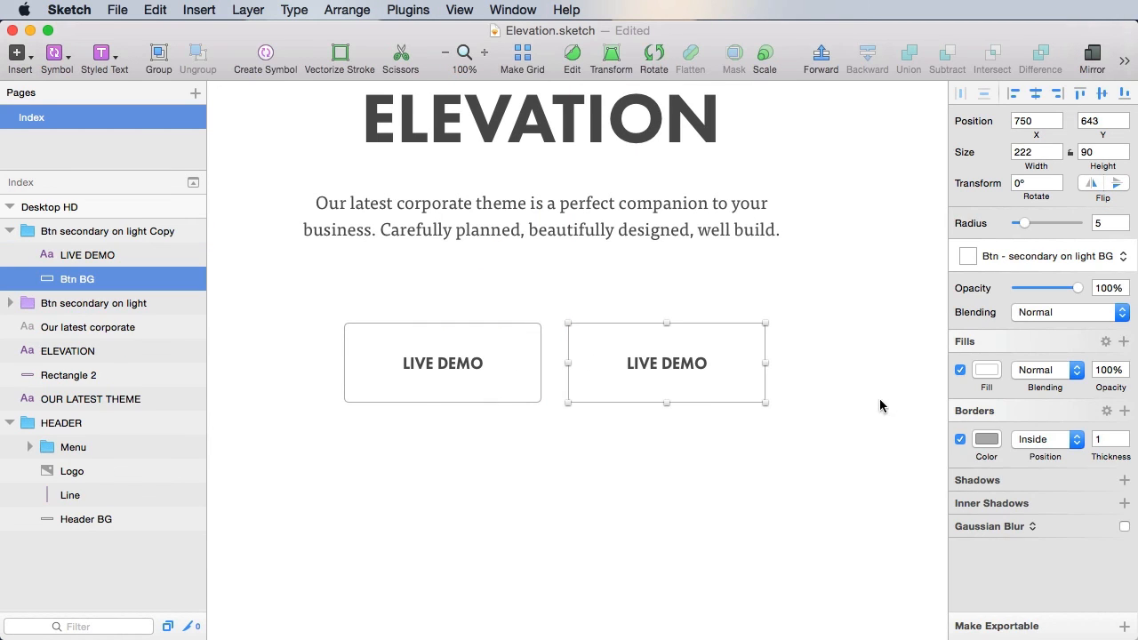
{"action": "left_click", "coordinate": [1076, 257]}
{"action": "left_click", "coordinate": [1076, 231]}
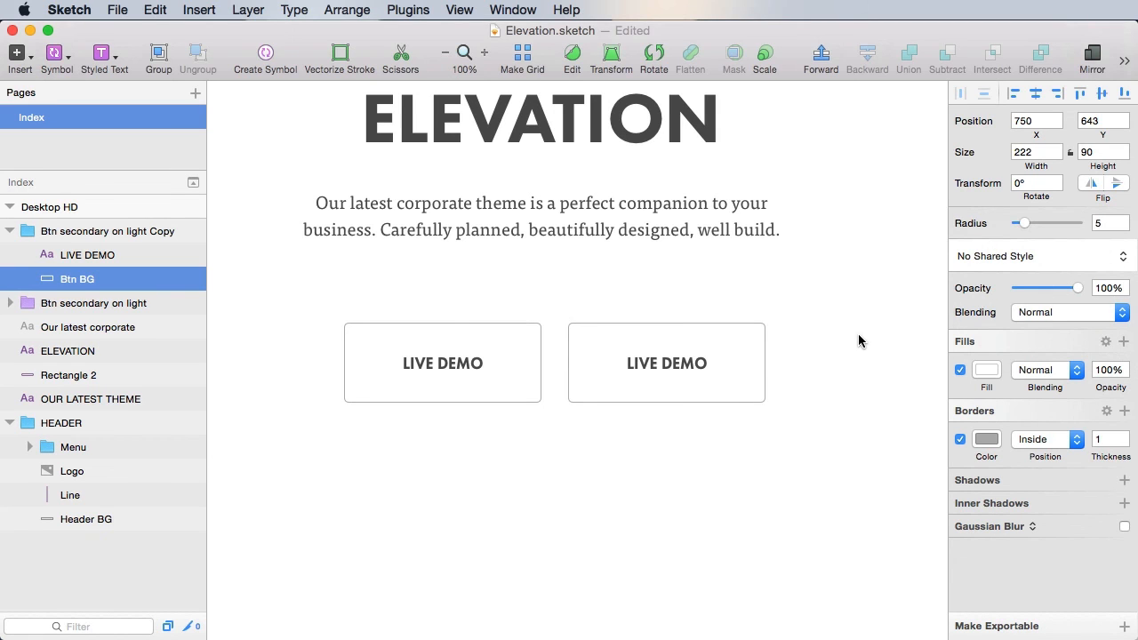
{"action": "left_click", "coordinate": [985, 372]}
{"action": "left_click", "coordinate": [1058, 432]}
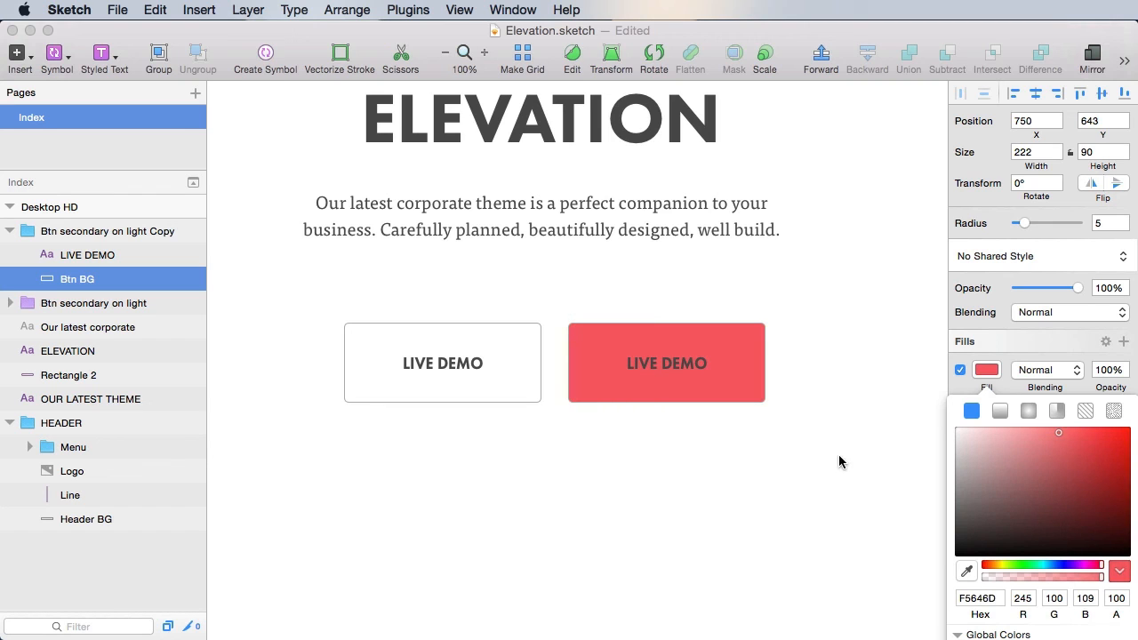
Step: Detach the red button's label from its text style and colour the text white
{"action": "key", "text": "Tab"}
{"action": "left_click", "coordinate": [1047, 229]}
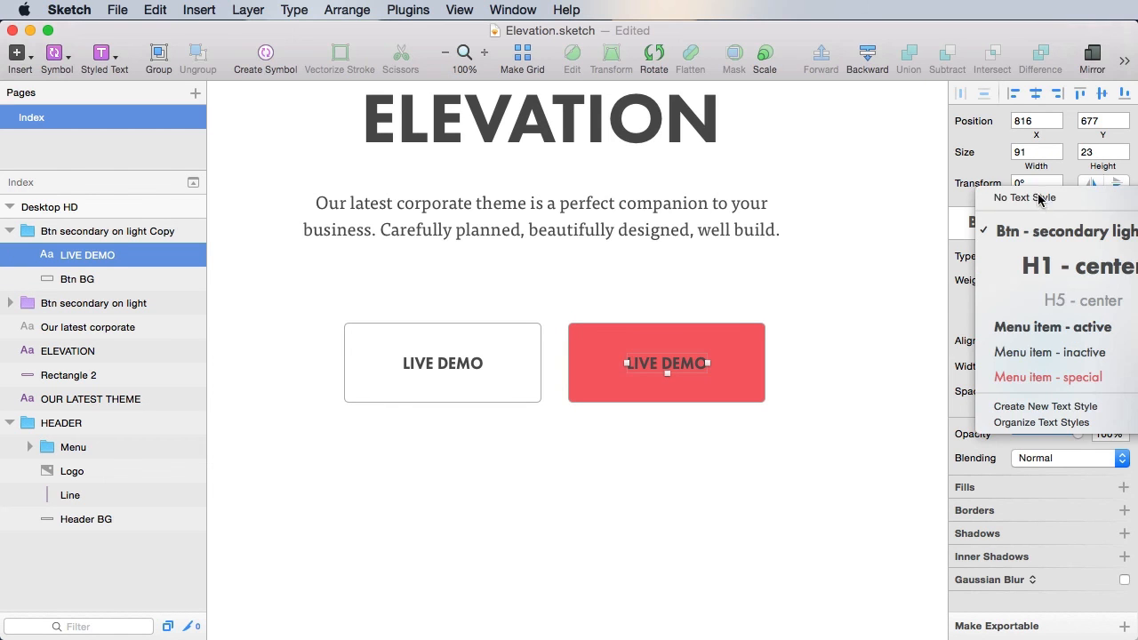
{"action": "left_click", "coordinate": [1039, 200]}
{"action": "left_click", "coordinate": [1059, 304]}
{"action": "left_click_drag", "start_coordinate": [1049, 400], "coordinate": [907, 310]}
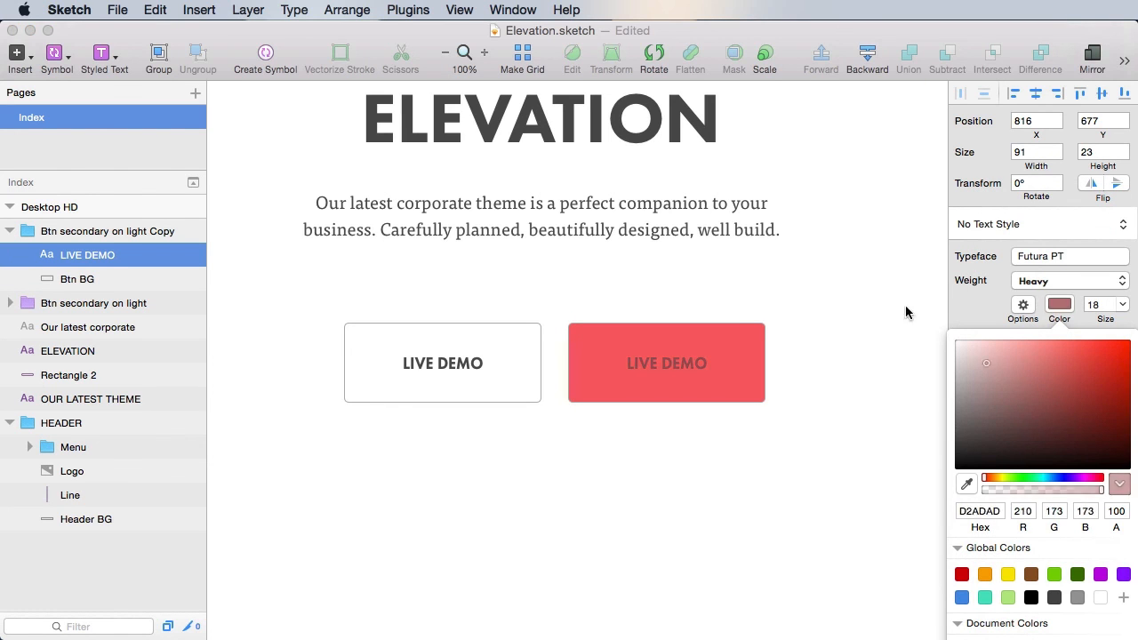
{"action": "left_click", "coordinate": [837, 424]}
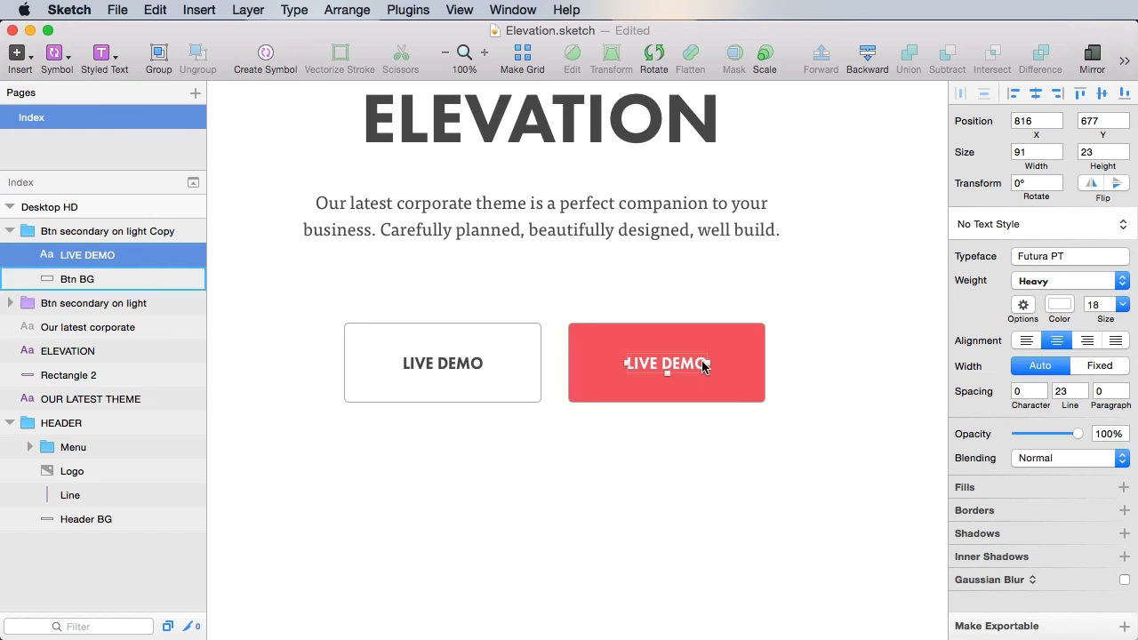
Step: Change the red button's label to "BUY NOW - $45"
{"action": "double_click", "coordinate": [652, 363]}
{"action": "type", "text": "BUY NOW"}
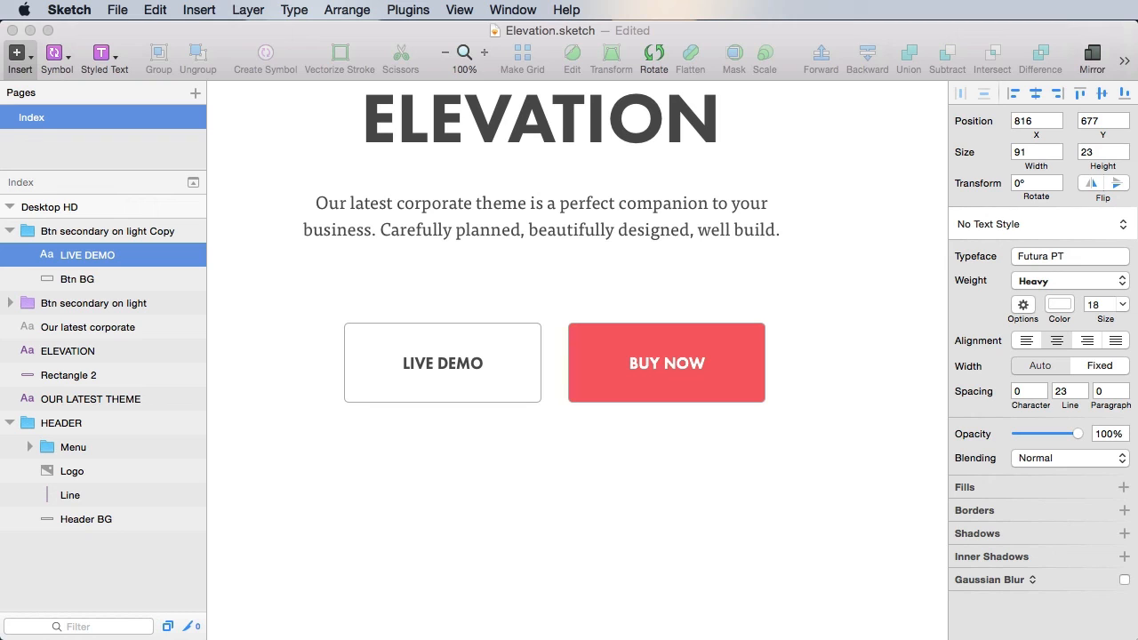
{"action": "type", "text": " - $45"}
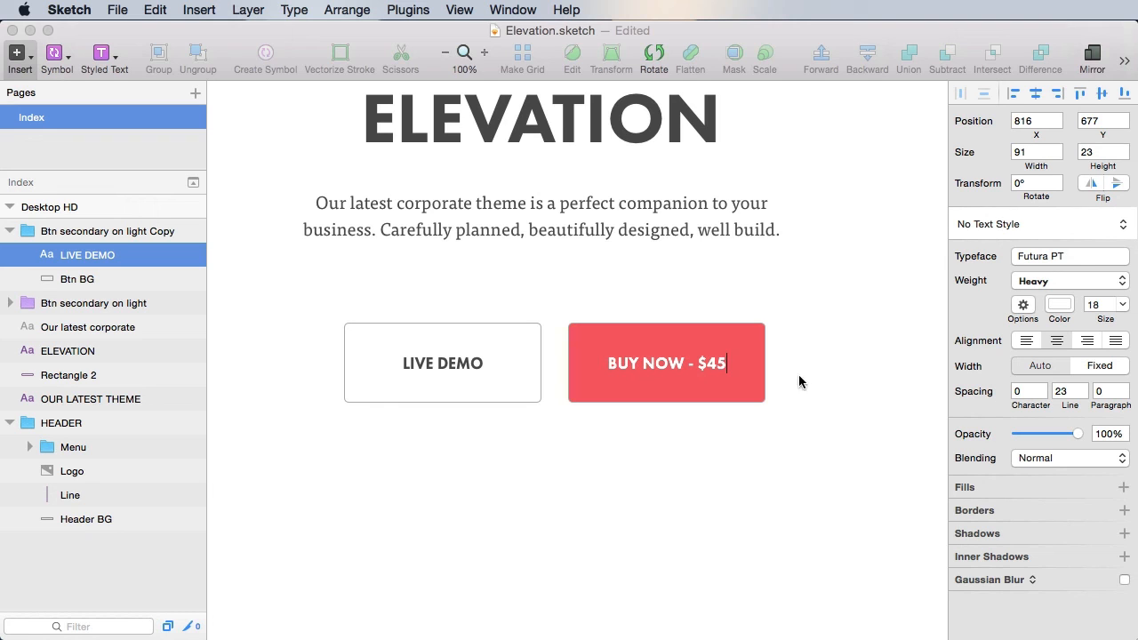
{"action": "key", "text": "Escape"}
Step: Set the border colour of the red button's background rectangle to a darker shade of its red fill
{"action": "key", "text": "Tab"}
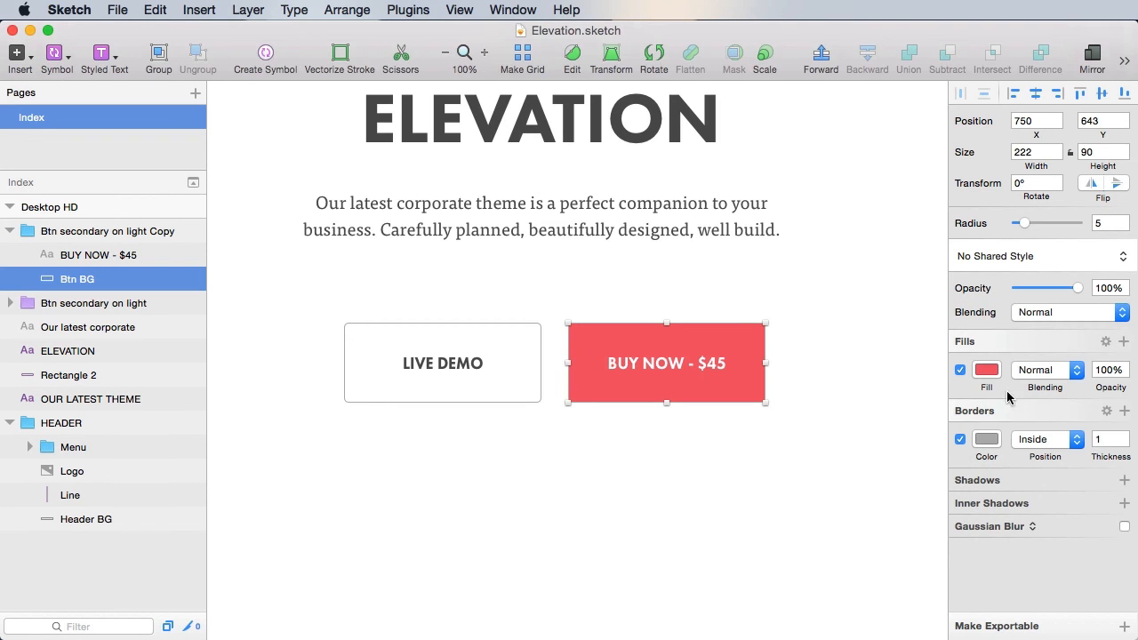
{"action": "left_click", "coordinate": [987, 440]}
{"action": "left_click", "coordinate": [991, 637]}
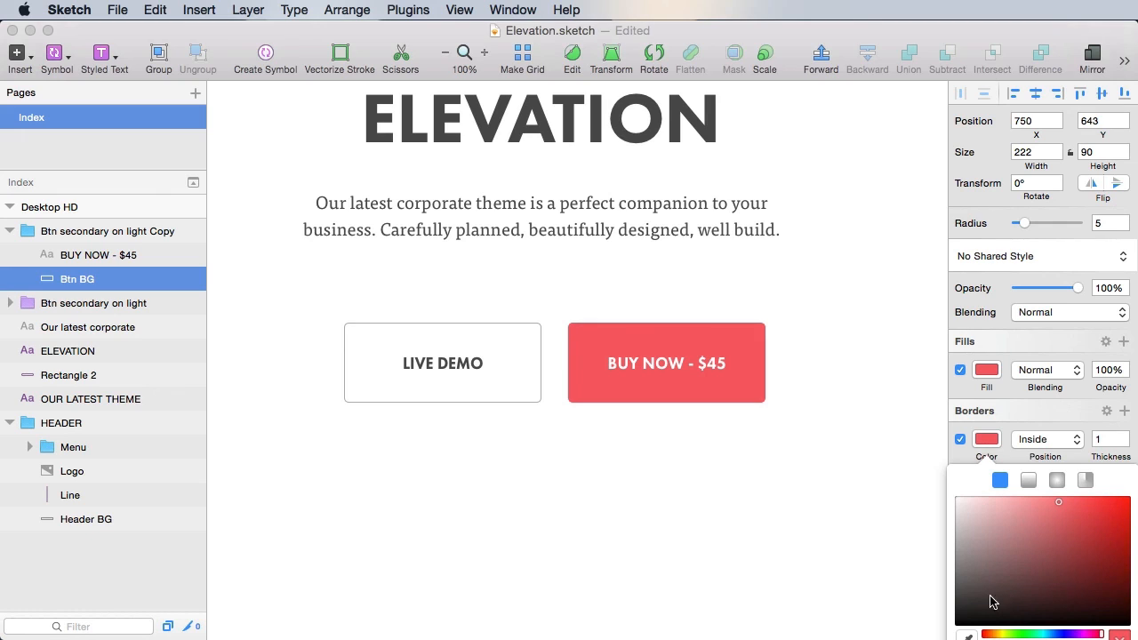
{"action": "left_click", "coordinate": [1076, 522]}
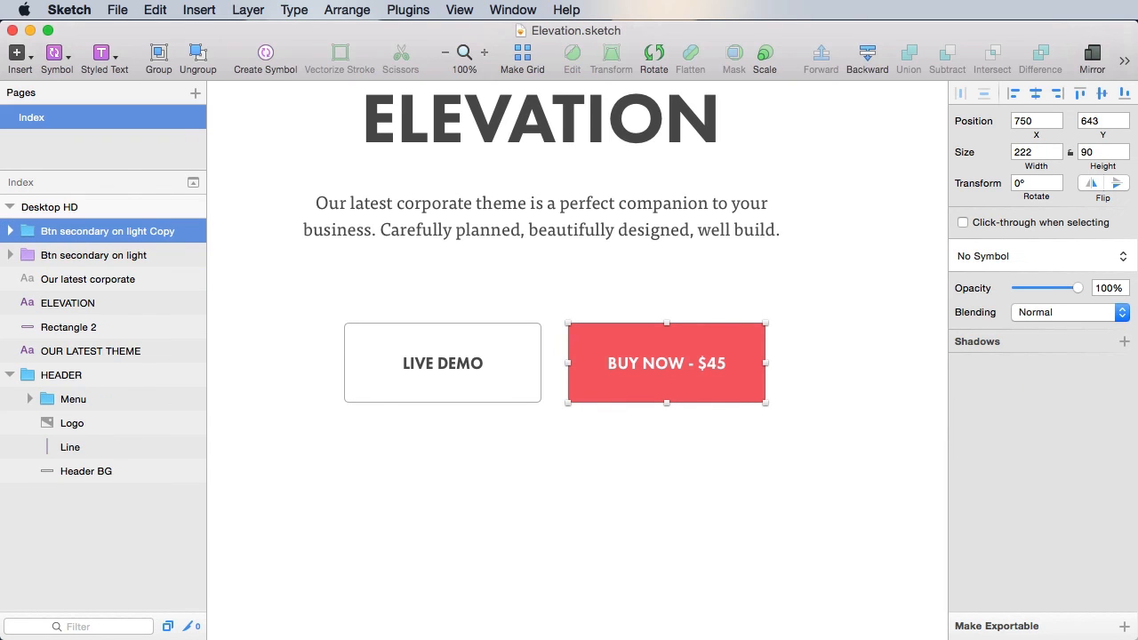
Step: Create a shared style named "Btn - primary" from the red button's background rectangle
{"action": "key", "text": "Return"}
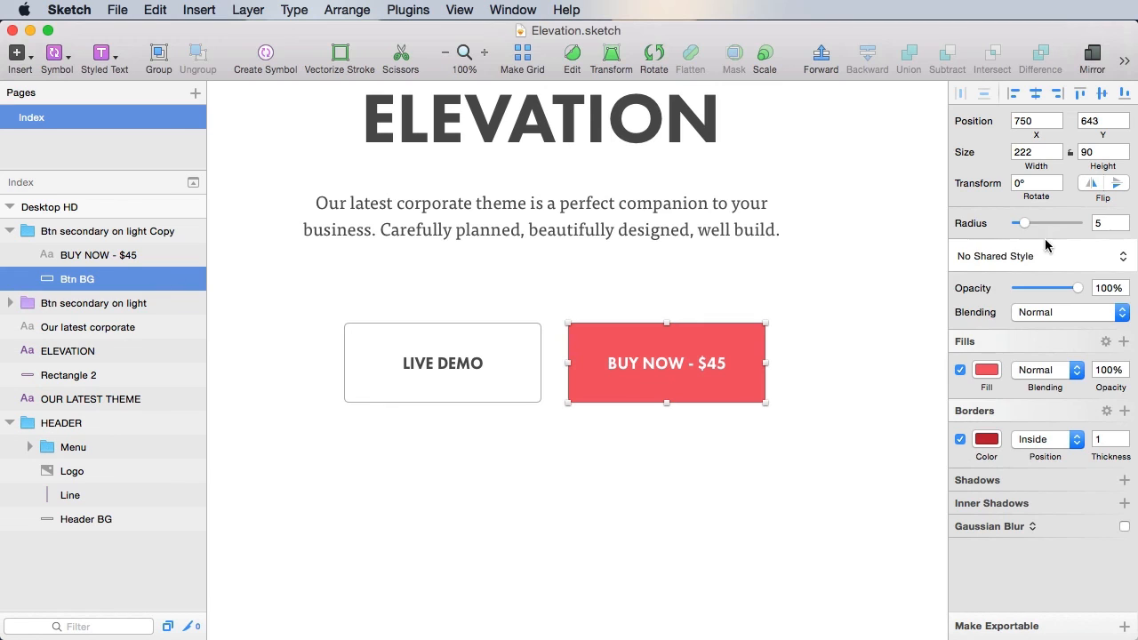
{"action": "left_click", "coordinate": [994, 256]}
{"action": "left_click", "coordinate": [1026, 368]}
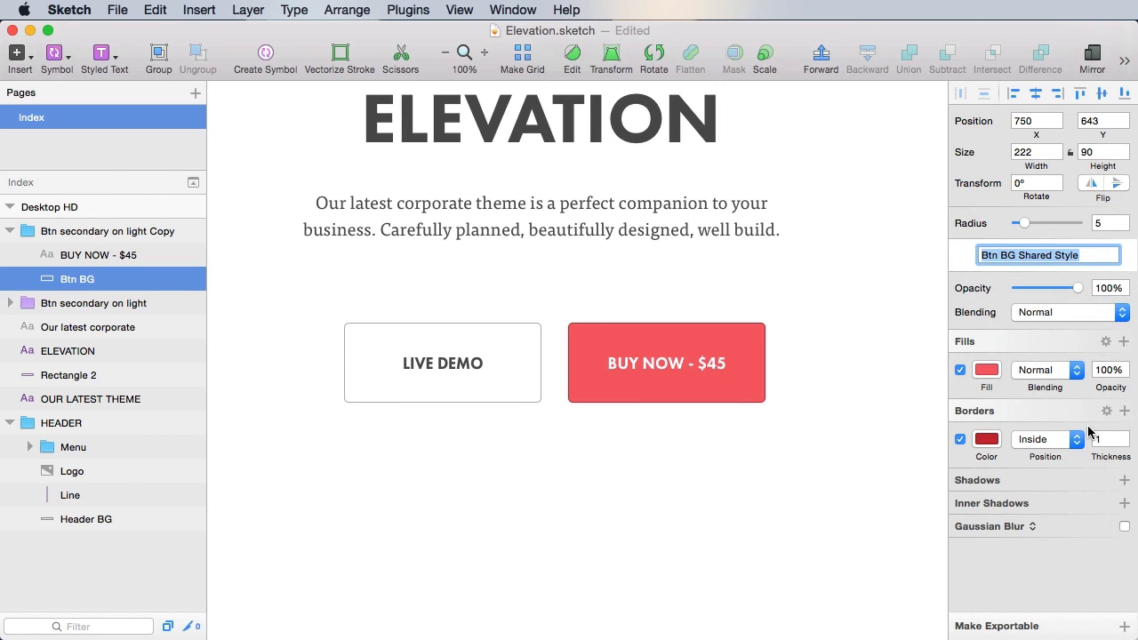
{"action": "type", "text": "Btn - pri"}
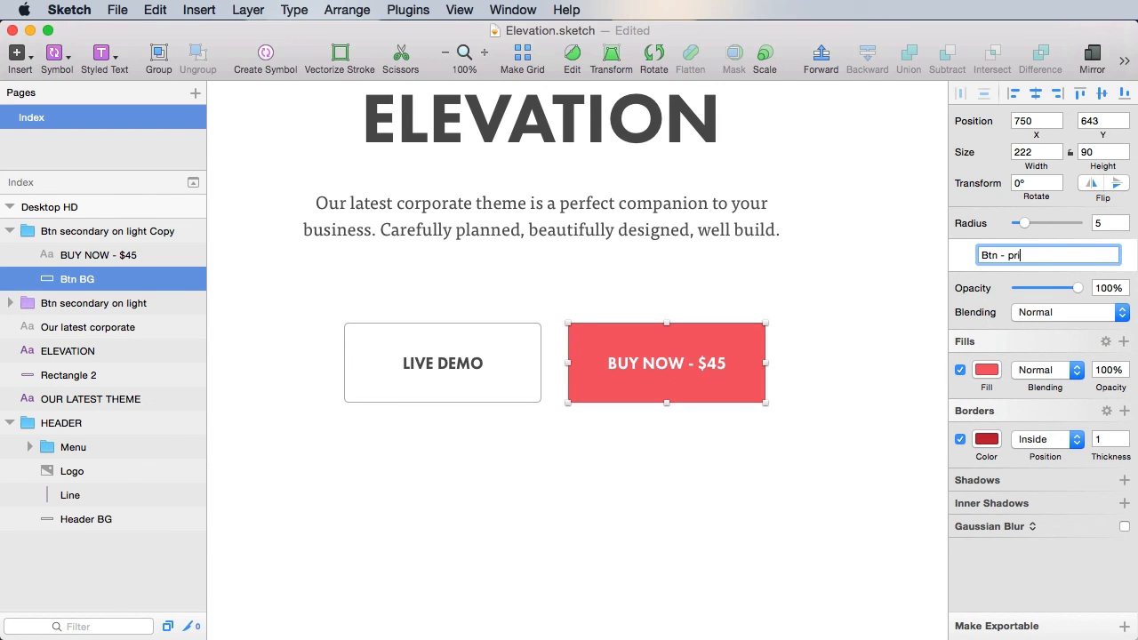
{"action": "type", "text": "mary"}
Step: Create a text style named "Btn - primary" from the BUY NOW - $45 label and save the document
{"action": "left_click", "coordinate": [656, 361]}
{"action": "left_click", "coordinate": [1048, 223]}
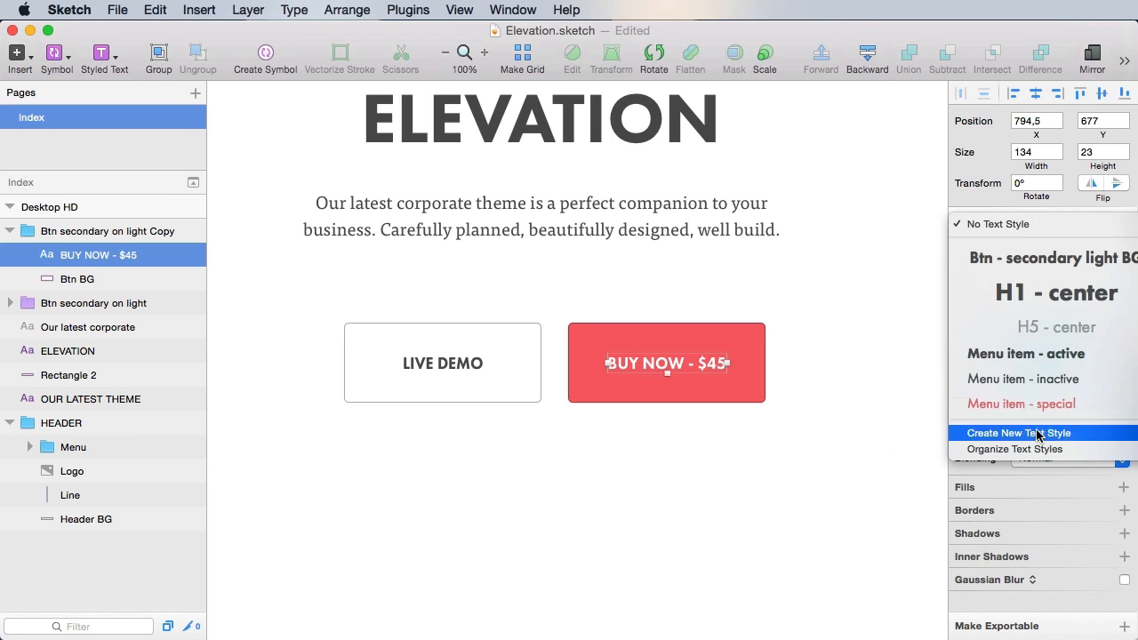
{"action": "left_click", "coordinate": [996, 435]}
{"action": "type", "text": "BV"}
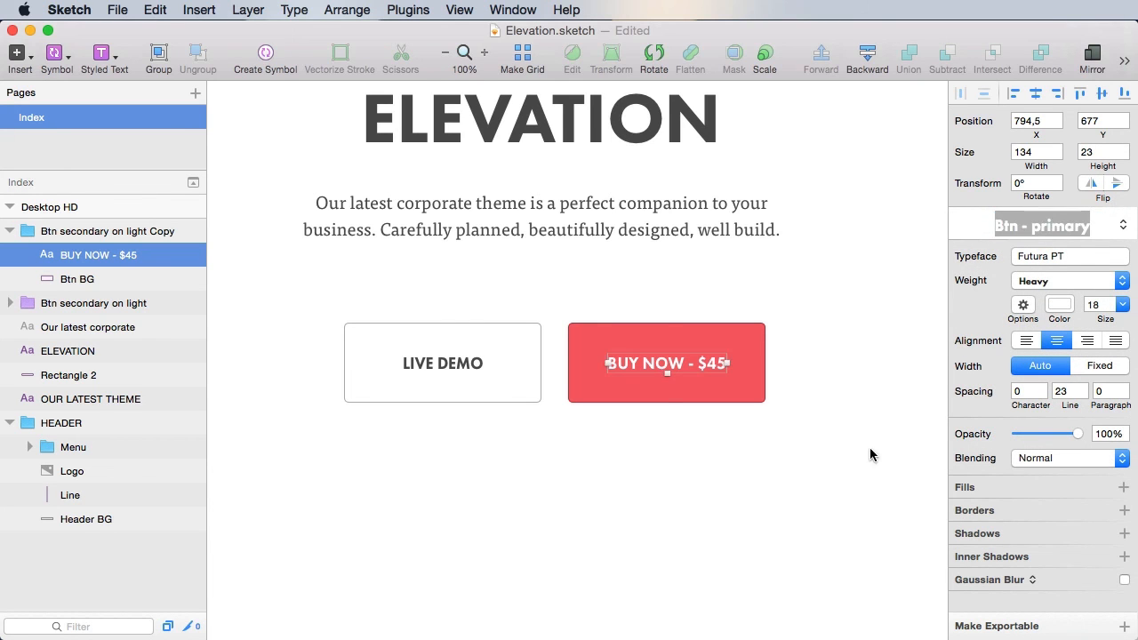
{"action": "left_click", "coordinate": [800, 361]}
{"action": "key", "text": "super+s"}
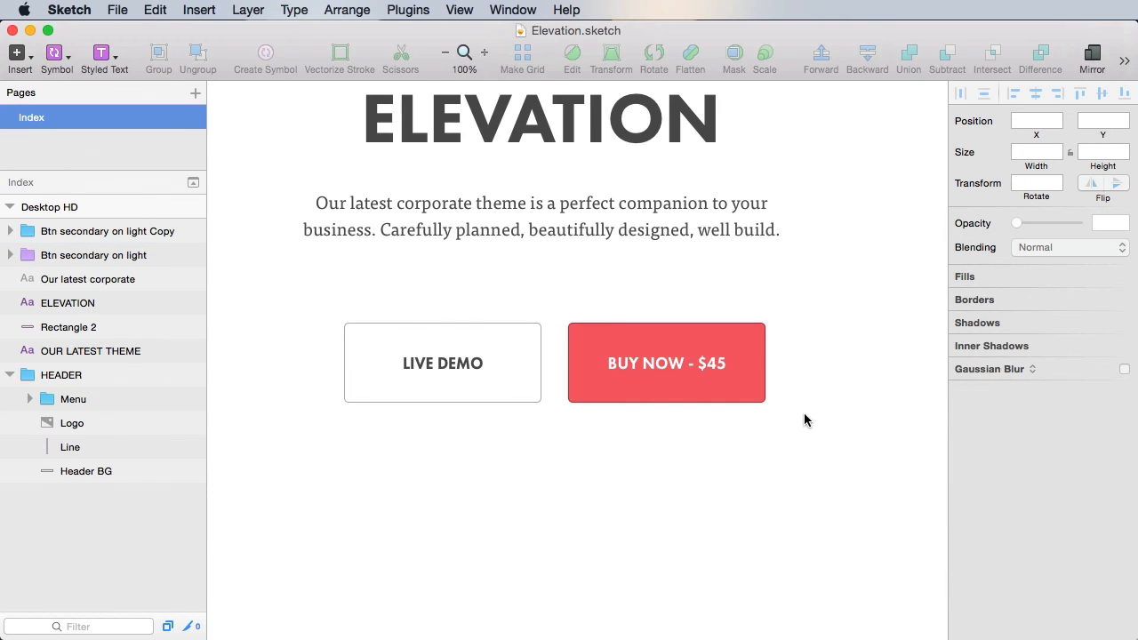
Step: Move the BUY NOW - $45 label 15 px to the right inside its button
{"action": "left_click_drag", "start_coordinate": [690, 469], "coordinate": [749, 464]}
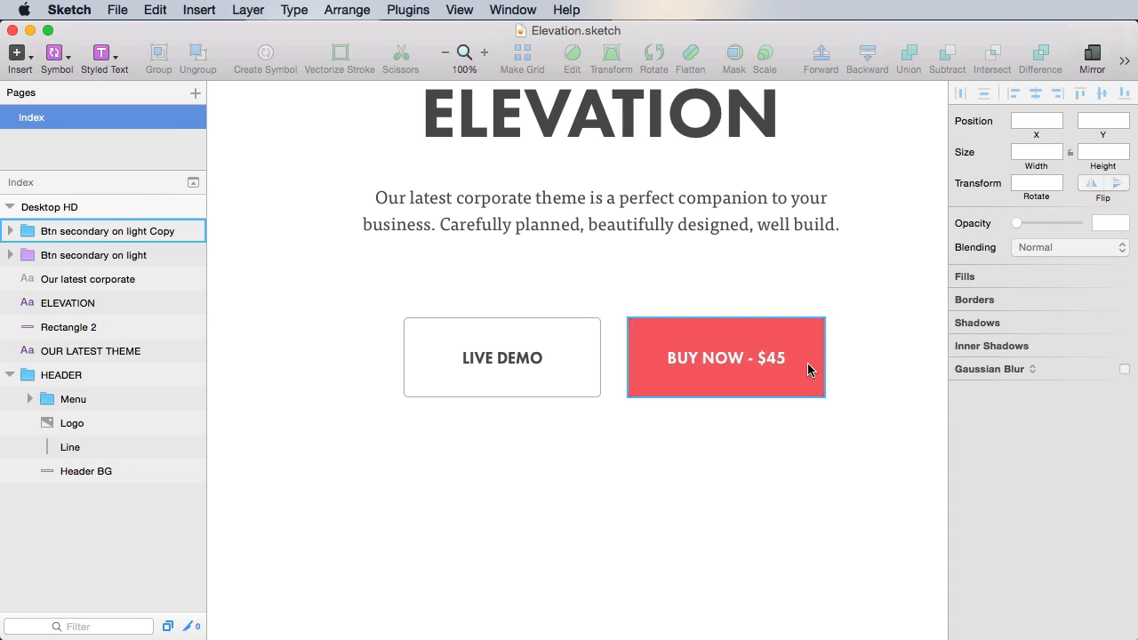
{"action": "left_click_drag", "start_coordinate": [869, 373], "coordinate": [824, 386]}
{"action": "double_click", "coordinate": [671, 389]}
{"action": "key", "text": "shift+Right"}
{"action": "left_click", "coordinate": [706, 424]}
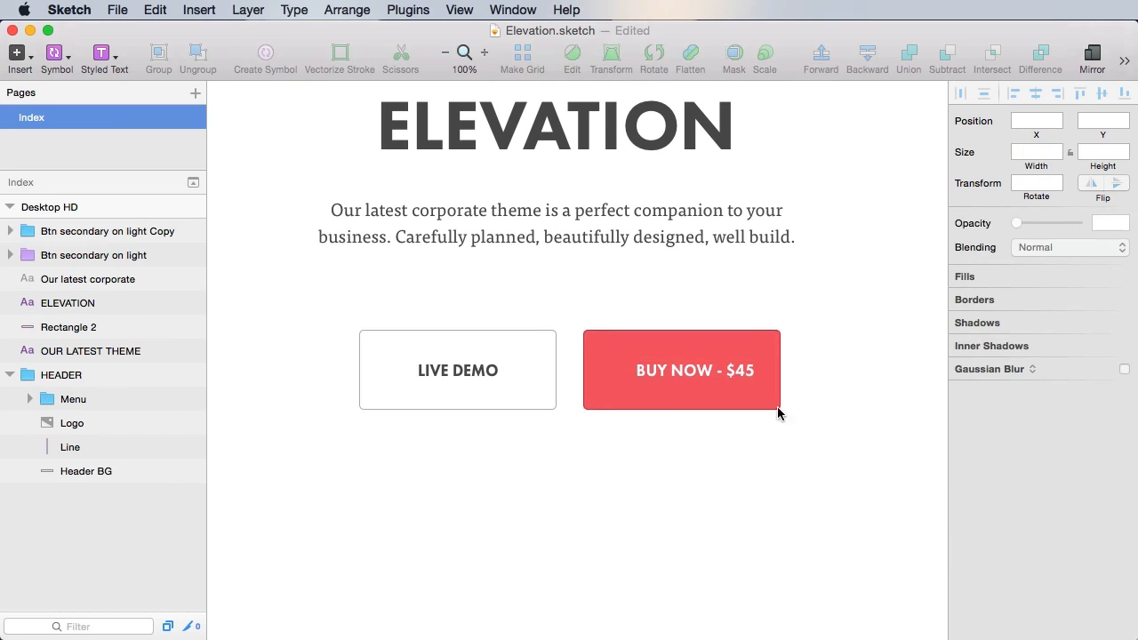
Step: Set the width of the BUY NOW button's background rectangle to 252
{"action": "left_click", "coordinate": [775, 401]}
{"action": "scroll", "coordinate": [742, 378], "scroll_direction": "up", "scroll_amount": 5}
{"action": "double_click", "coordinate": [521, 268]}
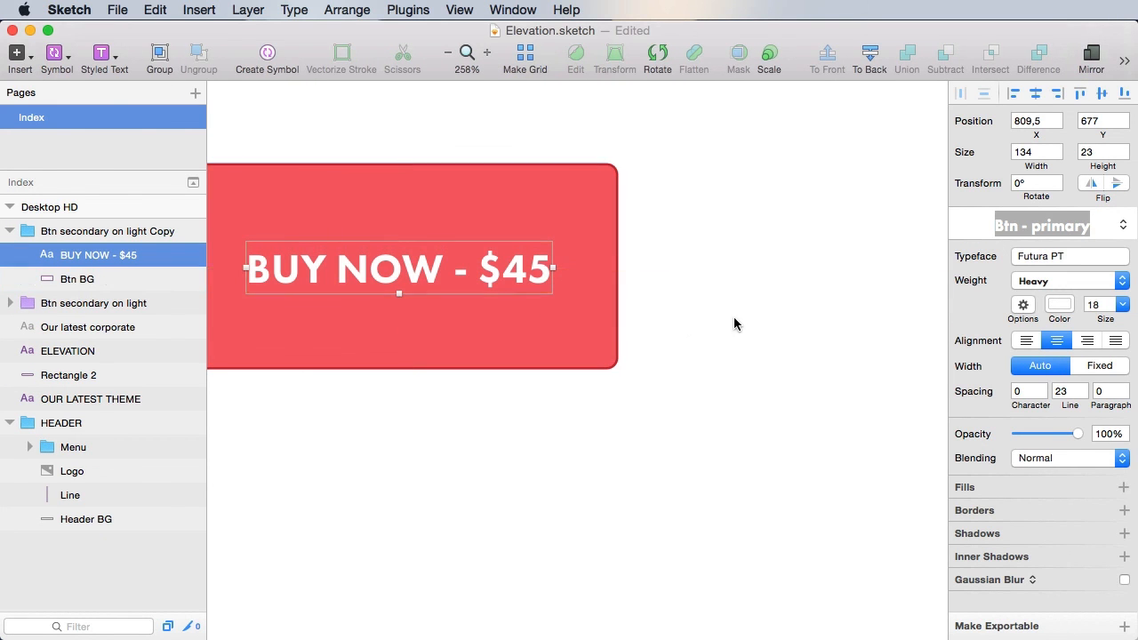
{"action": "left_click", "coordinate": [594, 333]}
{"action": "left_click", "coordinate": [1044, 154]}
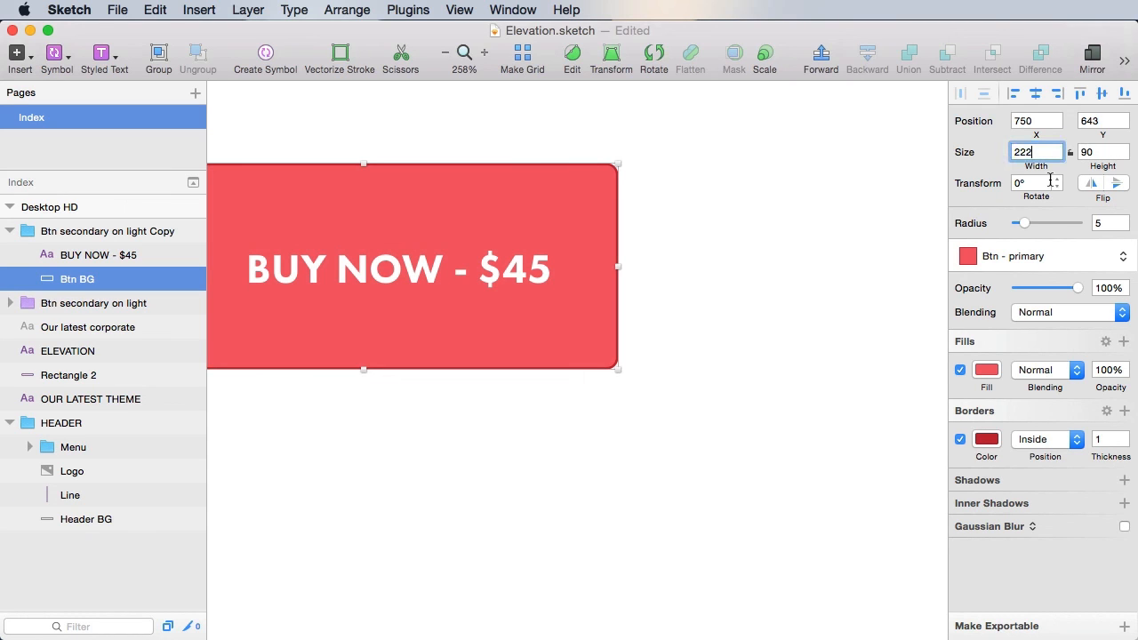
{"action": "key", "text": "Return"}
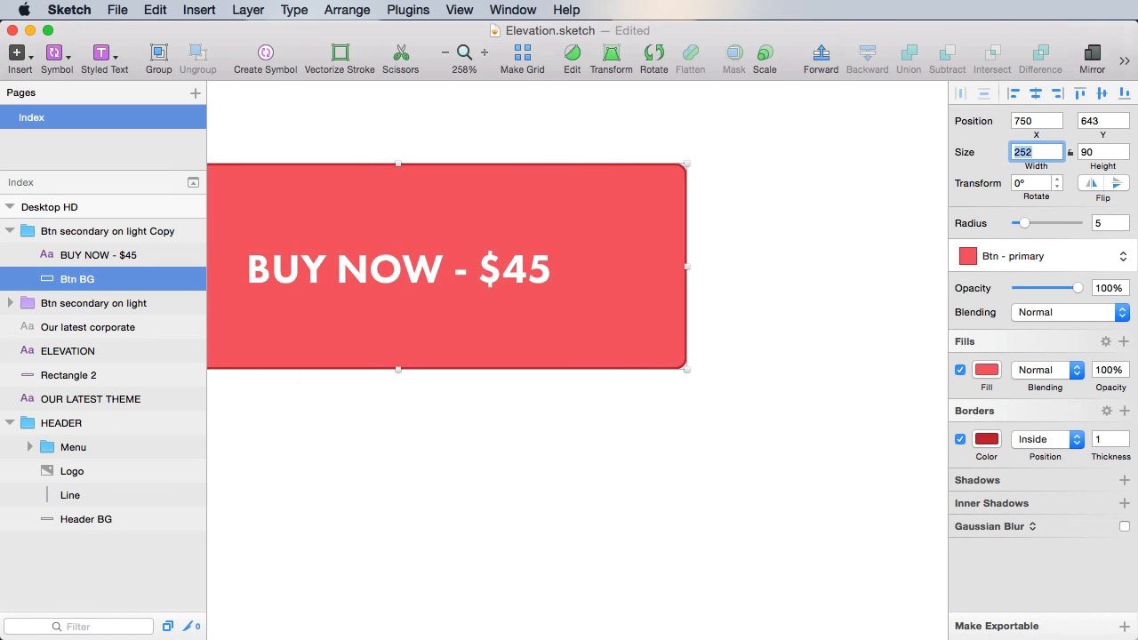
{"action": "left_click", "coordinate": [776, 273]}
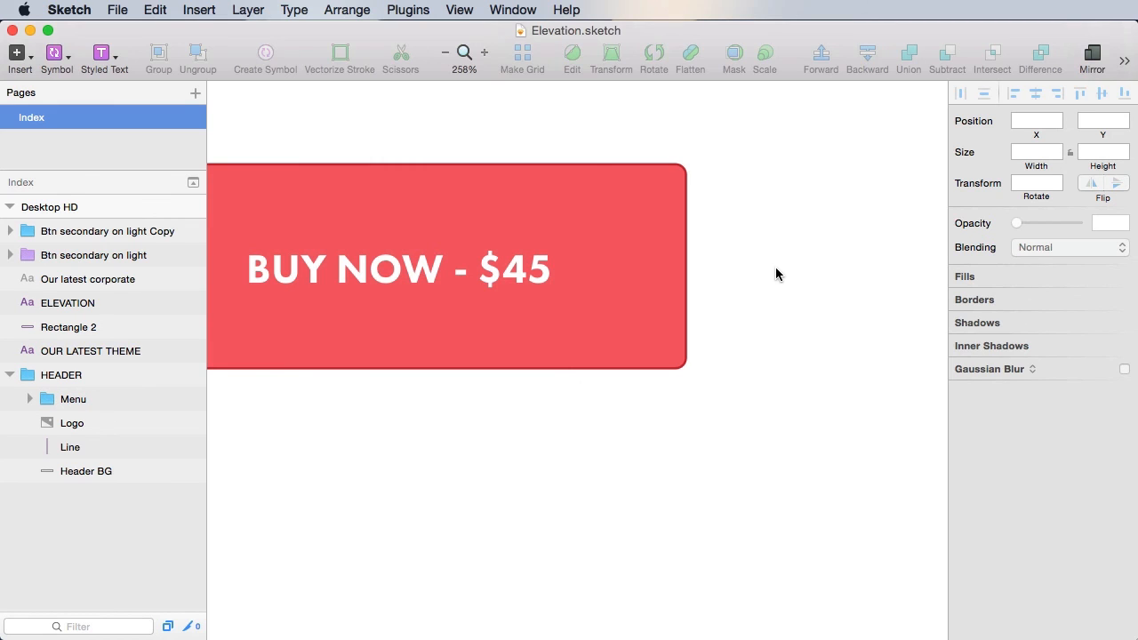
Step: Set the width of the BUY NOW button's background rectangle to 300
{"action": "key", "text": "super+0"}
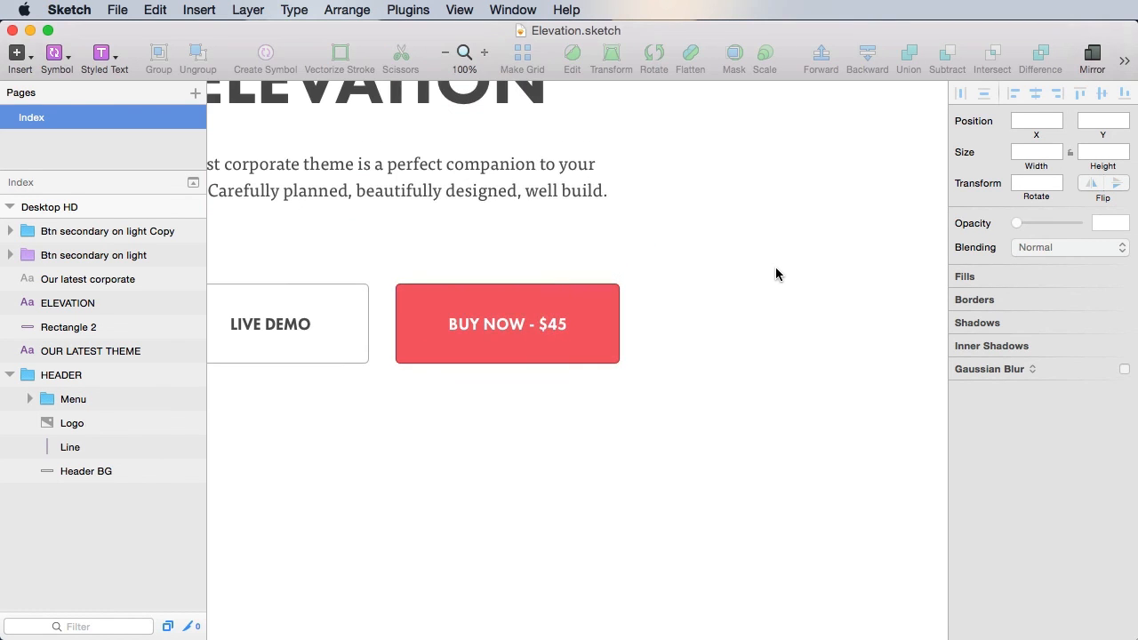
{"action": "left_click_drag", "start_coordinate": [517, 431], "coordinate": [749, 455]}
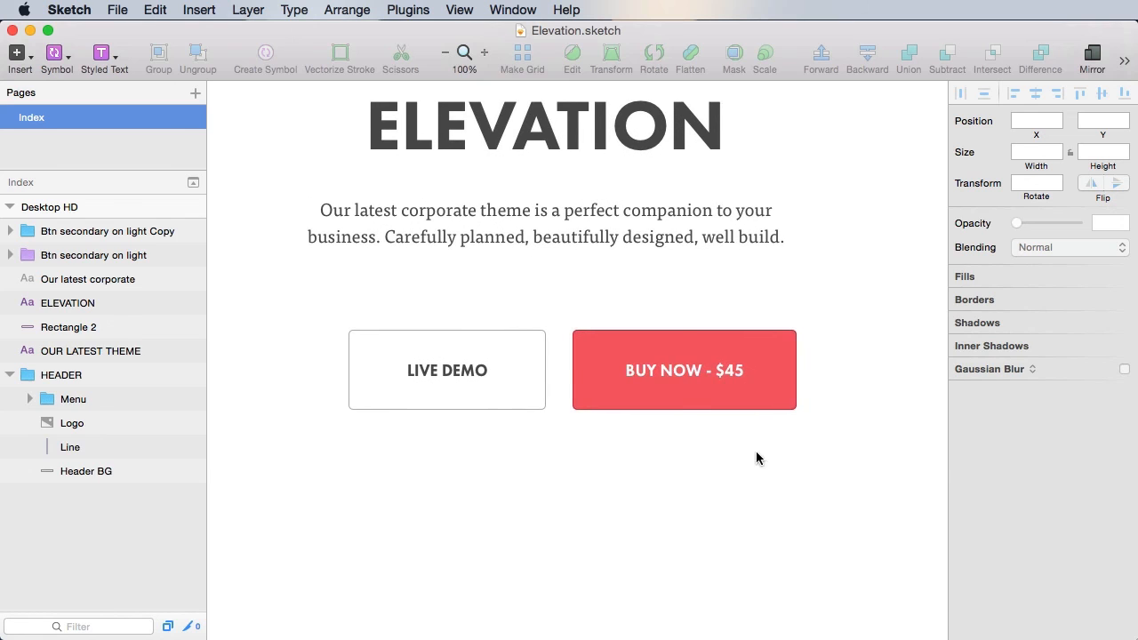
{"action": "left_click", "coordinate": [758, 381]}
{"action": "left_click", "coordinate": [1026, 153]}
{"action": "type", "text": "300"}
{"action": "key", "text": "Return"}
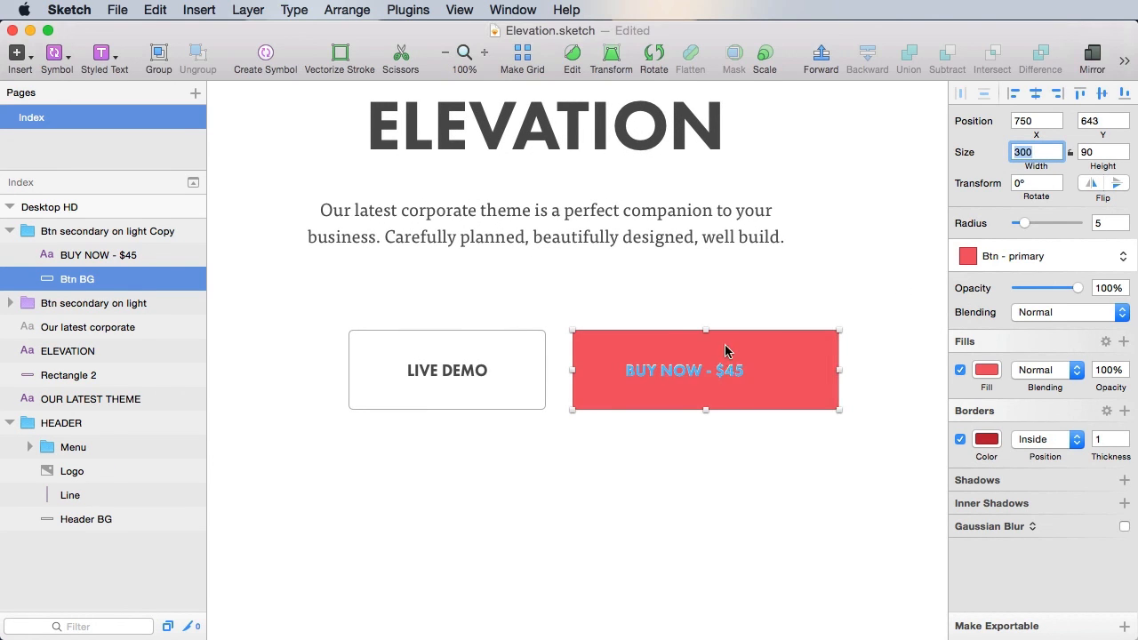
{"action": "key", "text": "Escape"}
Step: Centre the BUY NOW - $45 label horizontally on its background rectangle
{"action": "left_click", "coordinate": [714, 376], "text": "super"}
{"action": "left_click", "coordinate": [800, 376], "text": "shift+super"}
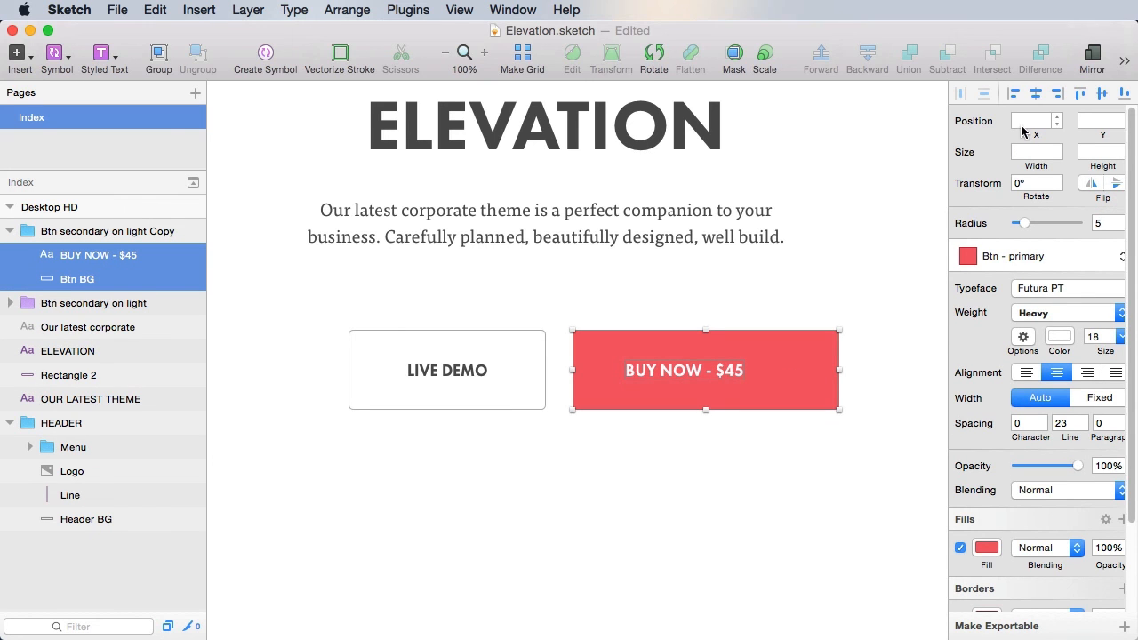
{"action": "key", "text": "Escape"}
Step: Set the width of the LIVE DEMO button's background rectangle to 300
{"action": "scroll", "coordinate": [635, 285], "scroll_direction": "left", "scroll_amount": 3}
{"action": "left_click", "coordinate": [585, 380]}
{"action": "double_click", "coordinate": [587, 381]}
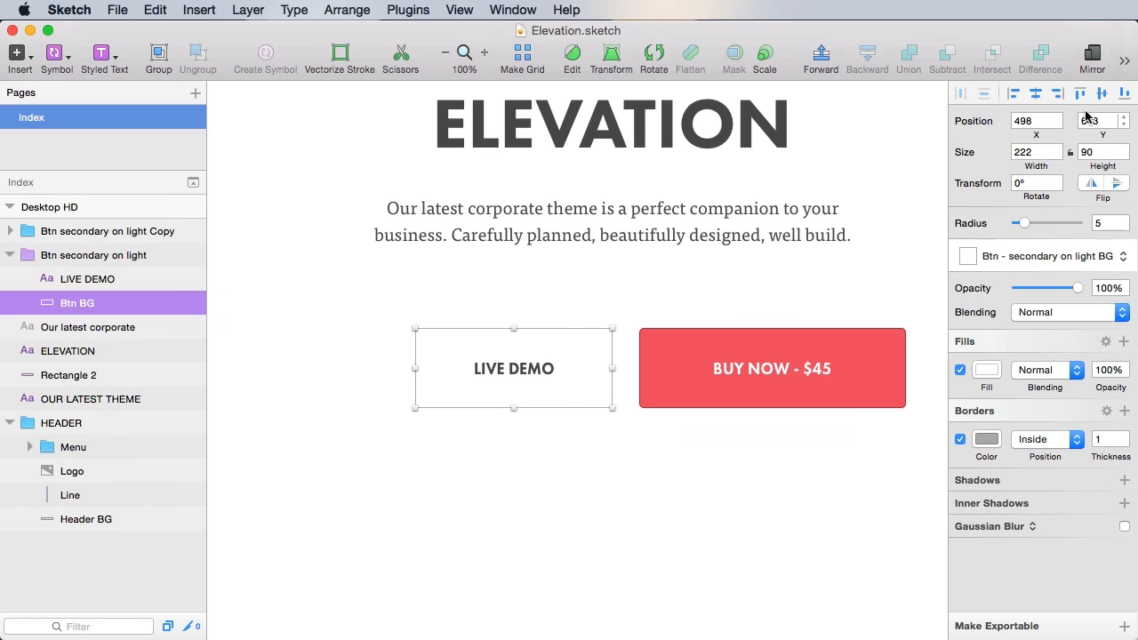
{"action": "left_click", "coordinate": [1017, 152]}
{"action": "type", "text": "300"}
{"action": "key", "text": "Return"}
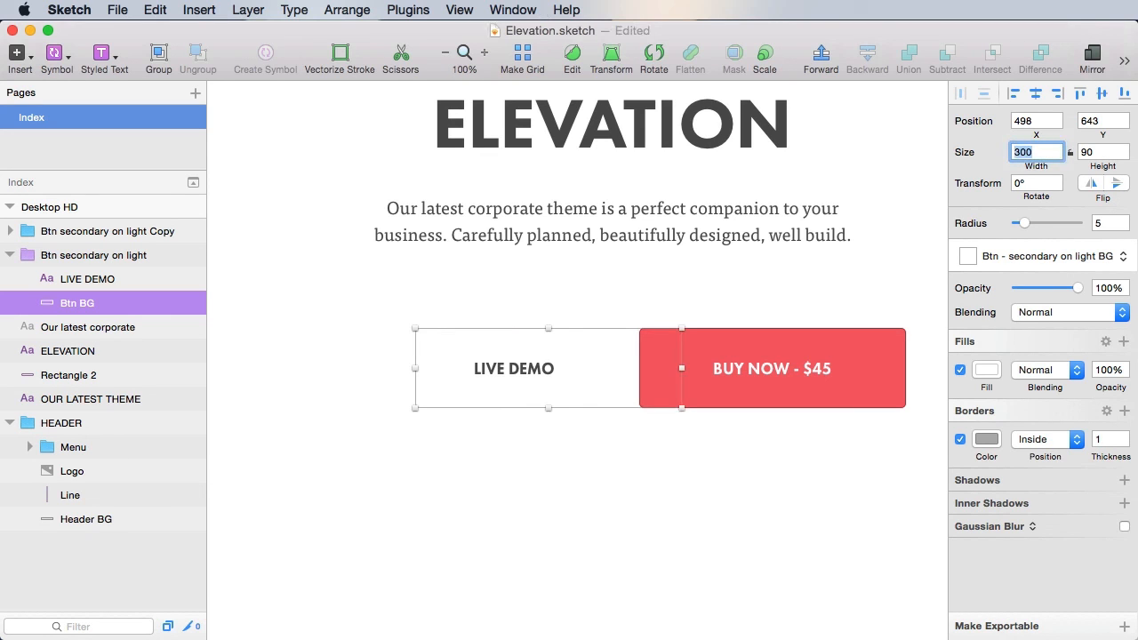
Step: Centre the LIVE DEMO label horizontally on its background and move the button clear of the BUY NOW button, to its left
{"action": "left_click", "coordinate": [524, 369], "text": "shift"}
{"action": "left_click", "coordinate": [1037, 93]}
{"action": "left_click", "coordinate": [708, 272]}
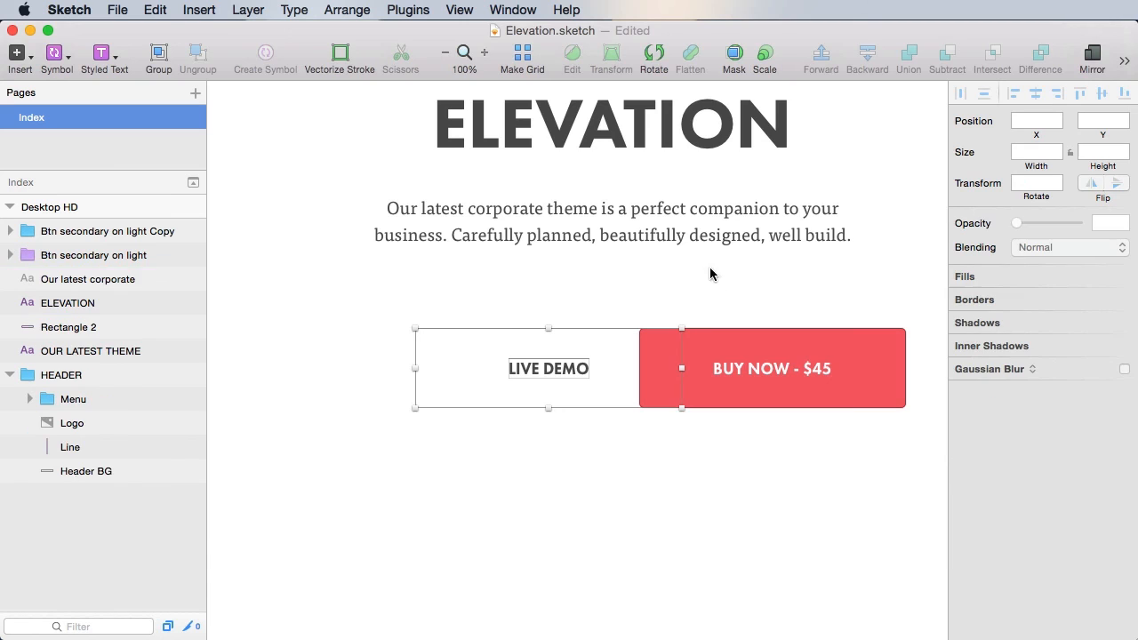
{"action": "key", "text": "super+s"}
{"action": "left_click_drag", "start_coordinate": [554, 371], "coordinate": [458, 371]}
{"action": "left_click", "coordinate": [626, 289]}
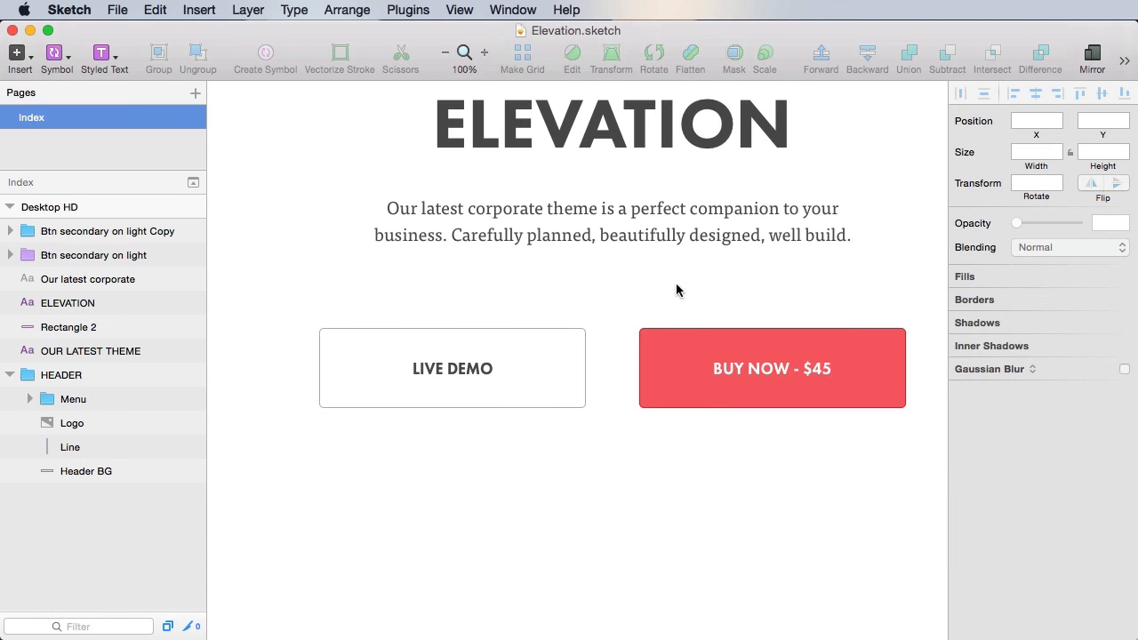
Step: Rename the BUY NOW button group to Btn primary, turn it into a symbol and save
{"action": "left_click", "coordinate": [666, 381]}
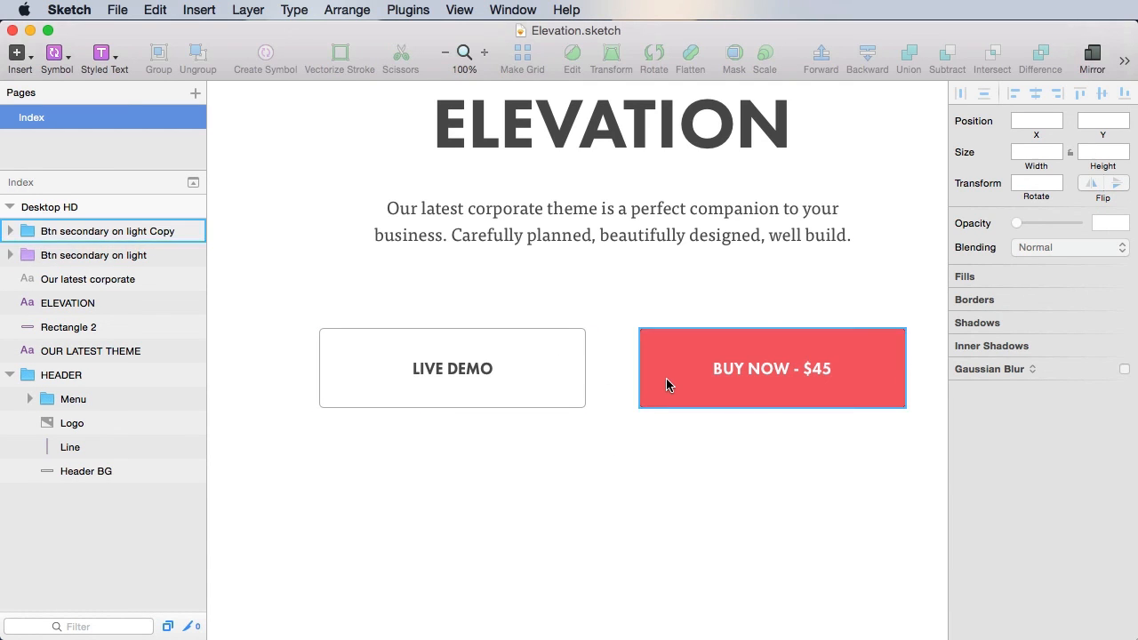
{"action": "left_click", "coordinate": [114, 230]}
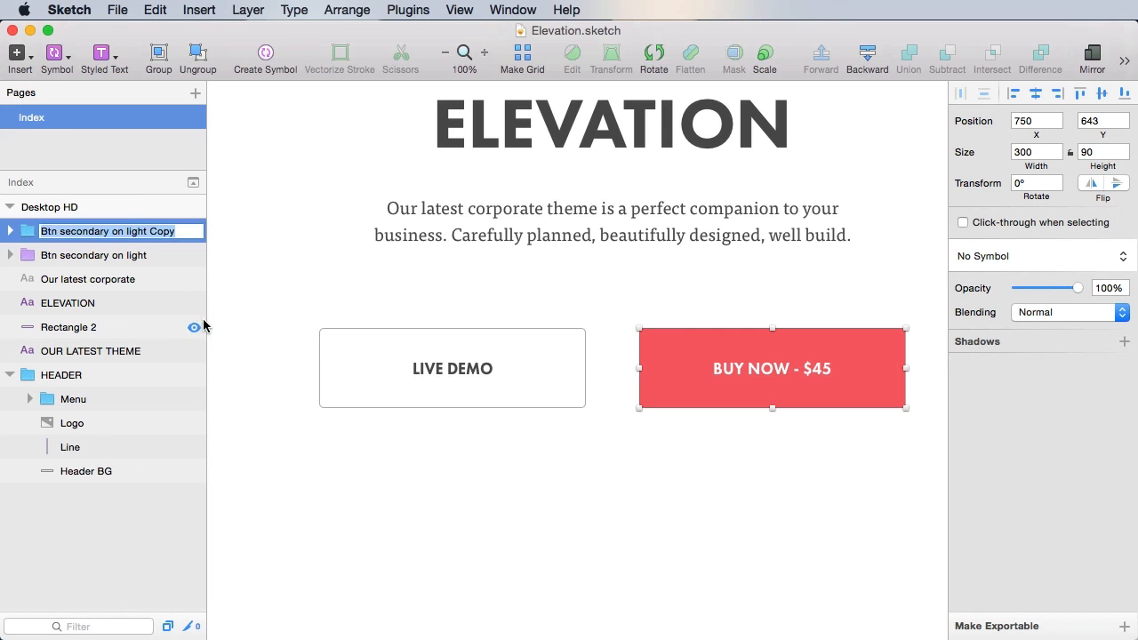
{"action": "type", "text": "Btn primary"}
{"action": "key", "text": "Return"}
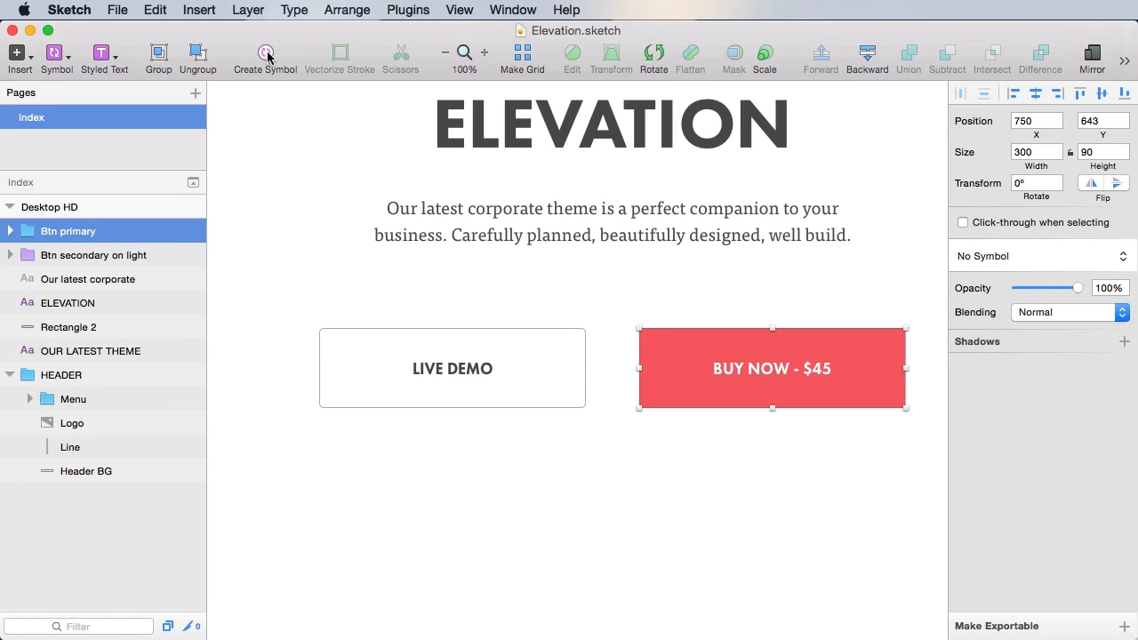
{"action": "left_click", "coordinate": [266, 55]}
{"action": "key", "text": "Return"}
{"action": "key", "text": "super+s"}
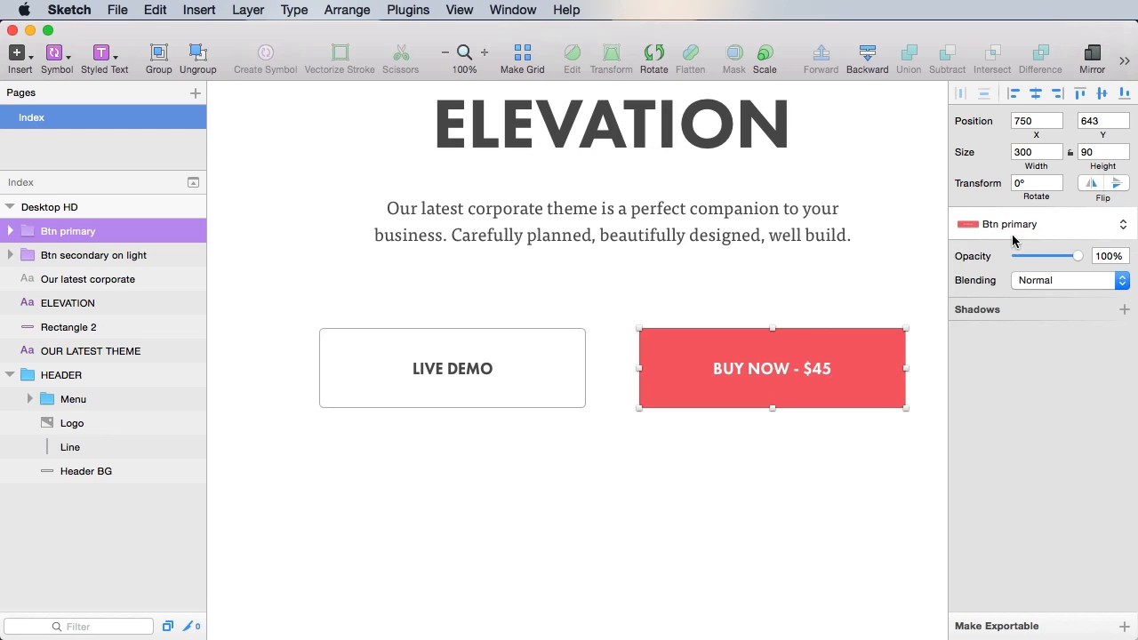
Step: Move the BUY NOW button 30 px left, towards the LIVE DEMO button
{"action": "key", "text": "alt"}
{"action": "key", "text": "shift+Left"}
{"action": "key", "text": "shift+Left"}
{"action": "key", "text": "shift+Left"}
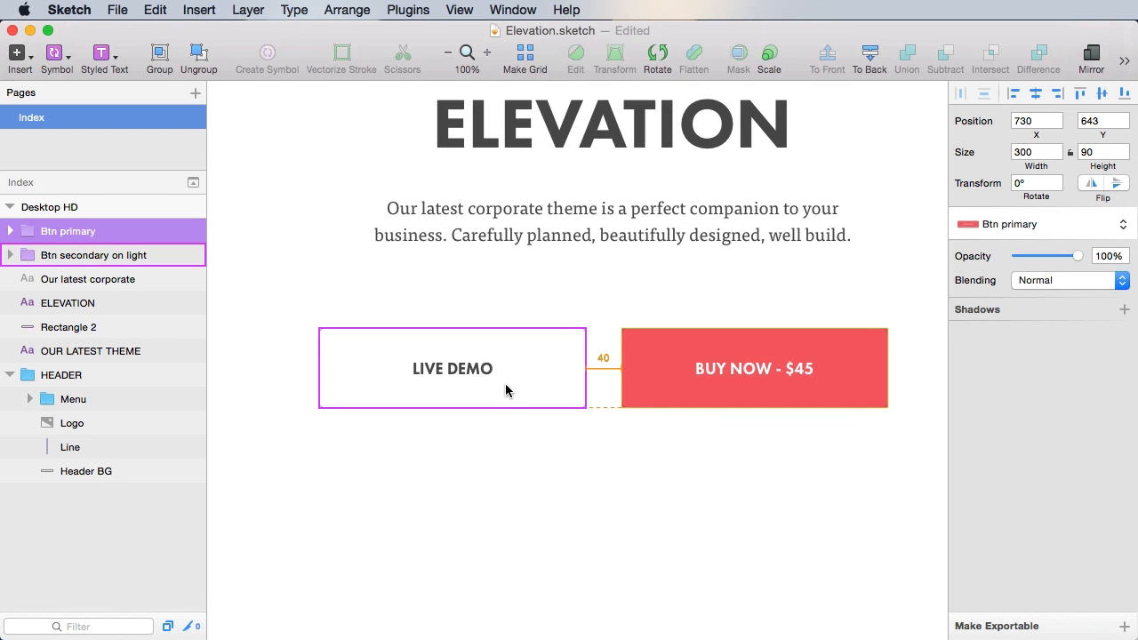
Step: Centre both buttons horizontally on the artboard as a temporary group and ungroup them
{"action": "left_click", "coordinate": [546, 392], "text": "shift"}
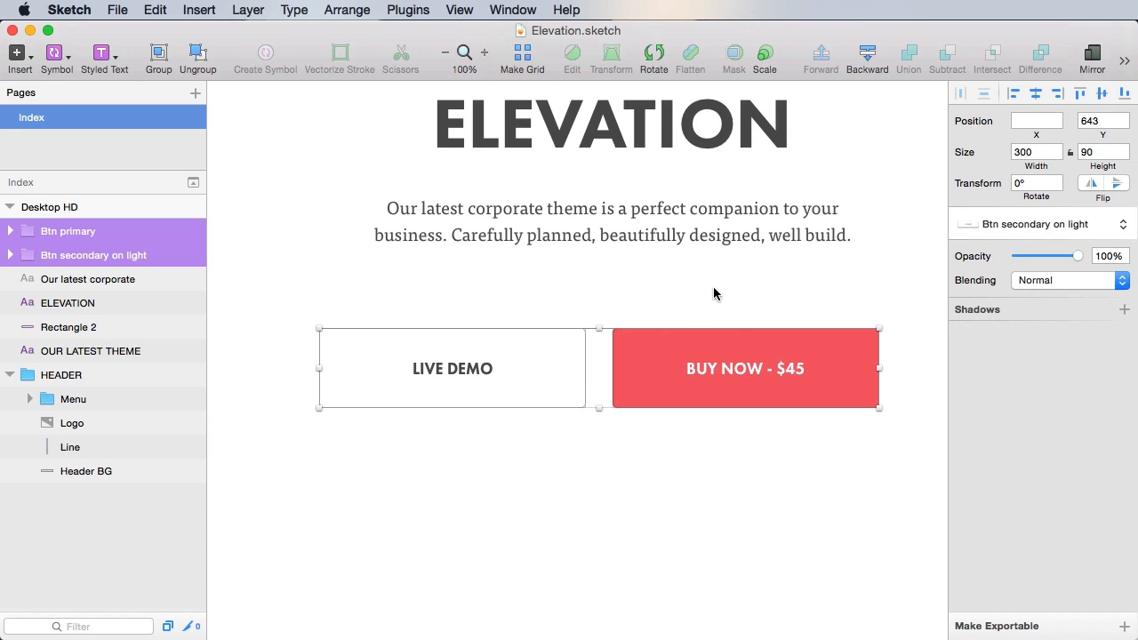
{"action": "key", "text": "super+g"}
{"action": "left_click", "coordinate": [1036, 94]}
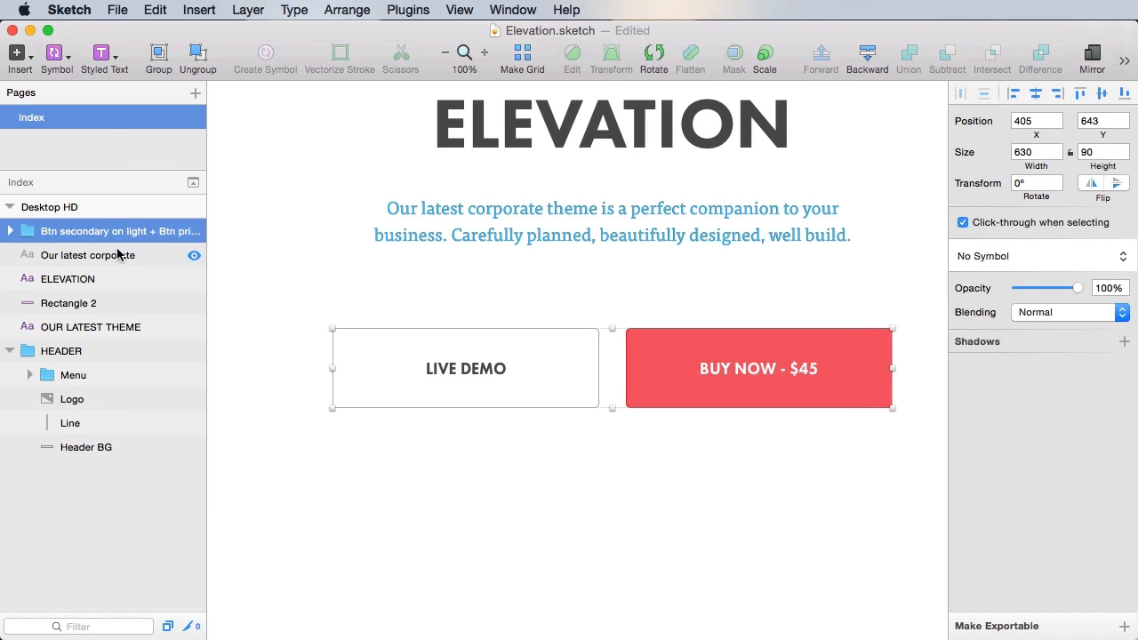
{"action": "right_click", "coordinate": [95, 229]}
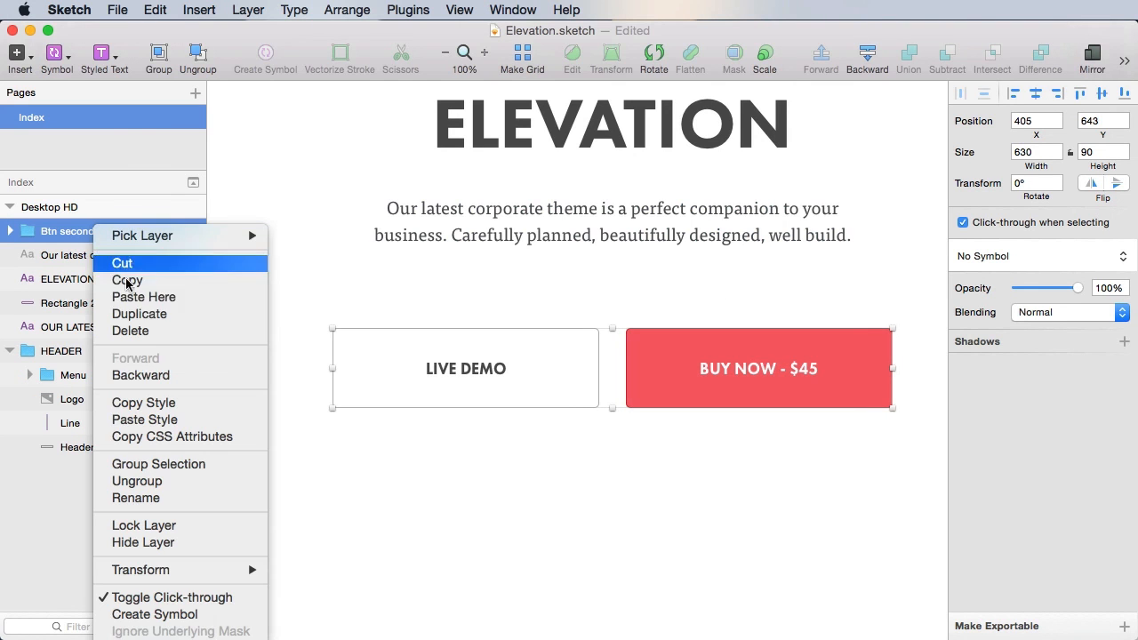
{"action": "left_click", "coordinate": [174, 484]}
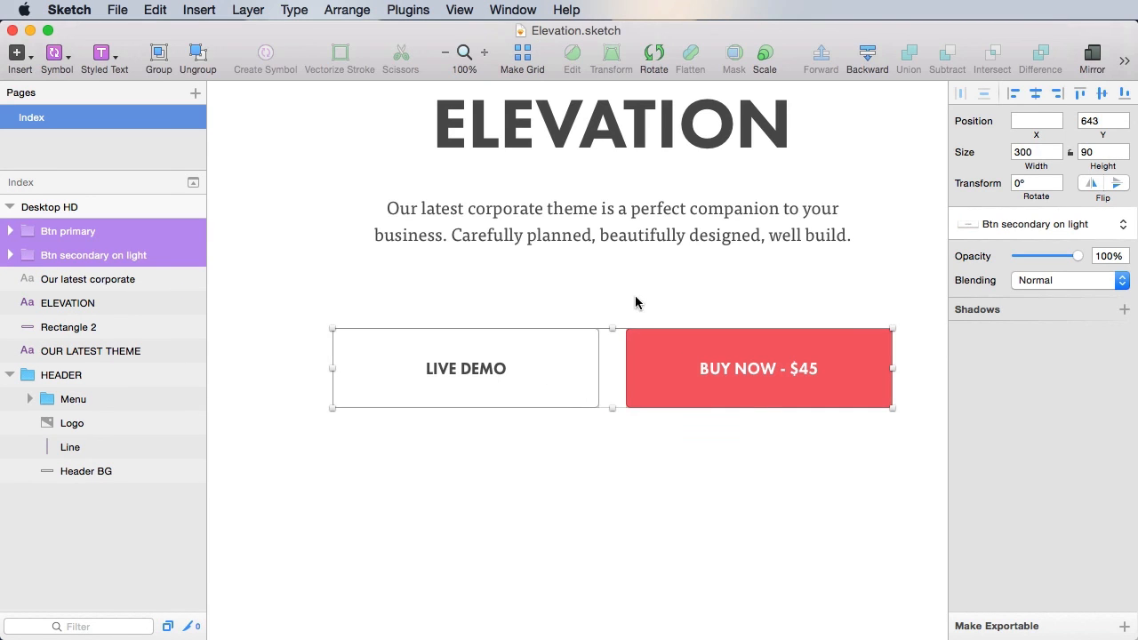
Step: Move both buttons up to a Y position of 614 and save the document
{"action": "key", "text": "alt"}
{"action": "key", "text": "shift+Up"}
{"action": "key", "text": "shift+Up"}
{"action": "key", "text": "shift+Up"}
{"action": "key", "text": "super+s"}
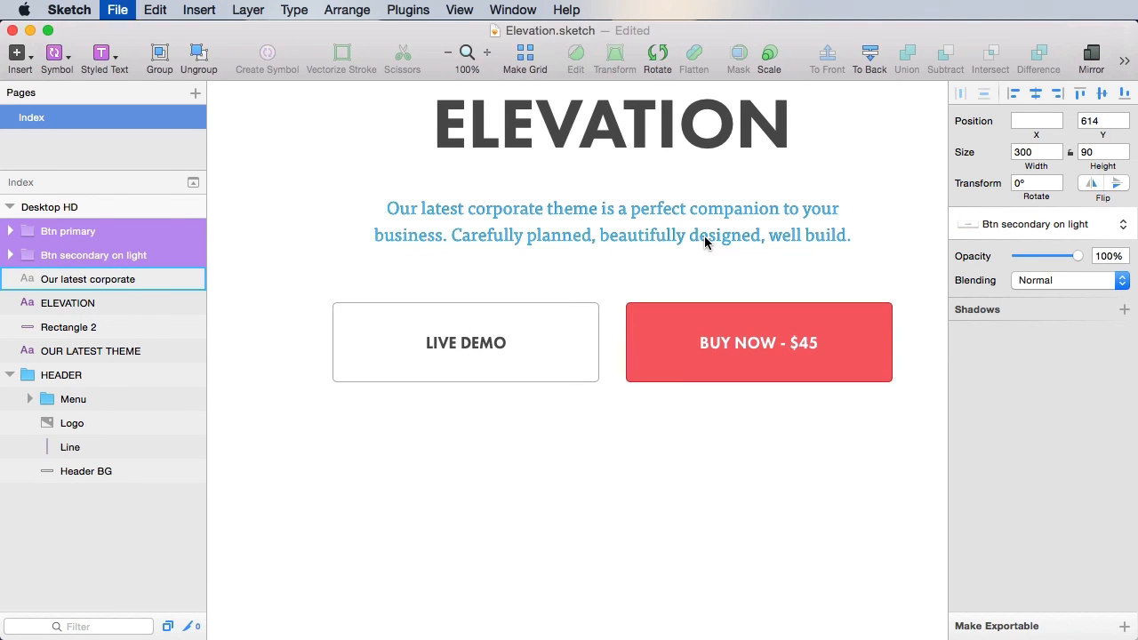
{"action": "left_click", "coordinate": [673, 414]}
{"action": "scroll", "coordinate": [717, 459], "scroll_direction": "down", "scroll_amount": 1}
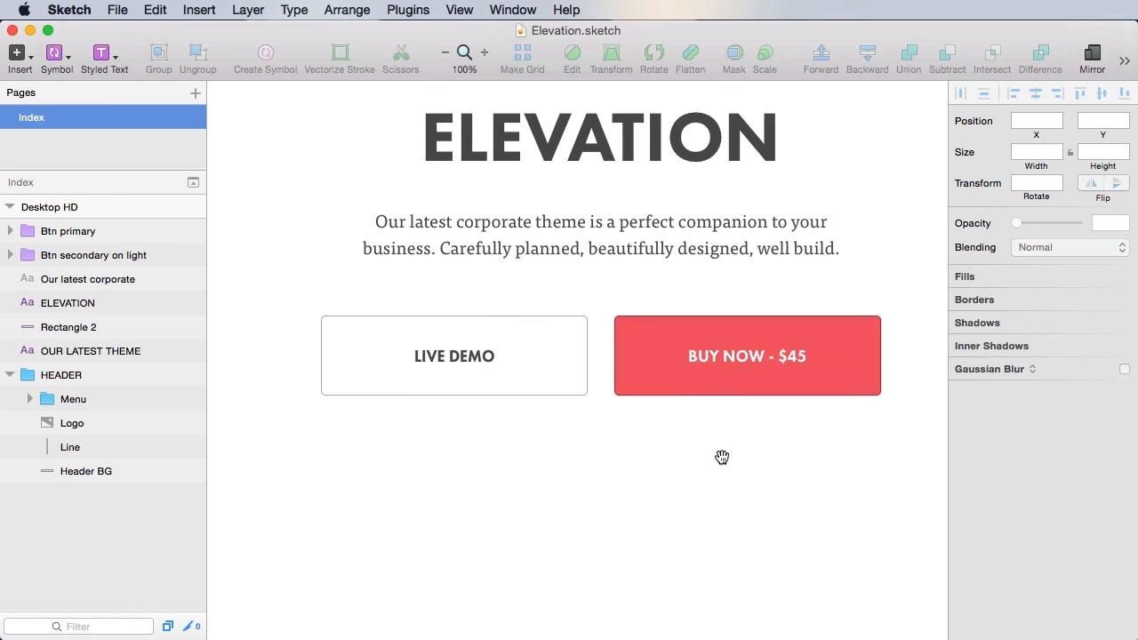
Step: Rename the Rectangle 2 divider layer to Thick HR
{"action": "left_click", "coordinate": [120, 329]}
{"action": "scroll", "coordinate": [610, 474], "scroll_direction": "up", "scroll_amount": 5}
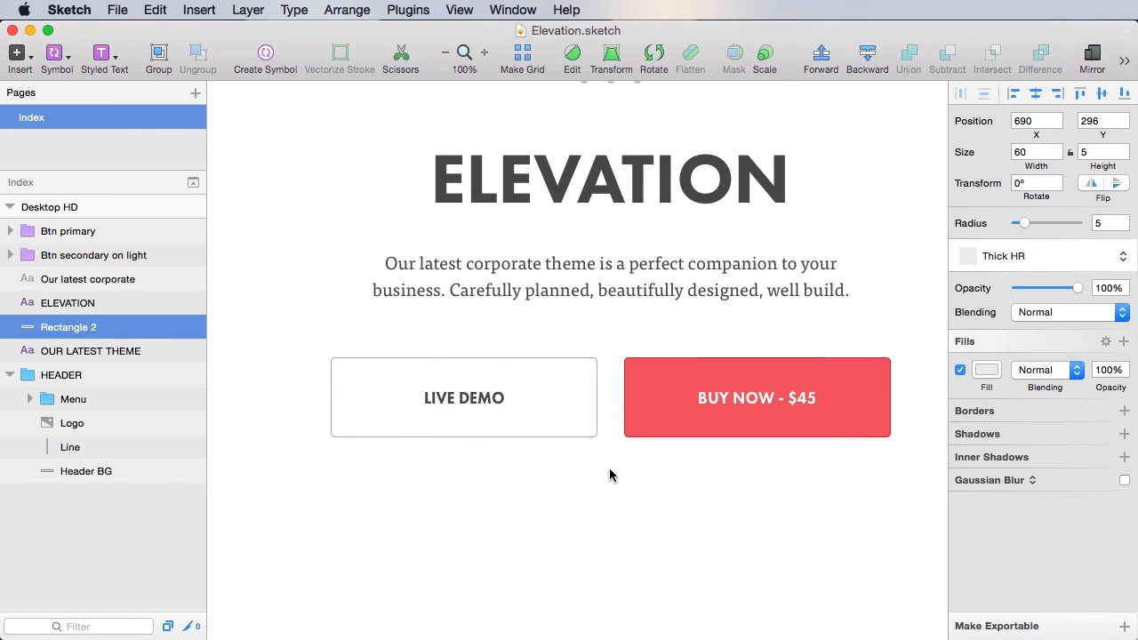
{"action": "double_click", "coordinate": [67, 327]}
{"action": "type", "text": "HR"}
{"action": "key", "text": "Return"}
{"action": "double_click", "coordinate": [57, 327]}
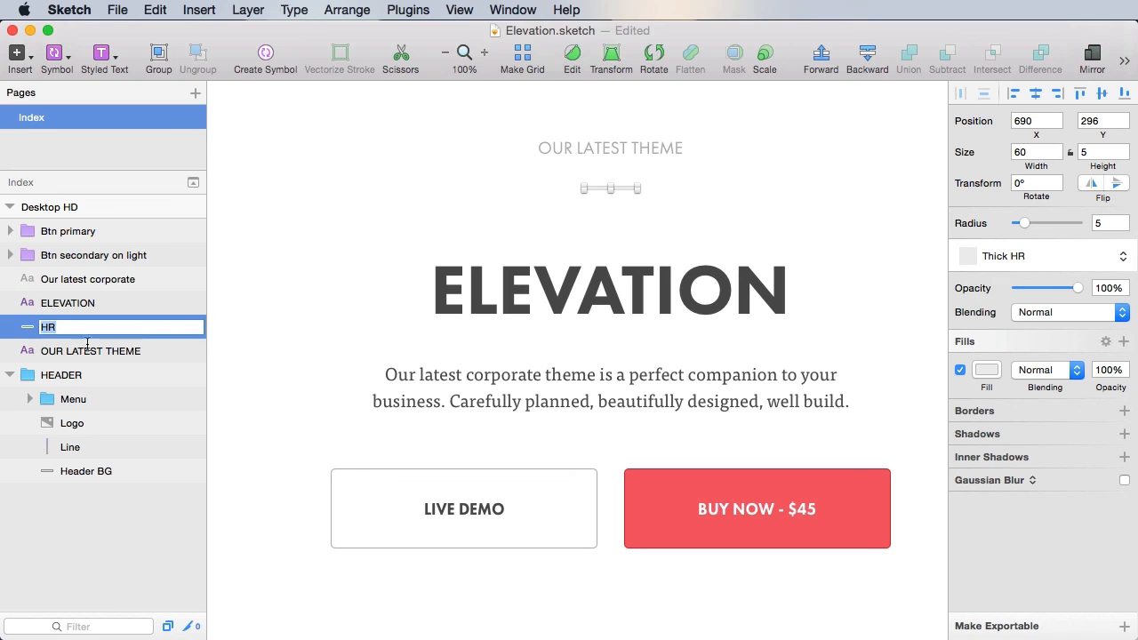
{"action": "type", "text": "Thick HR"}
{"action": "key", "text": "Return"}
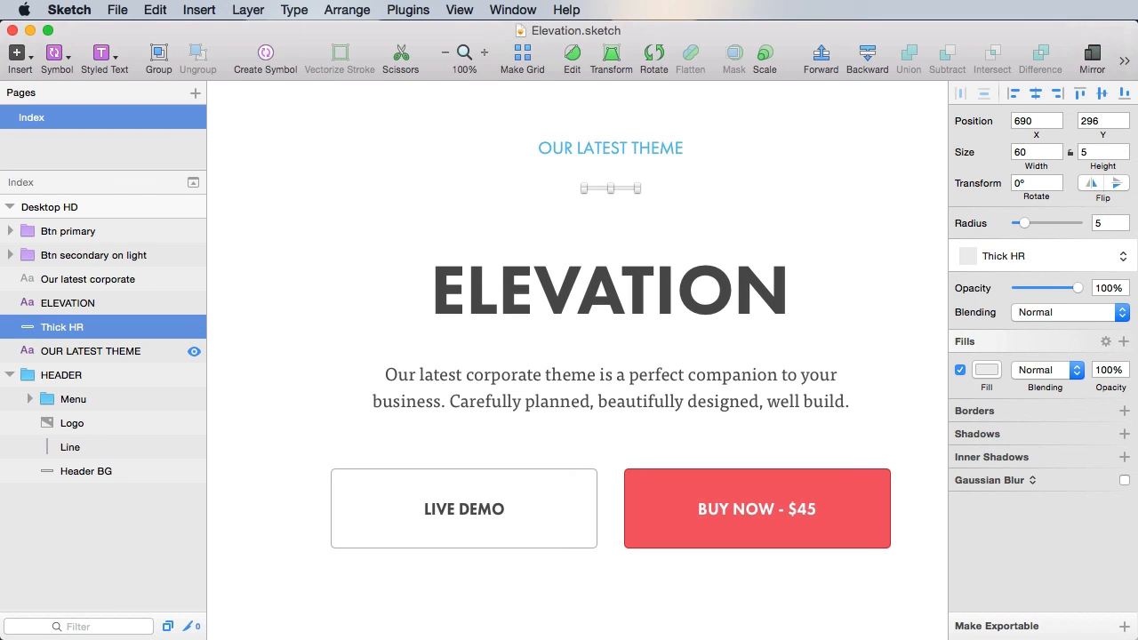
Step: Group all layers from OUR LATEST THEME up to Btn primary and name the group HERO
{"action": "left_click", "coordinate": [98, 351]}
{"action": "left_click", "coordinate": [94, 236], "text": "shift"}
{"action": "key", "text": "super+g"}
{"action": "double_click", "coordinate": [62, 235]}
{"action": "type", "text": "HERO"}
{"action": "key", "text": "Return"}
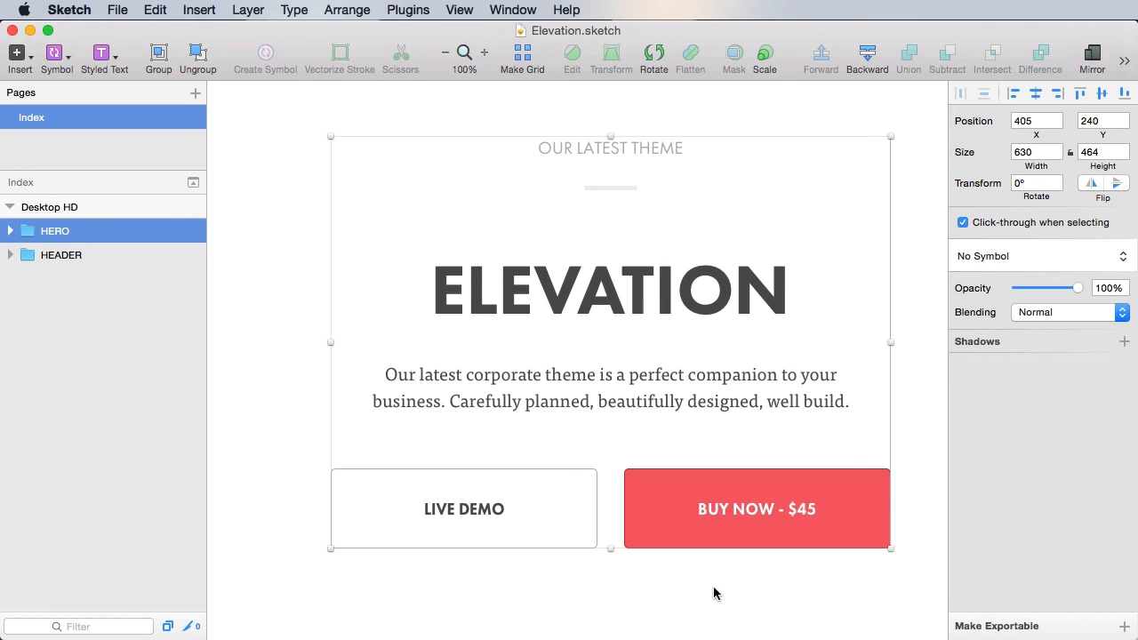
{"action": "left_click", "coordinate": [676, 602]}
Step: Paste the copied Nav Down arrow icon into the empty area below the buttons
{"action": "left_click_drag", "start_coordinate": [676, 602], "coordinate": [686, 299]}
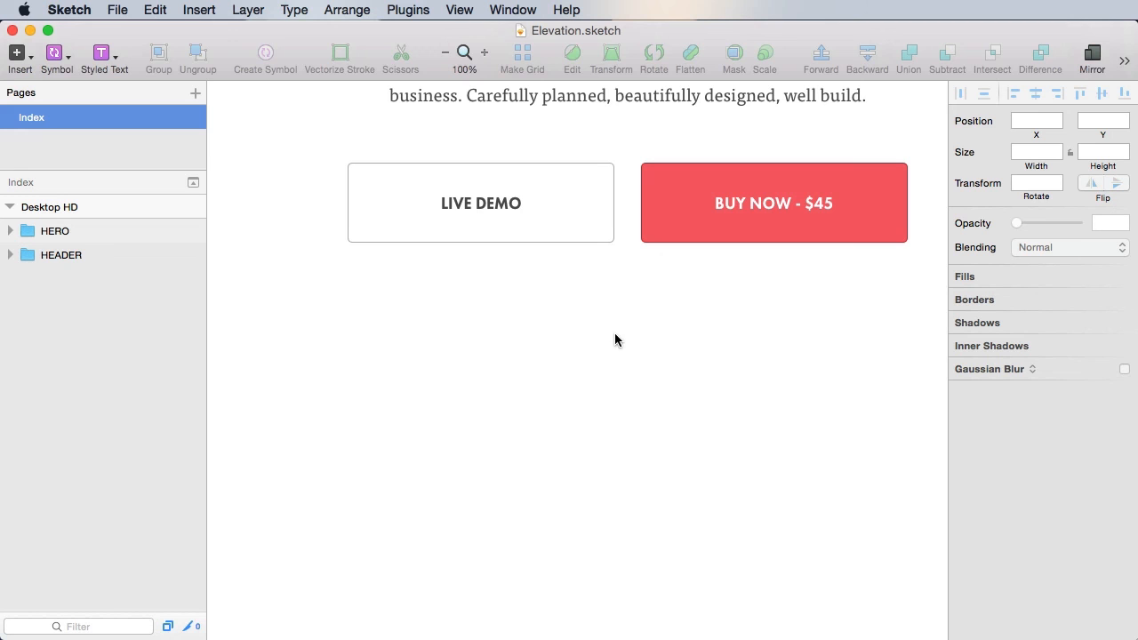
{"action": "key", "text": "super+v"}
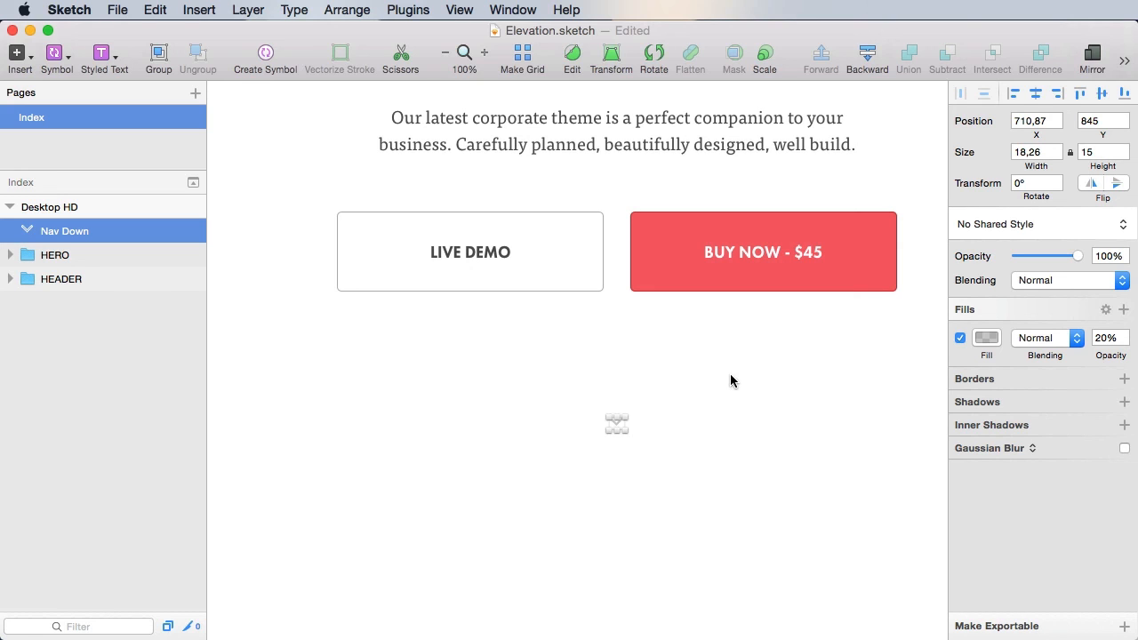
{"action": "left_click", "coordinate": [662, 406]}
{"action": "left_click_drag", "start_coordinate": [659, 403], "coordinate": [554, 470]}
{"action": "left_click", "coordinate": [676, 439]}
{"action": "scroll", "coordinate": [654, 461], "scroll_direction": "up", "scroll_amount": 5}
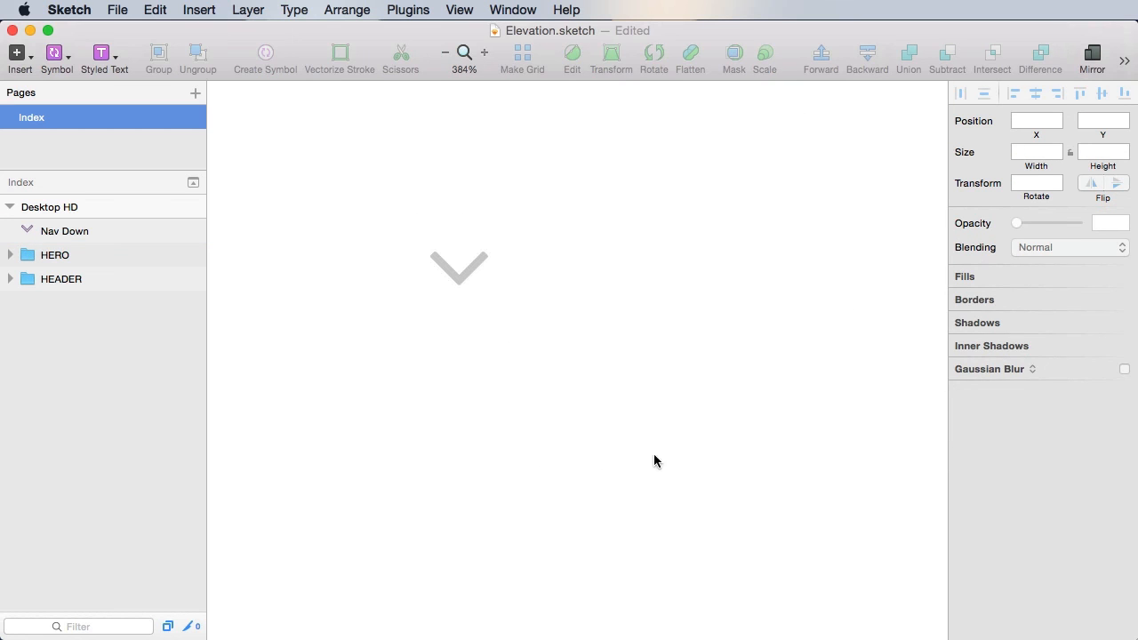
Step: Check the Nav Down arrow's fill colour settings and save the document
{"action": "left_click_drag", "start_coordinate": [584, 208], "coordinate": [328, 401]}
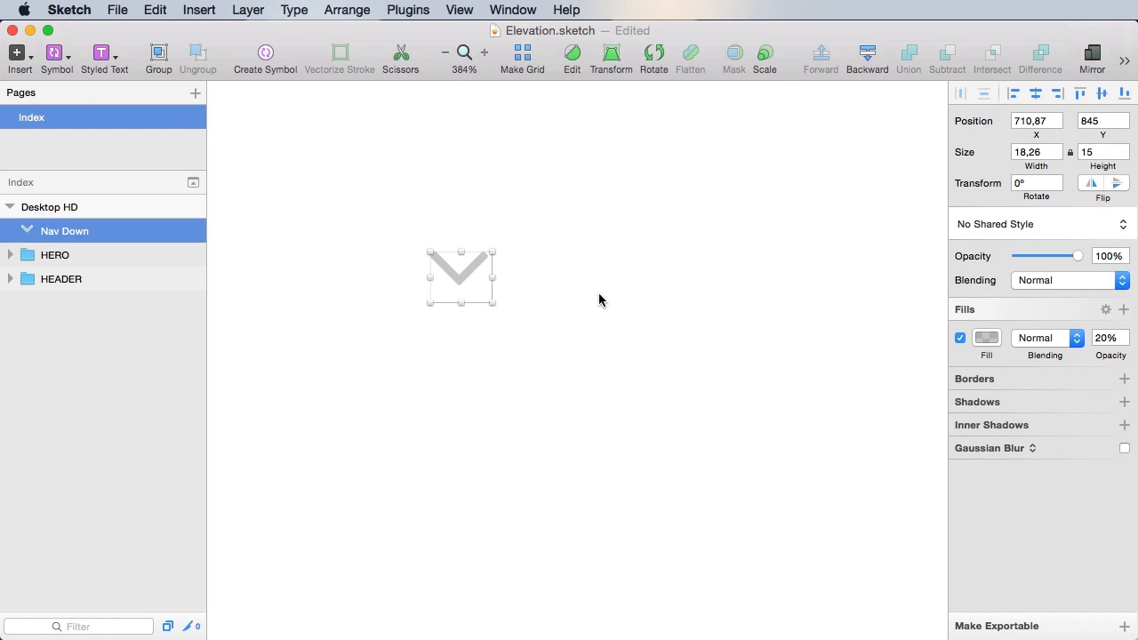
{"action": "left_click", "coordinate": [987, 338]}
{"action": "left_click", "coordinate": [1094, 242]}
{"action": "key", "text": "super+s"}
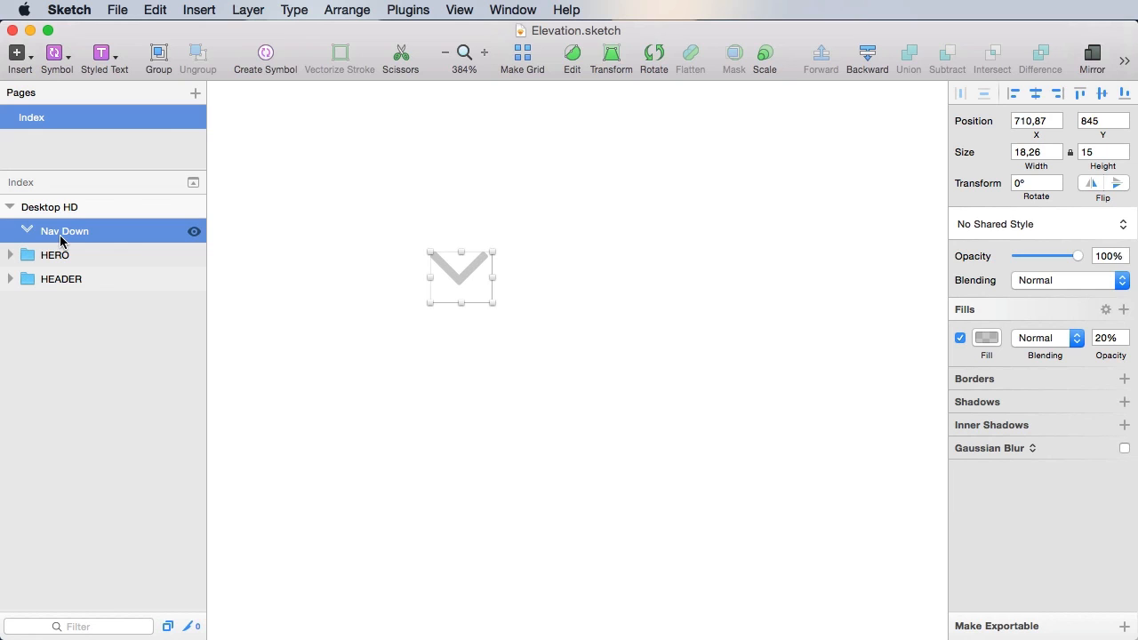
Step: Centre the Nav Down arrow horizontally on the artboard and save
{"action": "left_click", "coordinate": [562, 304]}
{"action": "scroll", "coordinate": [623, 316], "scroll_direction": "left", "scroll_amount": 3}
{"action": "scroll", "coordinate": [622, 316], "scroll_direction": "up", "scroll_amount": 2}
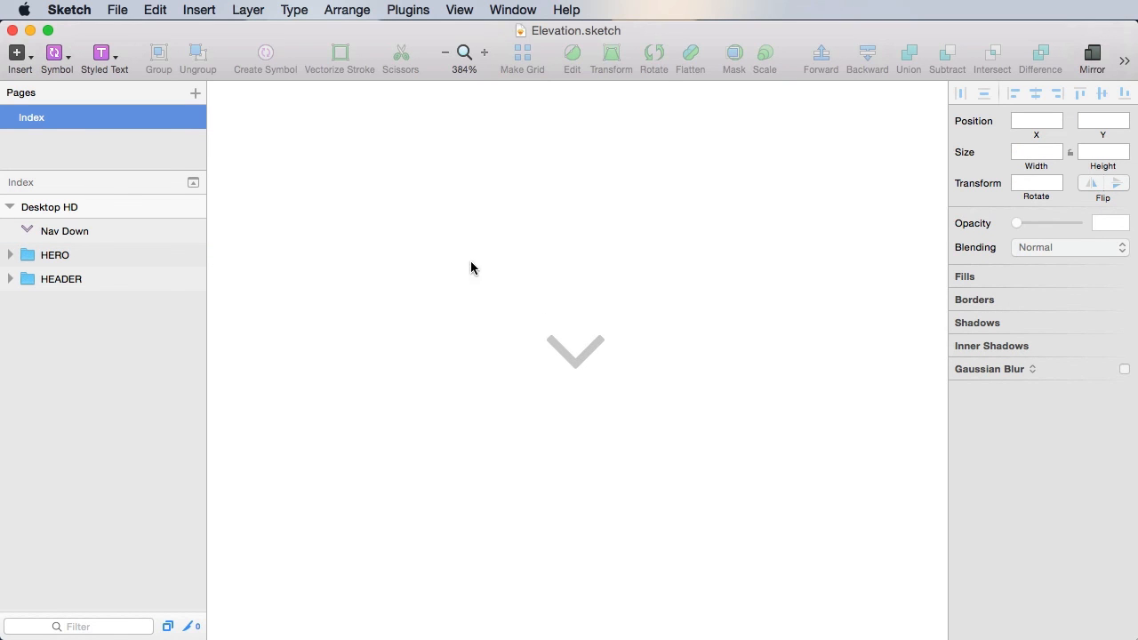
{"action": "left_click_drag", "start_coordinate": [470, 264], "coordinate": [703, 467]}
{"action": "left_click", "coordinate": [1036, 94]}
{"action": "key", "text": "super+s"}
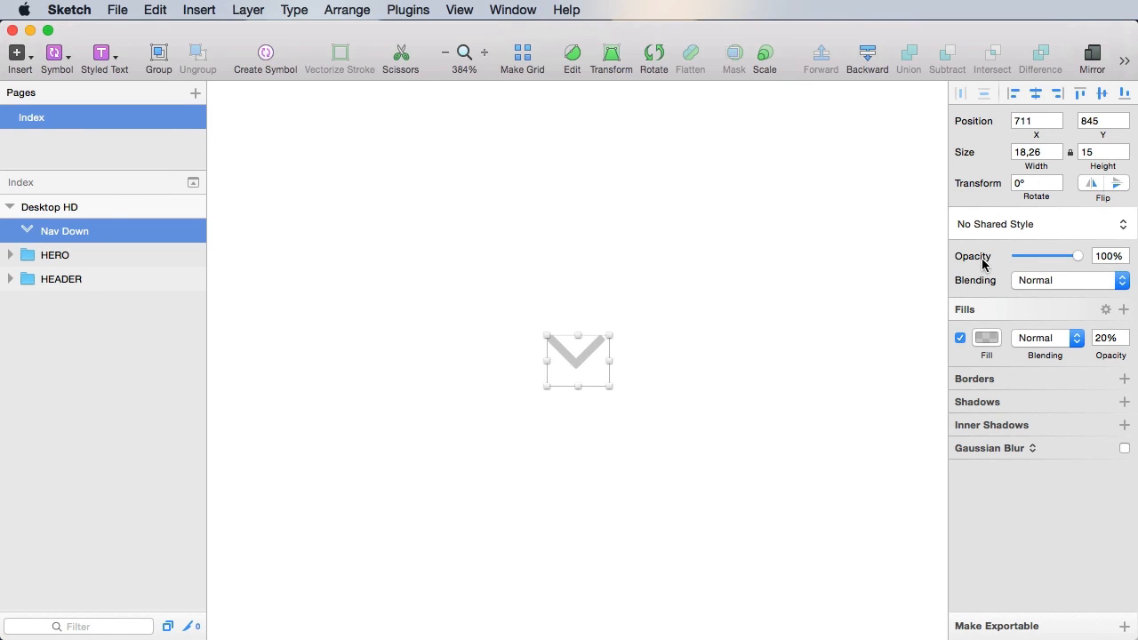
Step: Move the Nav Down arrow up towards the buttons to a Y position of 764 and save
{"action": "key", "text": "super+0"}
{"action": "left_click_drag", "start_coordinate": [788, 422], "coordinate": [770, 482]}
{"action": "left_click_drag", "start_coordinate": [665, 431], "coordinate": [531, 547]}
{"action": "key", "text": "alt"}
{"action": "key", "text": "Up"}
{"action": "key", "text": "shift+Up"}
{"action": "key", "text": "shift+Up"}
{"action": "key", "text": "shift+Up"}
{"action": "key", "text": "shift+Up"}
{"action": "key", "text": "shift+Up"}
{"action": "key", "text": "shift+Up"}
{"action": "key", "text": "shift+Up"}
{"action": "key", "text": "shift+Up"}
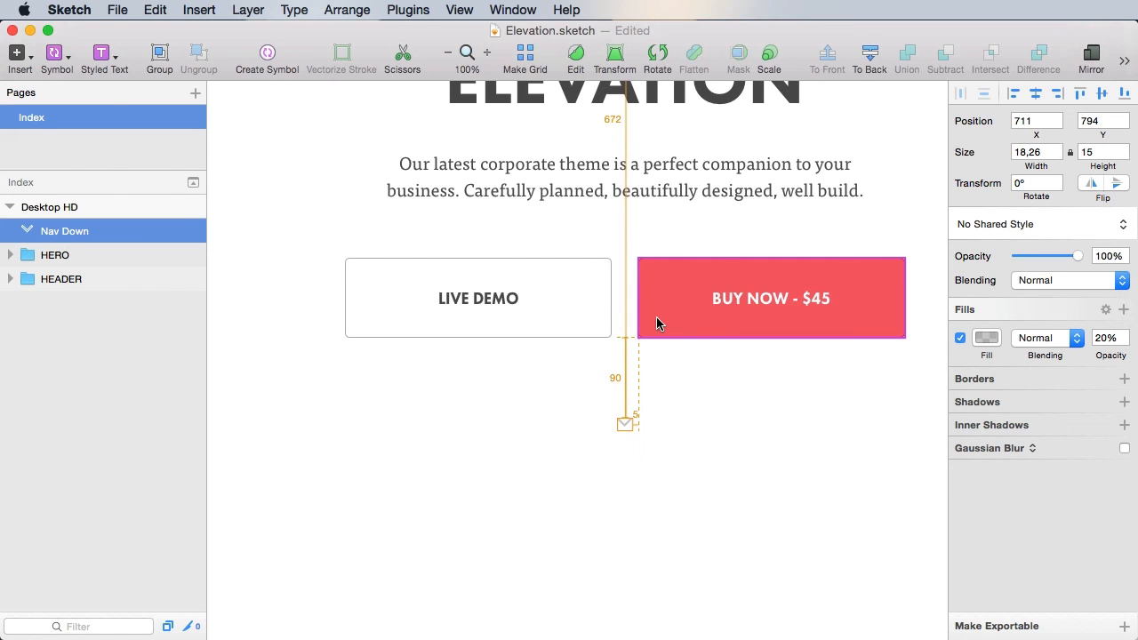
{"action": "key", "text": "super+s"}
{"action": "left_click", "coordinate": [709, 481]}
{"action": "scroll", "coordinate": [602, 314], "scroll_direction": "down", "scroll_amount": 5}
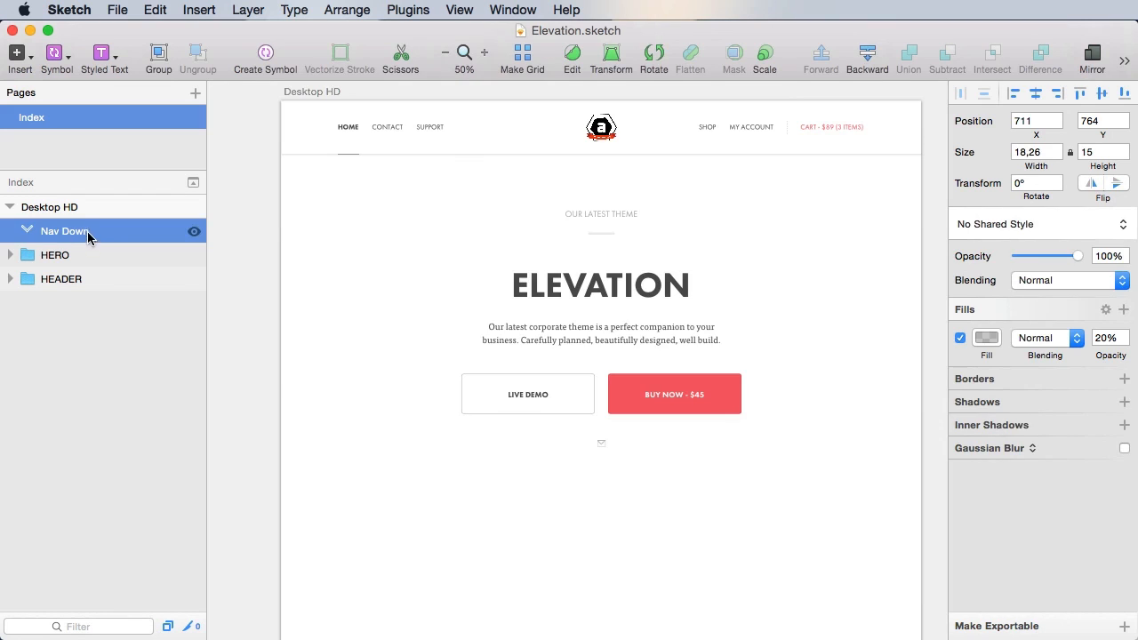
Step: Place the Nav Down arrow in its own group named Nav inside the HERO group and save
{"action": "key", "text": "super+g"}
{"action": "key", "text": "super+r"}
{"action": "type", "text": "Nav"}
{"action": "key", "text": "Return"}
{"action": "left_click_drag", "start_coordinate": [93, 268], "coordinate": [84, 254]}
{"action": "left_click", "coordinate": [734, 478]}
{"action": "key", "text": "super+s"}
{"action": "left_click_drag", "start_coordinate": [774, 508], "coordinate": [764, 512]}
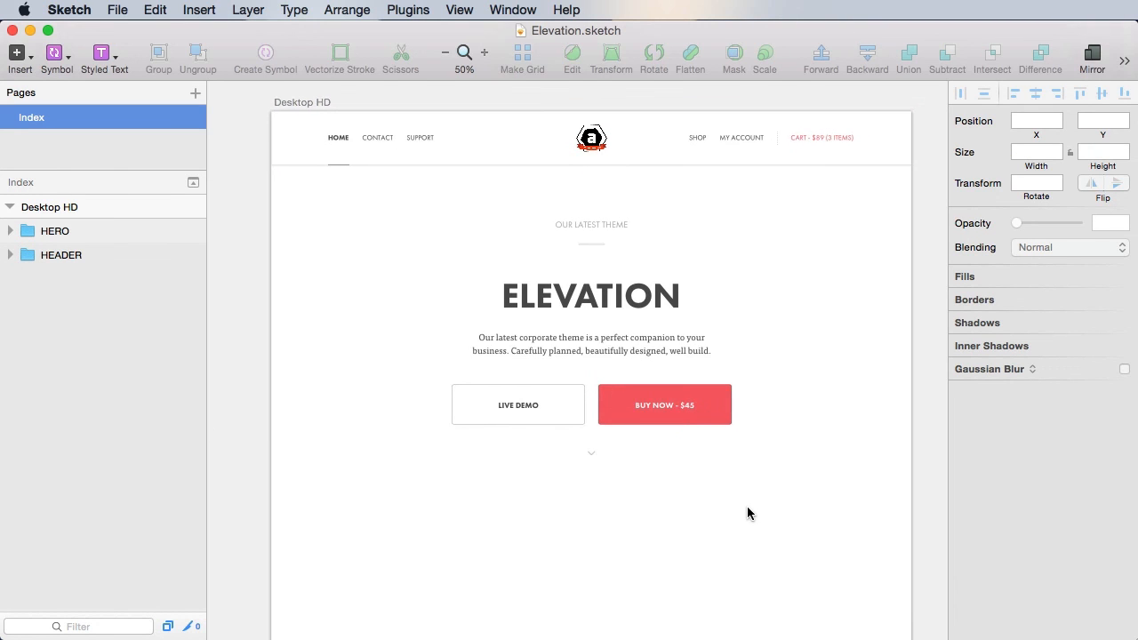